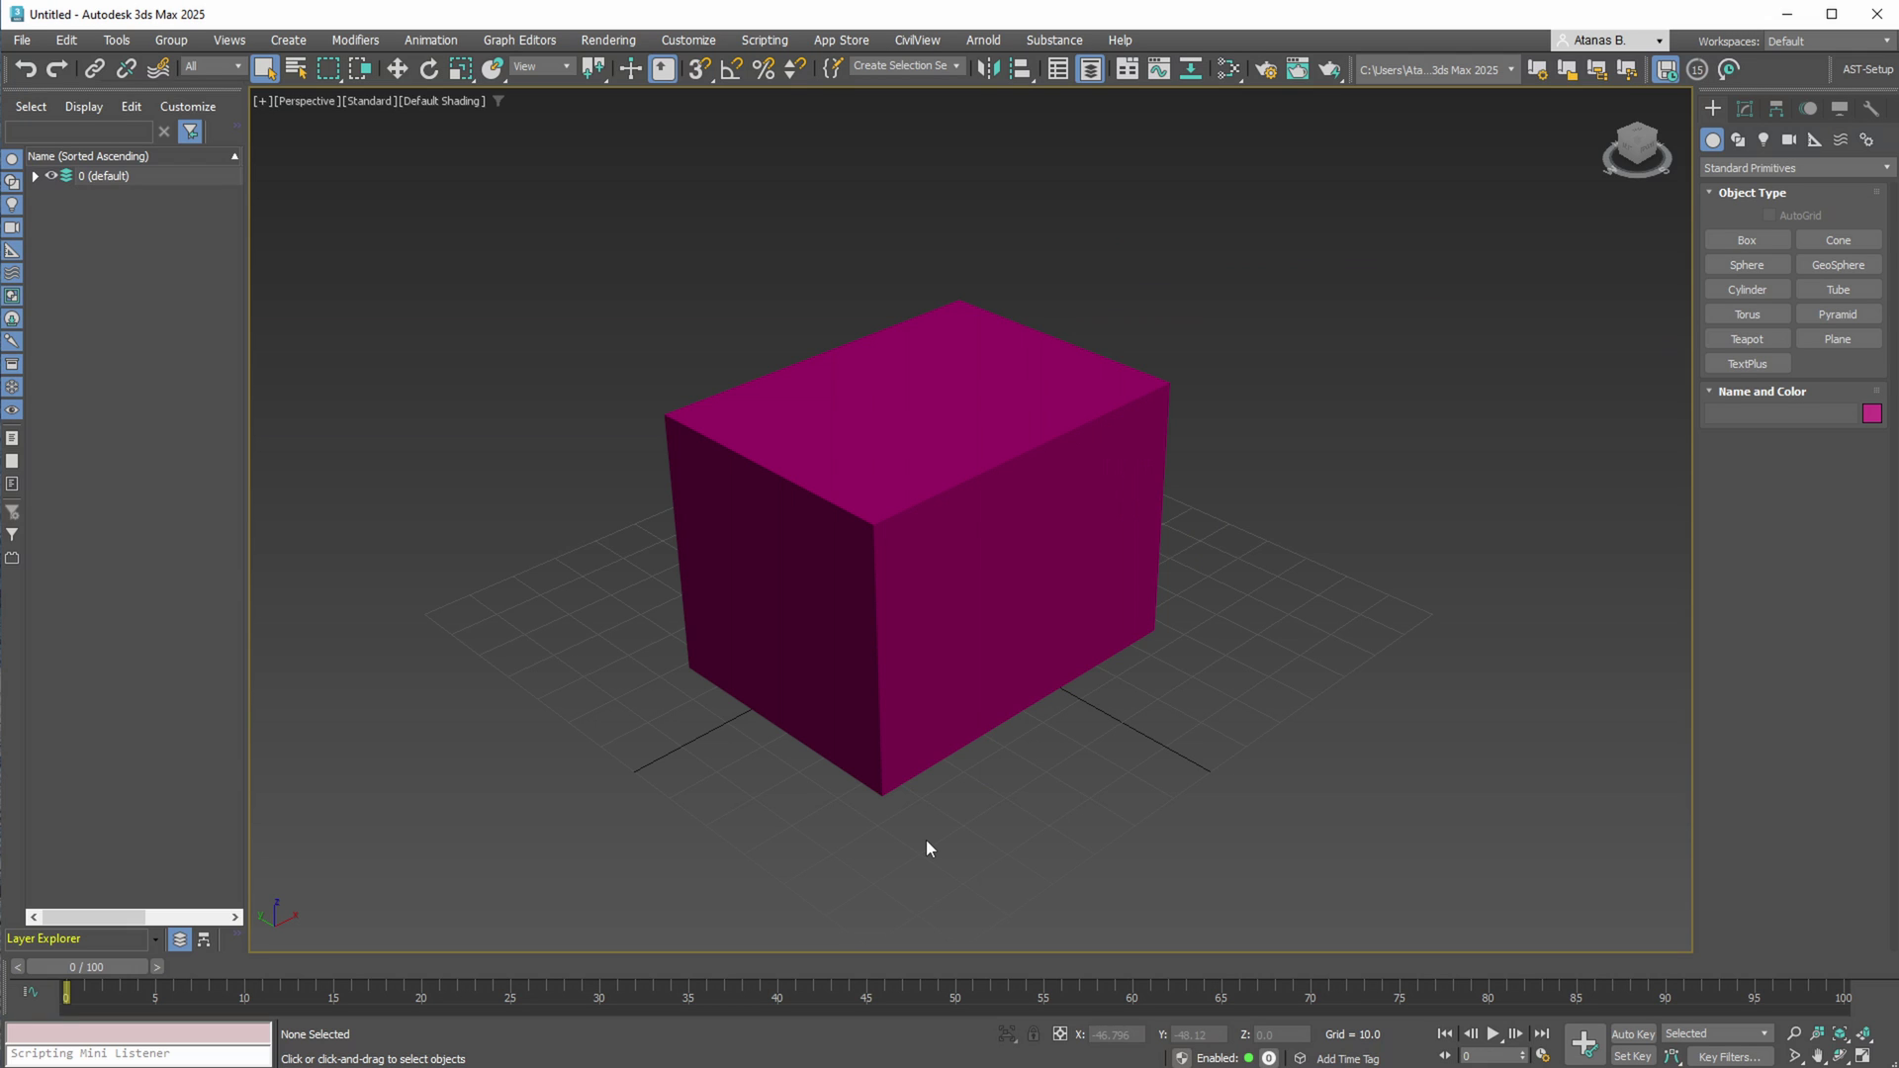
- Clear the box selection and activate the AHelper script, dismissing its notice
{"action": "left_click", "coordinate": [944, 624]}
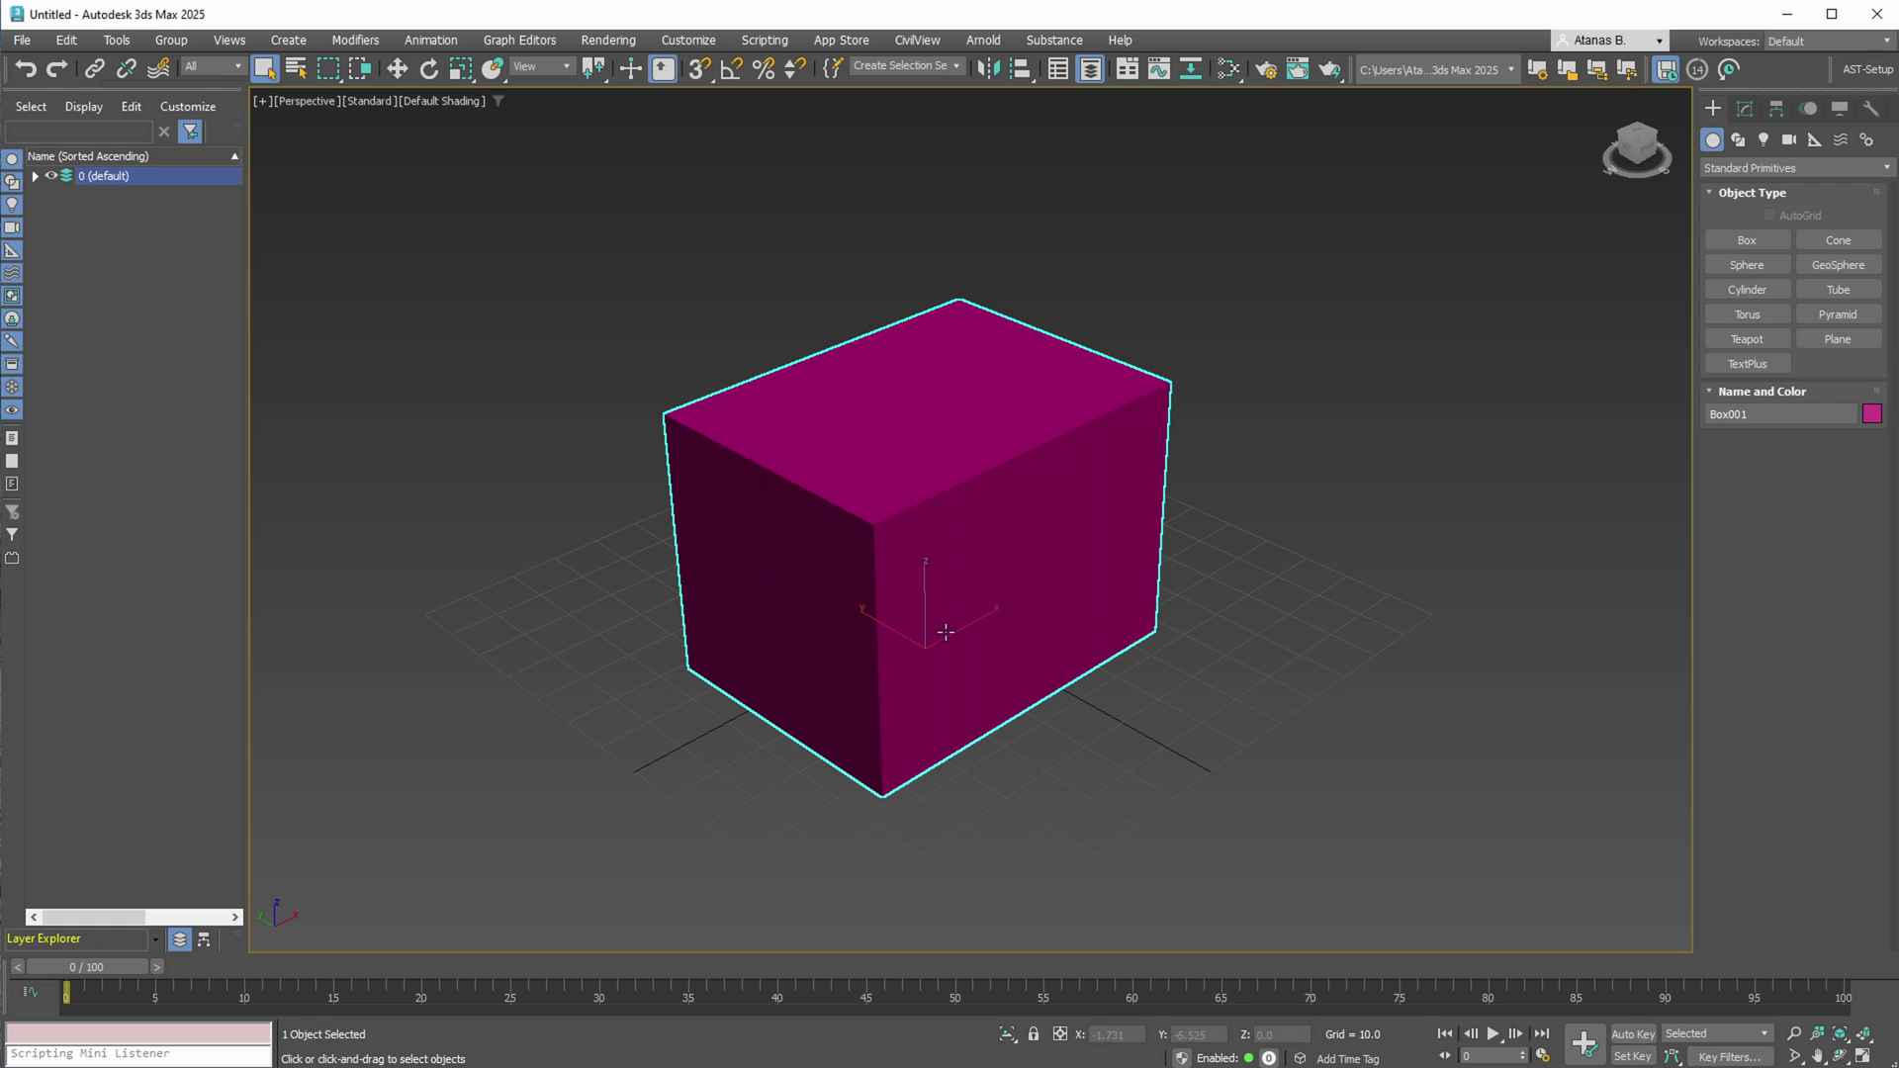
{"action": "scroll", "coordinate": [946, 632], "scroll_direction": "down", "scroll_amount": 4}
{"action": "left_click", "coordinate": [1050, 728]}
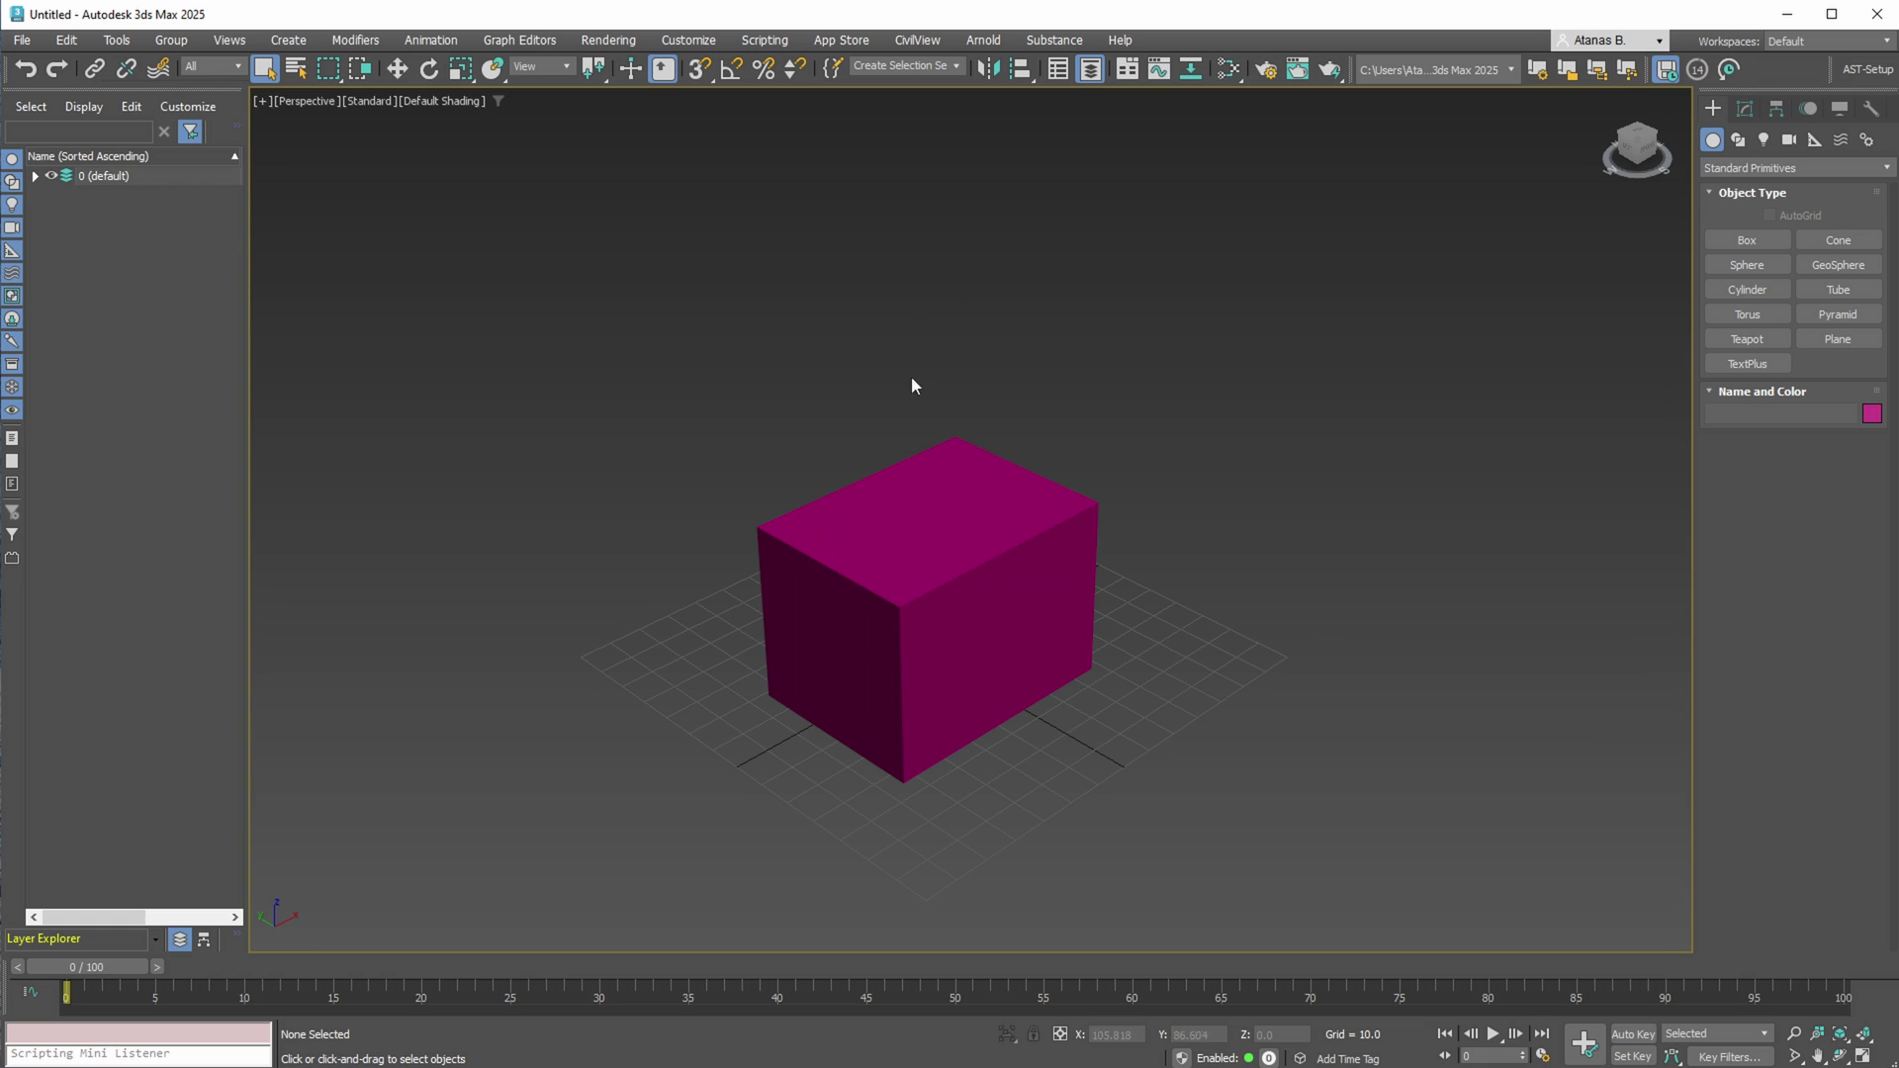
{"action": "left_click", "coordinate": [847, 45]}
{"action": "left_click", "coordinate": [1035, 206]}
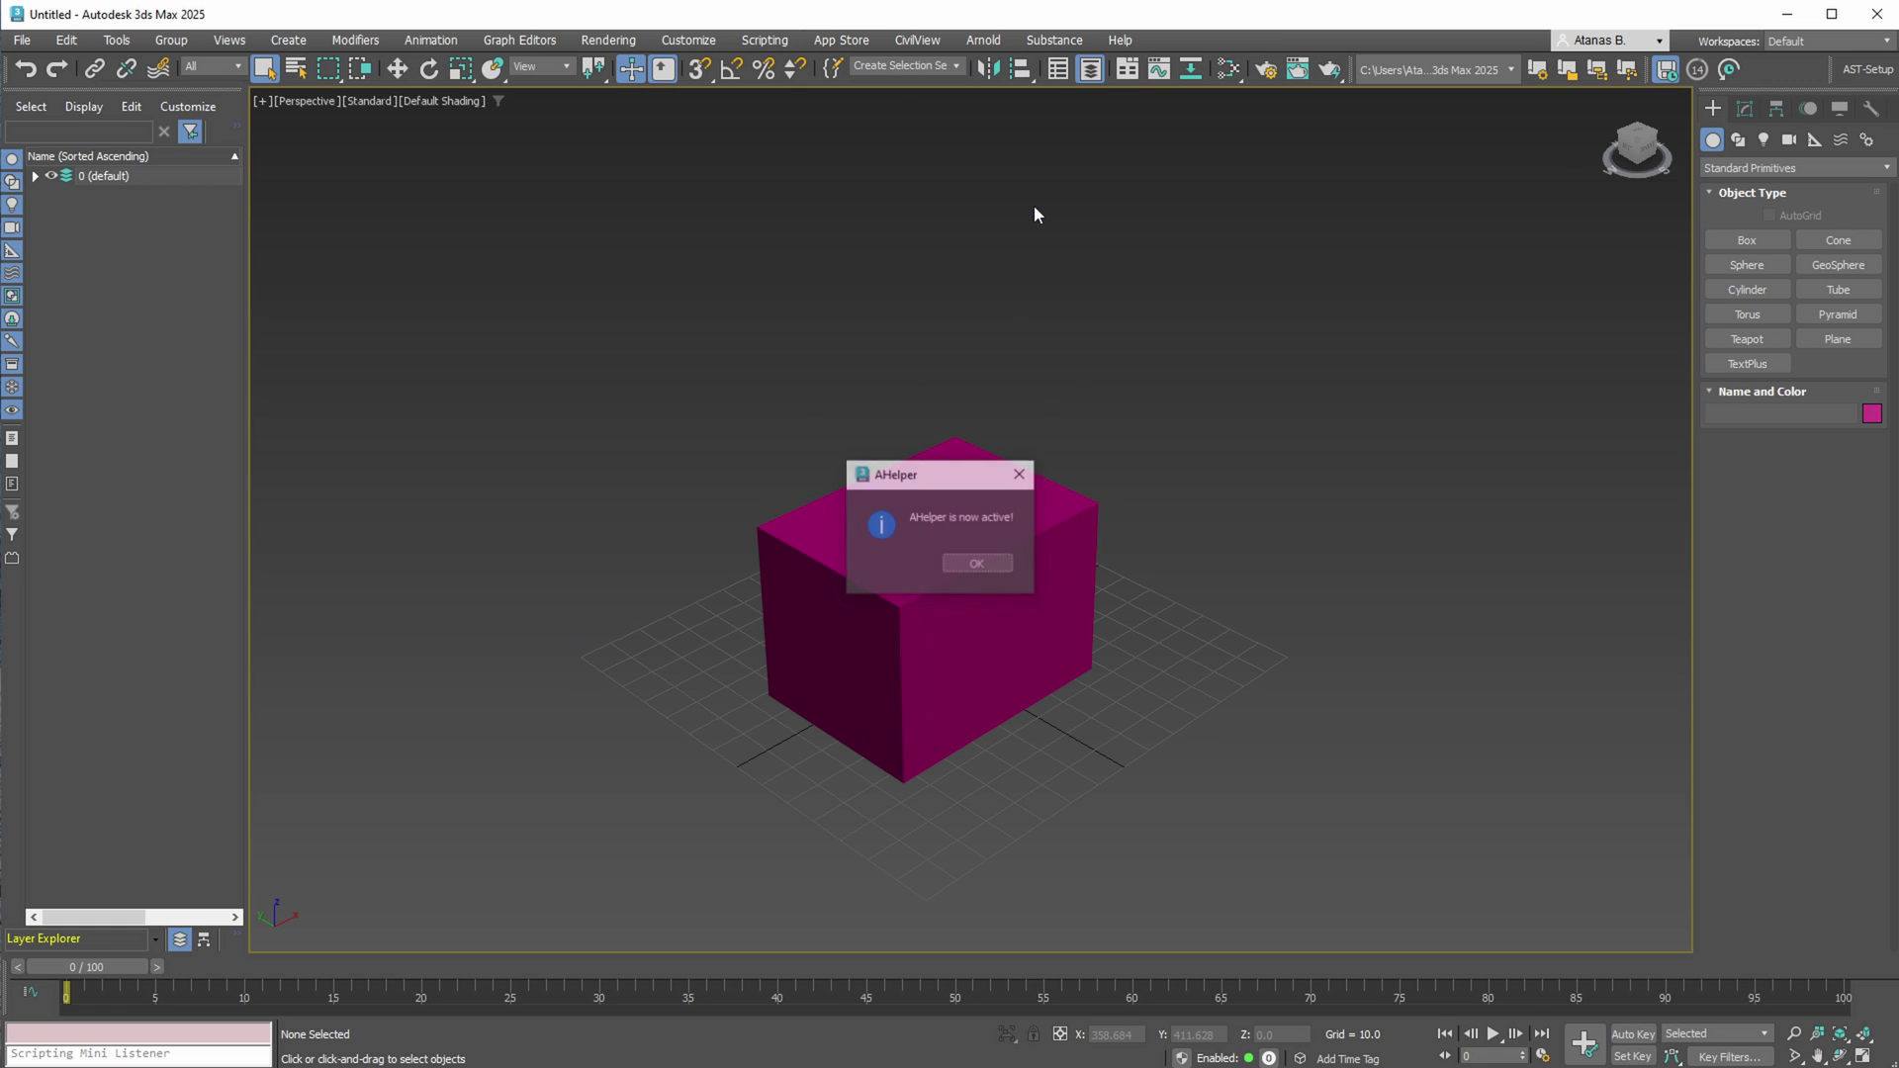
{"action": "left_click", "coordinate": [982, 560]}
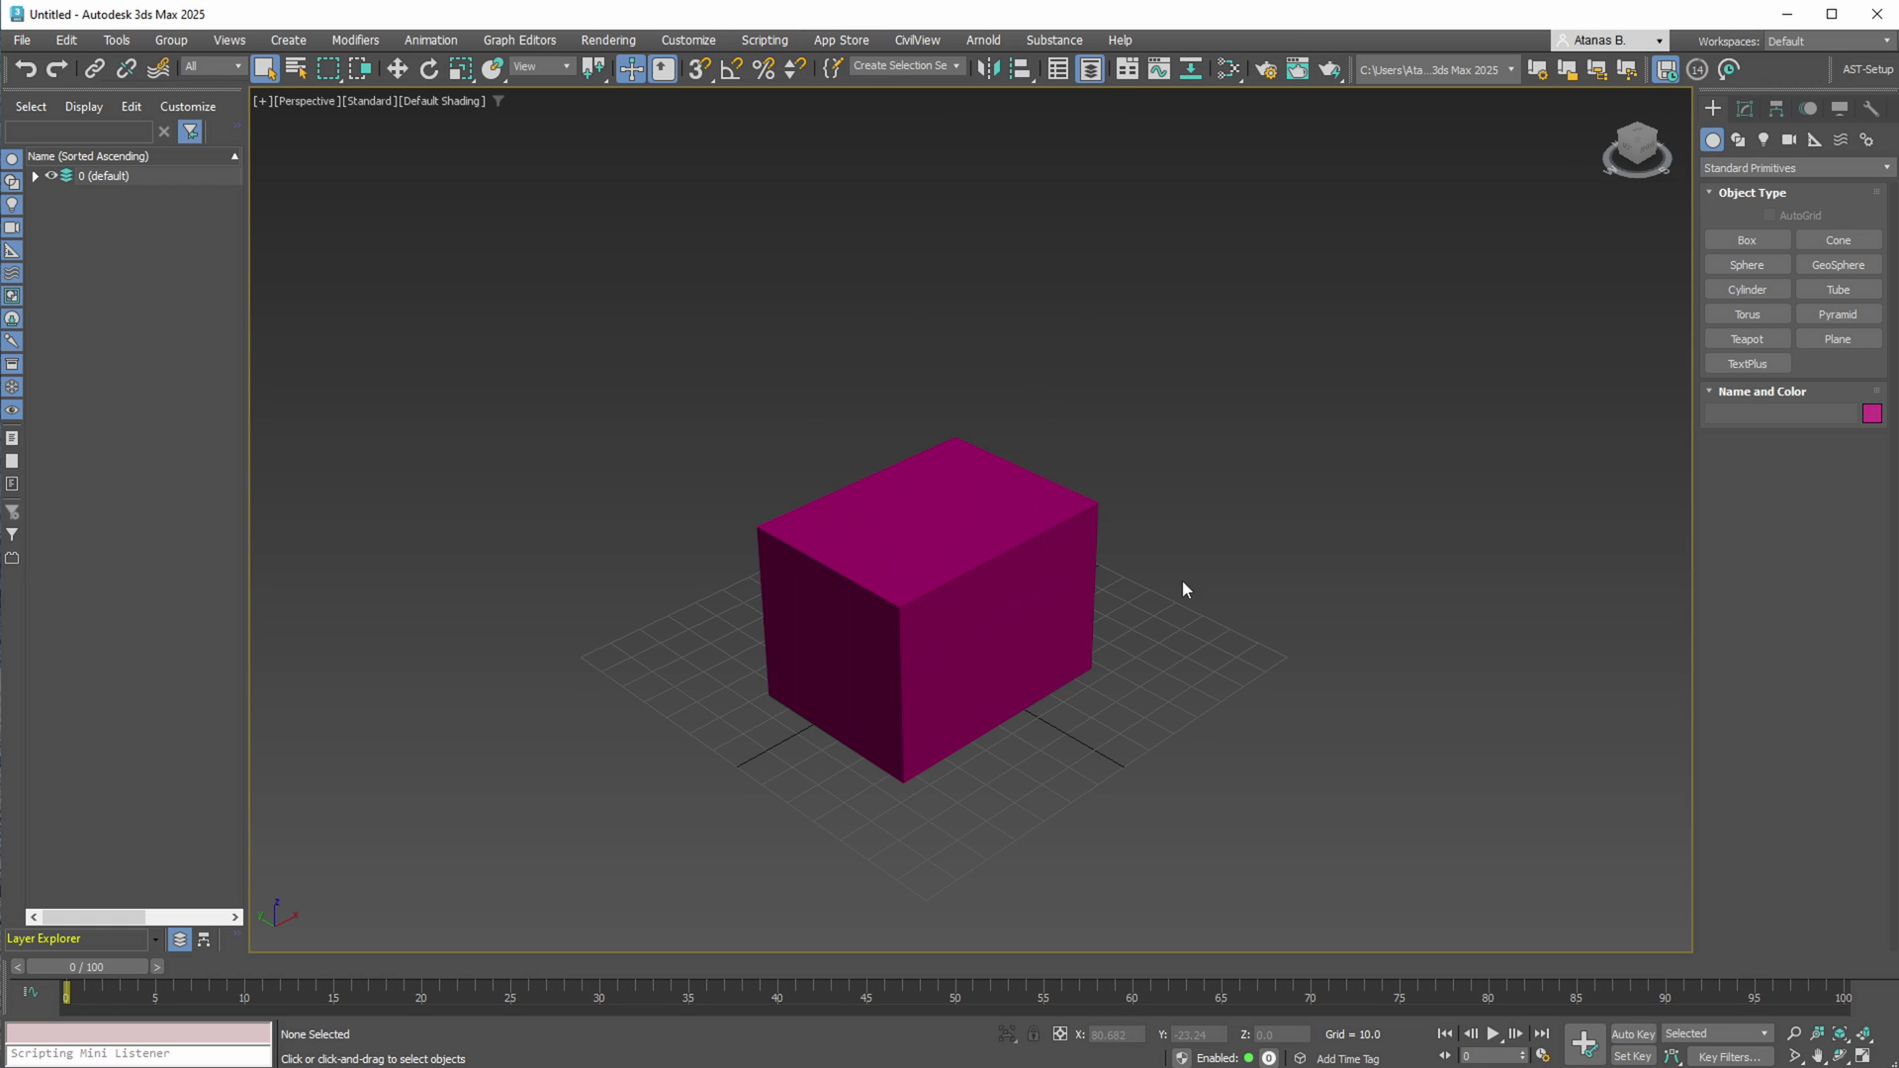
- Select the box and set its length to 300 through AHelper's base object parameters
{"action": "left_click", "coordinate": [1030, 582]}
{"action": "right_click", "coordinate": [1094, 688]}
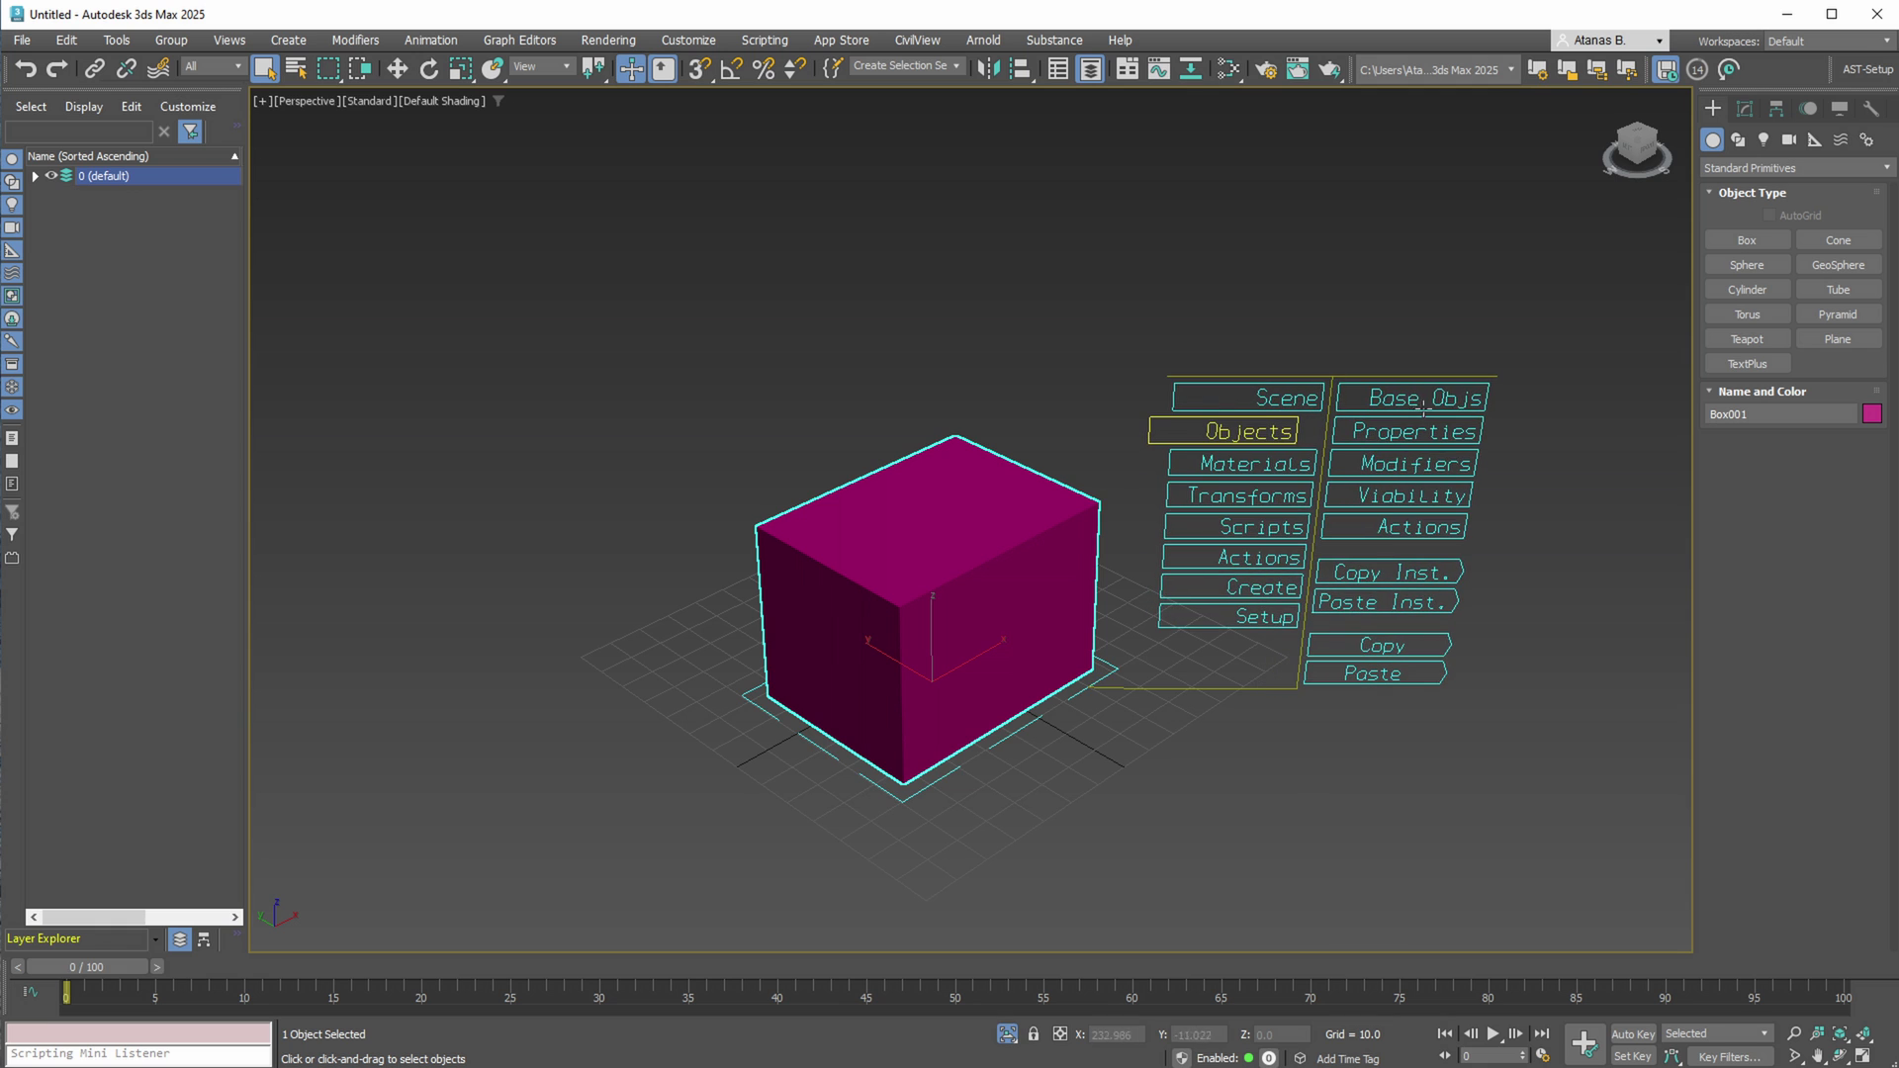
{"action": "mouse_move", "coordinate": [1442, 399]}
{"action": "left_click_drag", "start_coordinate": [1467, 427], "coordinate": [1649, 421]}
{"action": "scroll", "coordinate": [1237, 524], "scroll_direction": "down", "scroll_amount": 2}
{"action": "middle_click_drag", "start_coordinate": [1246, 519], "coordinate": [1071, 542]}
- Set the box's width to 400 through AHelper's base object parameters
{"action": "left_click_drag", "start_coordinate": [1217, 503], "coordinate": [1421, 501]}
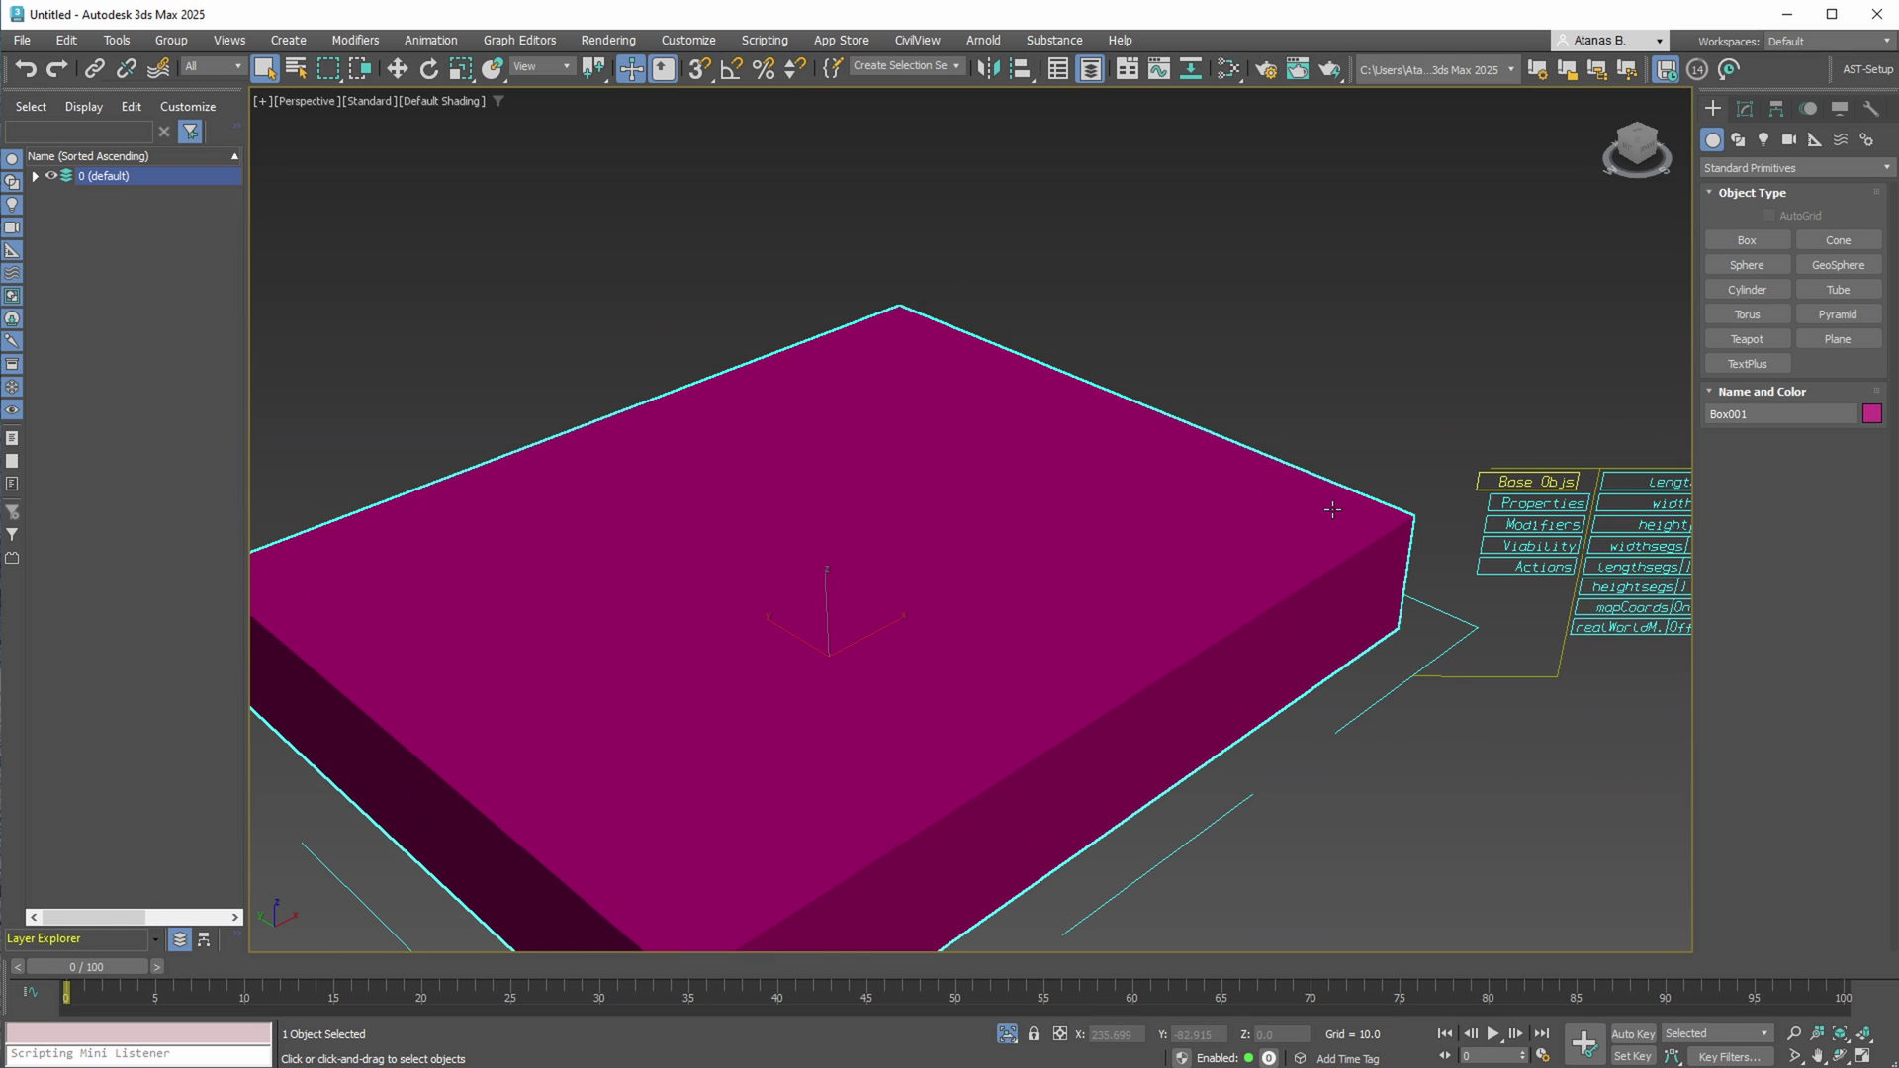
{"action": "scroll", "coordinate": [1332, 510], "scroll_direction": "down", "scroll_amount": 4}
{"action": "scroll", "coordinate": [1337, 535], "scroll_direction": "up", "scroll_amount": 4}
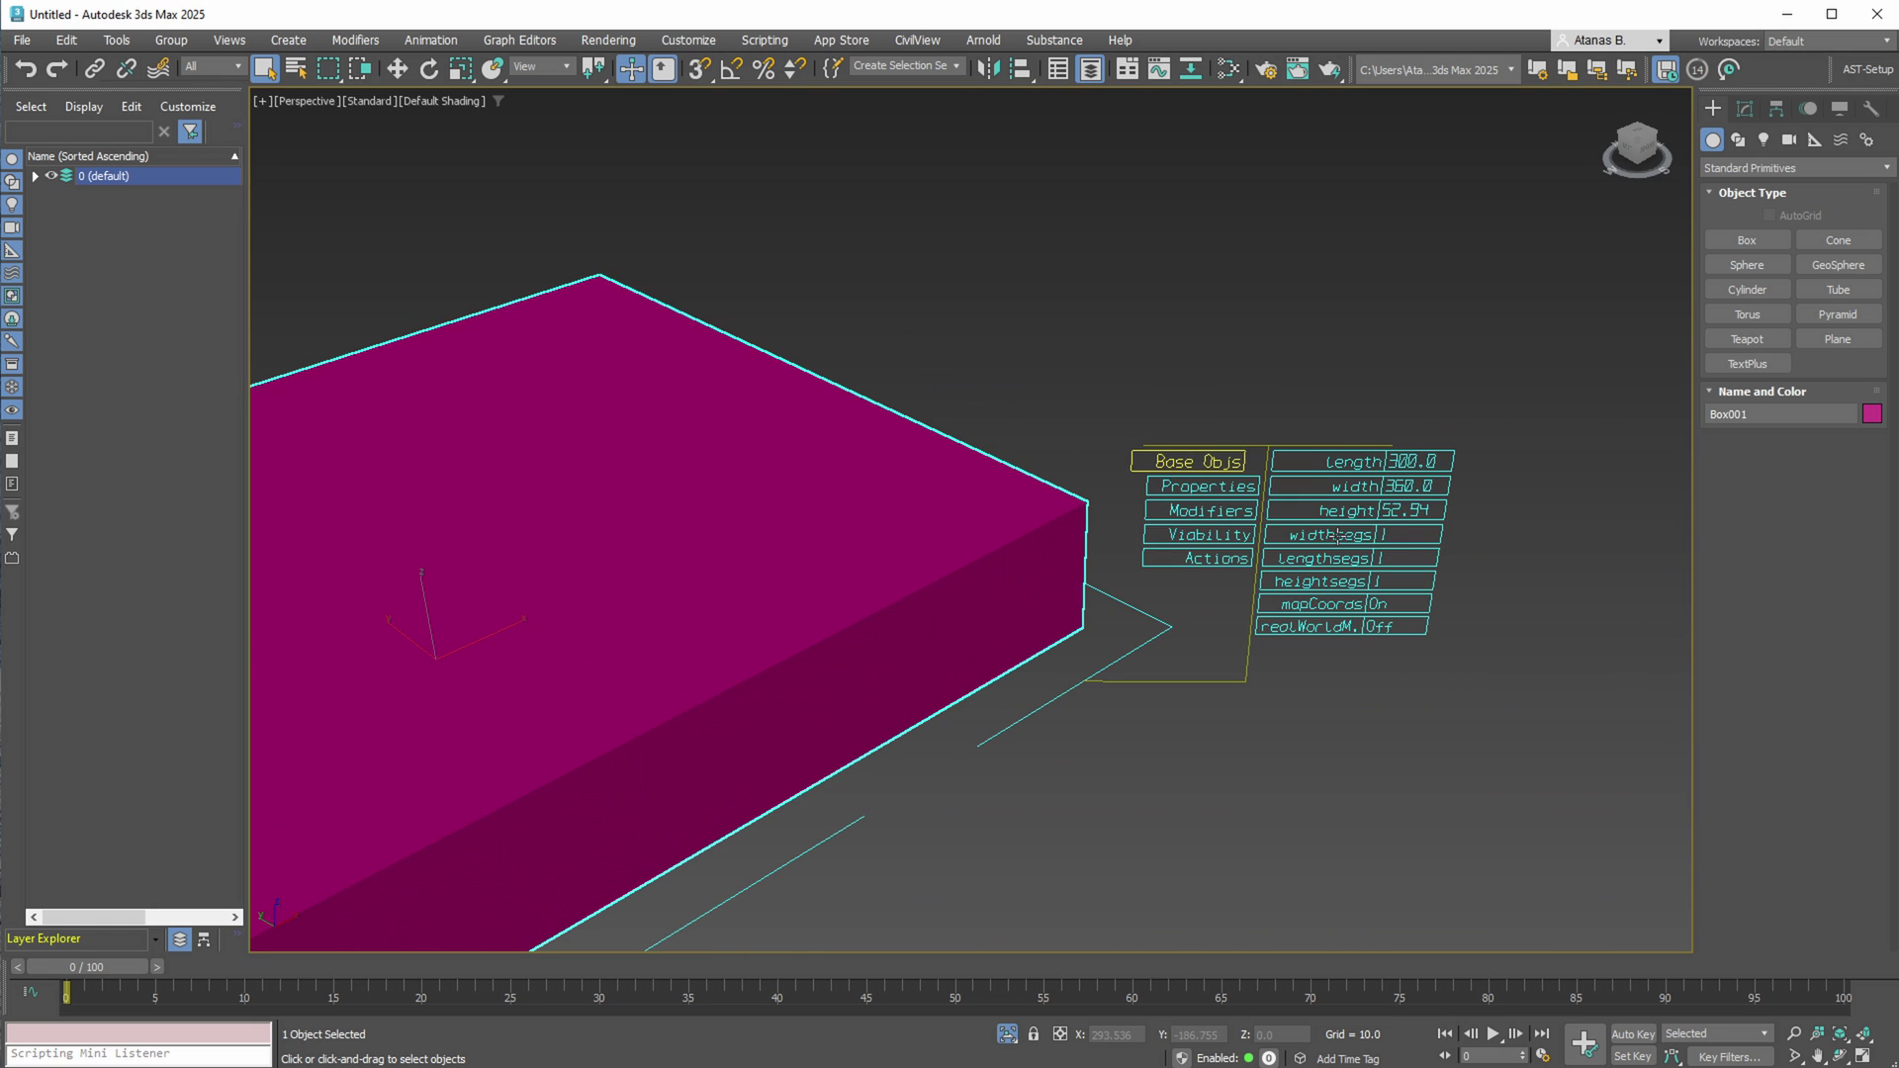
{"action": "left_click_drag", "start_coordinate": [1340, 489], "coordinate": [1578, 518]}
{"action": "scroll", "coordinate": [950, 569], "scroll_direction": "down", "scroll_amount": 3}
{"action": "middle_click_drag", "start_coordinate": [950, 571], "coordinate": [1097, 554]}
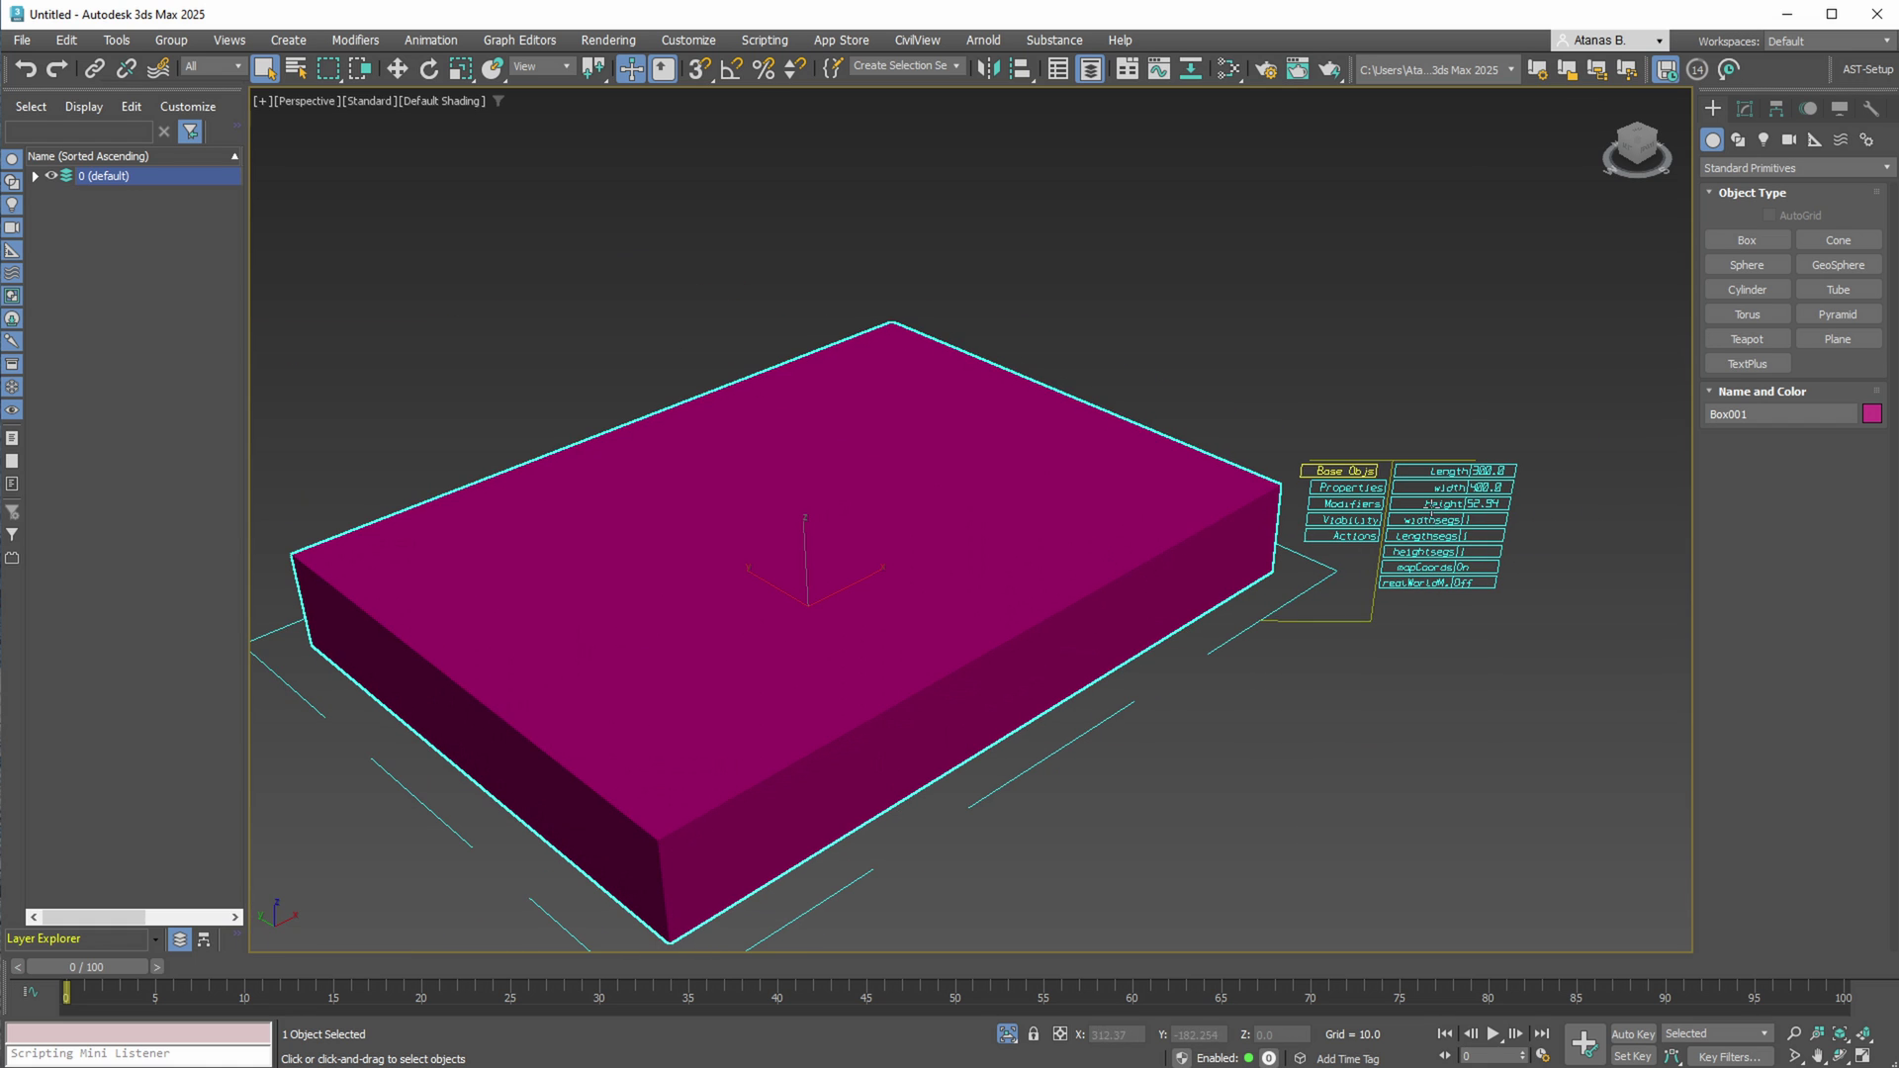
- Set the box's height to 280 and reposition the AHelper overlay beside the box
{"action": "left_click_drag", "start_coordinate": [1446, 504], "coordinate": [1548, 520]}
{"action": "middle_click_drag", "start_coordinate": [1414, 625], "coordinate": [1136, 759], "text": "alt"}
{"action": "scroll", "coordinate": [1256, 644], "scroll_direction": "down", "scroll_amount": 3}
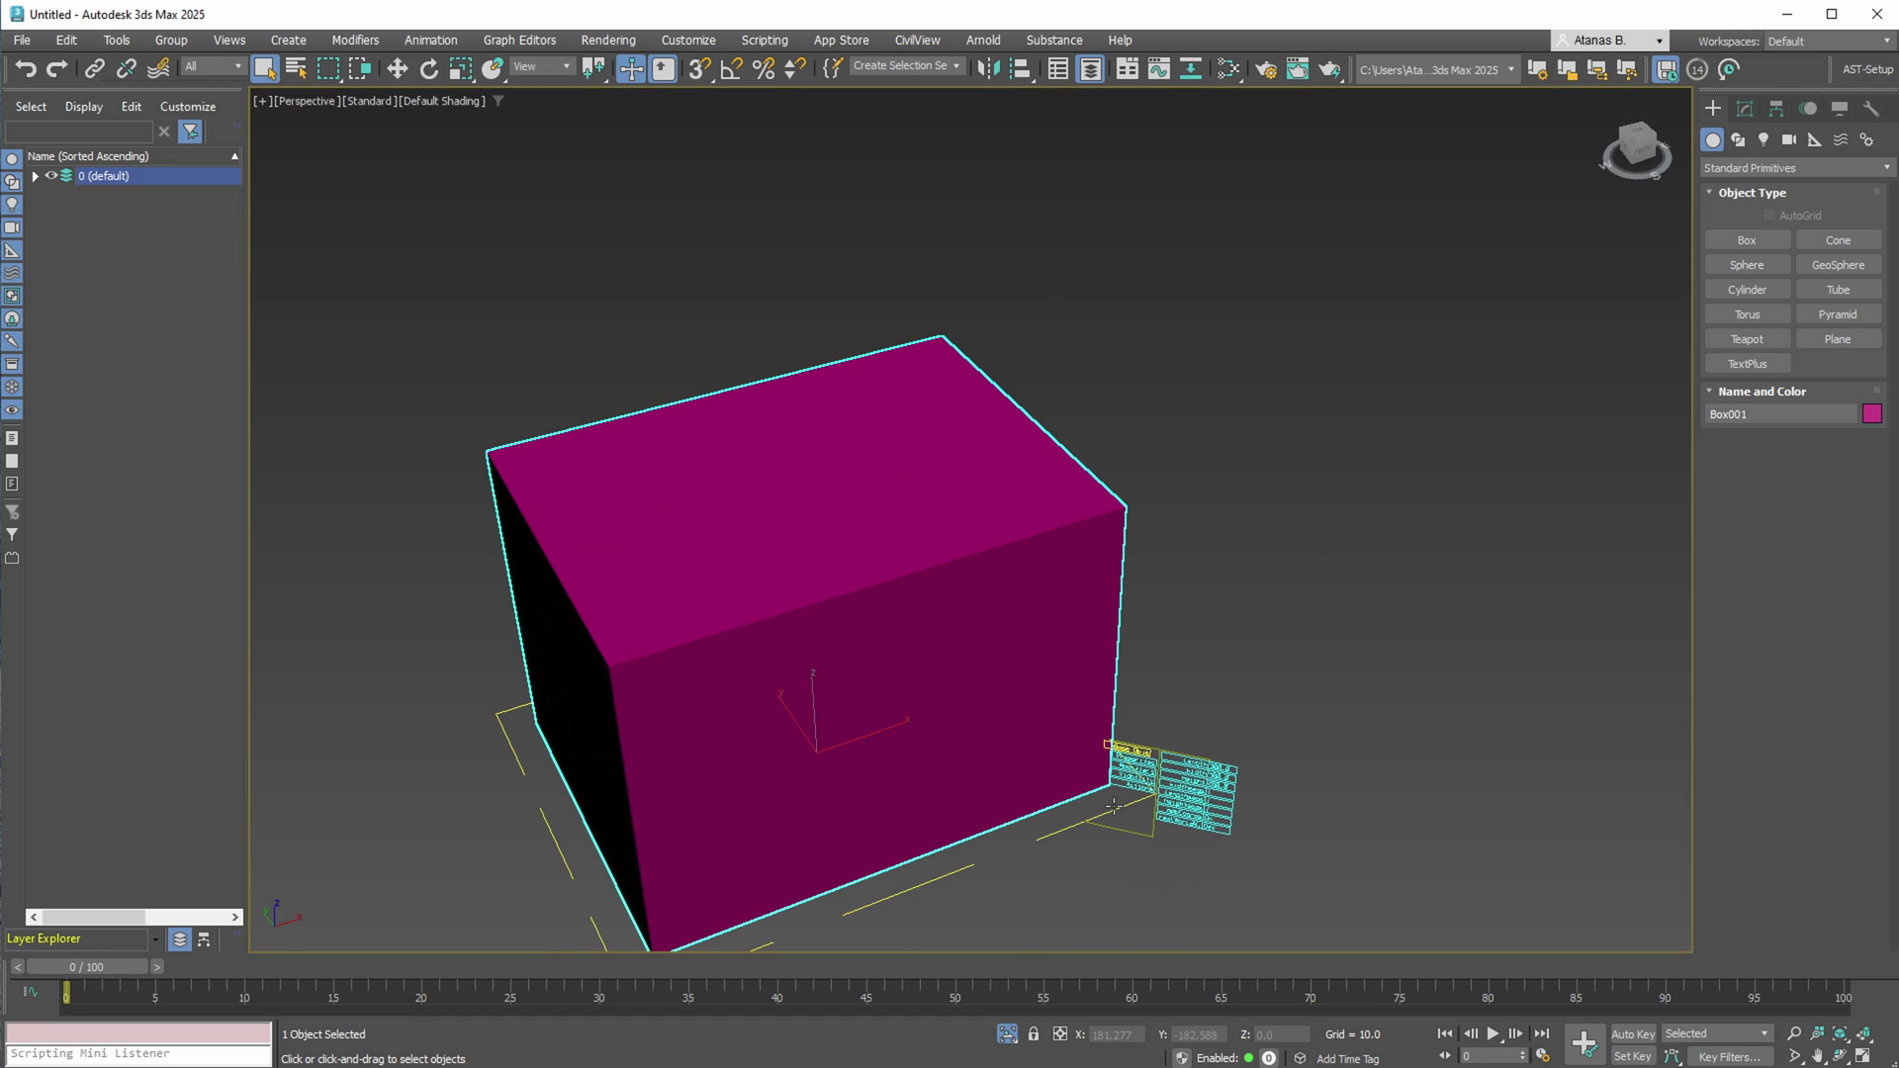
{"action": "left_click_drag", "start_coordinate": [1160, 744], "coordinate": [1345, 435]}
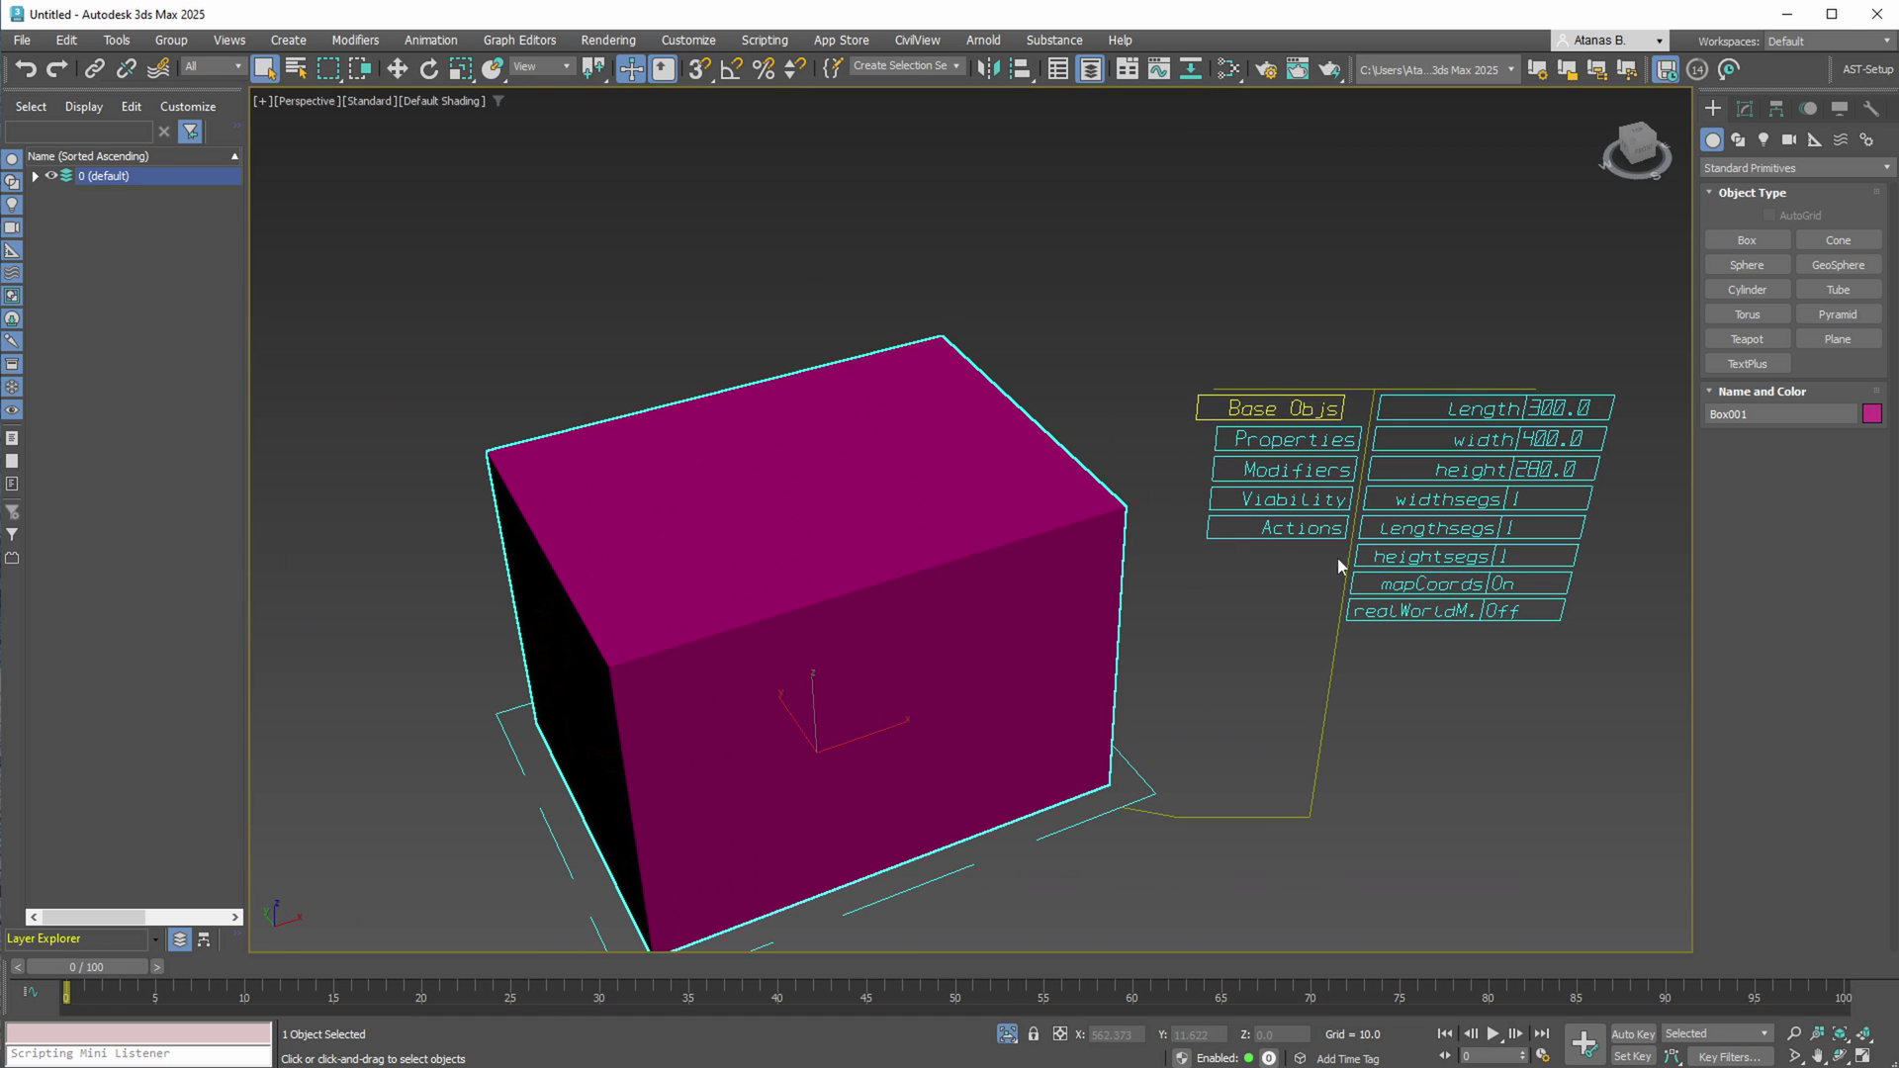
{"action": "middle_click_drag", "start_coordinate": [1337, 564], "coordinate": [1272, 536]}
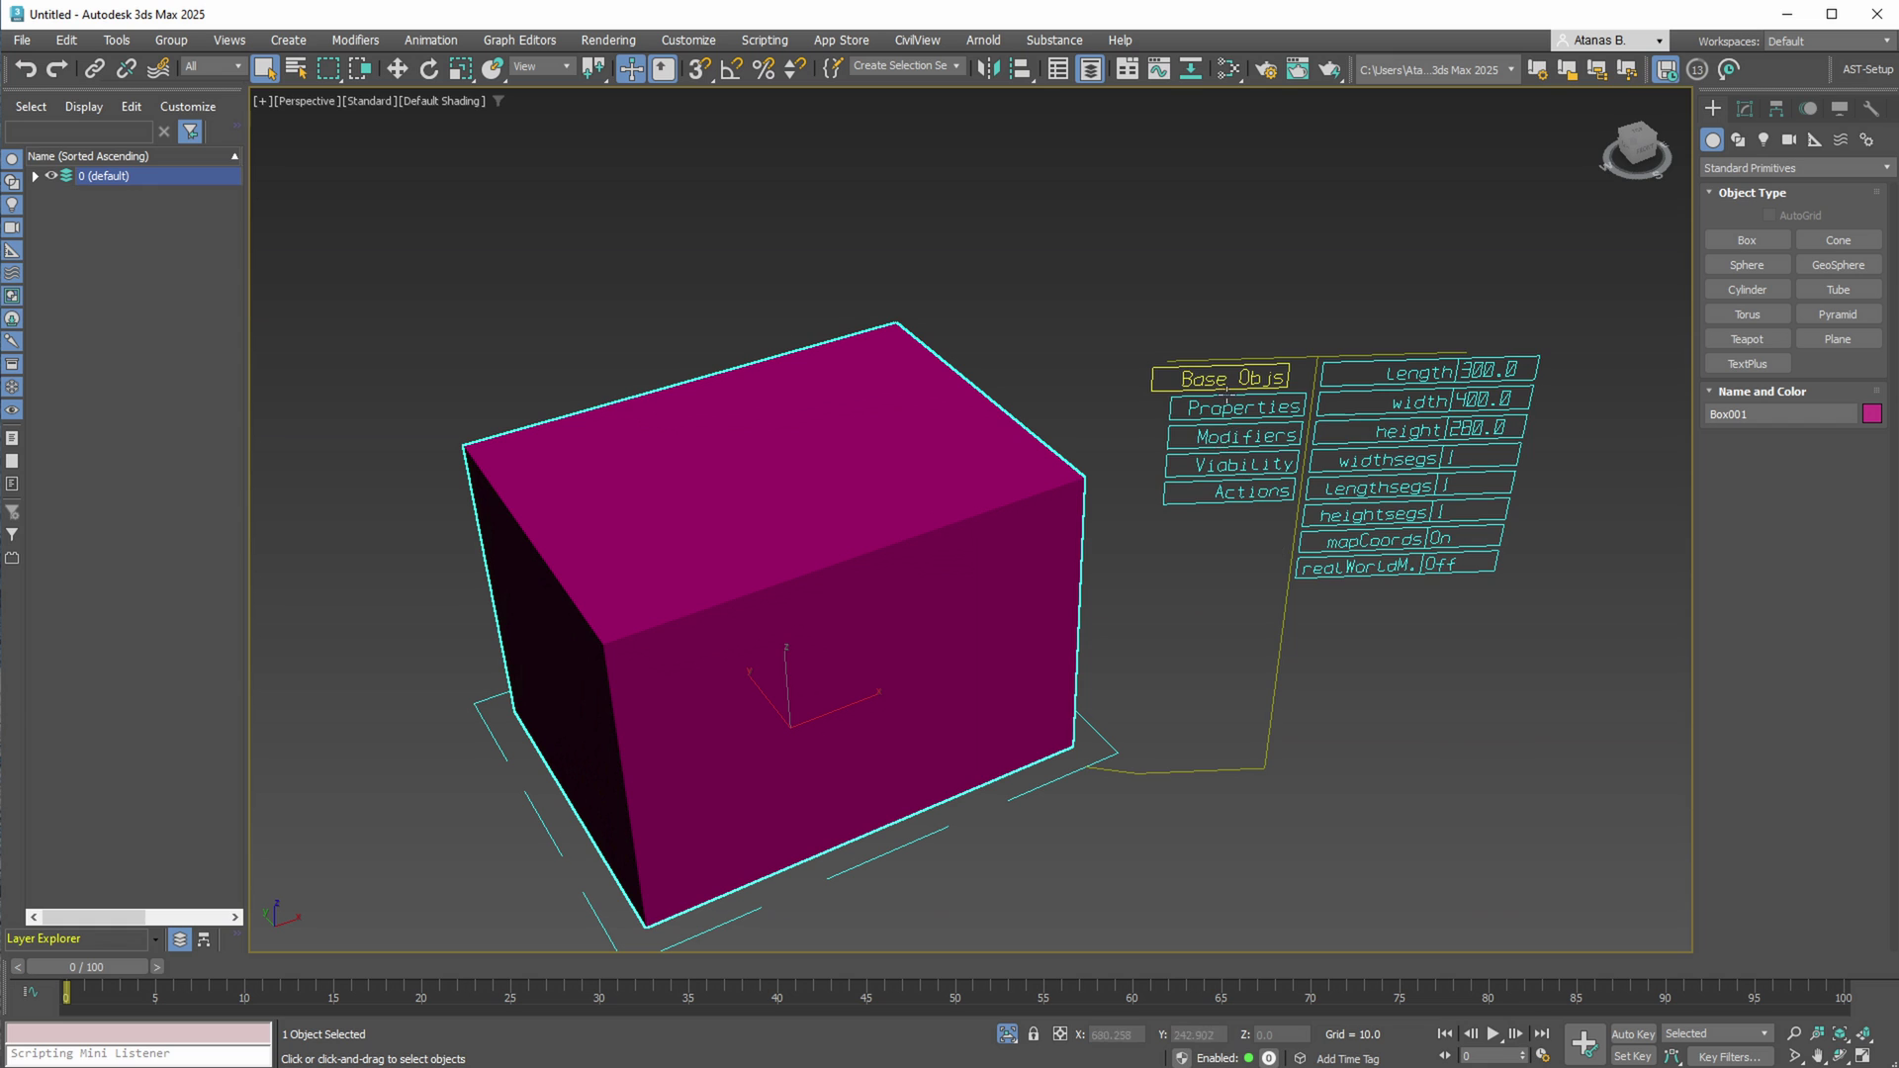
- Add an Edit Poly modifier to the box using AHelper's actions
{"action": "left_click", "coordinate": [1227, 384]}
{"action": "left_click", "coordinate": [1249, 519]}
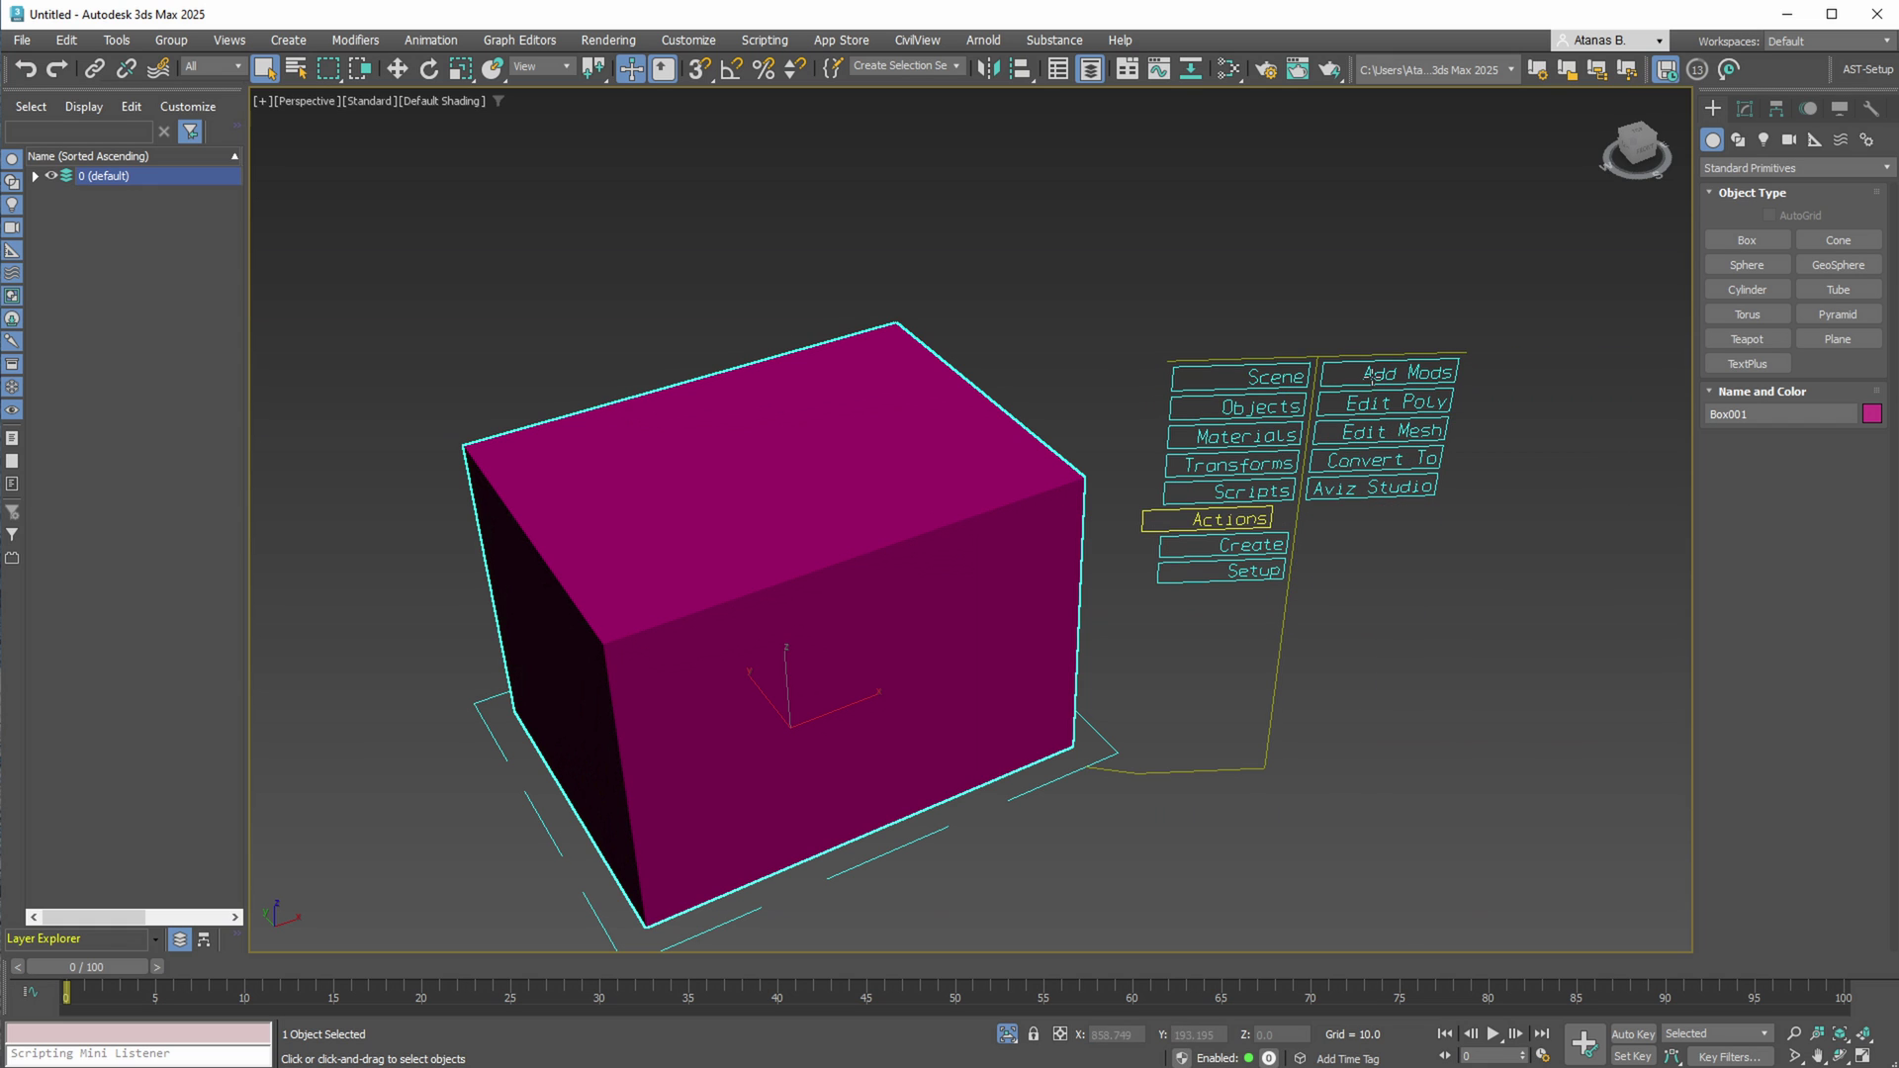
{"action": "left_click", "coordinate": [1462, 382]}
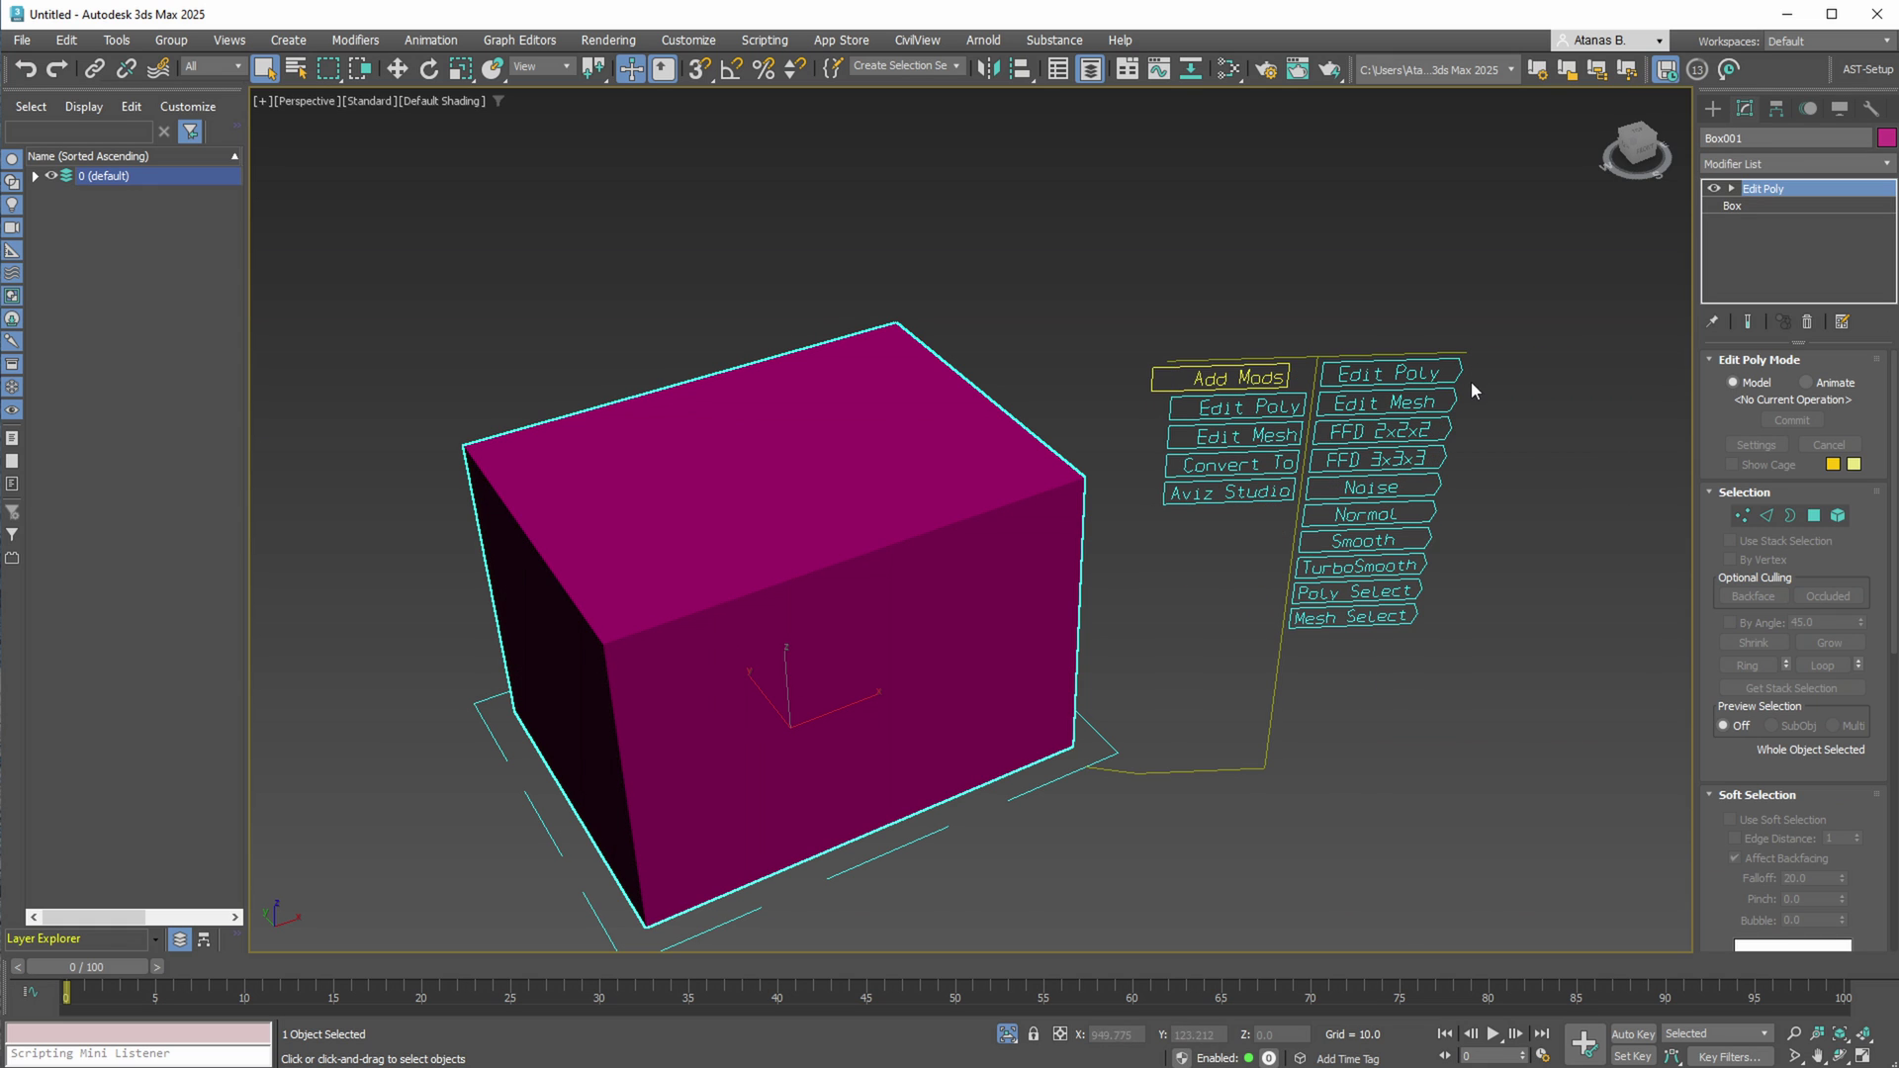
- Start an Edit Poly Bevel on the box's top polygon with a height of 150
{"action": "mouse_move", "coordinate": [1192, 421]}
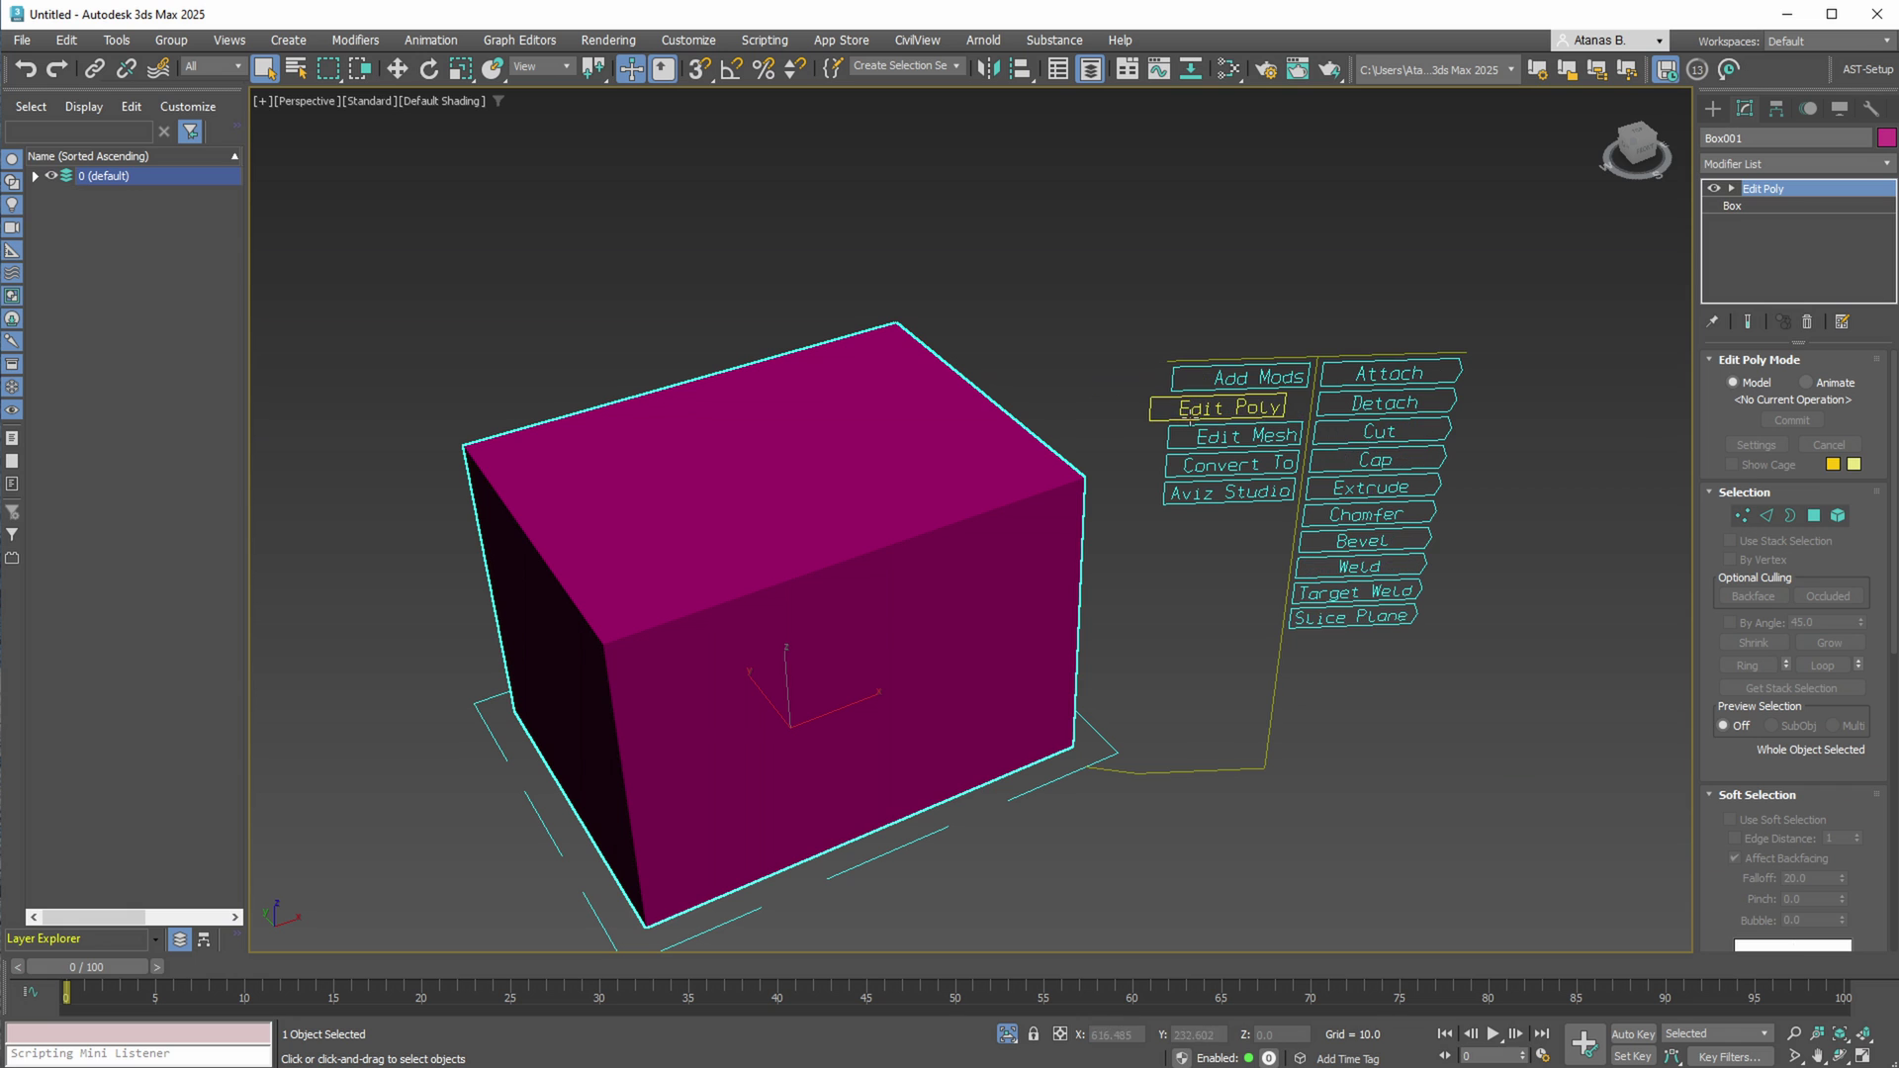
{"action": "left_click", "coordinate": [1352, 544]}
{"action": "left_click", "coordinate": [831, 466]}
{"action": "middle_click_drag", "start_coordinate": [831, 466], "coordinate": [945, 487]}
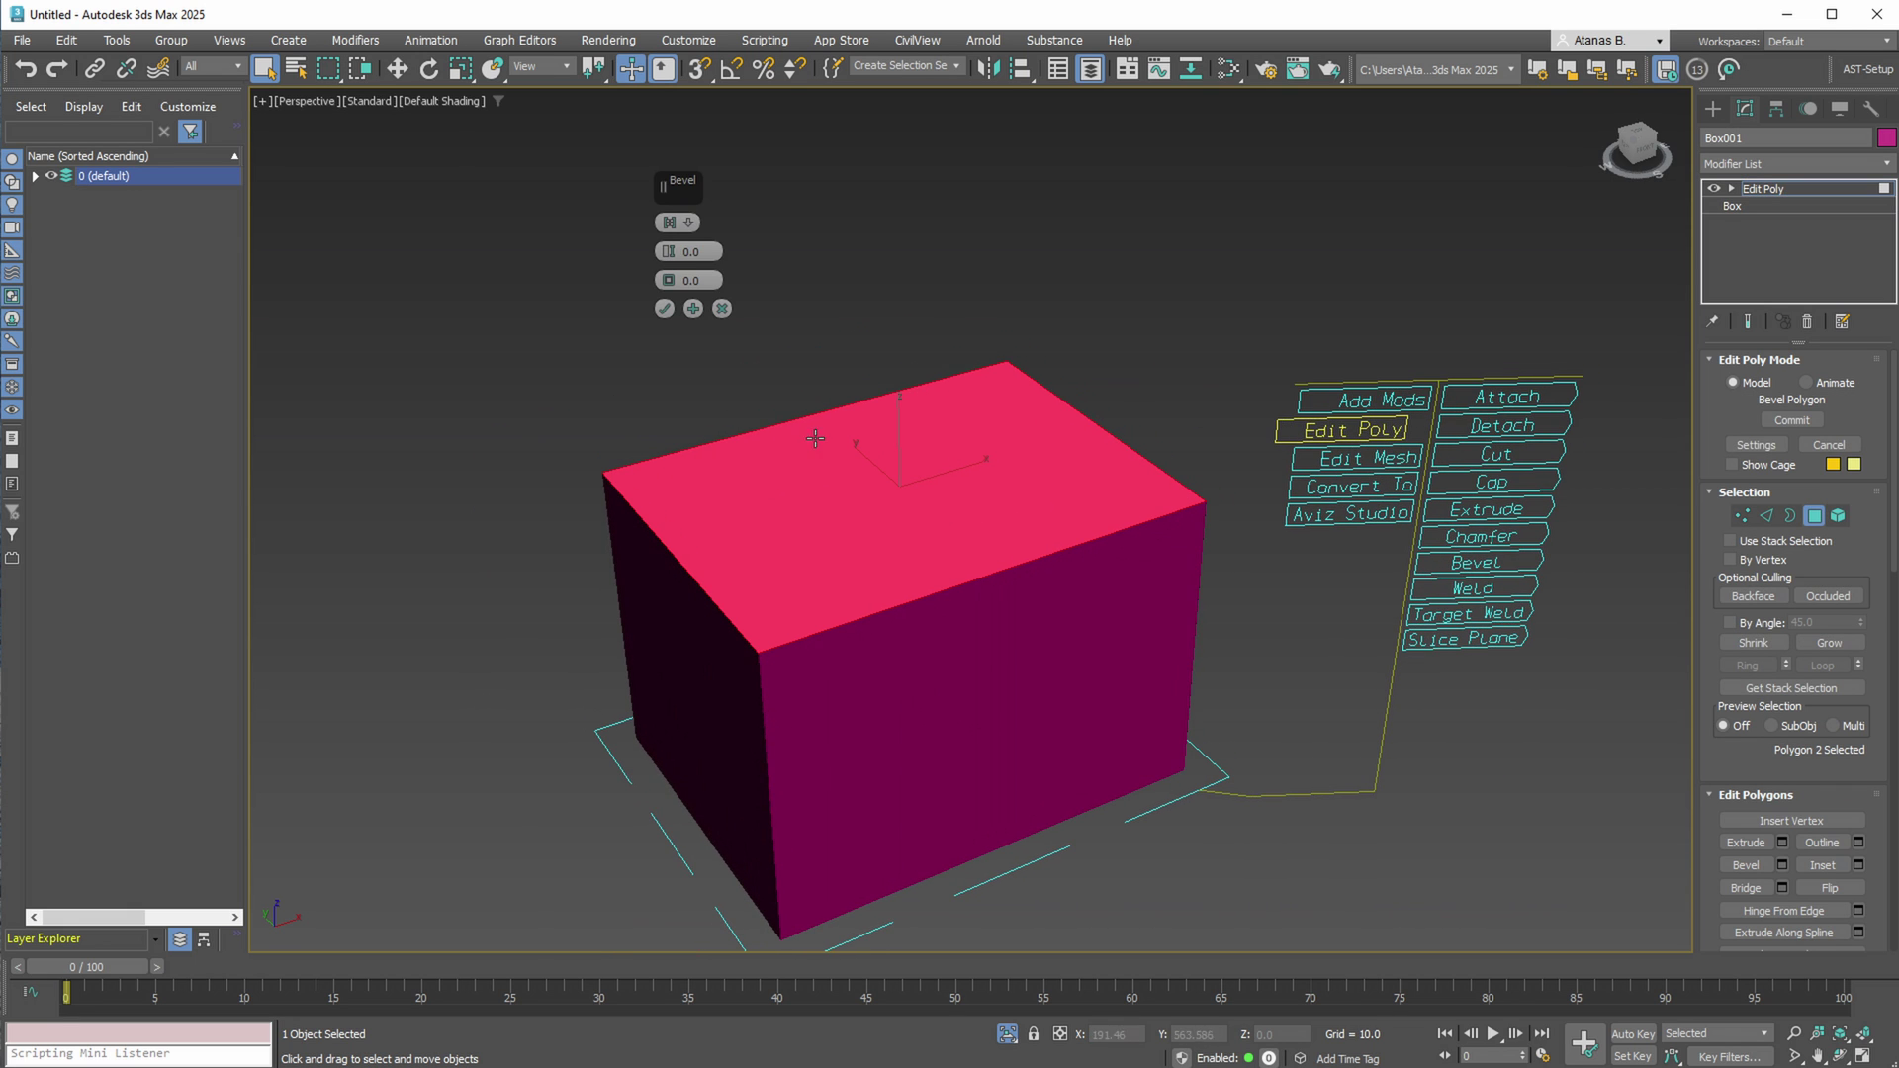
{"action": "left_click_drag", "start_coordinate": [675, 261], "coordinate": [675, 198]}
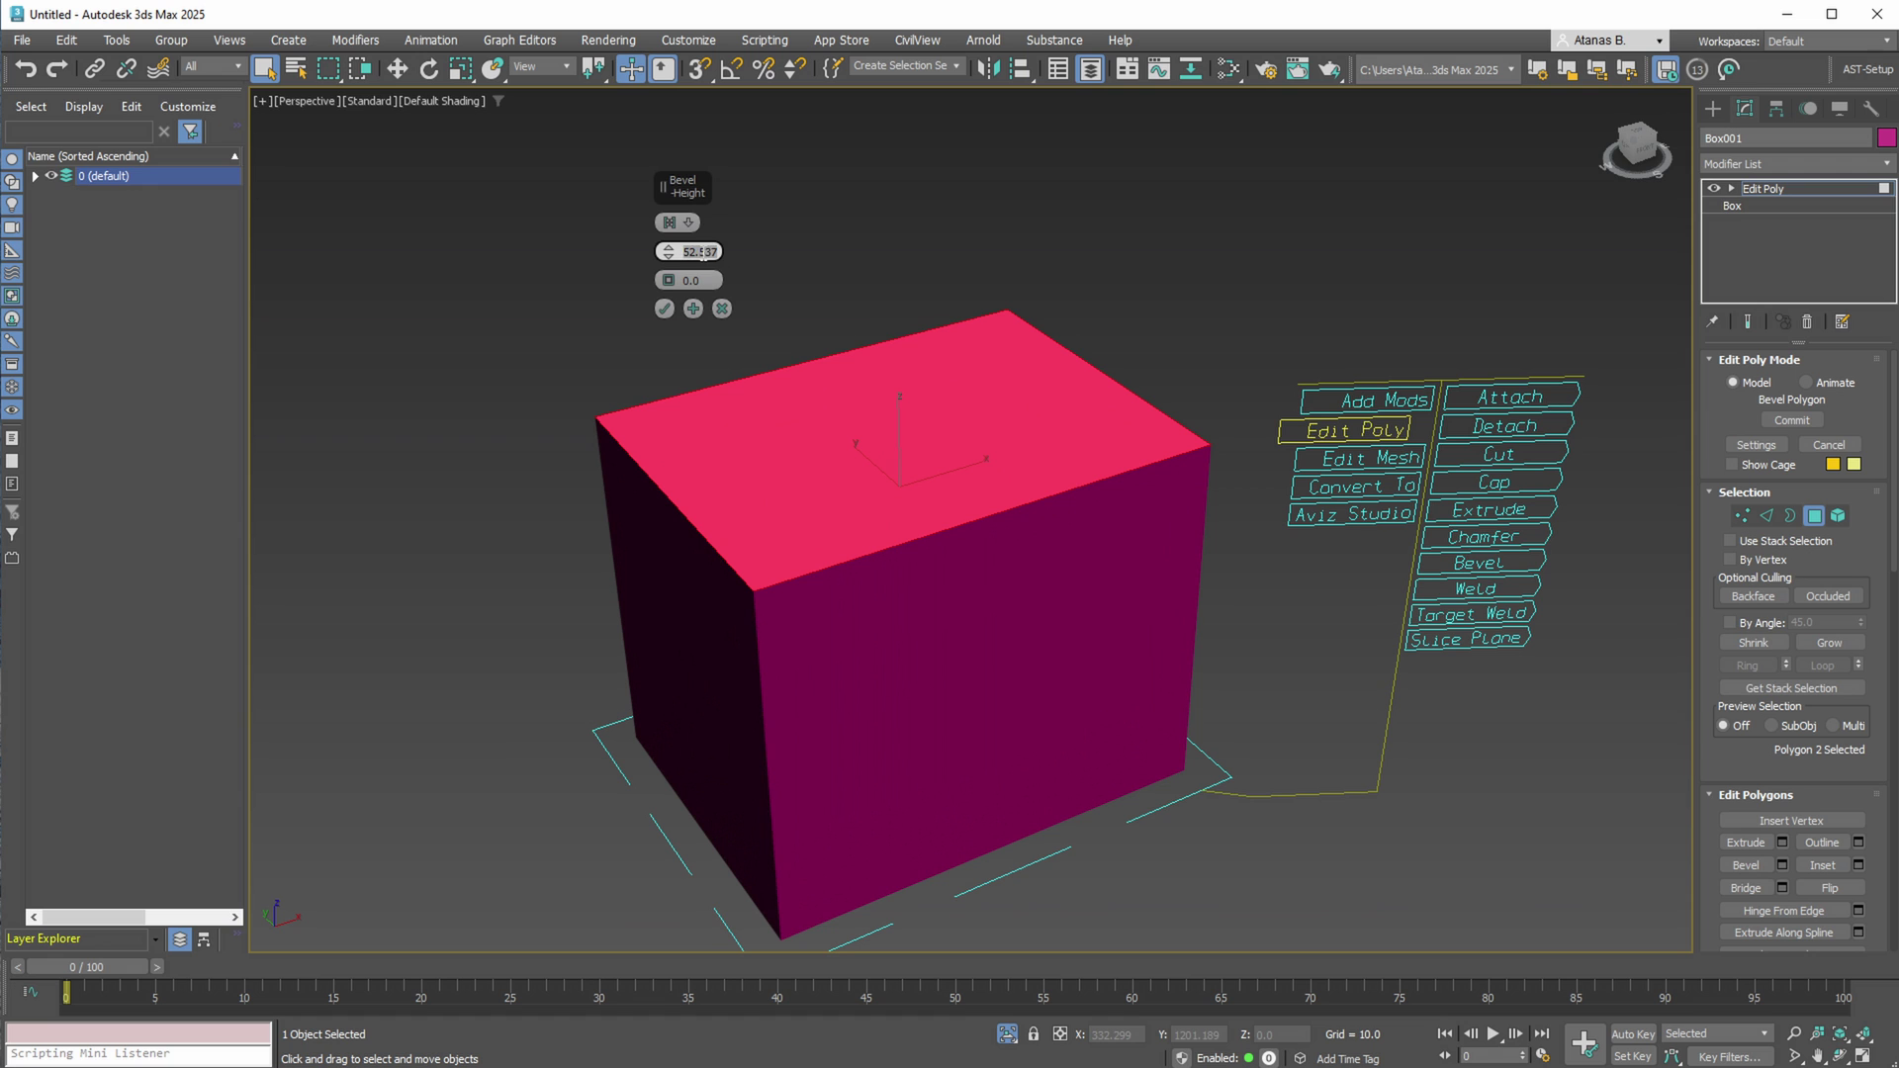
{"action": "key", "text": "Return"}
- Set the bevel's outline to -150 and apply it to form the hip roof
{"action": "left_click", "coordinate": [693, 281]}
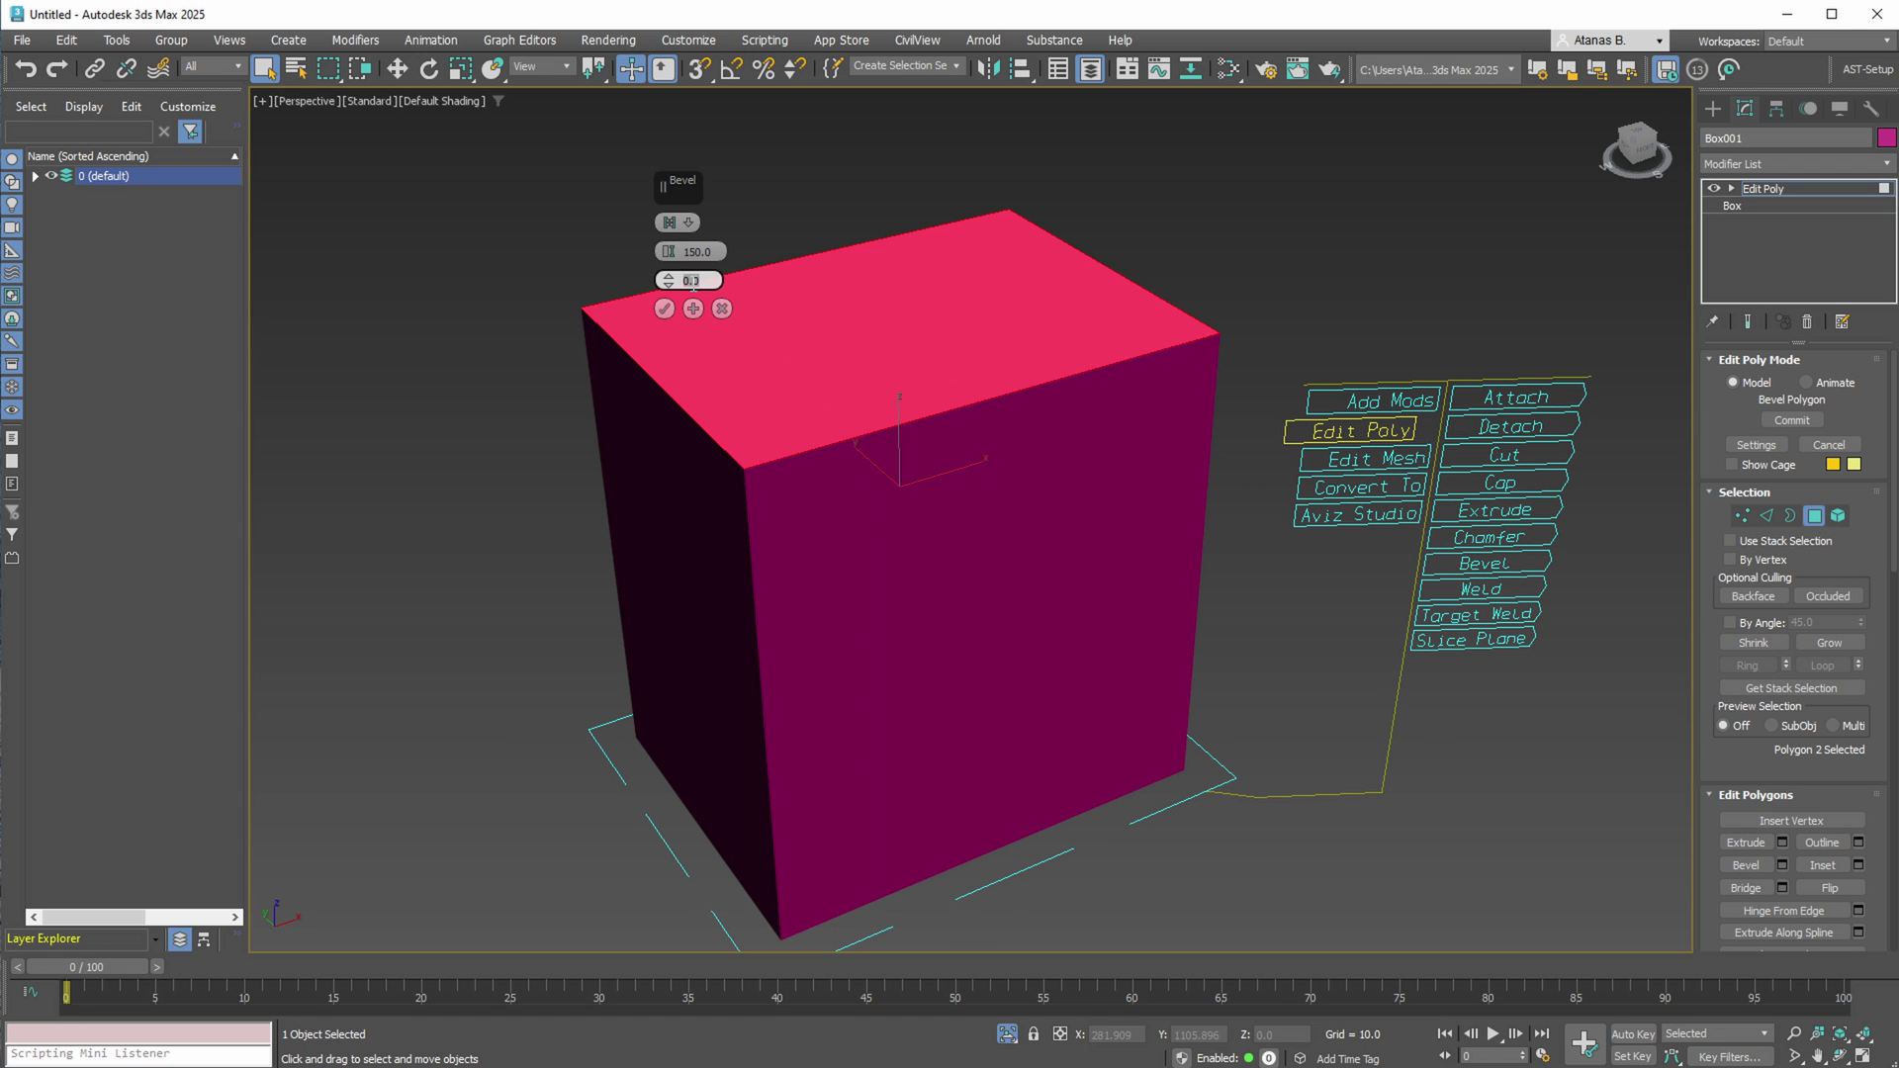
{"action": "type", "text": "-150"}
{"action": "key", "text": "Return"}
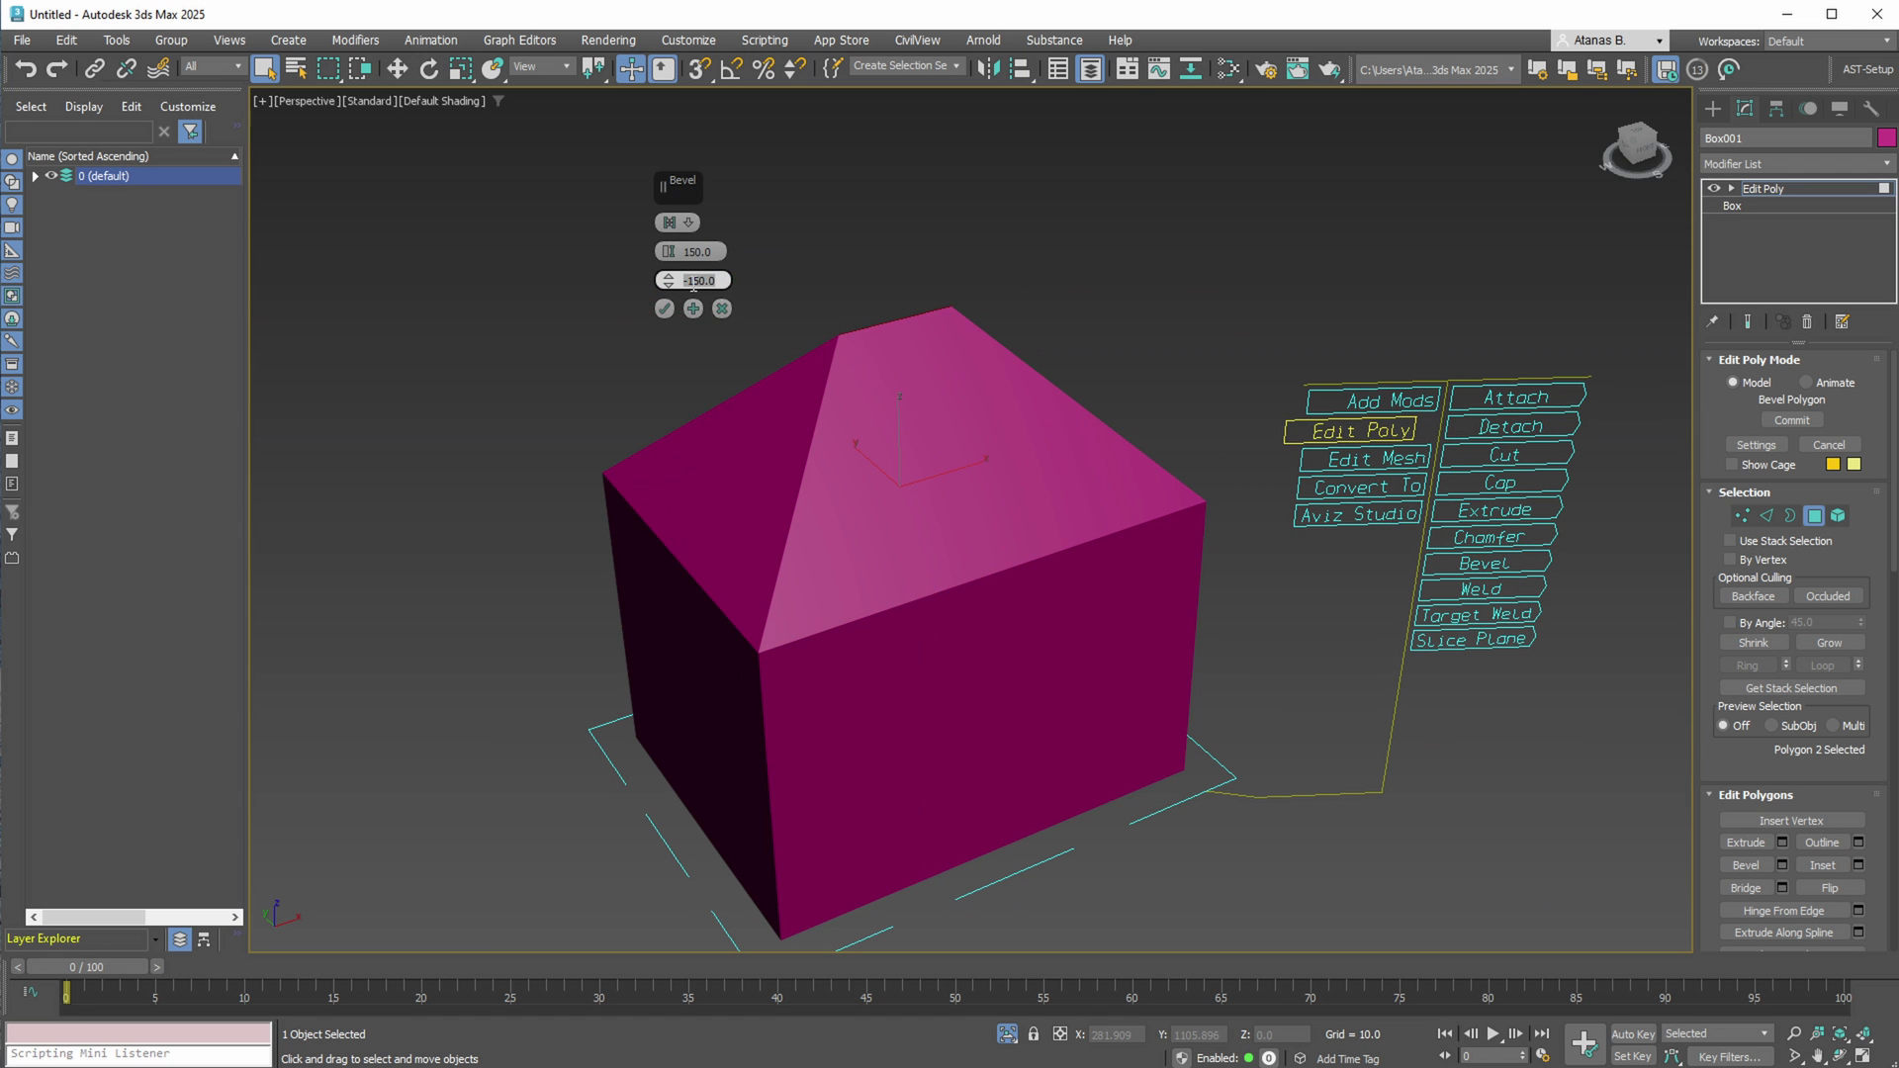
{"action": "left_click", "coordinate": [666, 313]}
{"action": "mouse_move", "coordinate": [970, 514]}
{"action": "middle_mouse_down", "text": "alt"}
{"action": "mouse_move", "coordinate": [1026, 531]}
{"action": "mouse_move", "coordinate": [941, 505]}
{"action": "mouse_move", "coordinate": [1326, 683]}
{"action": "mouse_move", "coordinate": [933, 619]}
{"action": "mouse_move", "coordinate": [942, 517]}
{"action": "middle_mouse_up", "text": "alt"}
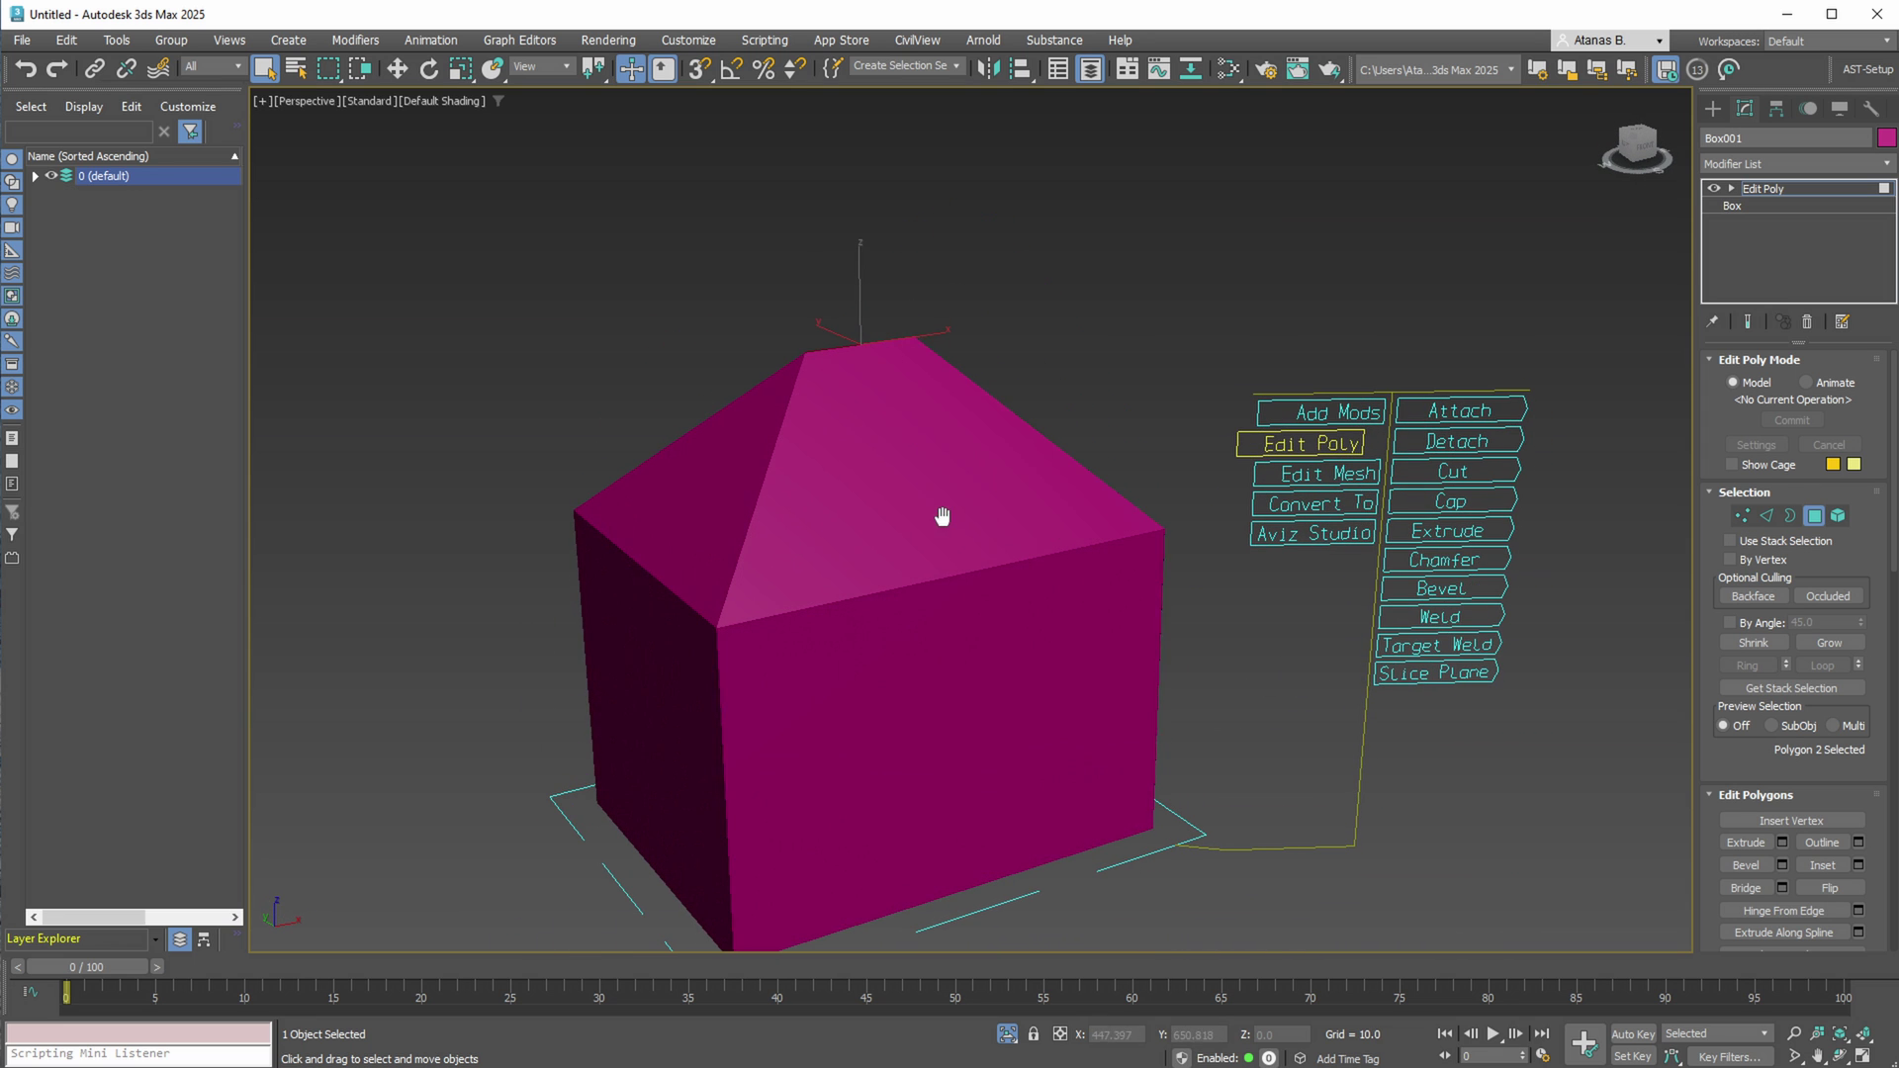
- Weld the vertices at the roof ridge with a threshold of about 3.284
{"action": "left_click", "coordinate": [1458, 614]}
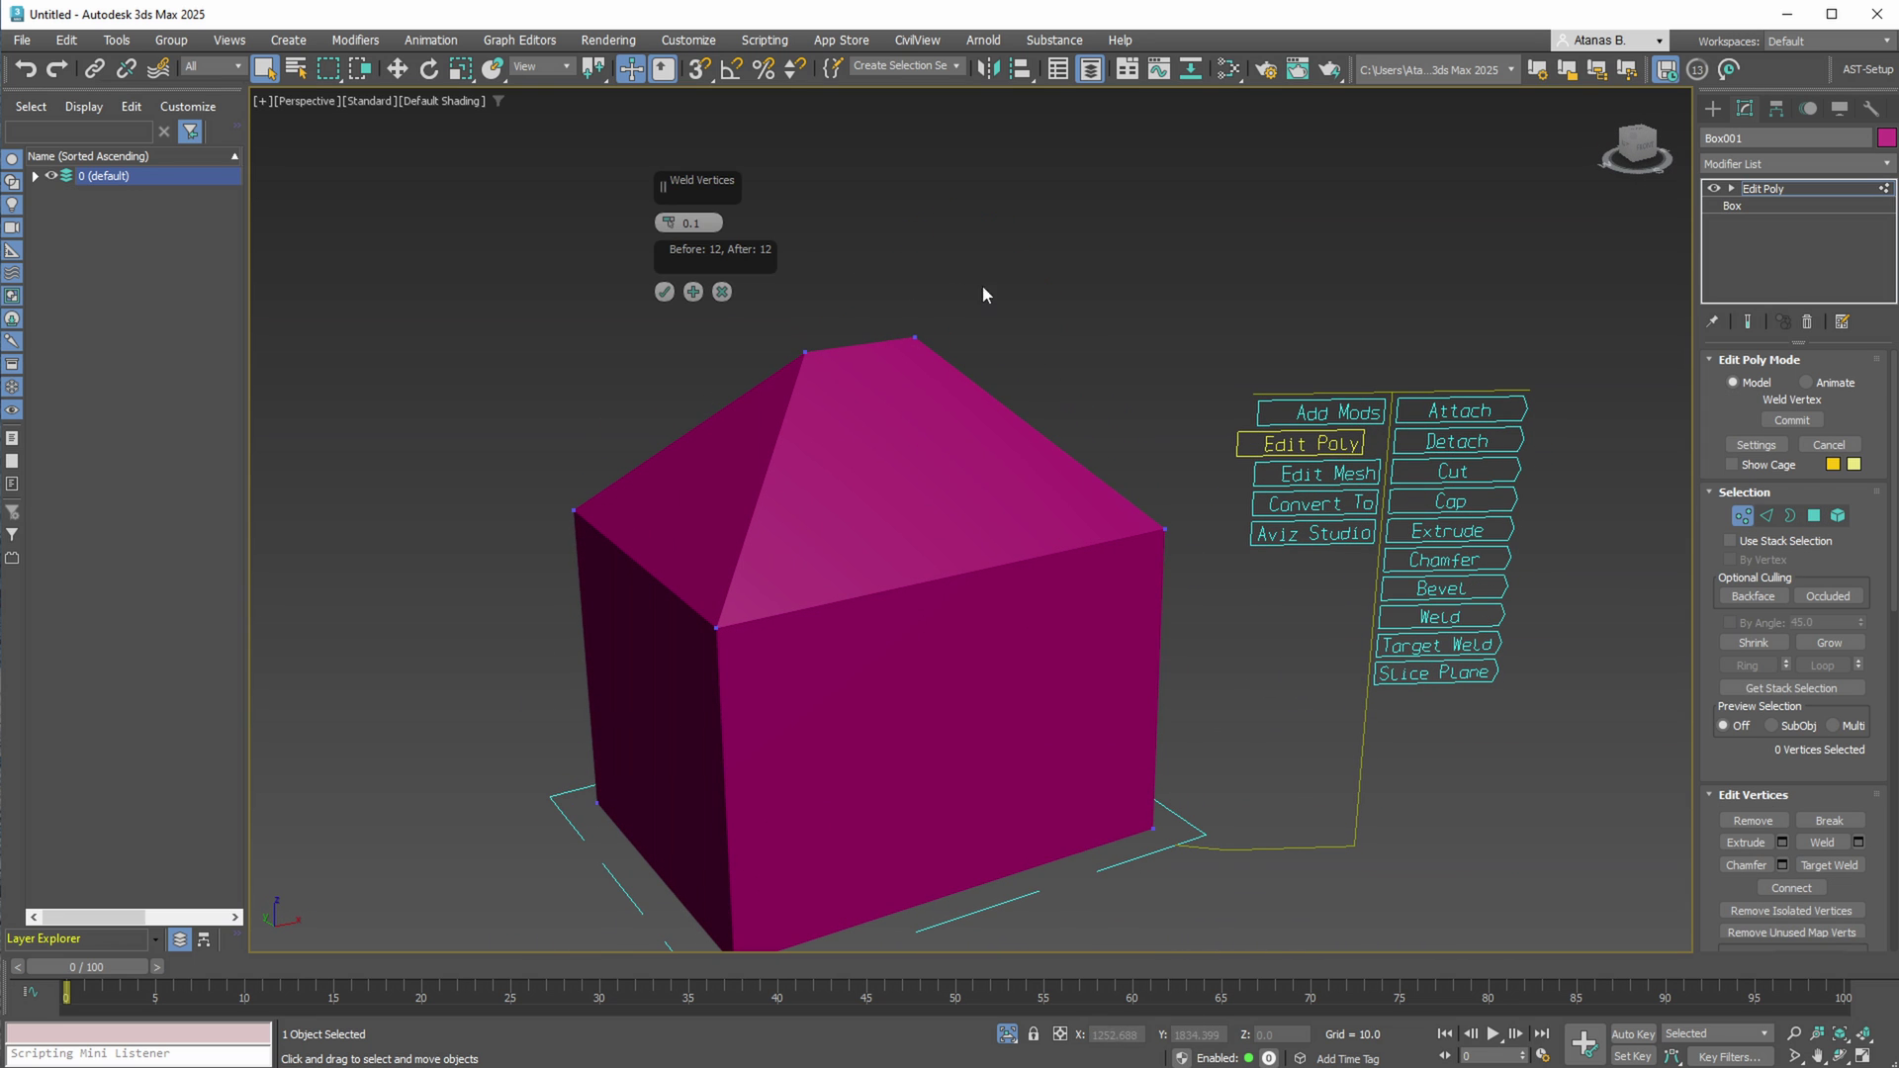
{"action": "middle_click_drag", "start_coordinate": [734, 403], "coordinate": [910, 486]}
{"action": "left_click_drag", "start_coordinate": [669, 223], "coordinate": [676, 181]}
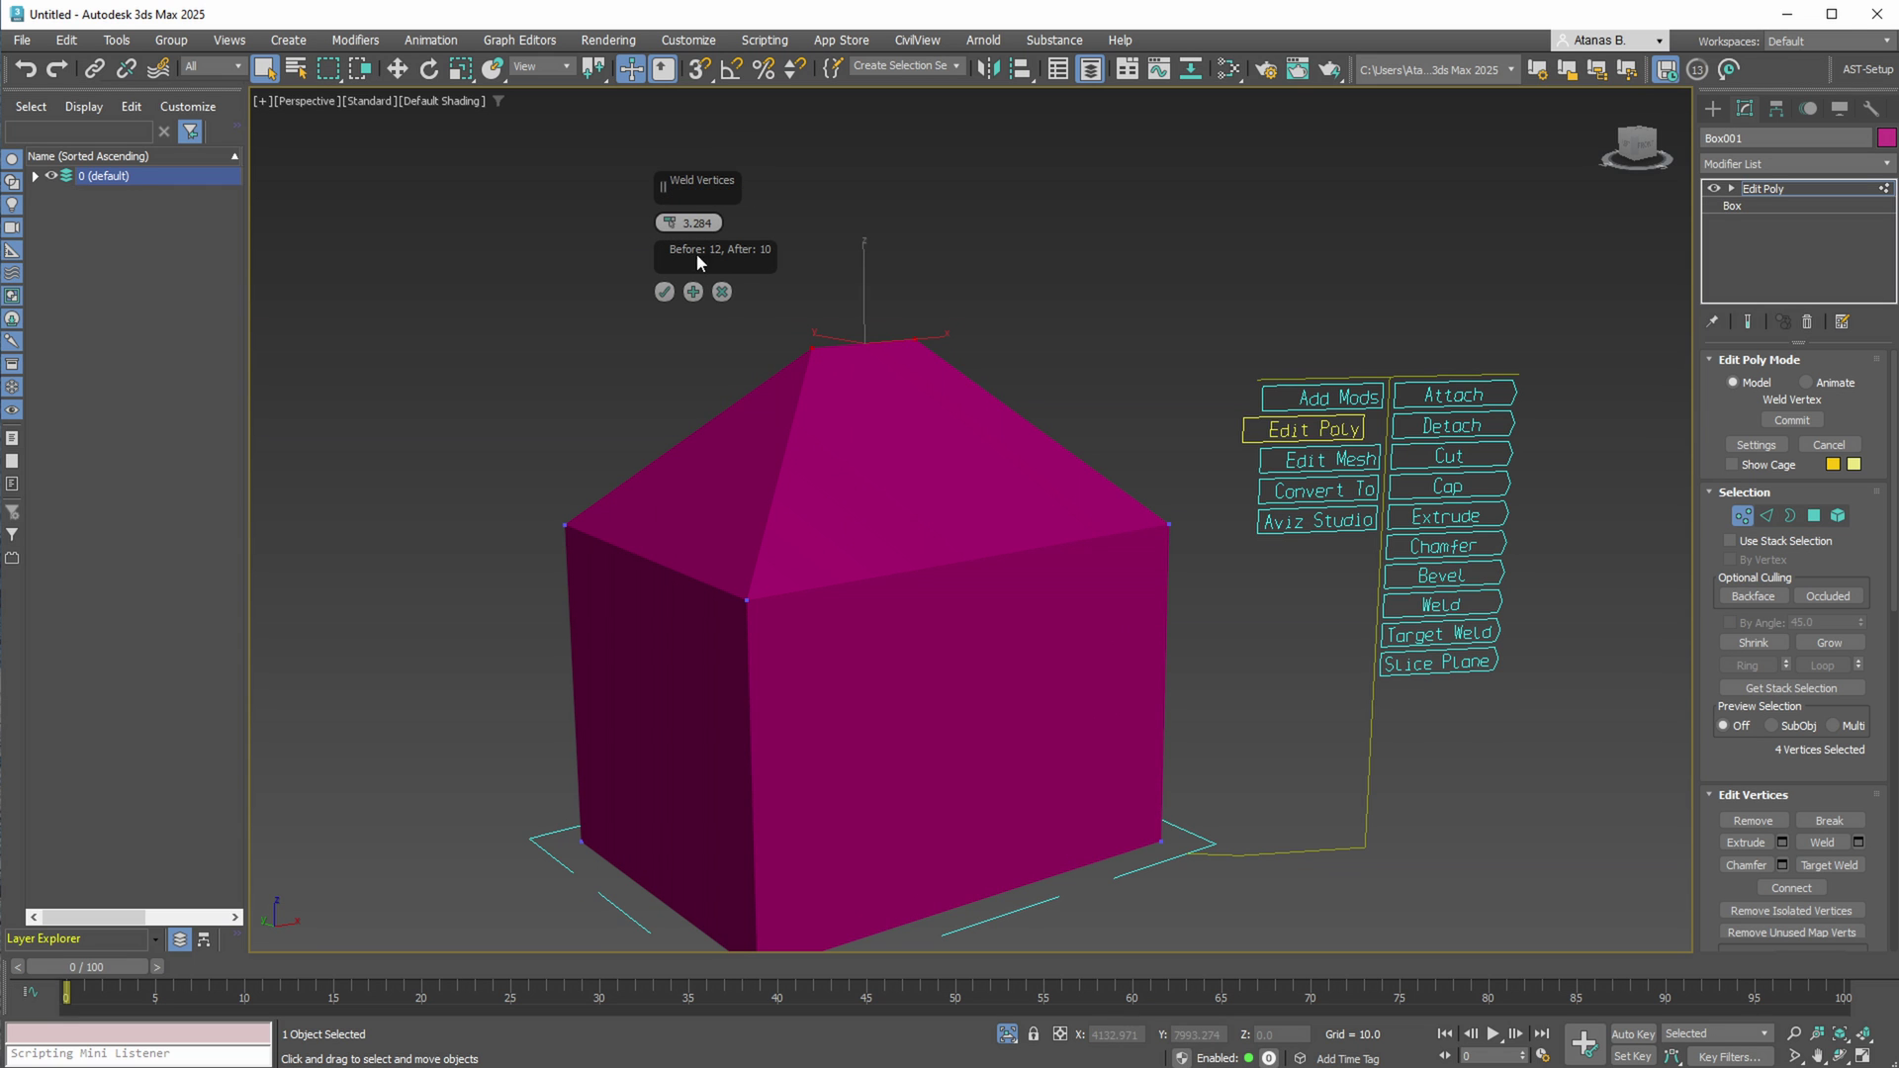
{"action": "left_click", "coordinate": [665, 292]}
{"action": "middle_click_drag", "start_coordinate": [904, 369], "coordinate": [890, 445], "text": "alt"}
- Leave vertex editing on the house and return AHelper to its main categories
{"action": "left_click", "coordinate": [1254, 475]}
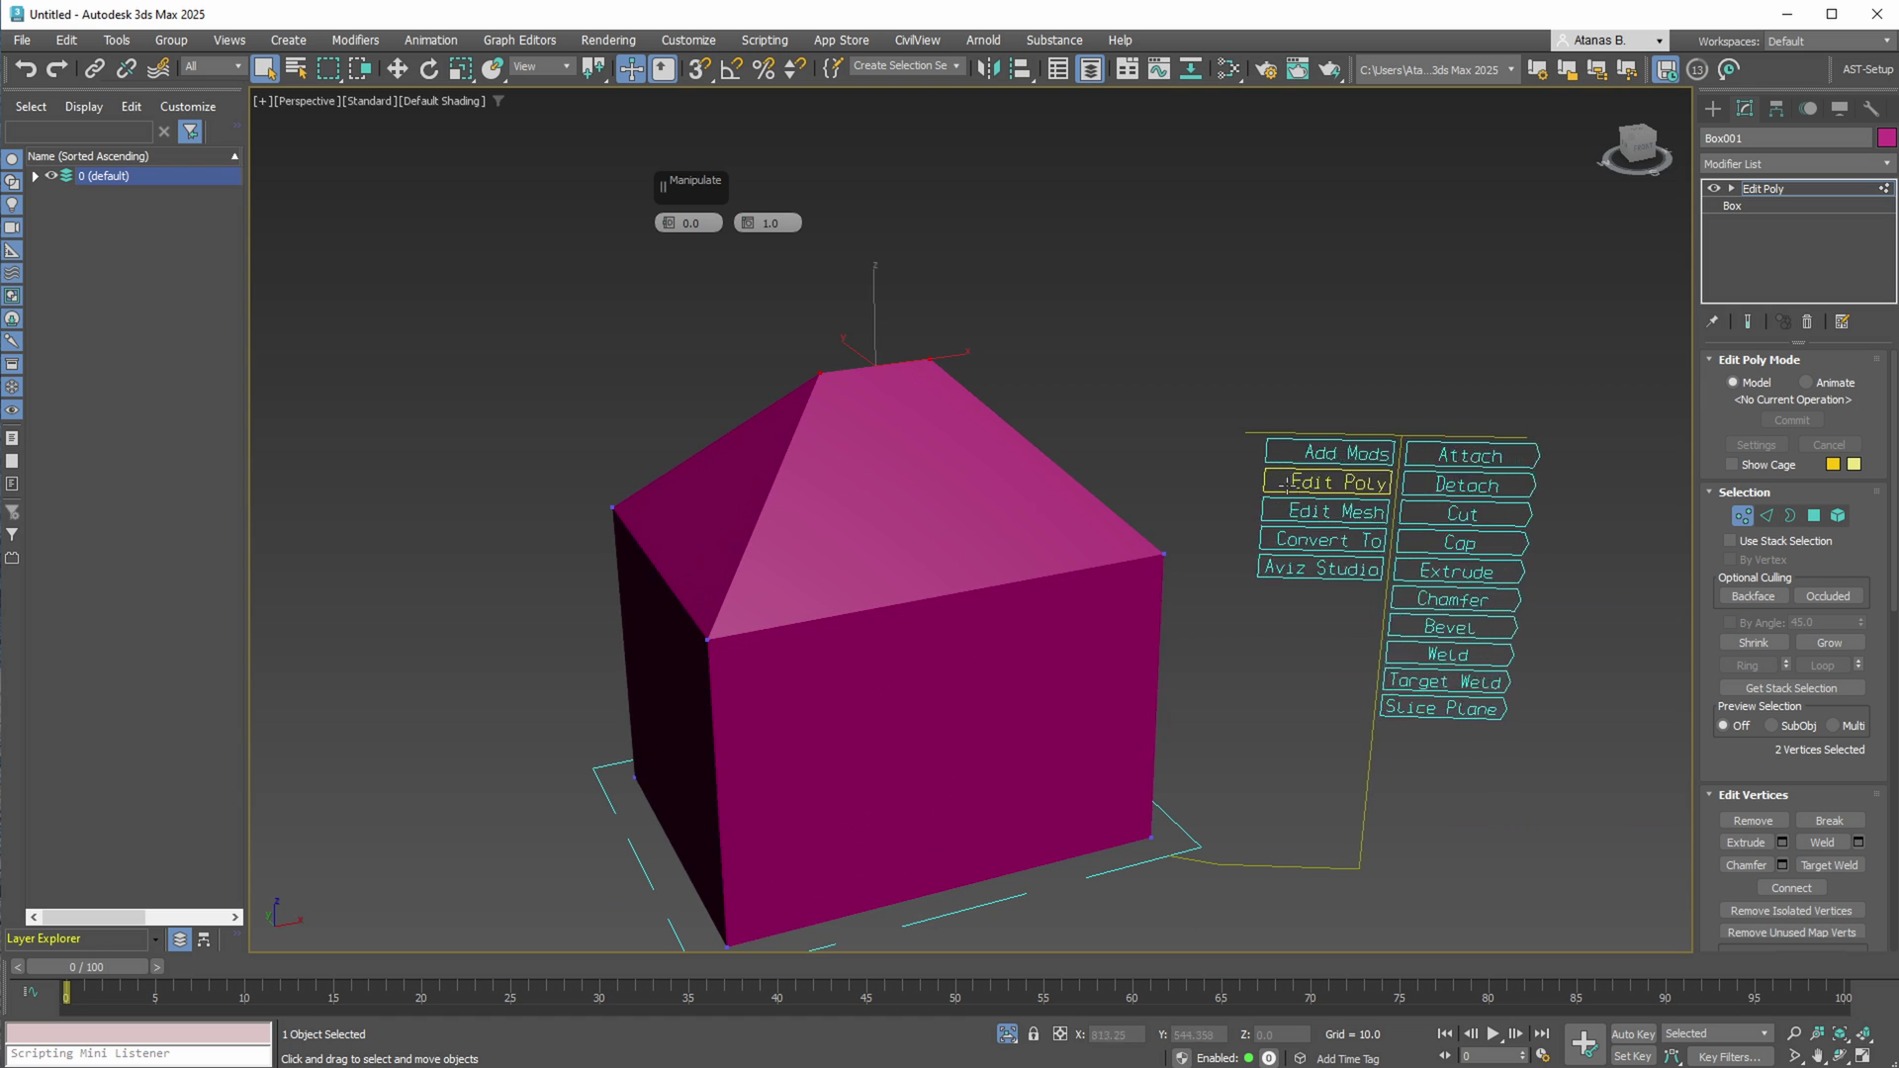
{"action": "scroll", "coordinate": [1236, 520], "scroll_direction": "down", "scroll_amount": 3}
{"action": "middle_click_drag", "start_coordinate": [1232, 520], "coordinate": [1277, 549], "text": "alt"}
{"action": "left_click", "coordinate": [1742, 516]}
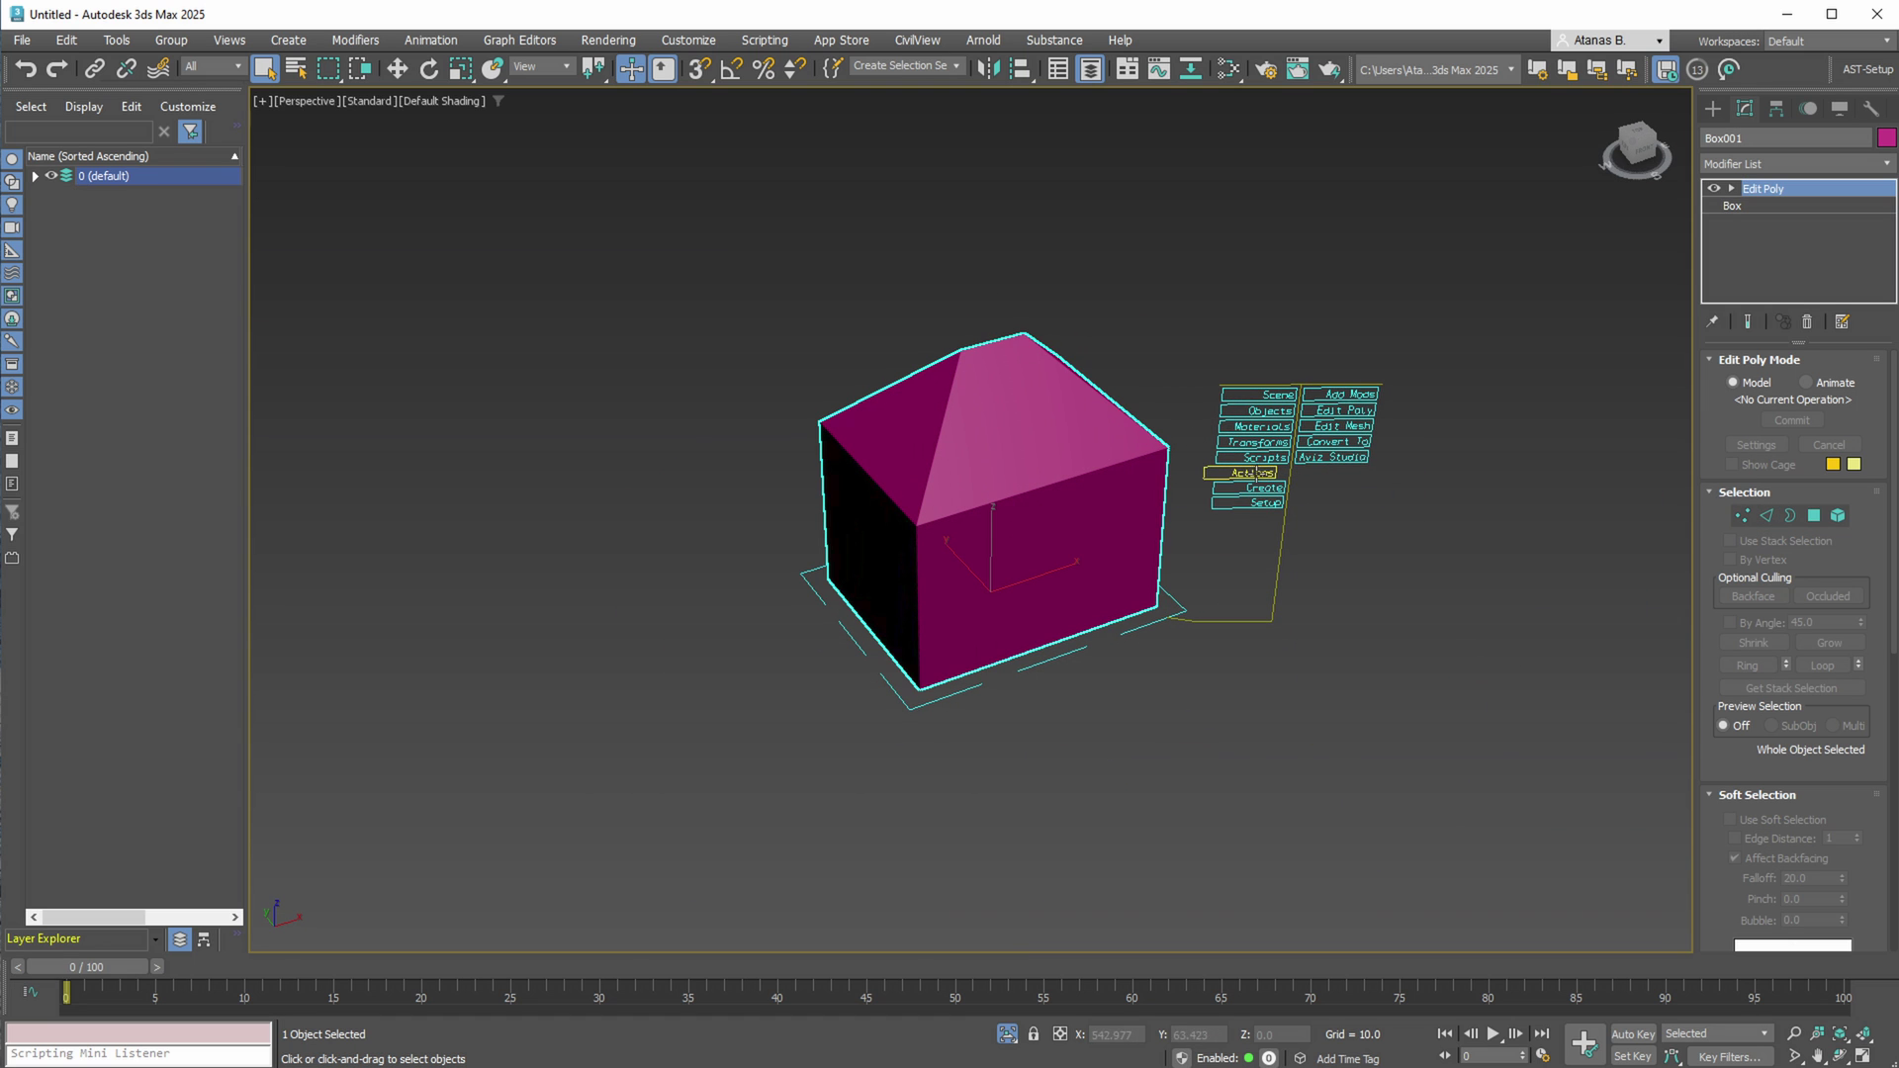
{"action": "scroll", "coordinate": [1240, 482], "scroll_direction": "up", "scroll_amount": 5}
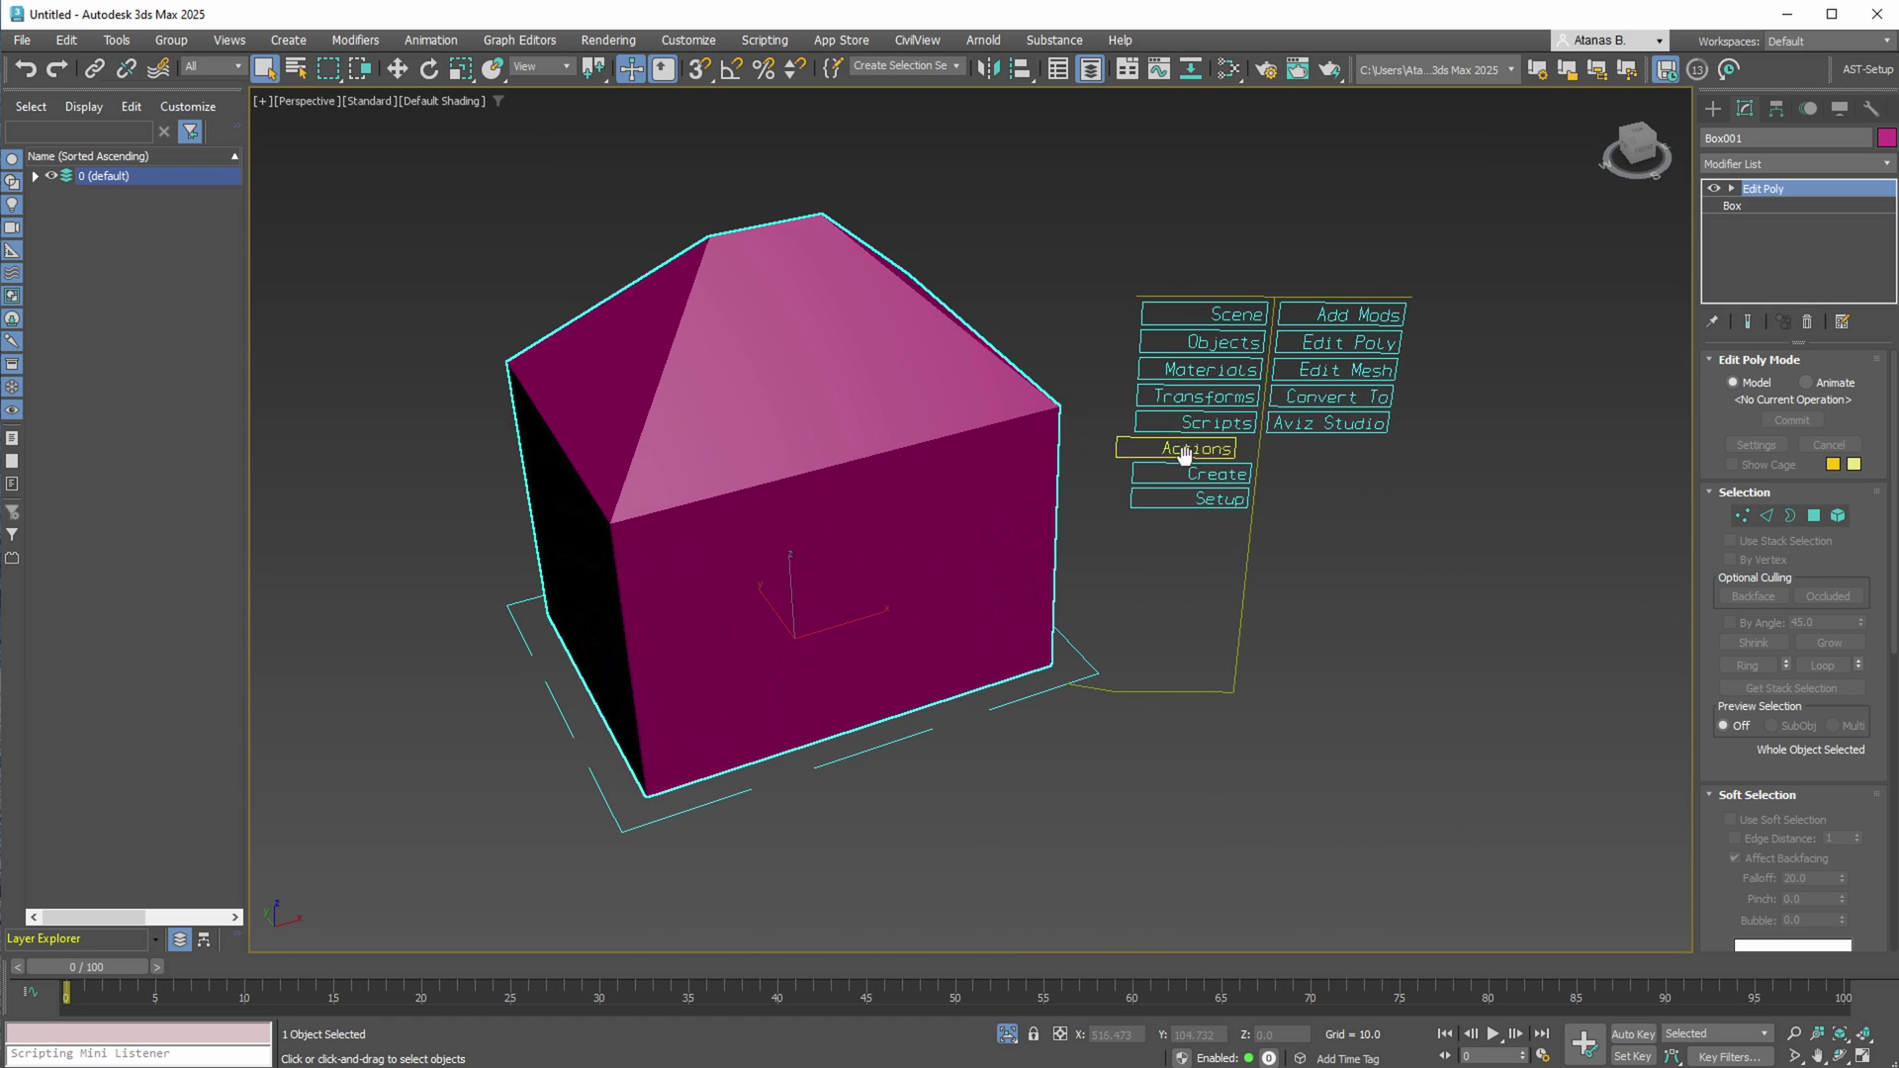
- Merge all four SimpleRoofShingles objects from AvizStudioTools_SmartObject_SimpleRoofShingles.max into the scene
{"action": "left_click", "coordinate": [1112, 317]}
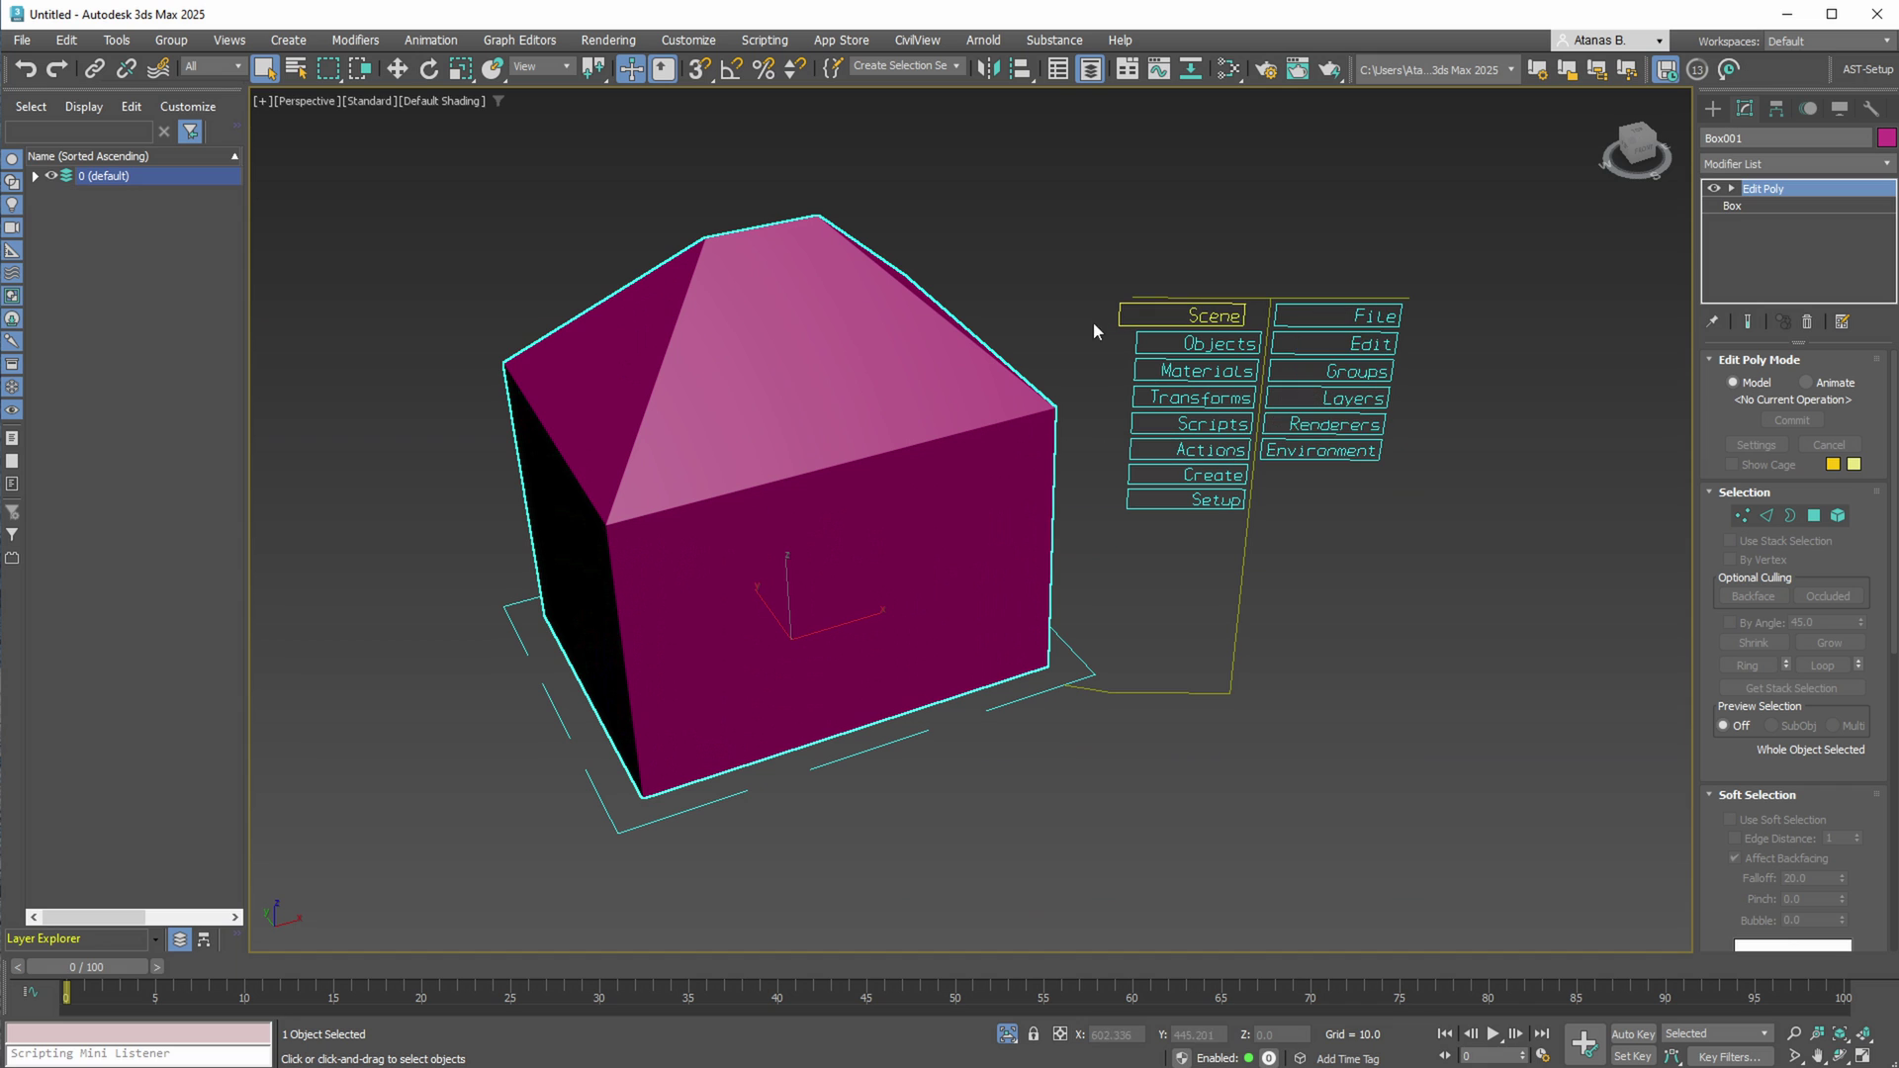
{"action": "left_click", "coordinate": [1339, 314]}
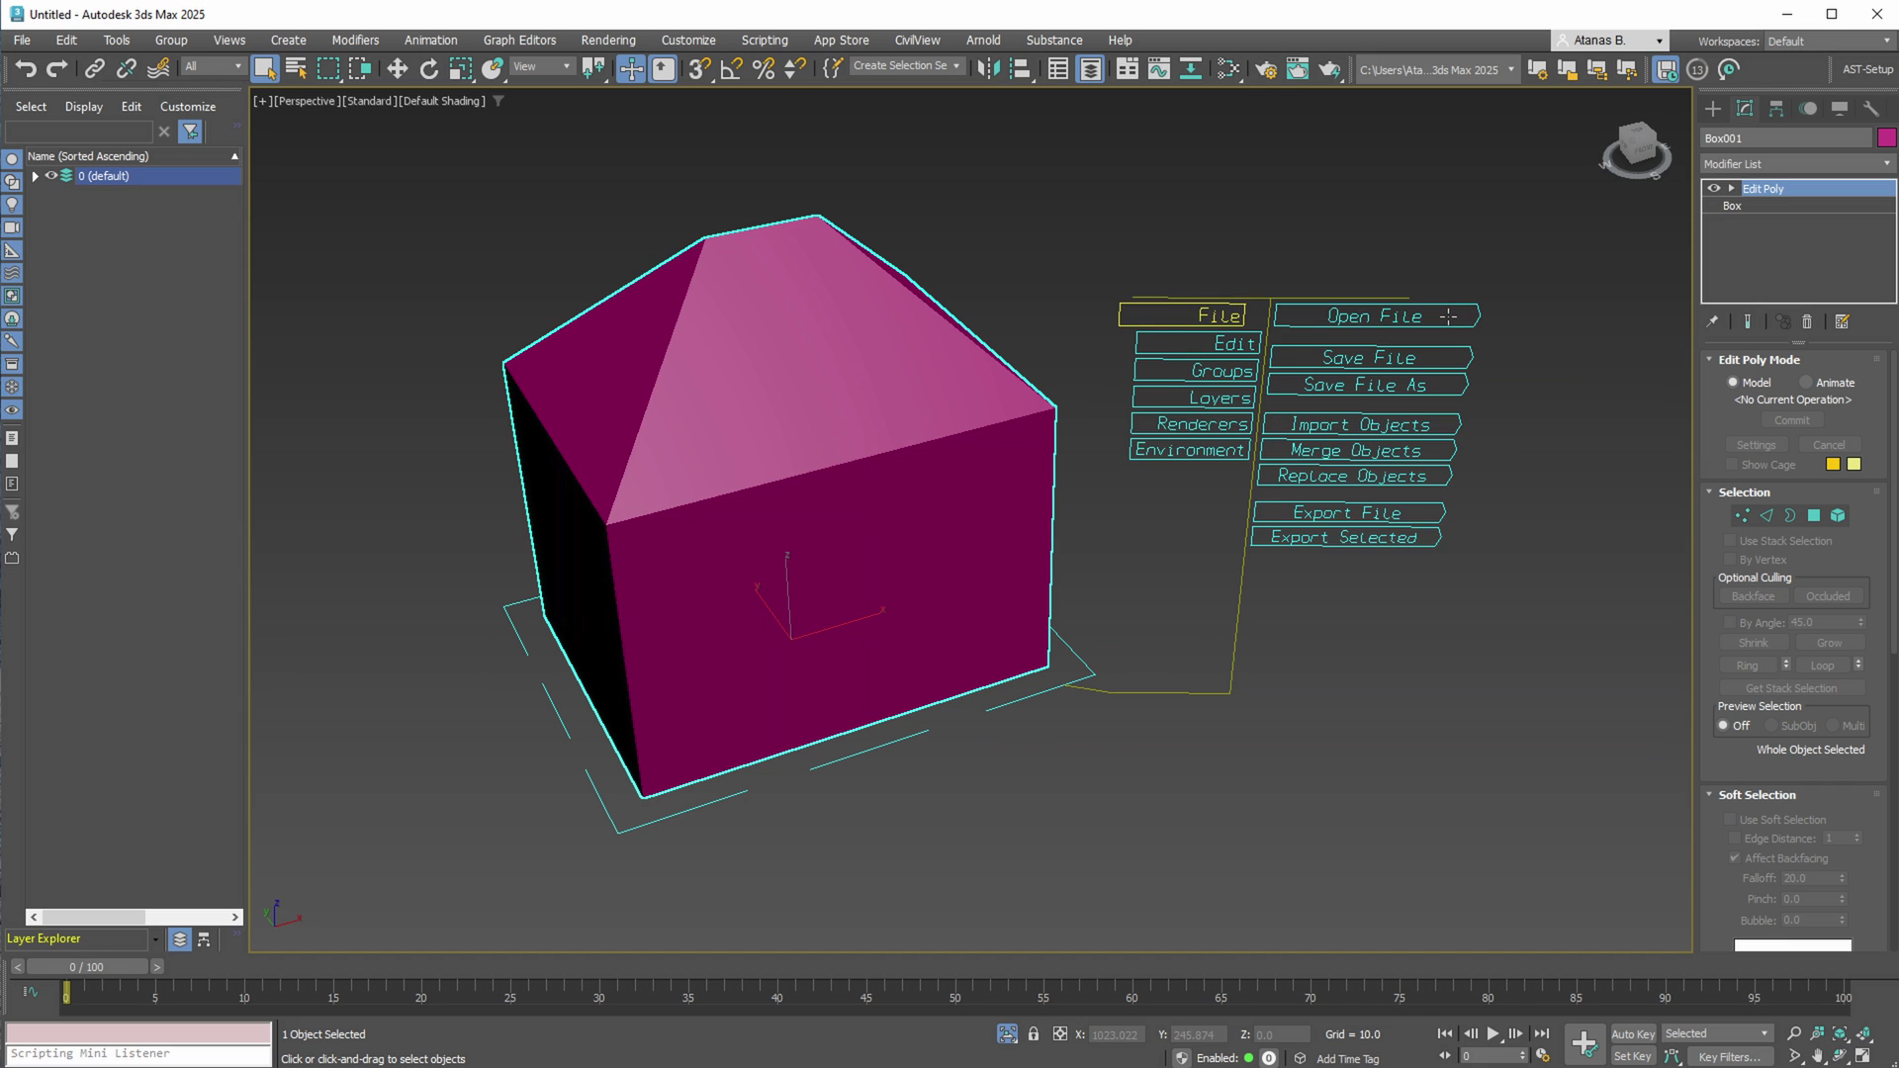
{"action": "left_click", "coordinate": [1429, 455]}
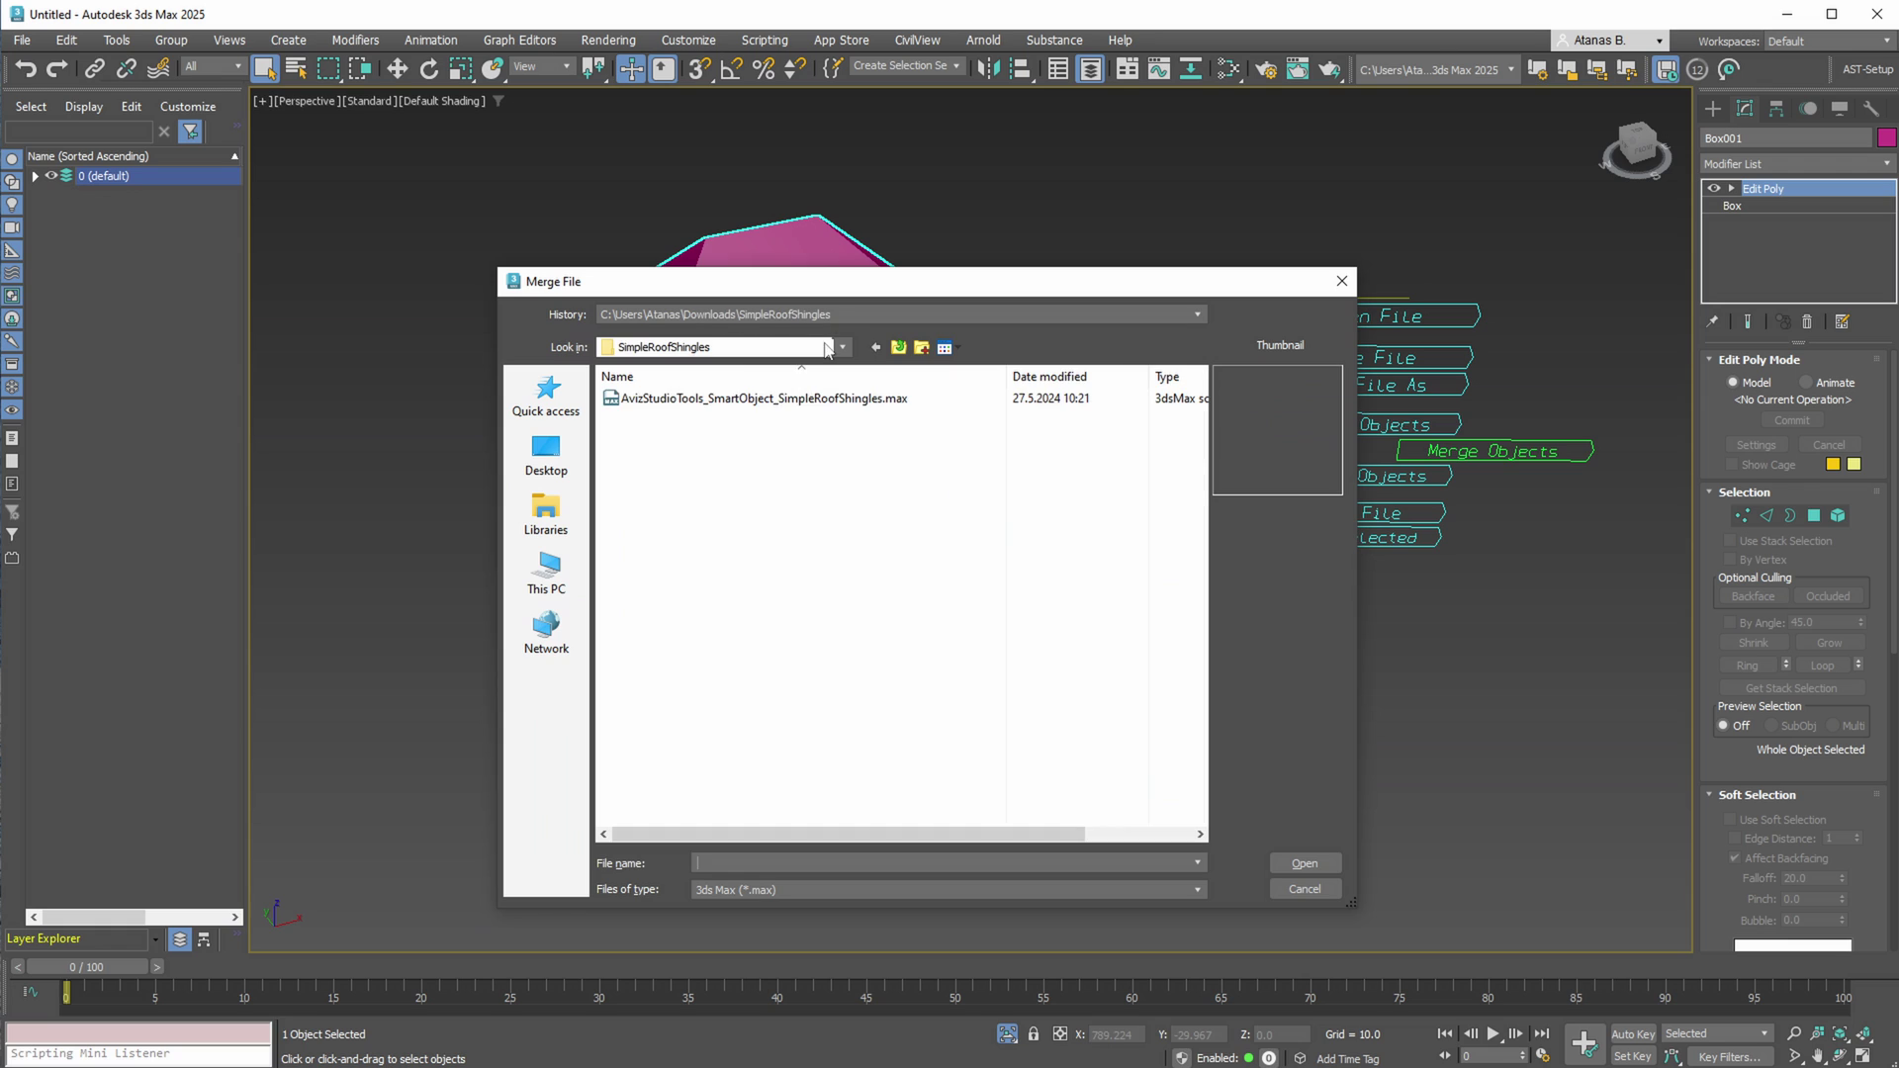
{"action": "left_click", "coordinate": [722, 400]}
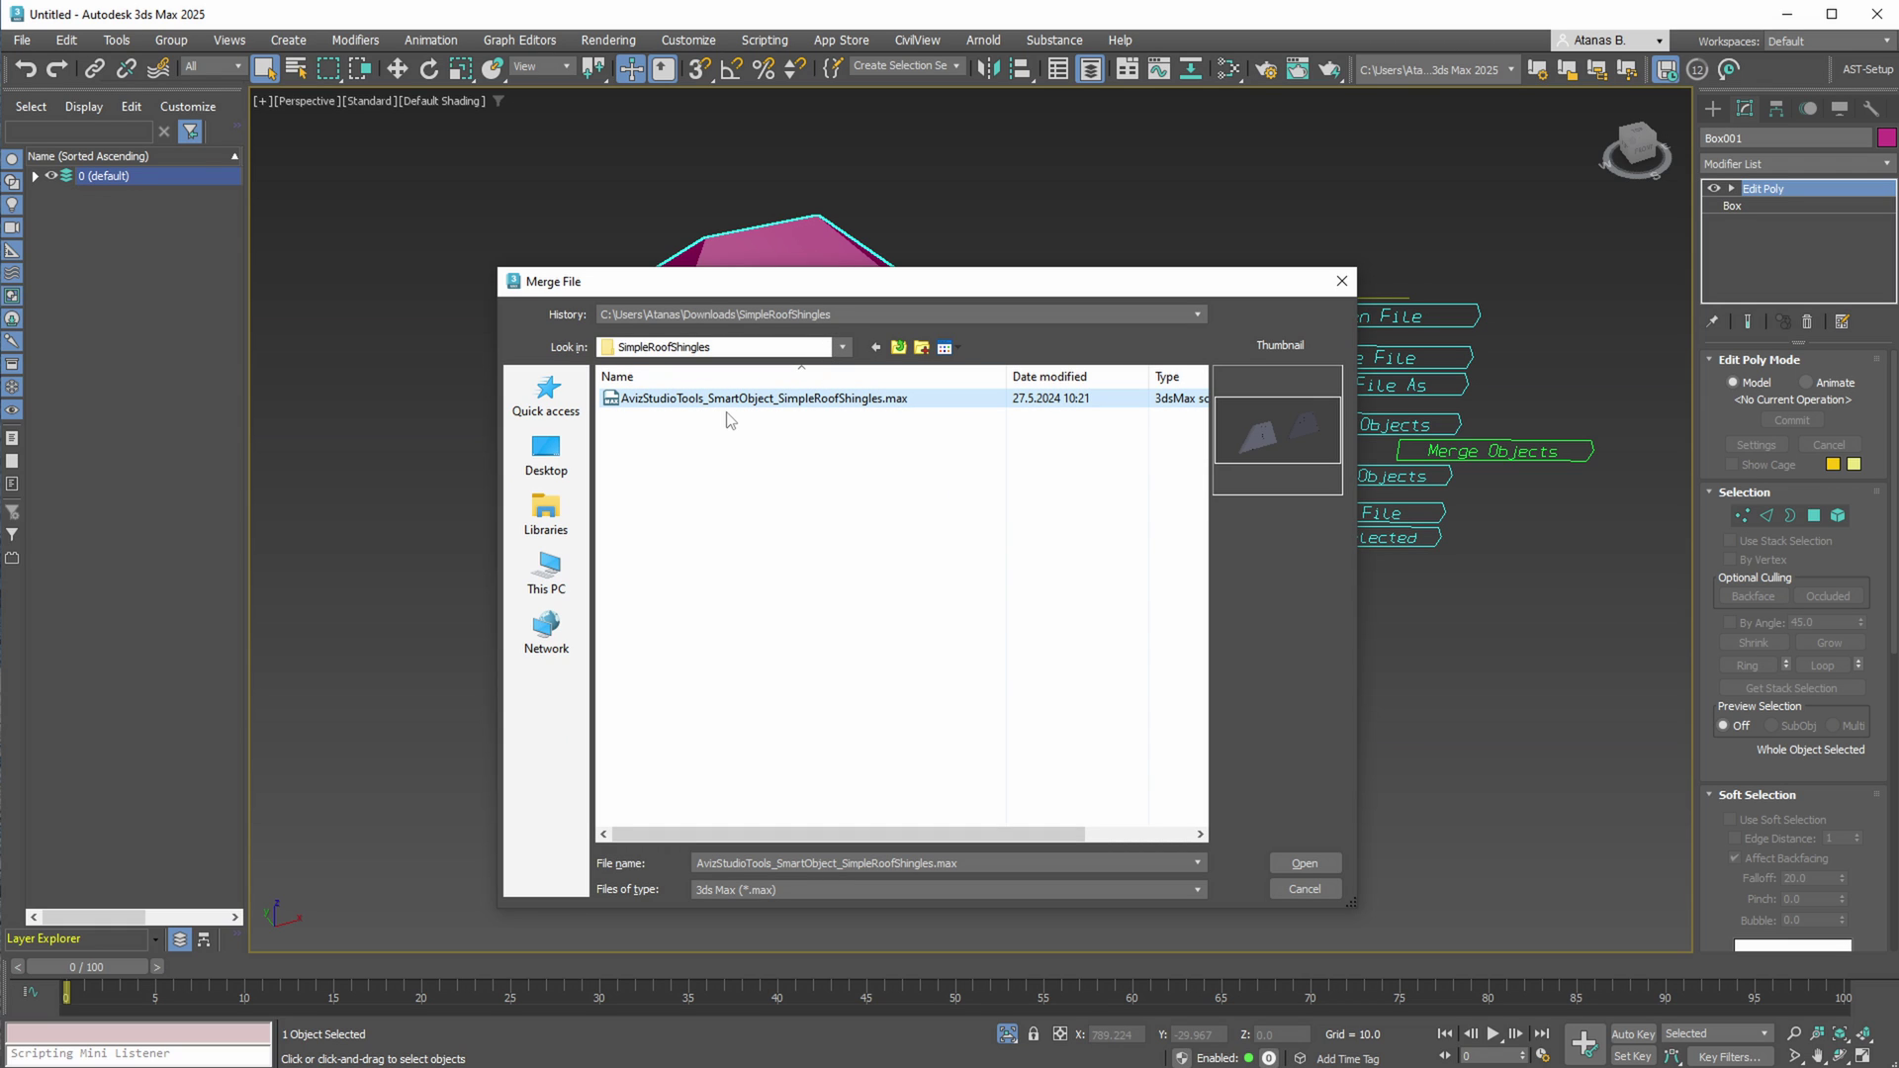
{"action": "left_click", "coordinate": [1303, 865]}
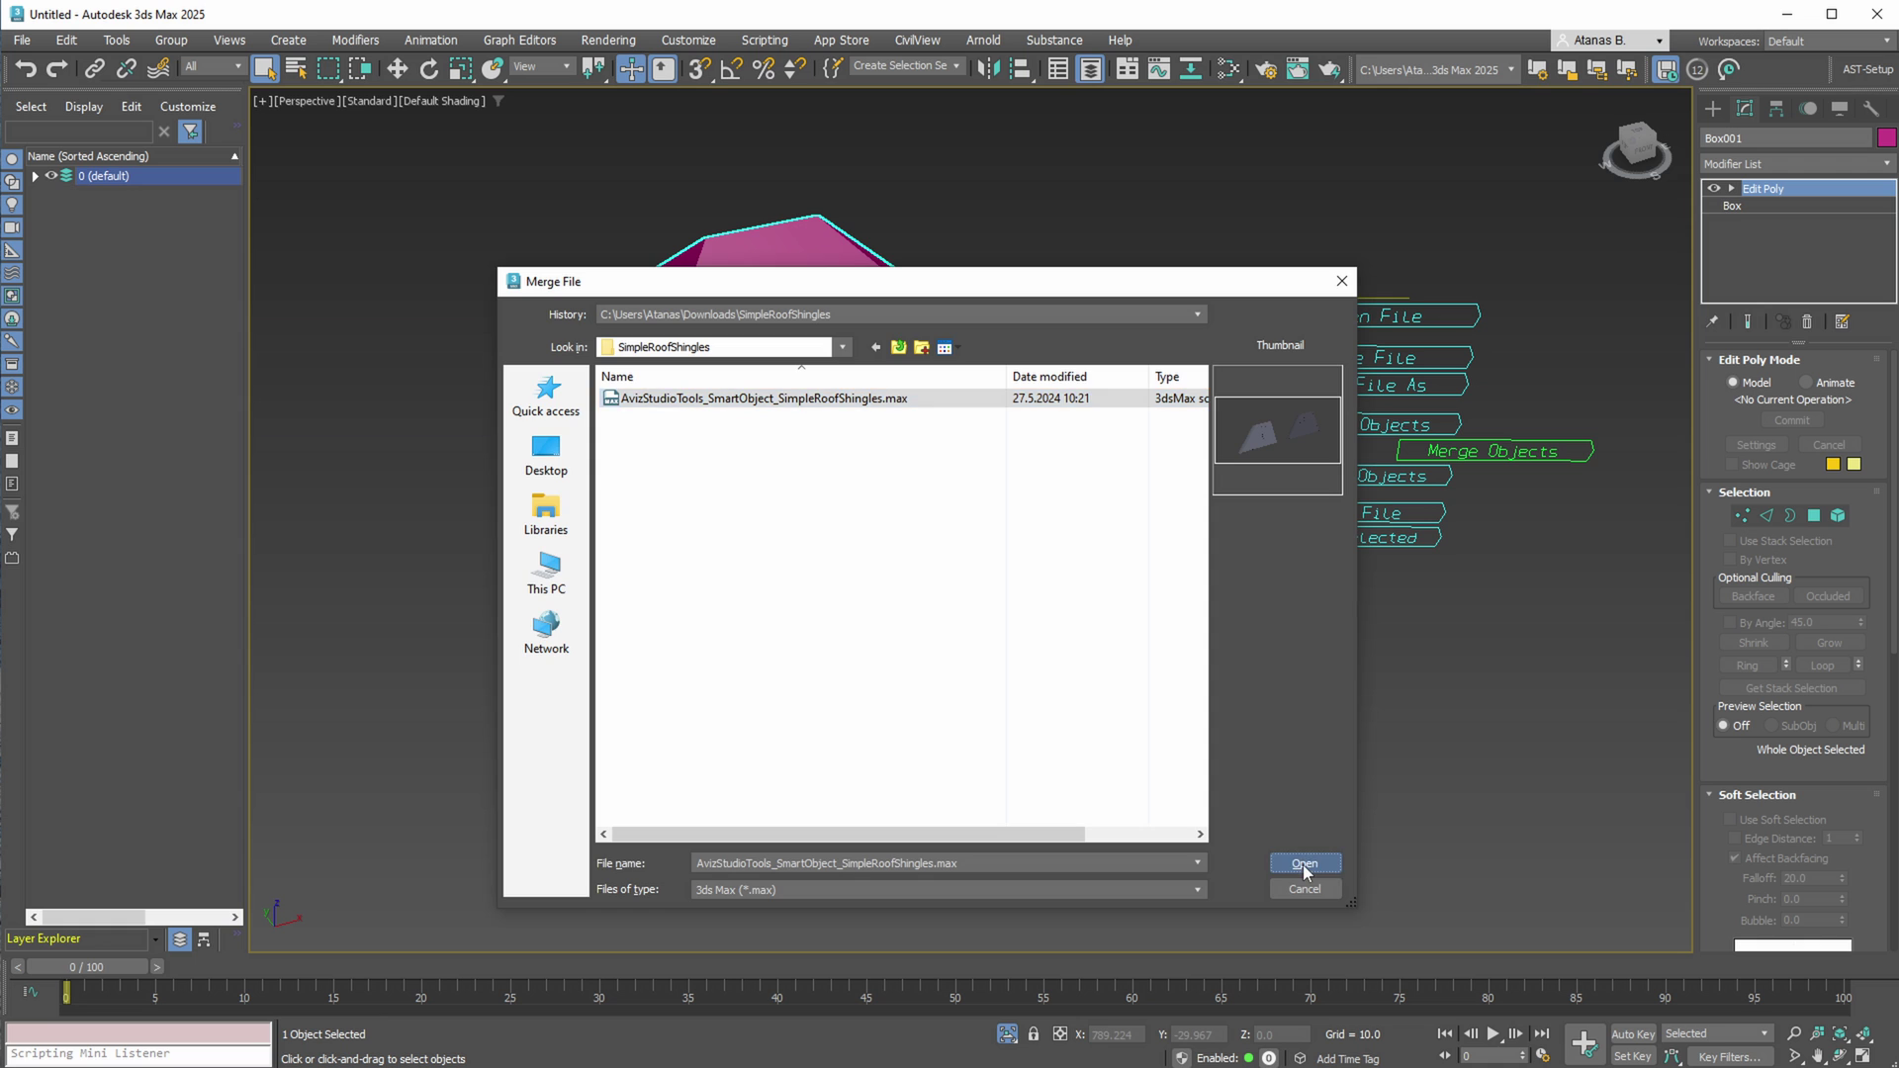
{"action": "left_click_drag", "start_coordinate": [848, 367], "coordinate": [843, 424]}
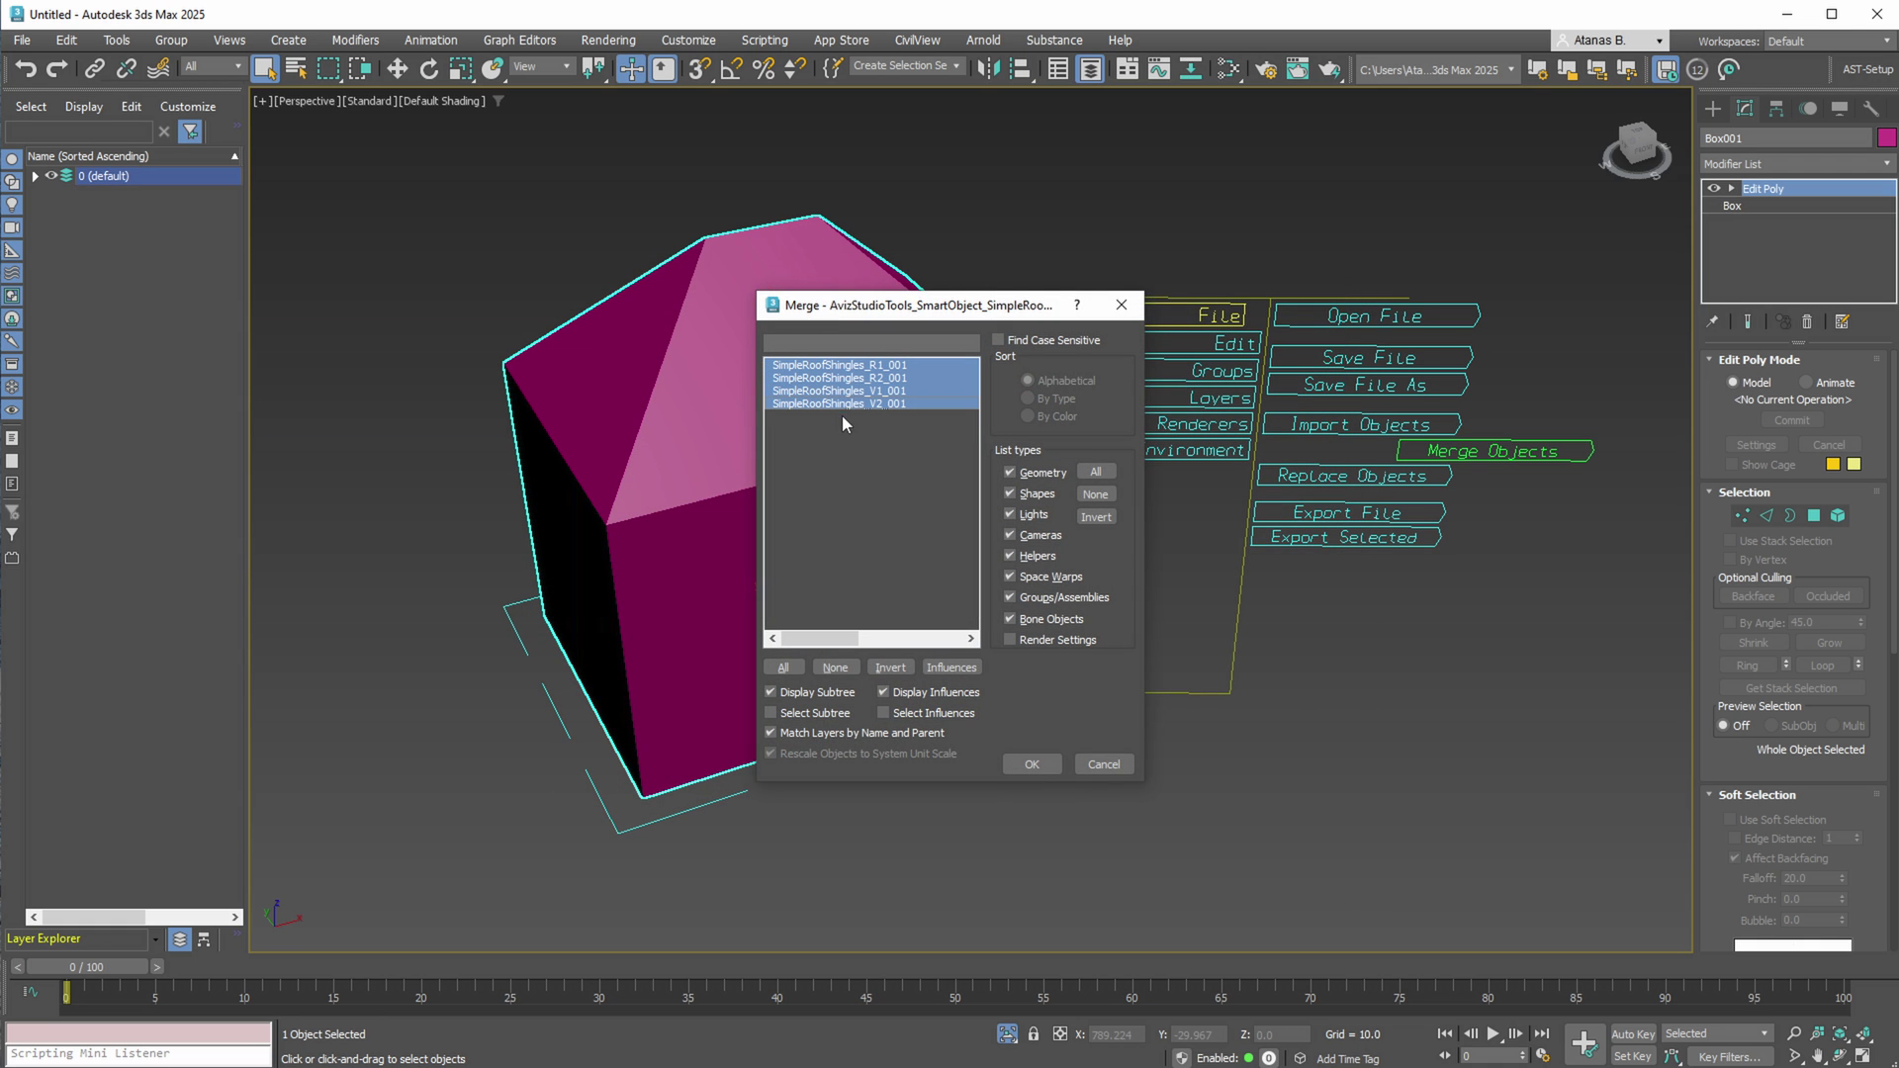
{"action": "left_click", "coordinate": [1032, 765]}
- Move the four merged shingle objects onto the ground in front of the house
{"action": "scroll", "coordinate": [950, 657], "scroll_direction": "down", "scroll_amount": 5}
{"action": "key", "text": "w"}
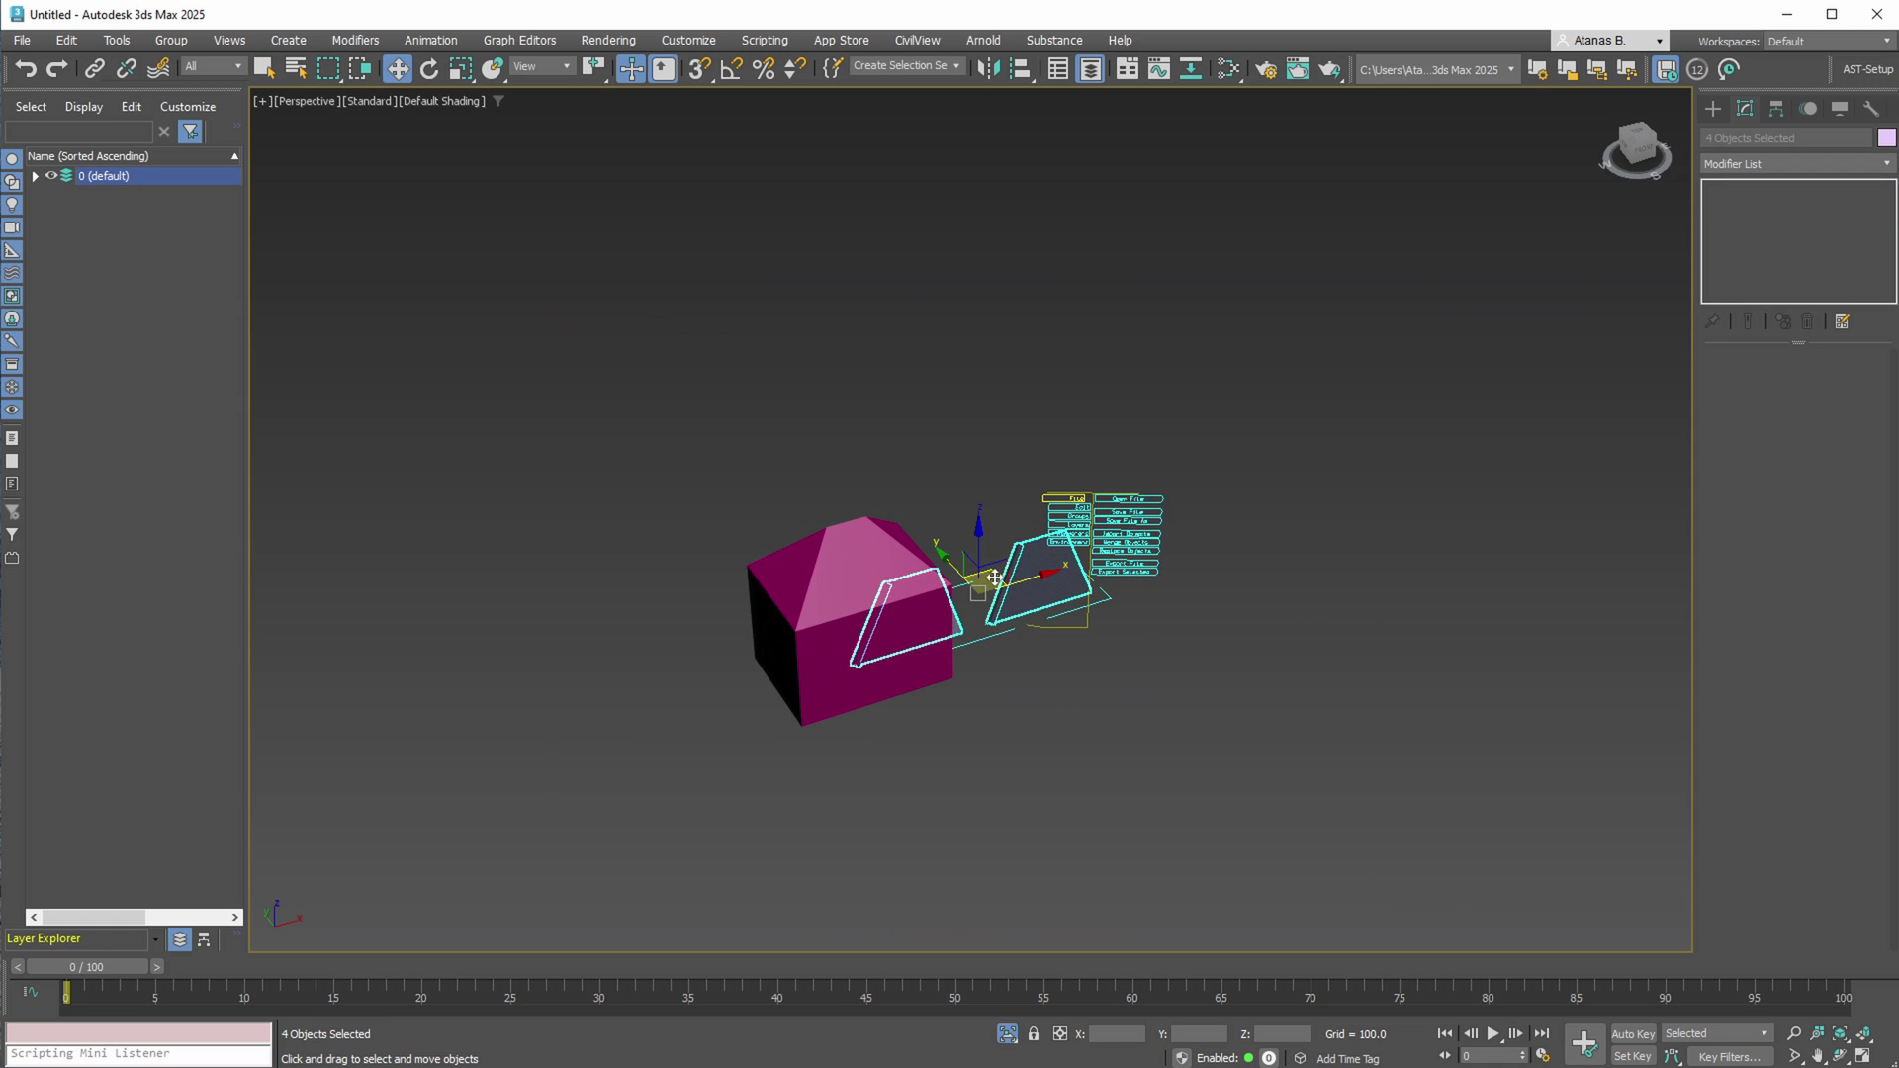
{"action": "left_click_drag", "start_coordinate": [994, 577], "coordinate": [913, 762]}
{"action": "scroll", "coordinate": [912, 765], "scroll_direction": "up", "scroll_amount": 3}
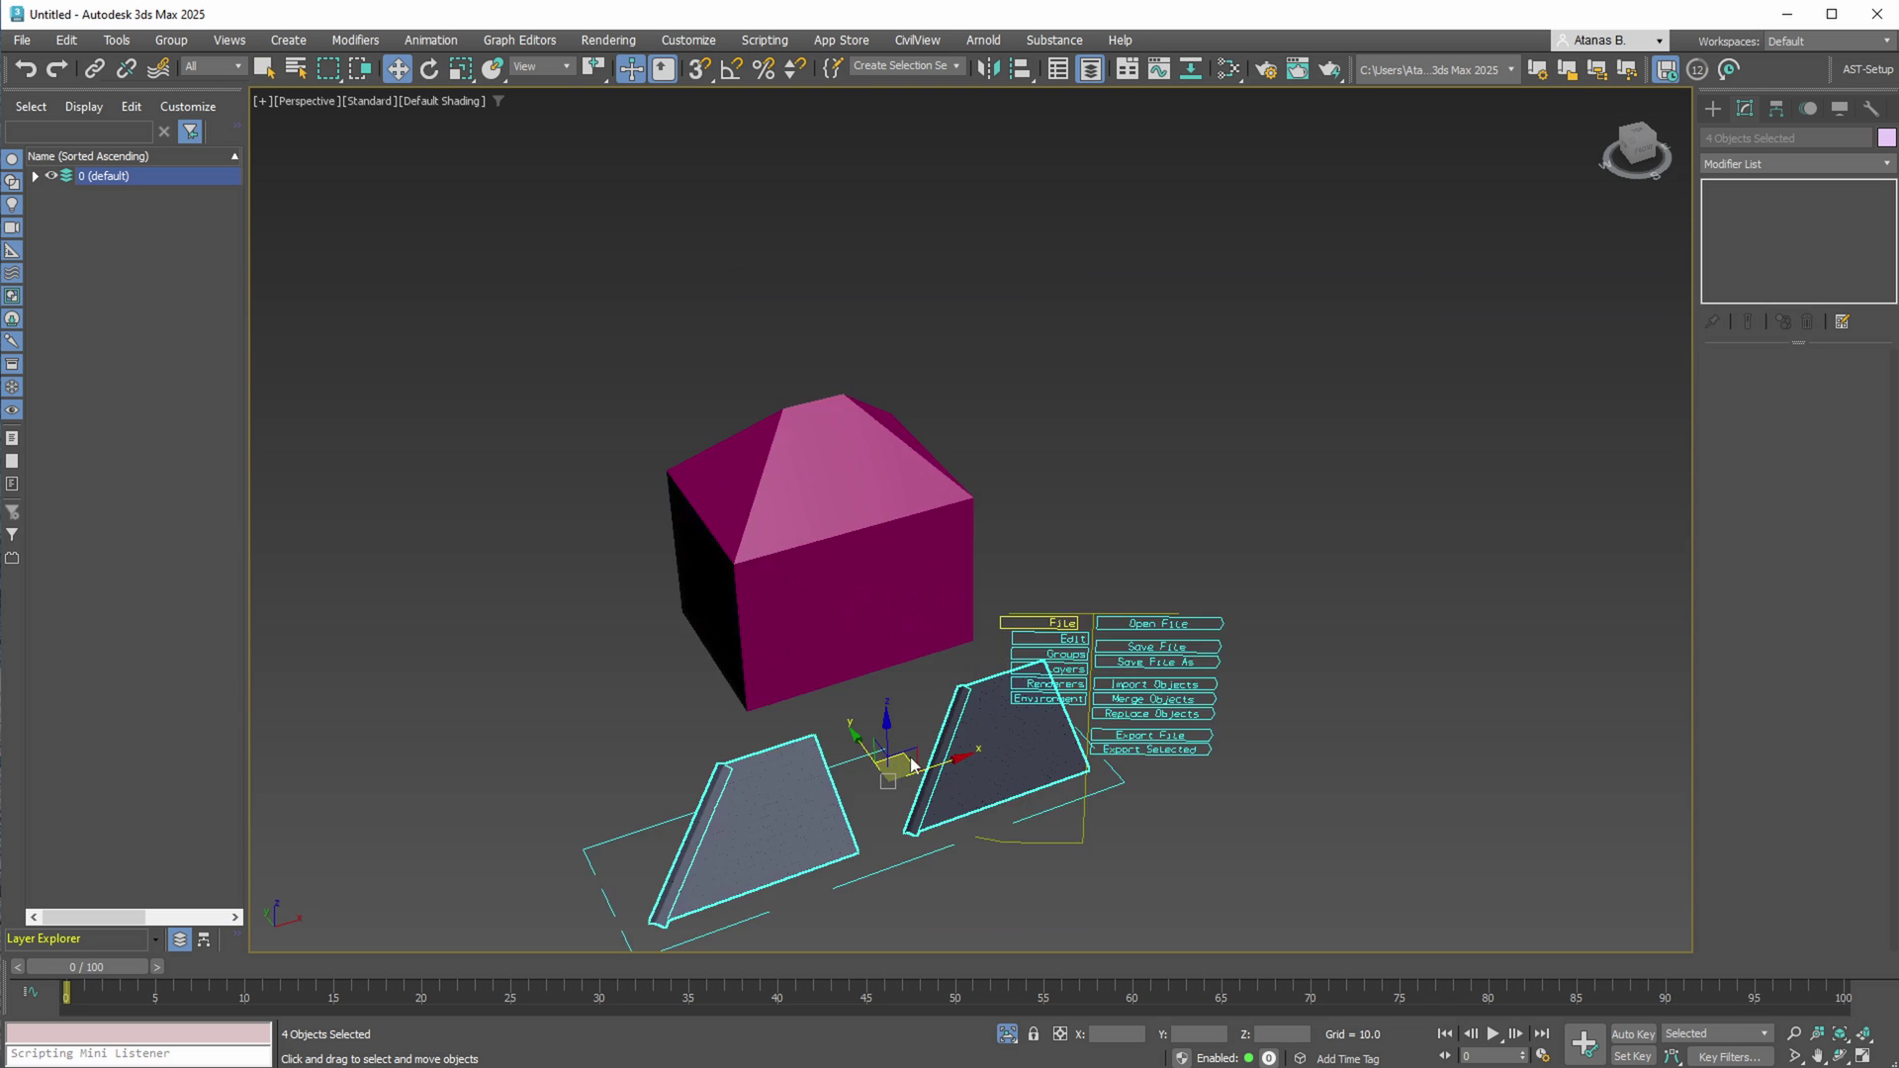
{"action": "middle_click_drag", "start_coordinate": [912, 764], "coordinate": [965, 661]}
{"action": "scroll", "coordinate": [1022, 691], "scroll_direction": "up", "scroll_amount": 2}
{"action": "middle_click_drag", "start_coordinate": [965, 660], "coordinate": [1048, 626]}
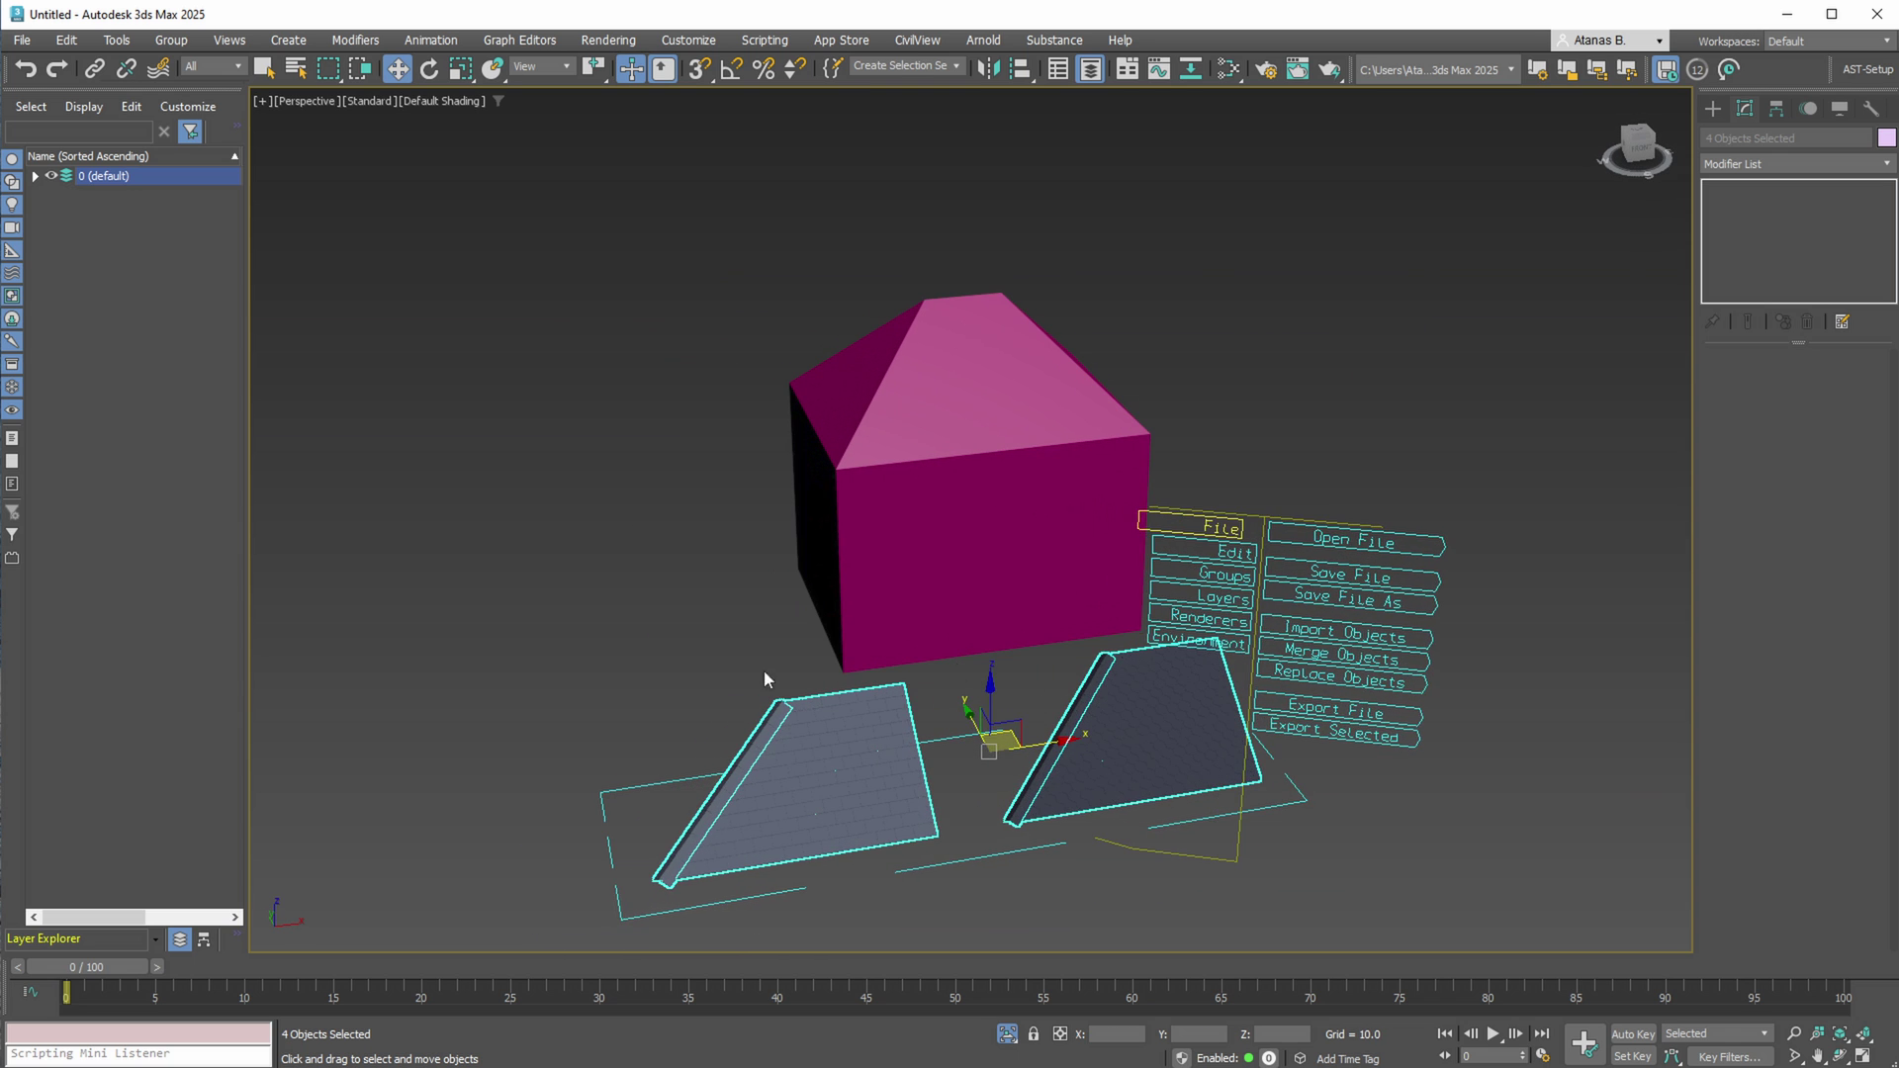
- Select the ridge cap of the rectangular shingle sample and examine the rectangular and hexagonal patterns up close
{"action": "left_click", "coordinate": [685, 704]}
{"action": "left_click", "coordinate": [728, 774]}
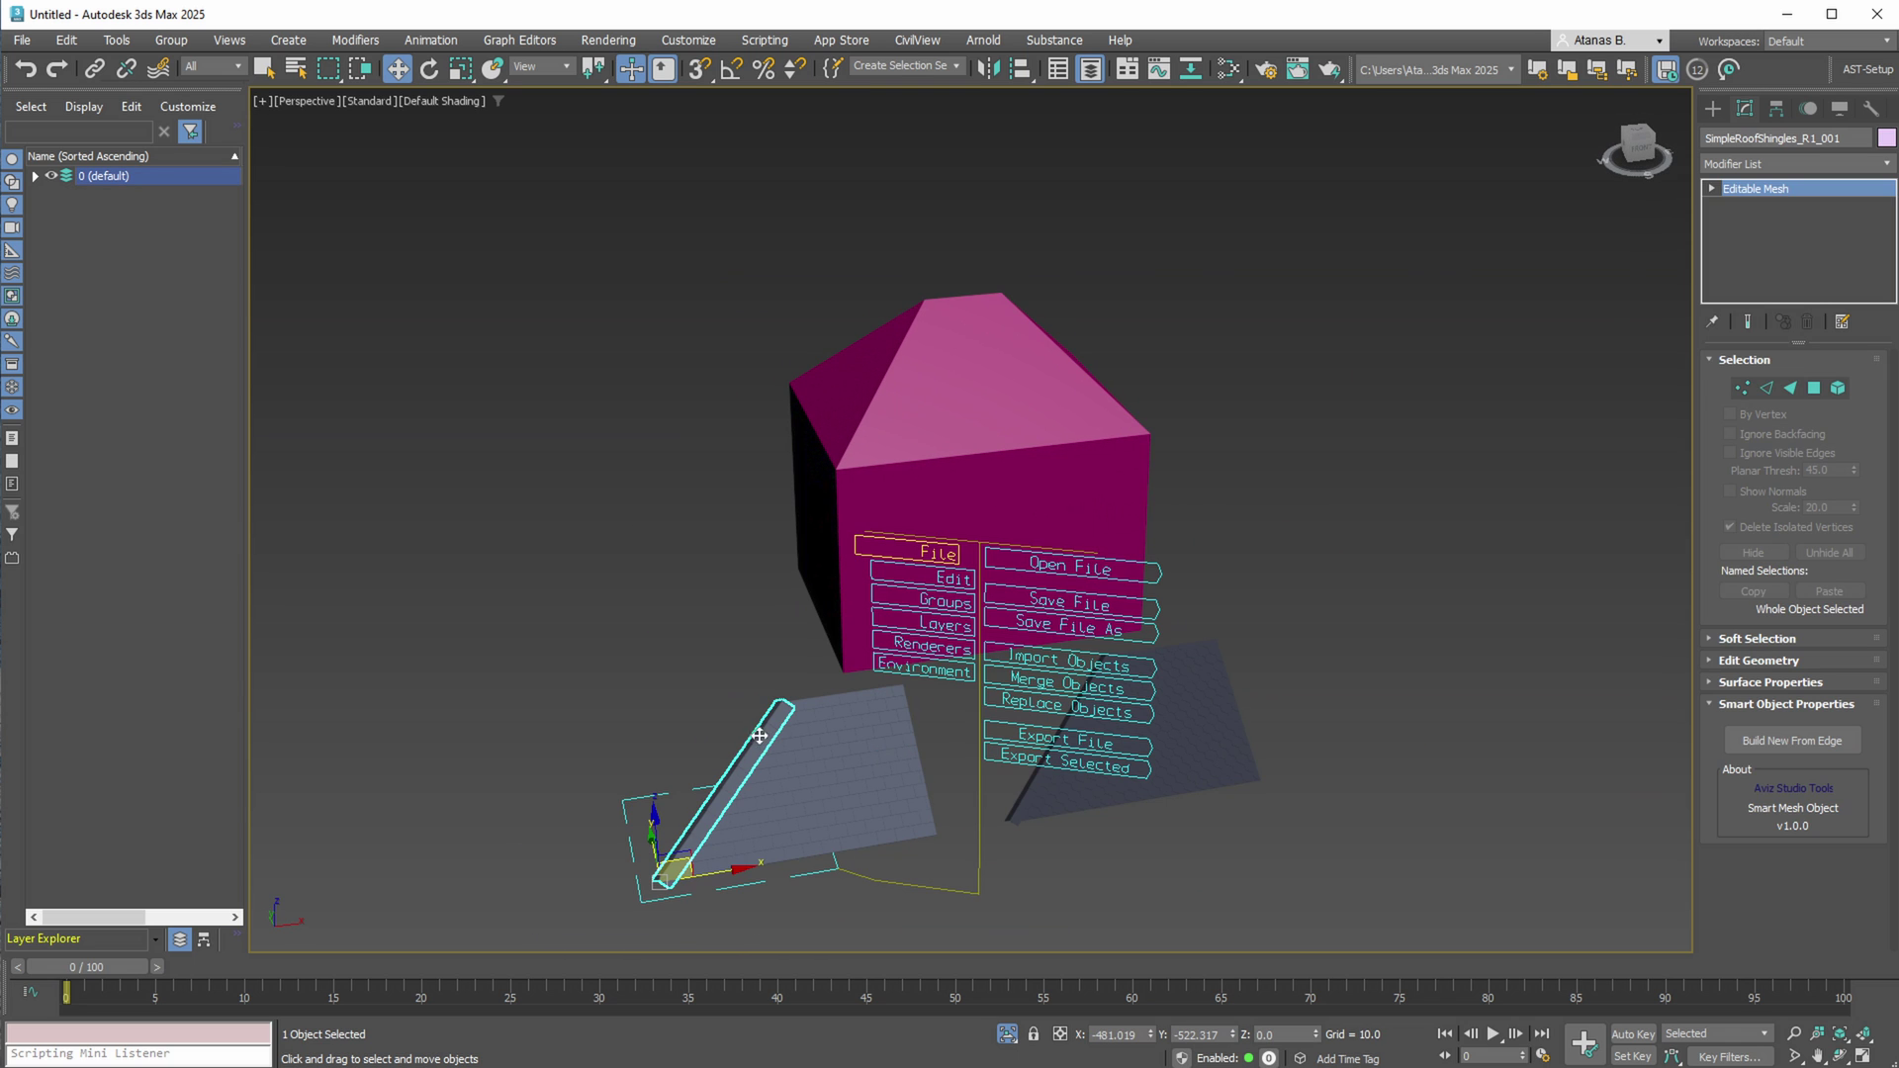
{"action": "scroll", "coordinate": [756, 756], "scroll_direction": "up", "scroll_amount": 3}
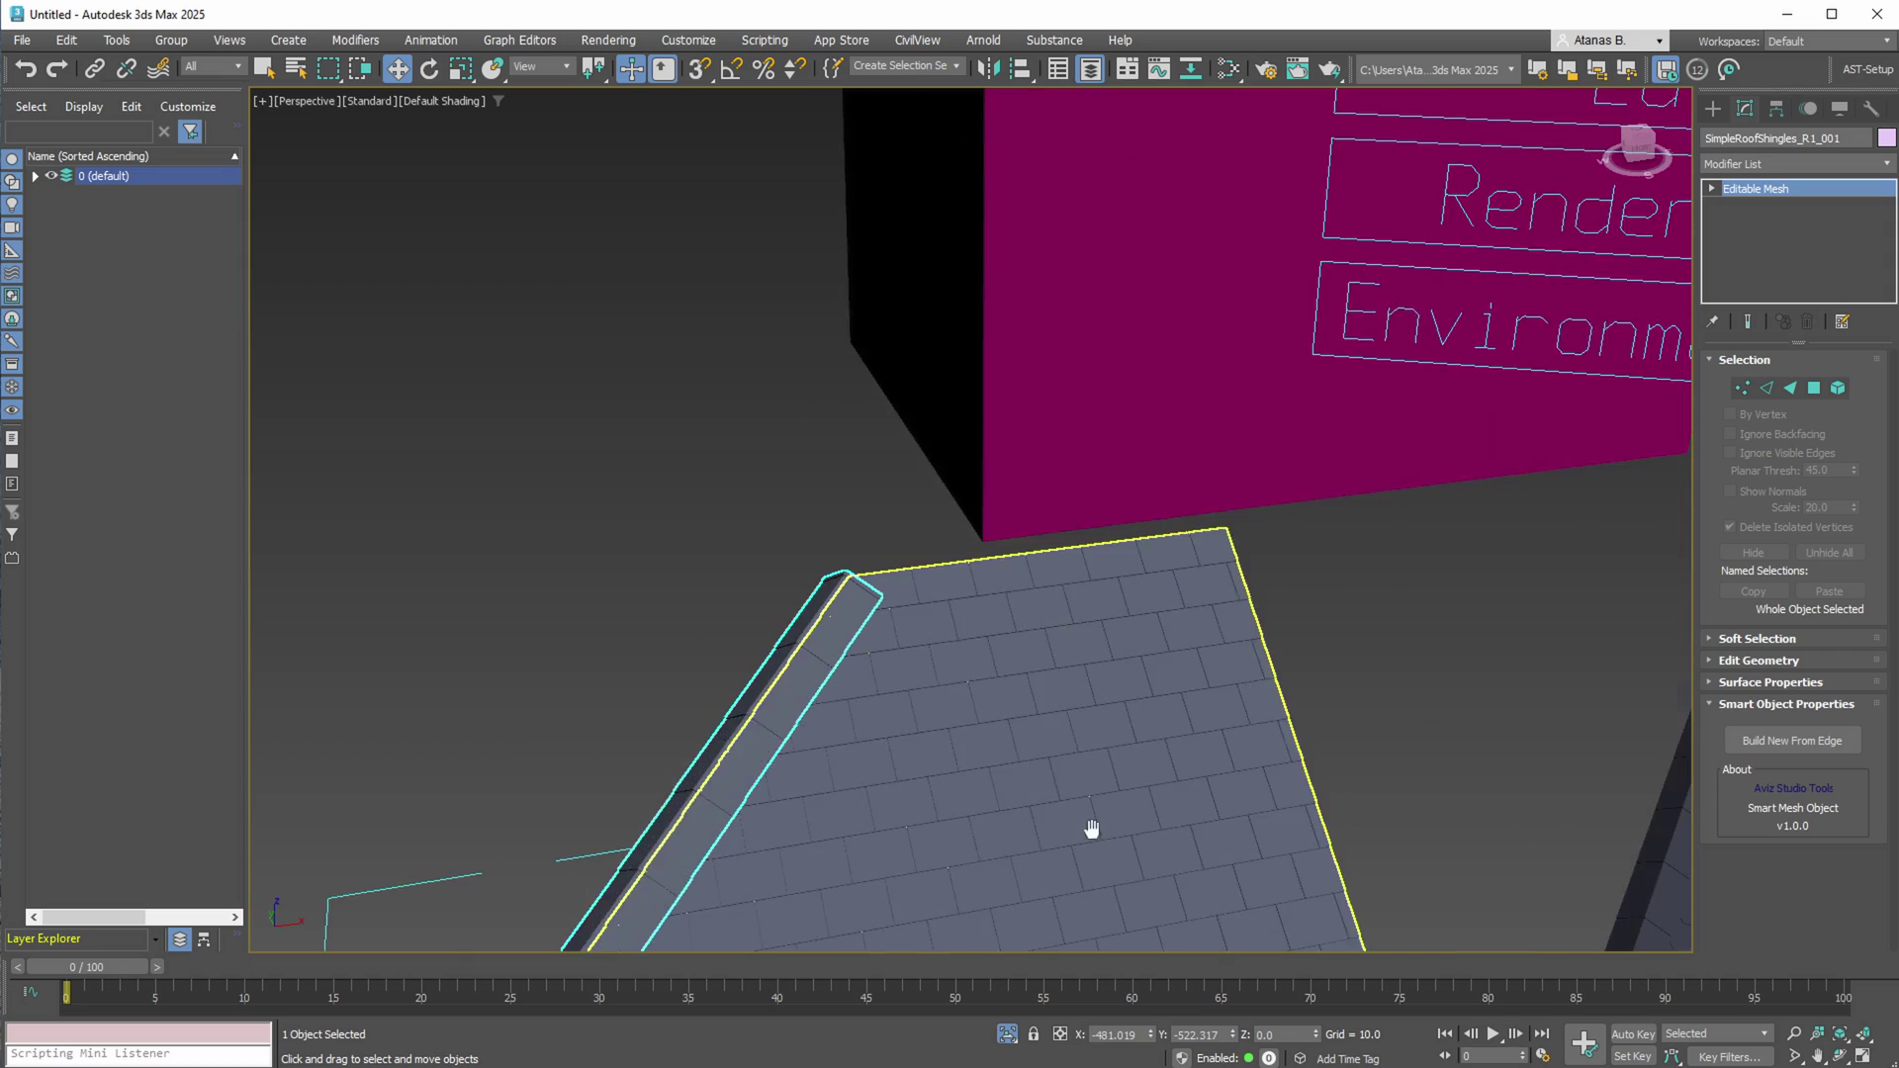
{"action": "scroll", "coordinate": [1089, 831], "scroll_direction": "up", "scroll_amount": 2}
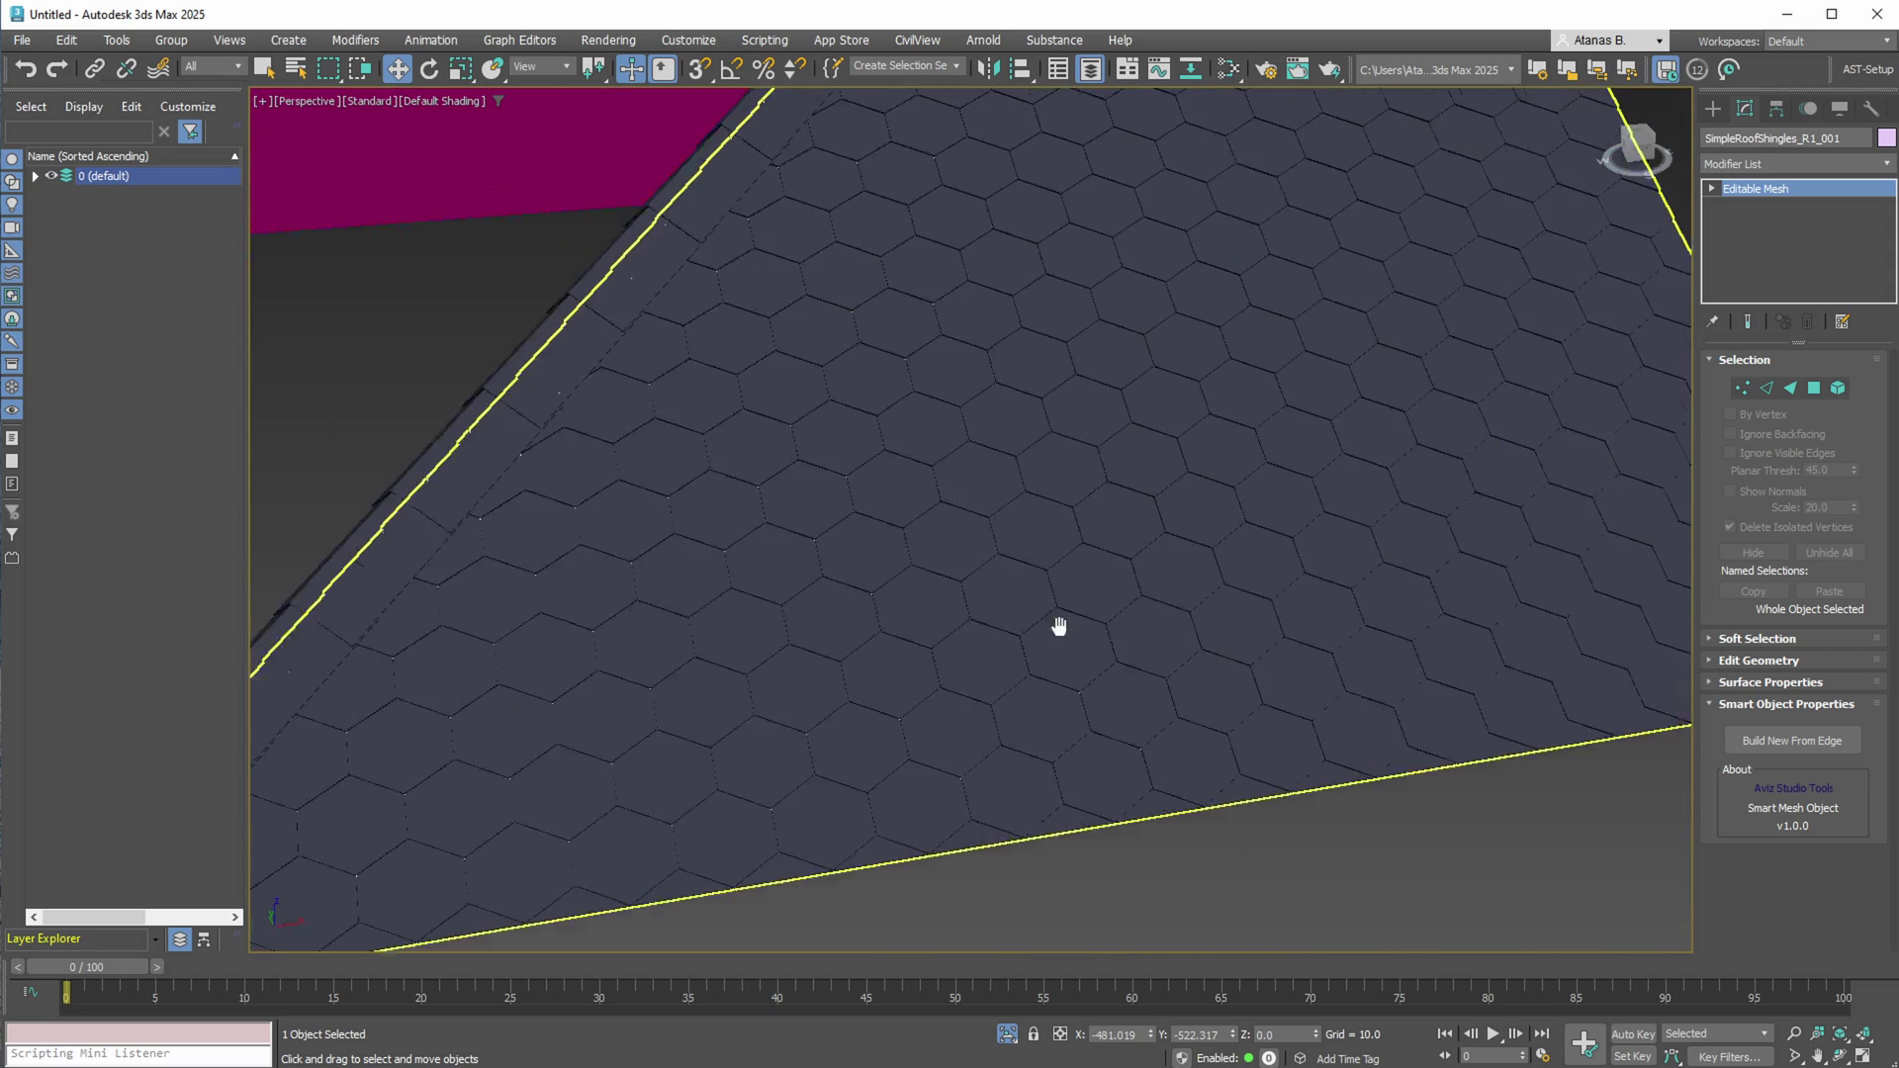
{"action": "scroll", "coordinate": [1089, 701], "scroll_direction": "down", "scroll_amount": 6}
{"action": "middle_click_drag", "start_coordinate": [1058, 627], "coordinate": [1153, 678]}
{"action": "left_click_drag", "start_coordinate": [1051, 282], "coordinate": [1040, 525]}
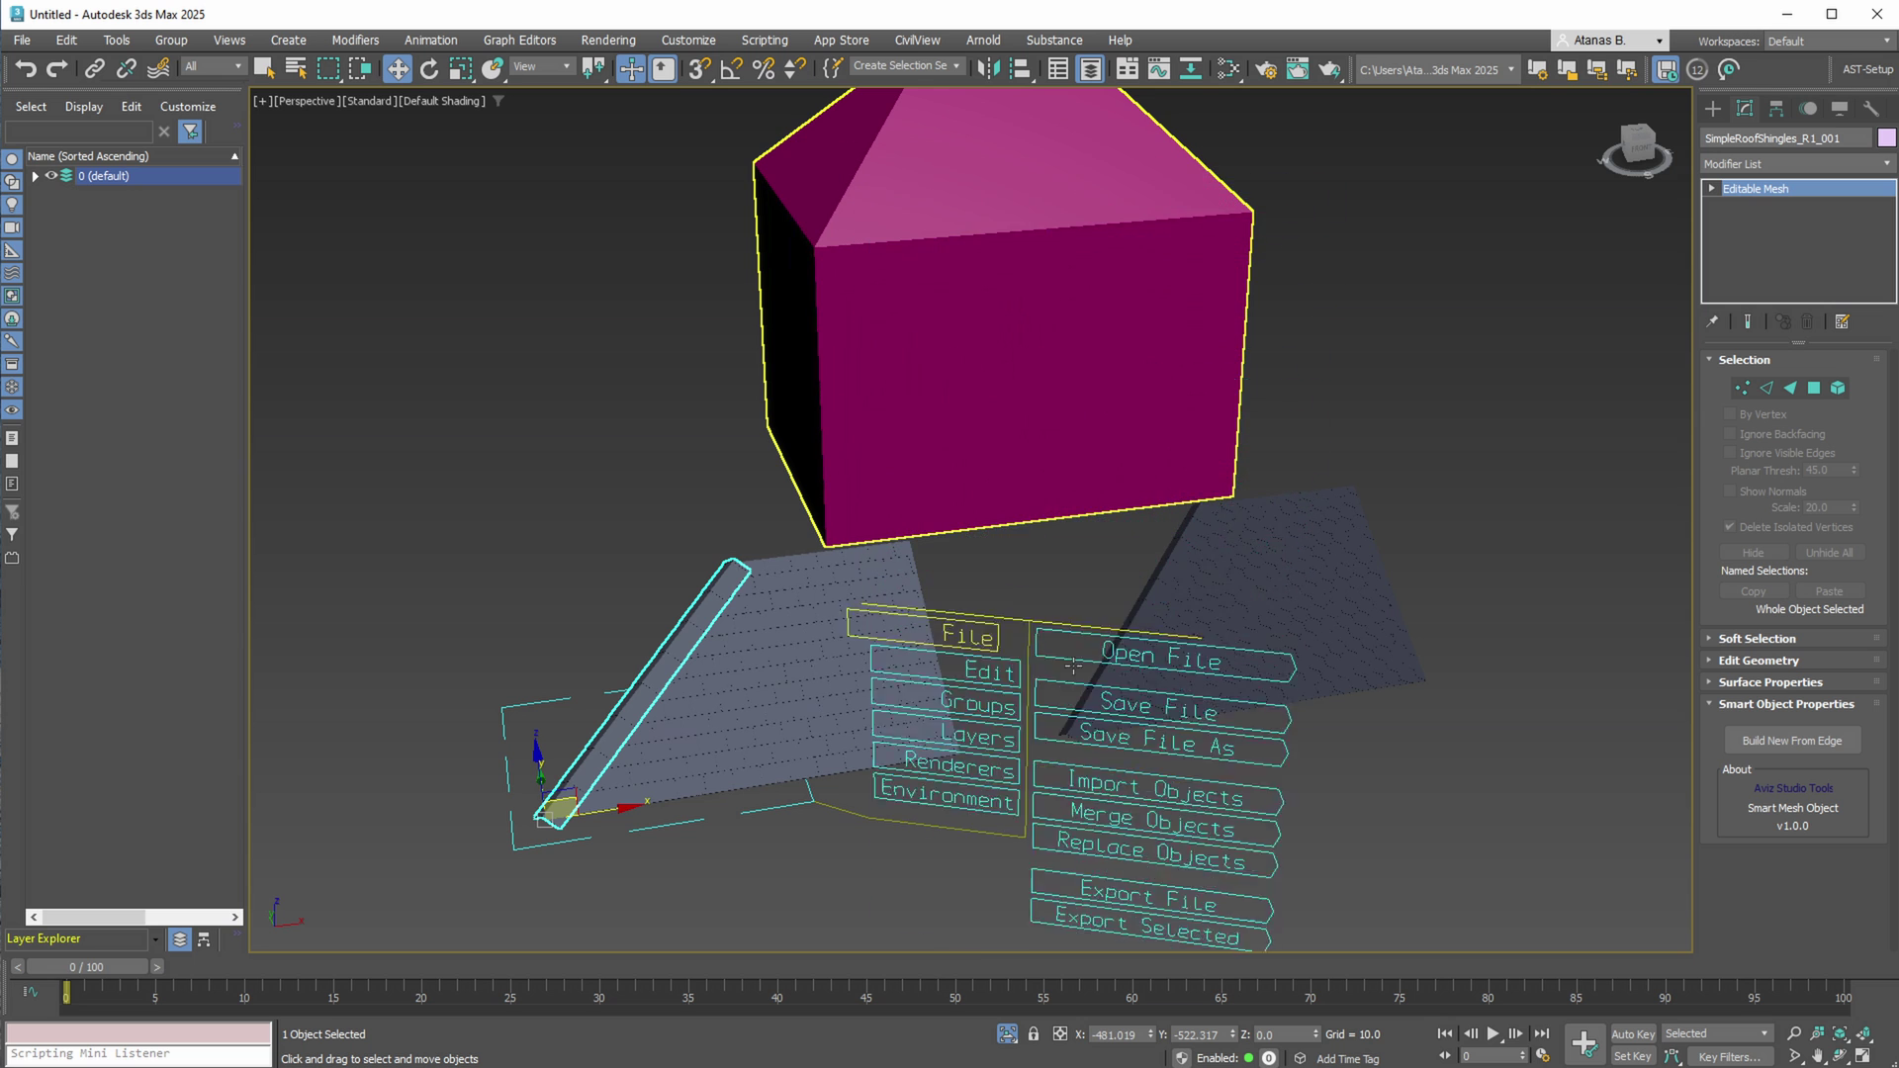
{"action": "middle_click_drag", "start_coordinate": [959, 840], "coordinate": [959, 861], "text": "alt"}
{"action": "middle_click_drag", "start_coordinate": [959, 861], "coordinate": [1025, 791]}
{"action": "middle_click_drag", "start_coordinate": [967, 671], "coordinate": [974, 753]}
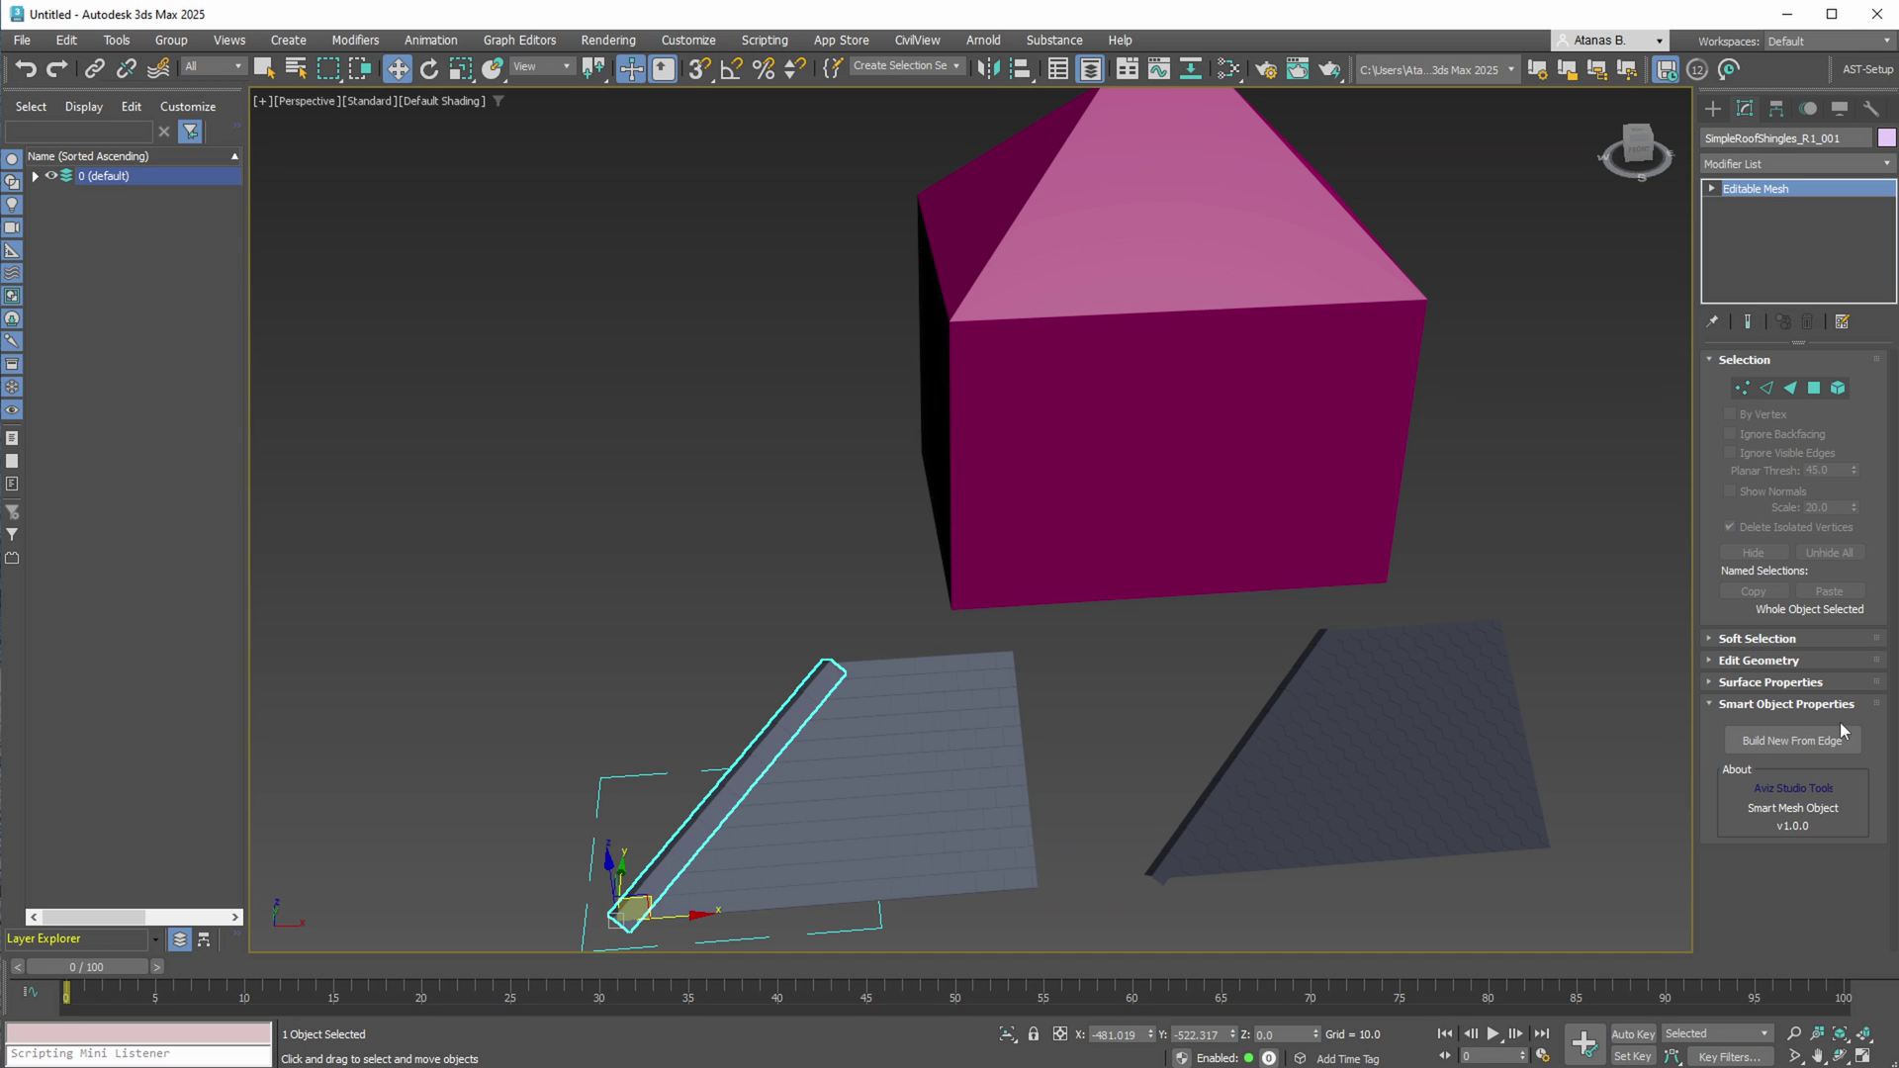
- Build new ridge caps from the selected piece along the top ridge and the four hip edges of the roof
{"action": "left_click", "coordinate": [1790, 746]}
{"action": "middle_click_drag", "start_coordinate": [1136, 510], "coordinate": [1054, 752]}
{"action": "left_click", "coordinate": [975, 427]}
{"action": "left_click", "coordinate": [1202, 389]}
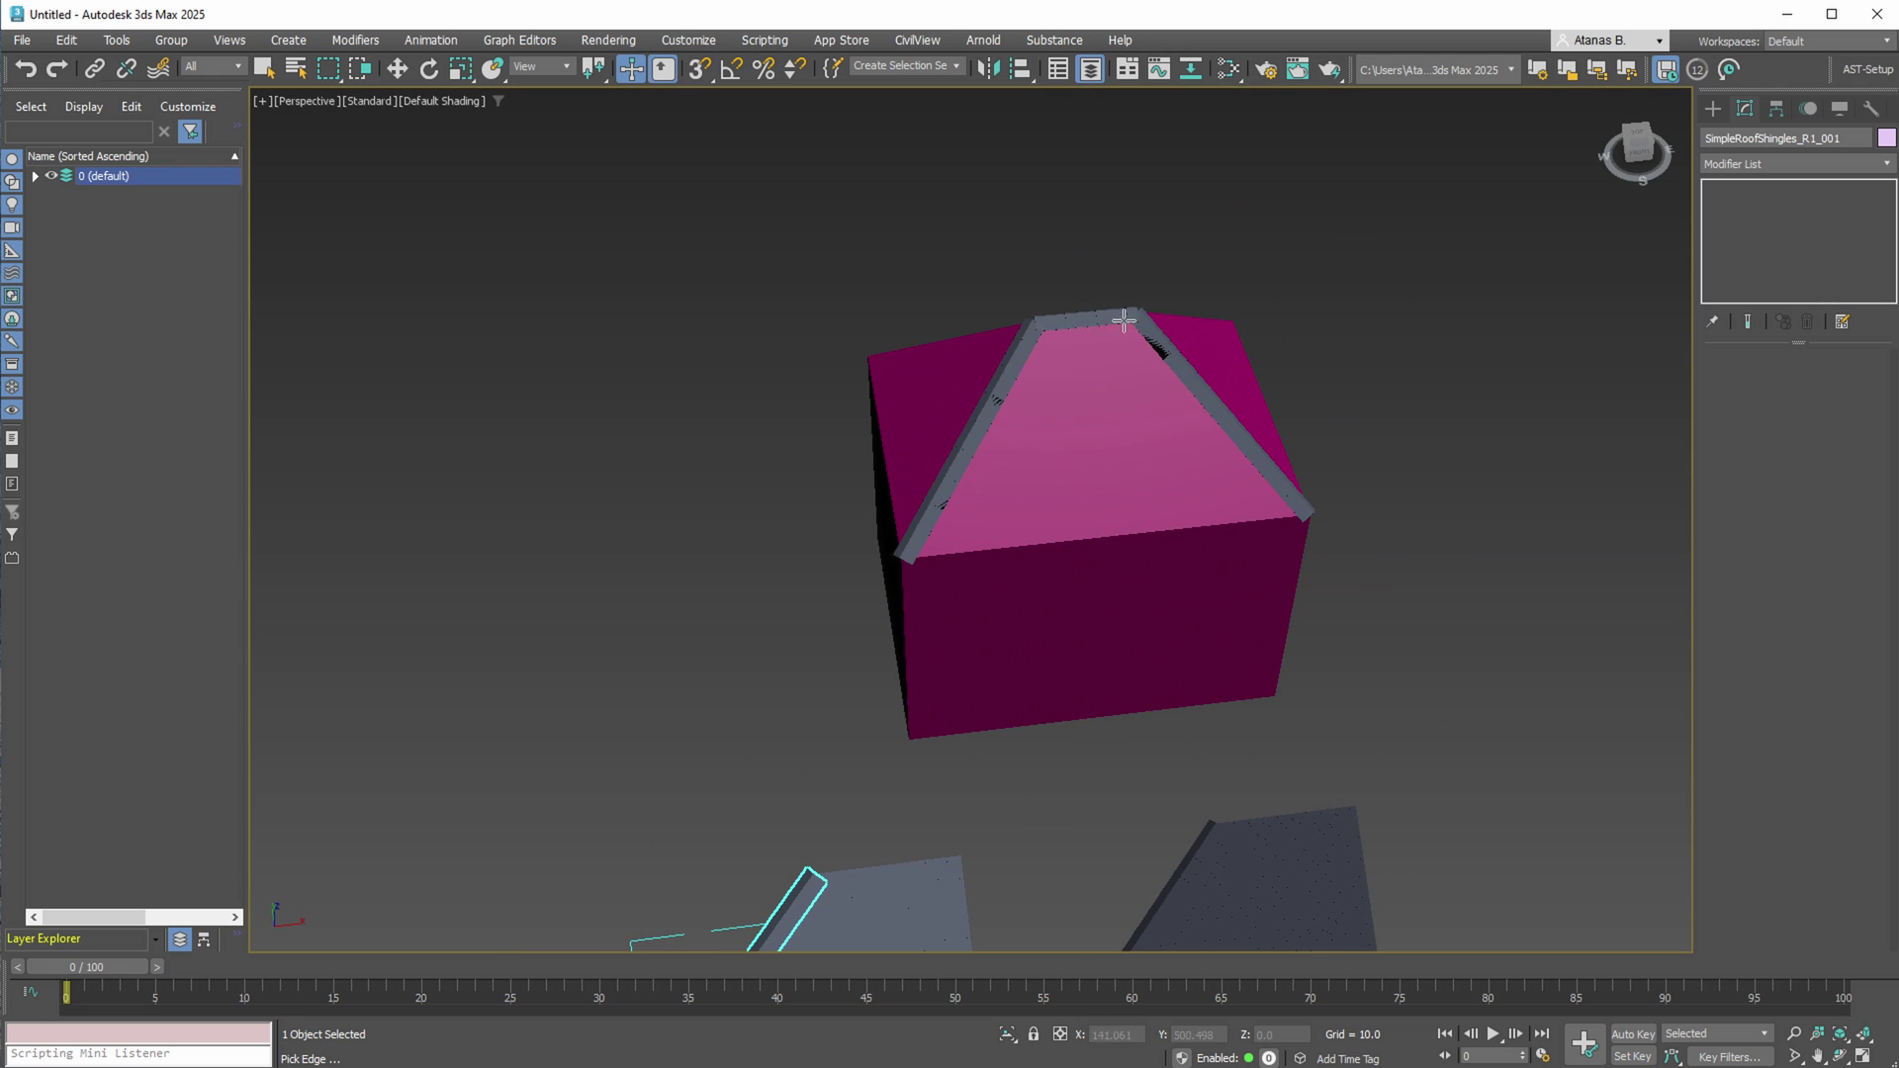
{"action": "middle_click_drag", "start_coordinate": [1124, 321], "coordinate": [1105, 407]}
{"action": "middle_click_drag", "start_coordinate": [1105, 407], "coordinate": [1128, 488], "text": "alt"}
{"action": "left_click", "coordinate": [1260, 487]}
{"action": "left_click", "coordinate": [976, 491]}
{"action": "middle_click_drag", "start_coordinate": [1129, 594], "coordinate": [1074, 382], "text": "alt"}
{"action": "right_click", "coordinate": [1212, 415]}
{"action": "middle_click_drag", "start_coordinate": [1213, 415], "coordinate": [1441, 307], "text": "alt"}
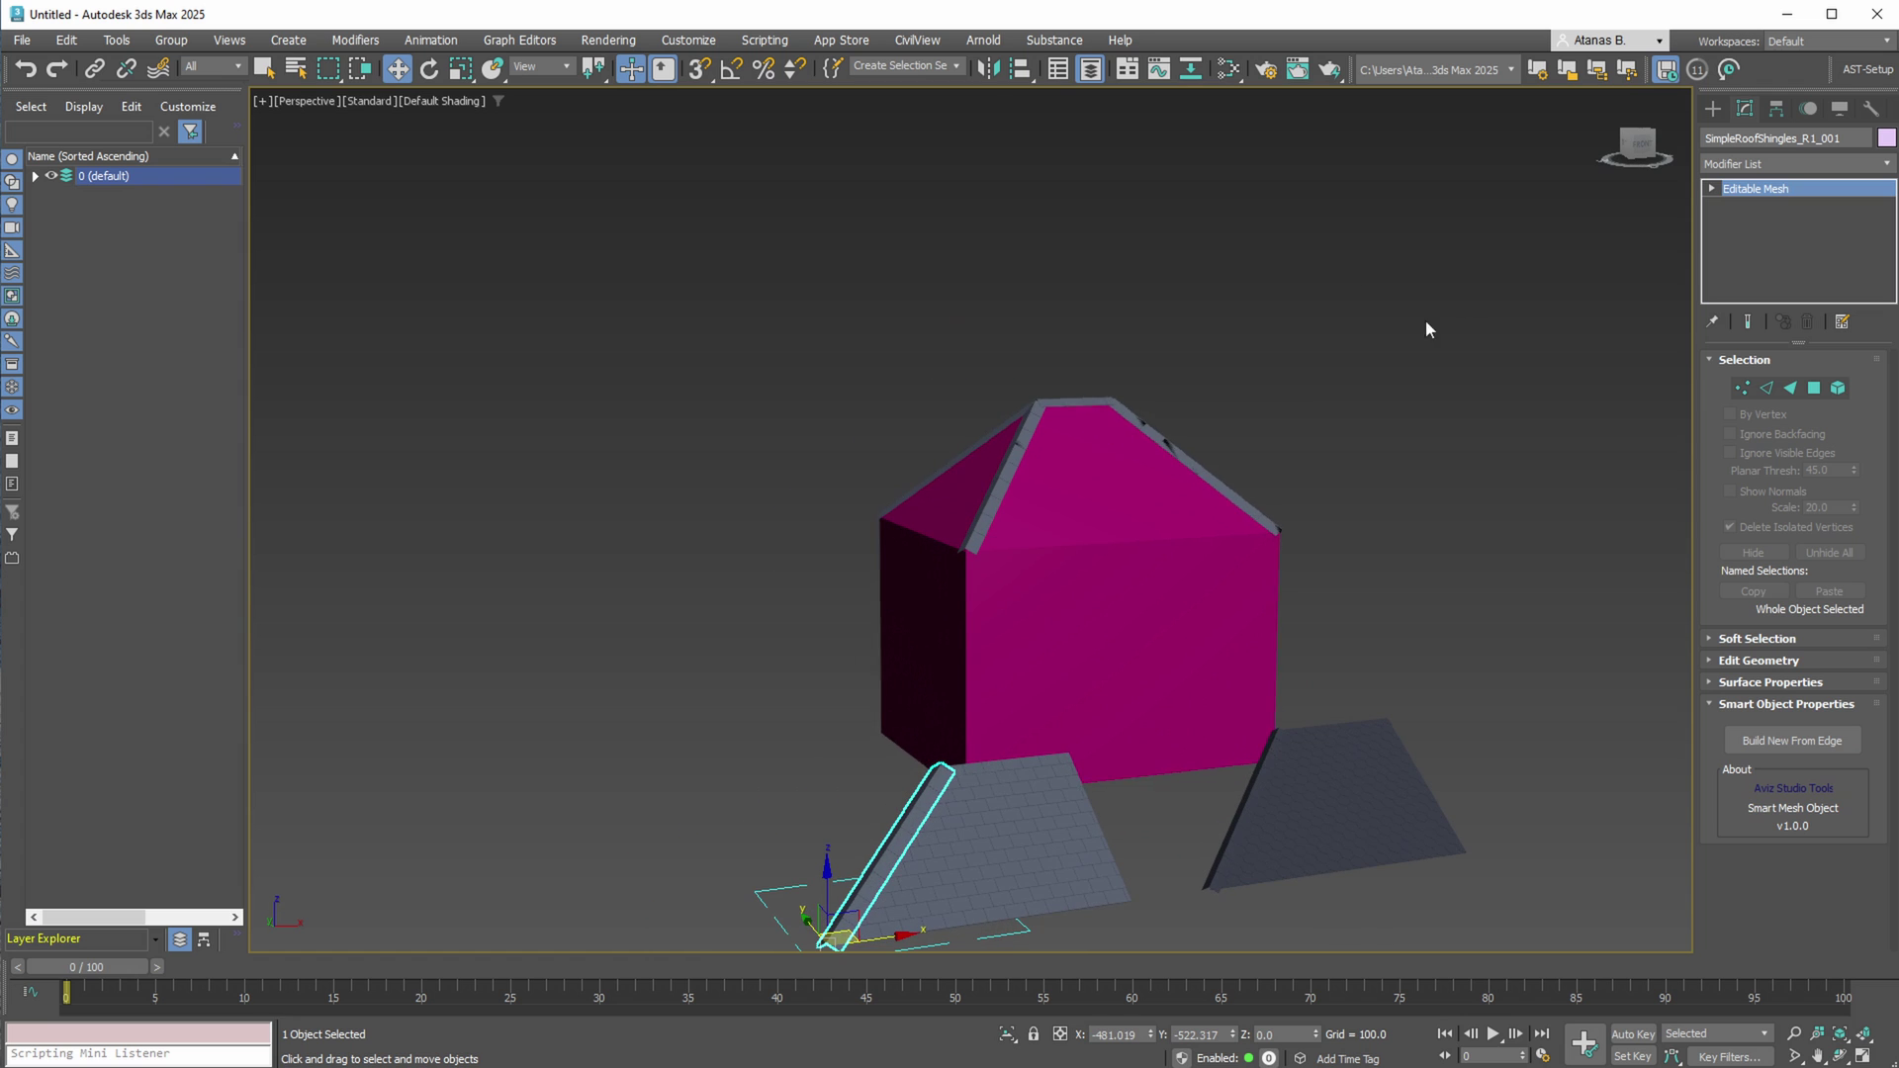
- Isolate the five new ridge caps and add them to a new layer named Roof1_HipRidge
{"action": "left_click_drag", "start_coordinate": [848, 483], "coordinate": [861, 495]}
{"action": "middle_click_drag", "start_coordinate": [861, 496], "coordinate": [1088, 534], "text": "alt"}
{"action": "mouse_move", "coordinate": [1088, 535]}
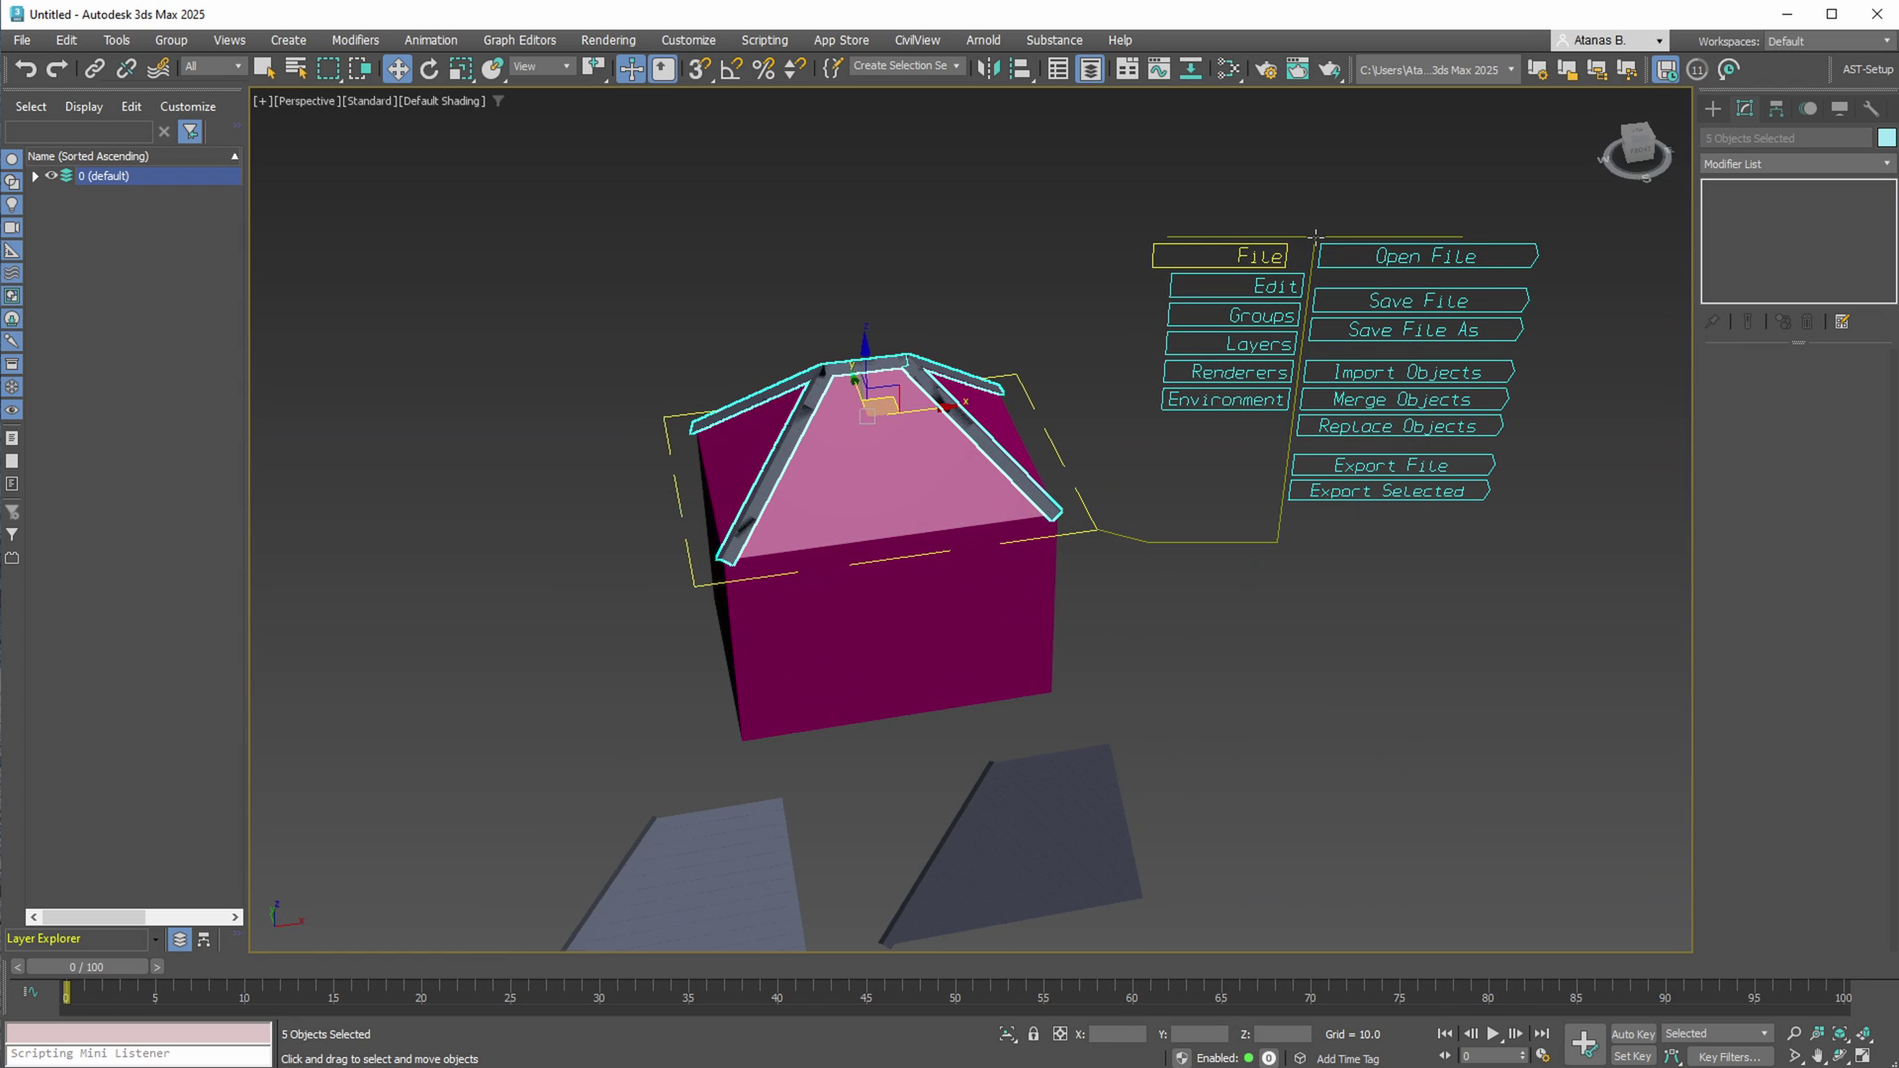
{"action": "key", "text": "alt+q"}
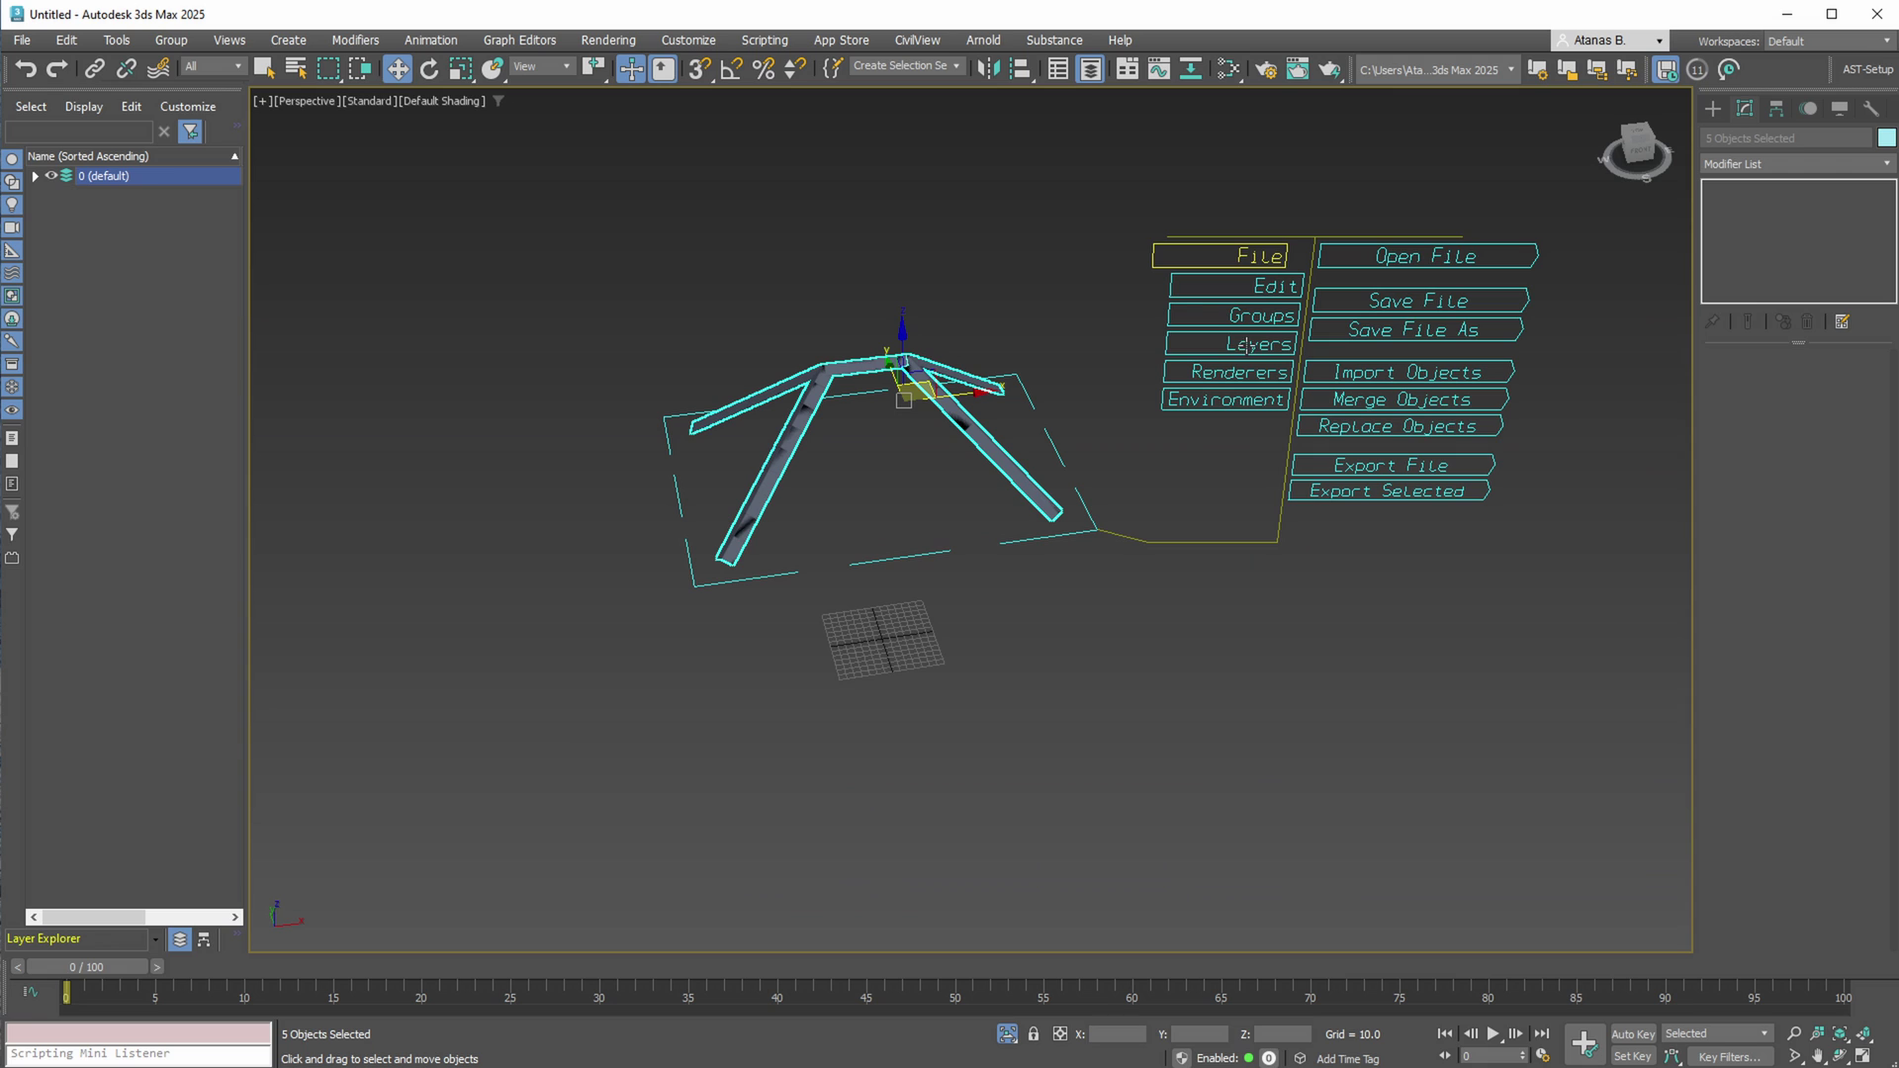
{"action": "mouse_move", "coordinate": [1140, 345]}
{"action": "left_click", "coordinate": [1501, 386]}
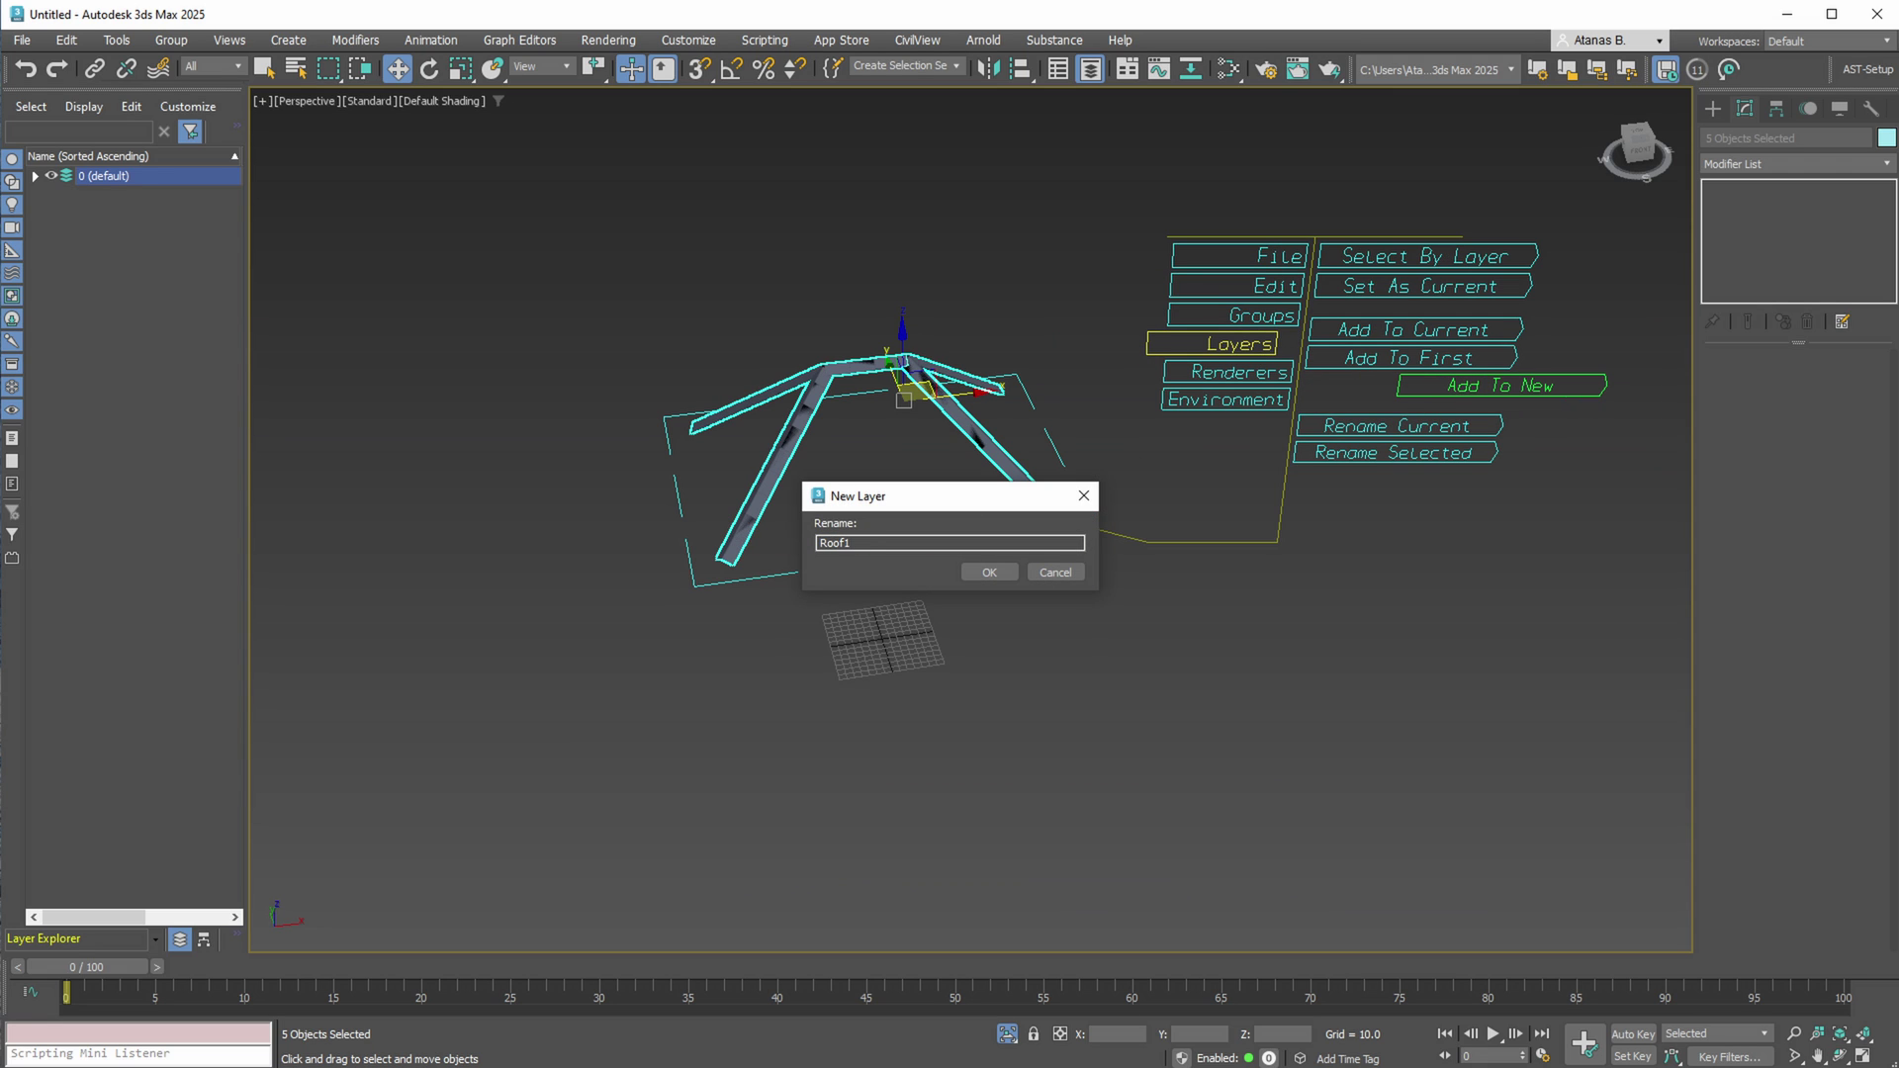
{"action": "left_click", "coordinate": [975, 573]}
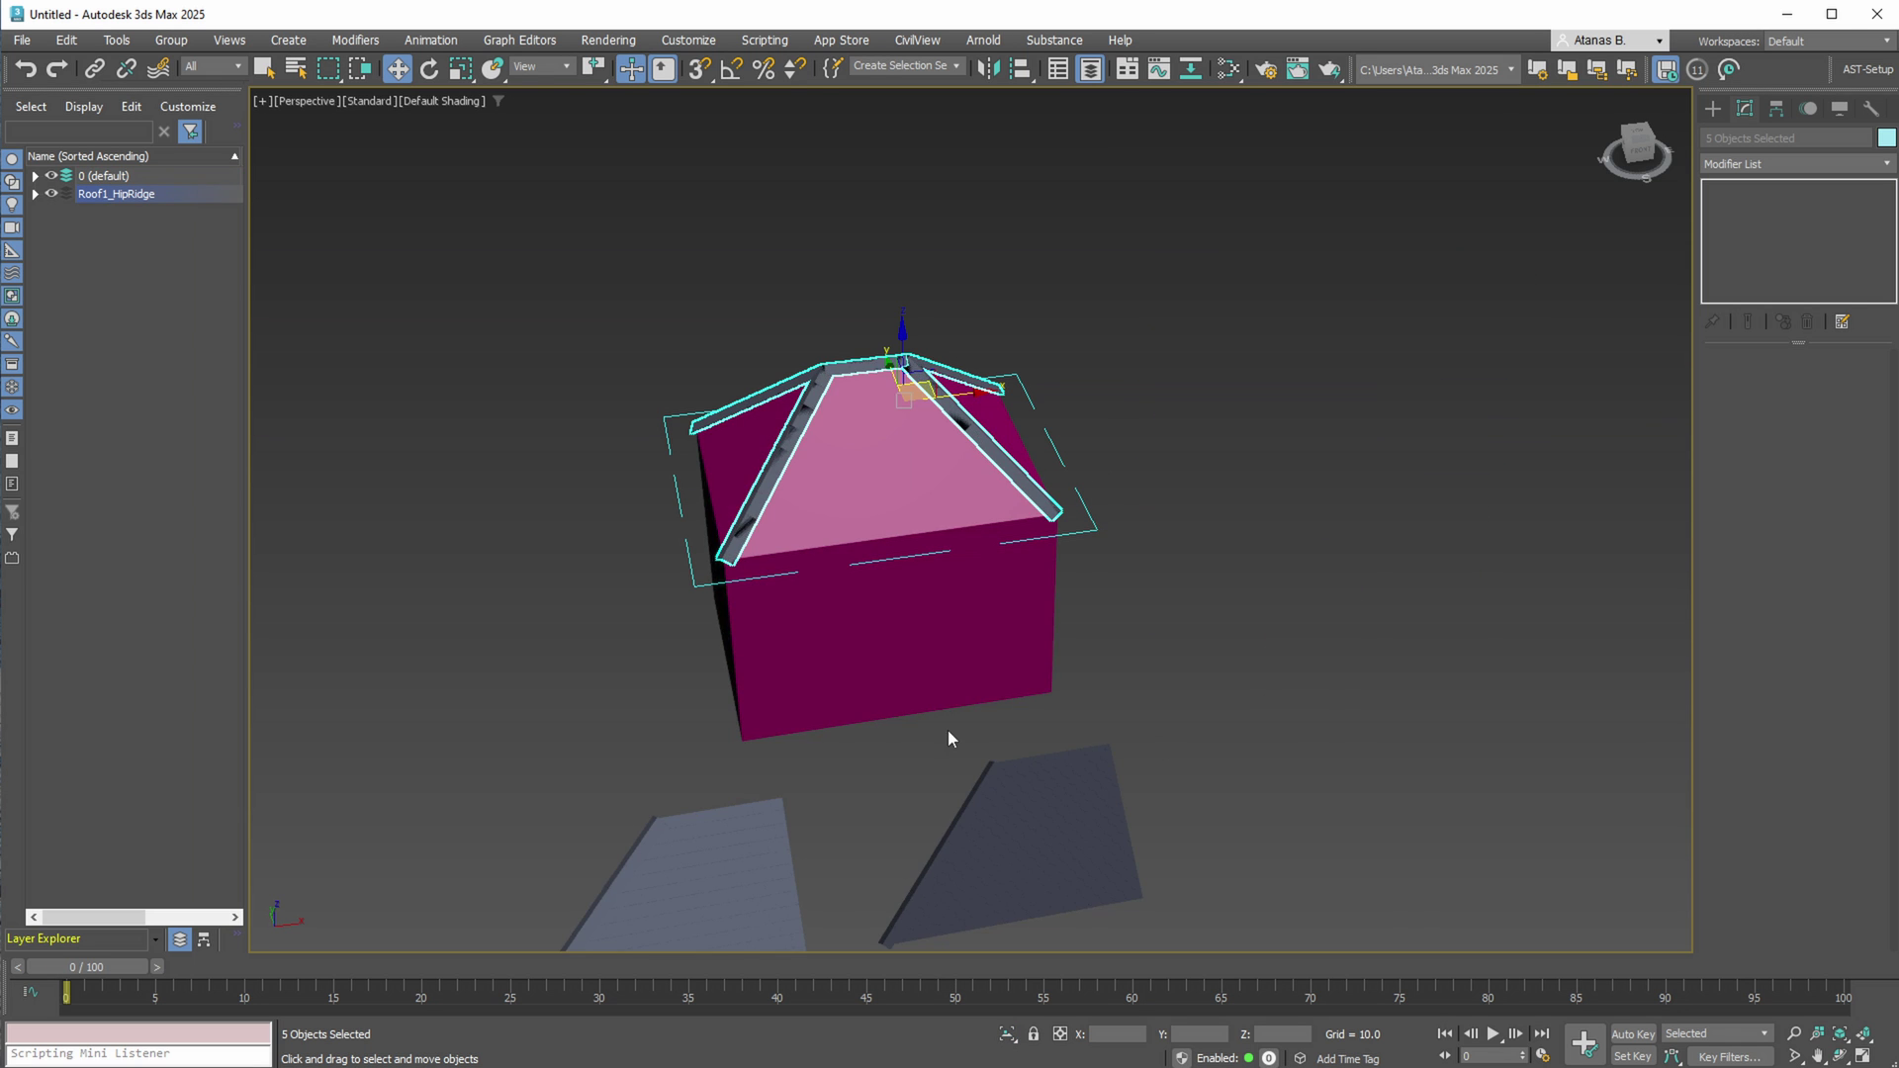
- Build new shingle panels from the rectangular shingle surface on all four roof polygons of the house
{"action": "scroll", "coordinate": [947, 728], "scroll_direction": "down", "scroll_amount": 3}
{"action": "left_click", "coordinate": [936, 778]}
{"action": "scroll", "coordinate": [937, 779], "scroll_direction": "up", "scroll_amount": 4}
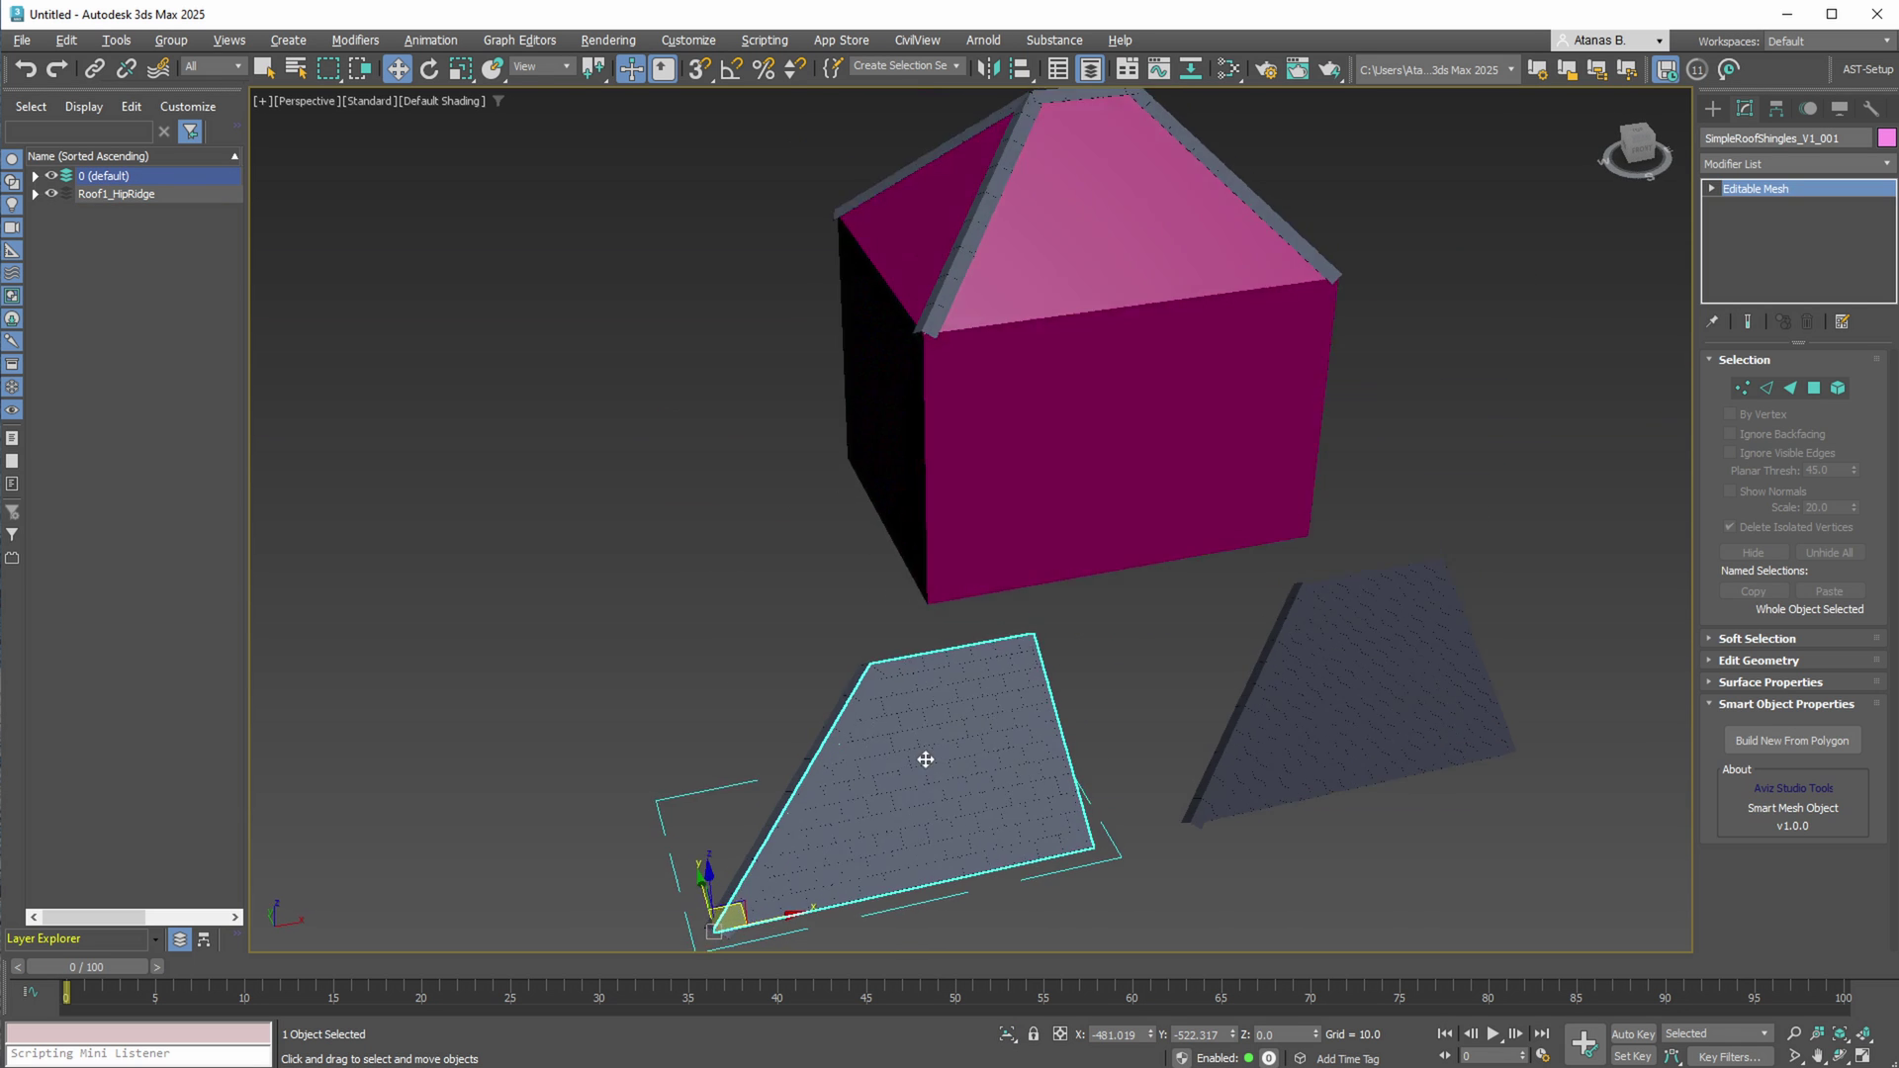
{"action": "middle_click_drag", "start_coordinate": [924, 759], "coordinate": [853, 806], "text": "alt"}
{"action": "scroll", "coordinate": [1006, 613], "scroll_direction": "down", "scroll_amount": 1}
{"action": "left_click", "coordinate": [1770, 748]}
{"action": "left_click", "coordinate": [1012, 321]}
{"action": "middle_click_drag", "start_coordinate": [1014, 322], "coordinate": [1480, 488], "text": "alt"}
{"action": "middle_click_drag", "start_coordinate": [1143, 573], "coordinate": [1227, 613], "text": "alt"}
{"action": "right_click", "coordinate": [1201, 492]}
{"action": "middle_click_drag", "start_coordinate": [1201, 494], "coordinate": [1195, 642], "text": "alt"}
- Select the four rectangular shingle panels on the roof and isolate them
{"action": "left_click", "coordinate": [897, 467]}
{"action": "left_click", "coordinate": [1043, 396], "text": "ctrl"}
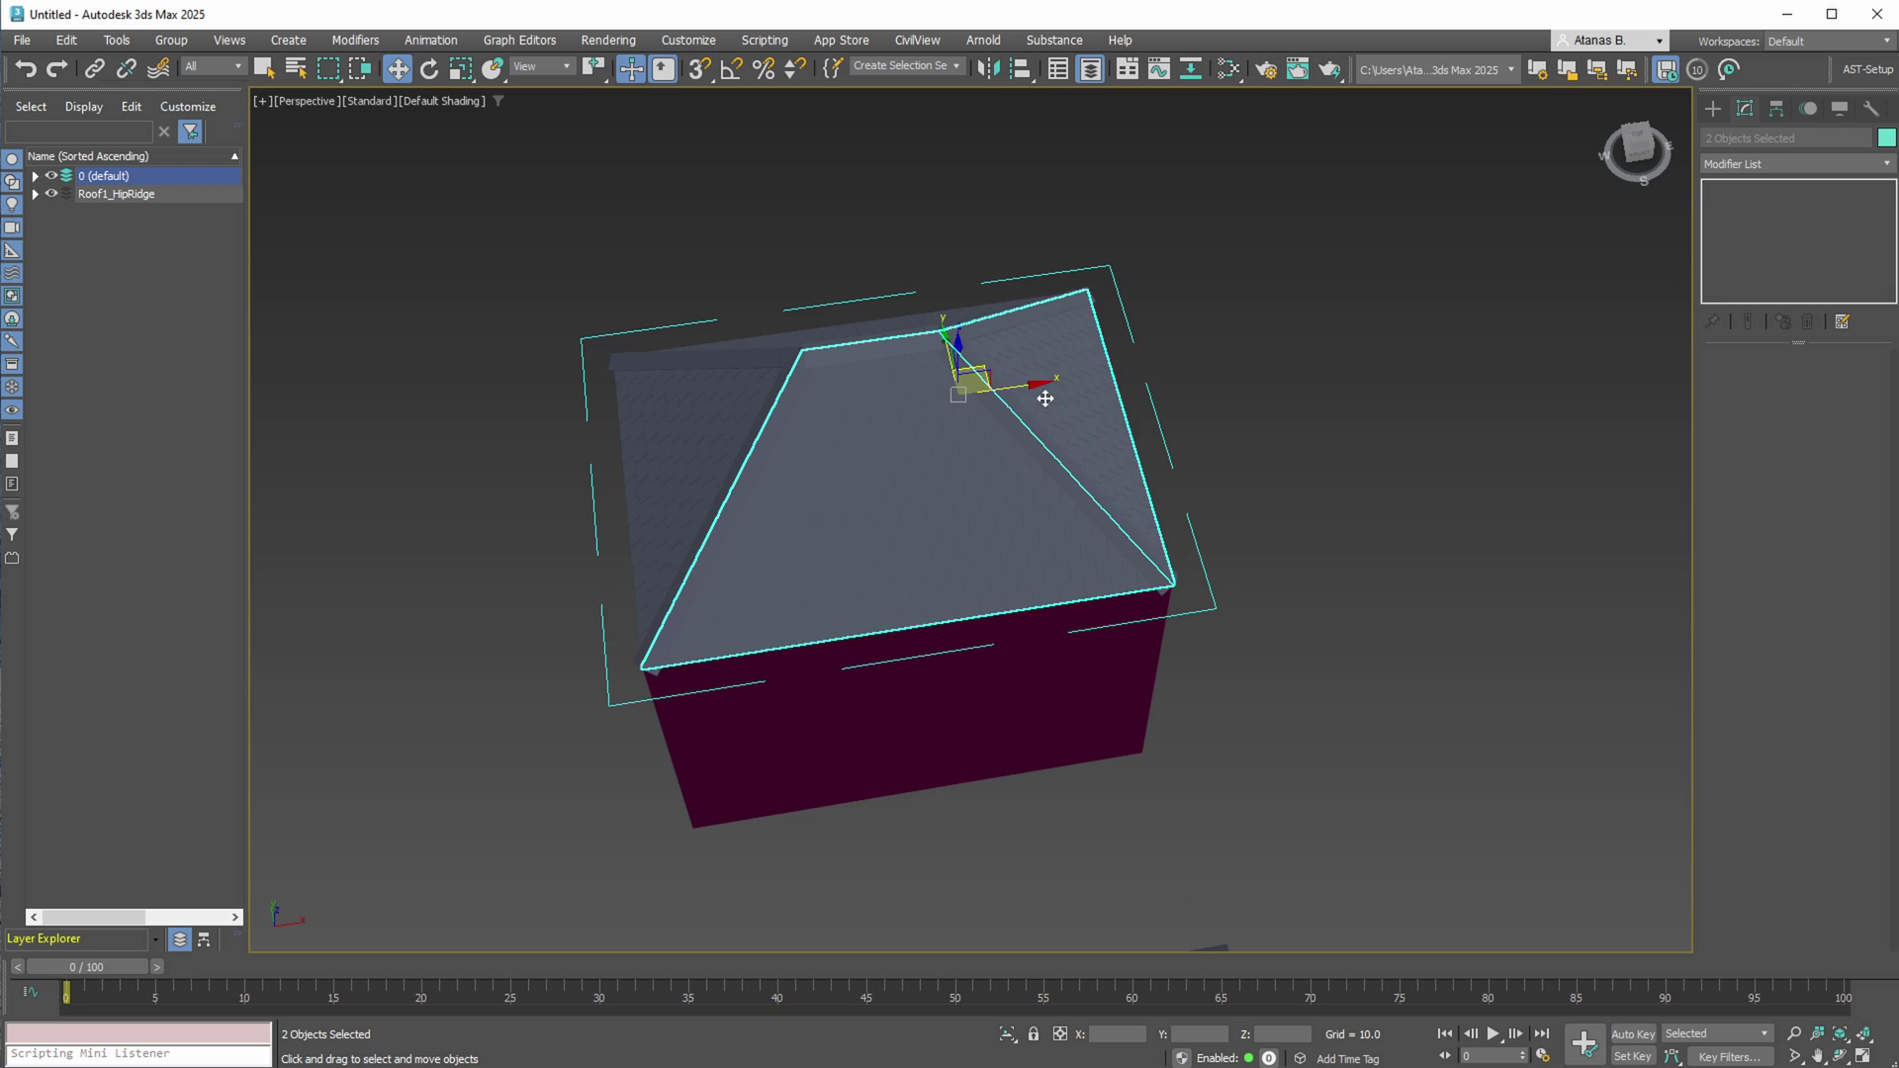
{"action": "left_click", "coordinate": [909, 322], "text": "ctrl"}
{"action": "left_click", "coordinate": [712, 412], "text": "ctrl"}
{"action": "middle_click_drag", "start_coordinate": [958, 516], "coordinate": [975, 484], "text": "alt"}
{"action": "middle_click_drag", "start_coordinate": [975, 485], "coordinate": [941, 542]}
{"action": "key", "text": "alt+q"}
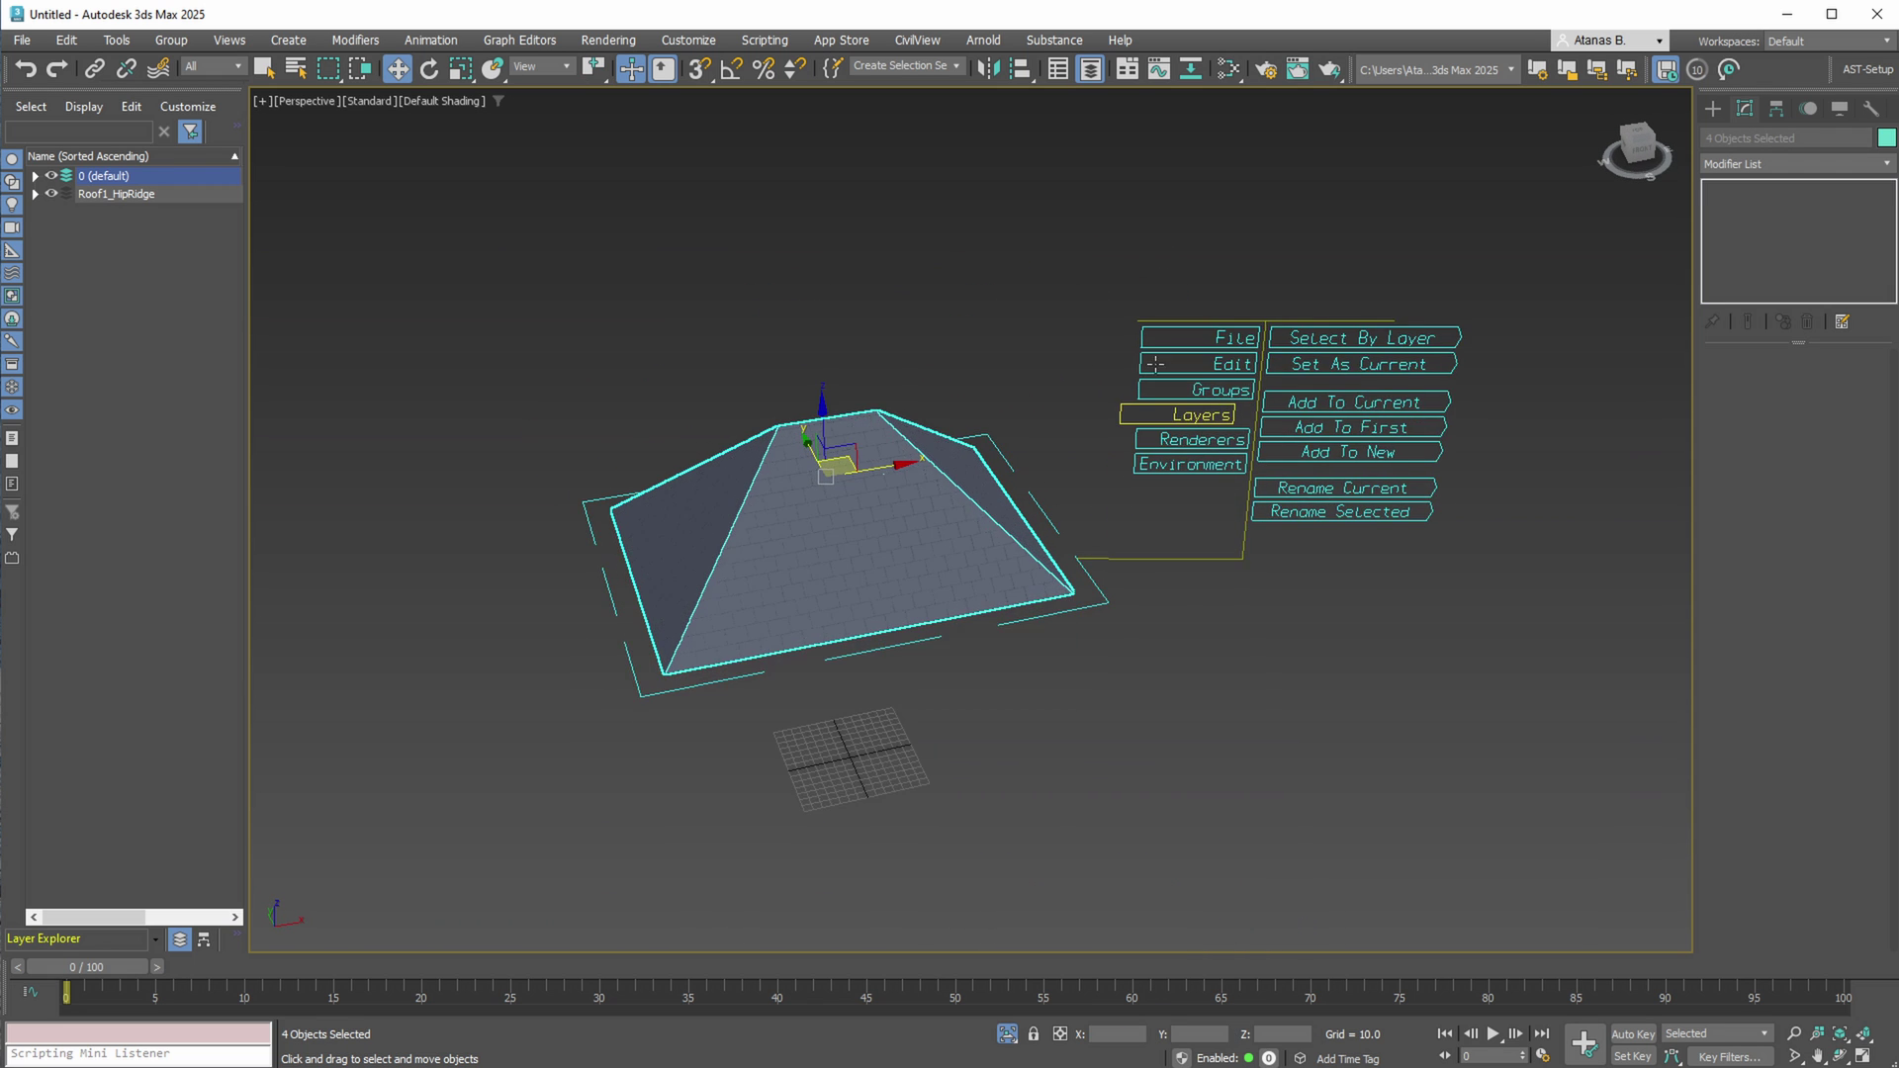
- Add the isolated shingle panels to a new layer named Roof1_Shingles
{"action": "mouse_move", "coordinate": [1036, 368]}
{"action": "middle_mouse_down", "text": "alt"}
{"action": "mouse_move", "coordinate": [1030, 505]}
{"action": "mouse_move", "coordinate": [1233, 364]}
{"action": "mouse_move", "coordinate": [1037, 352]}
{"action": "middle_mouse_up", "text": "alt"}
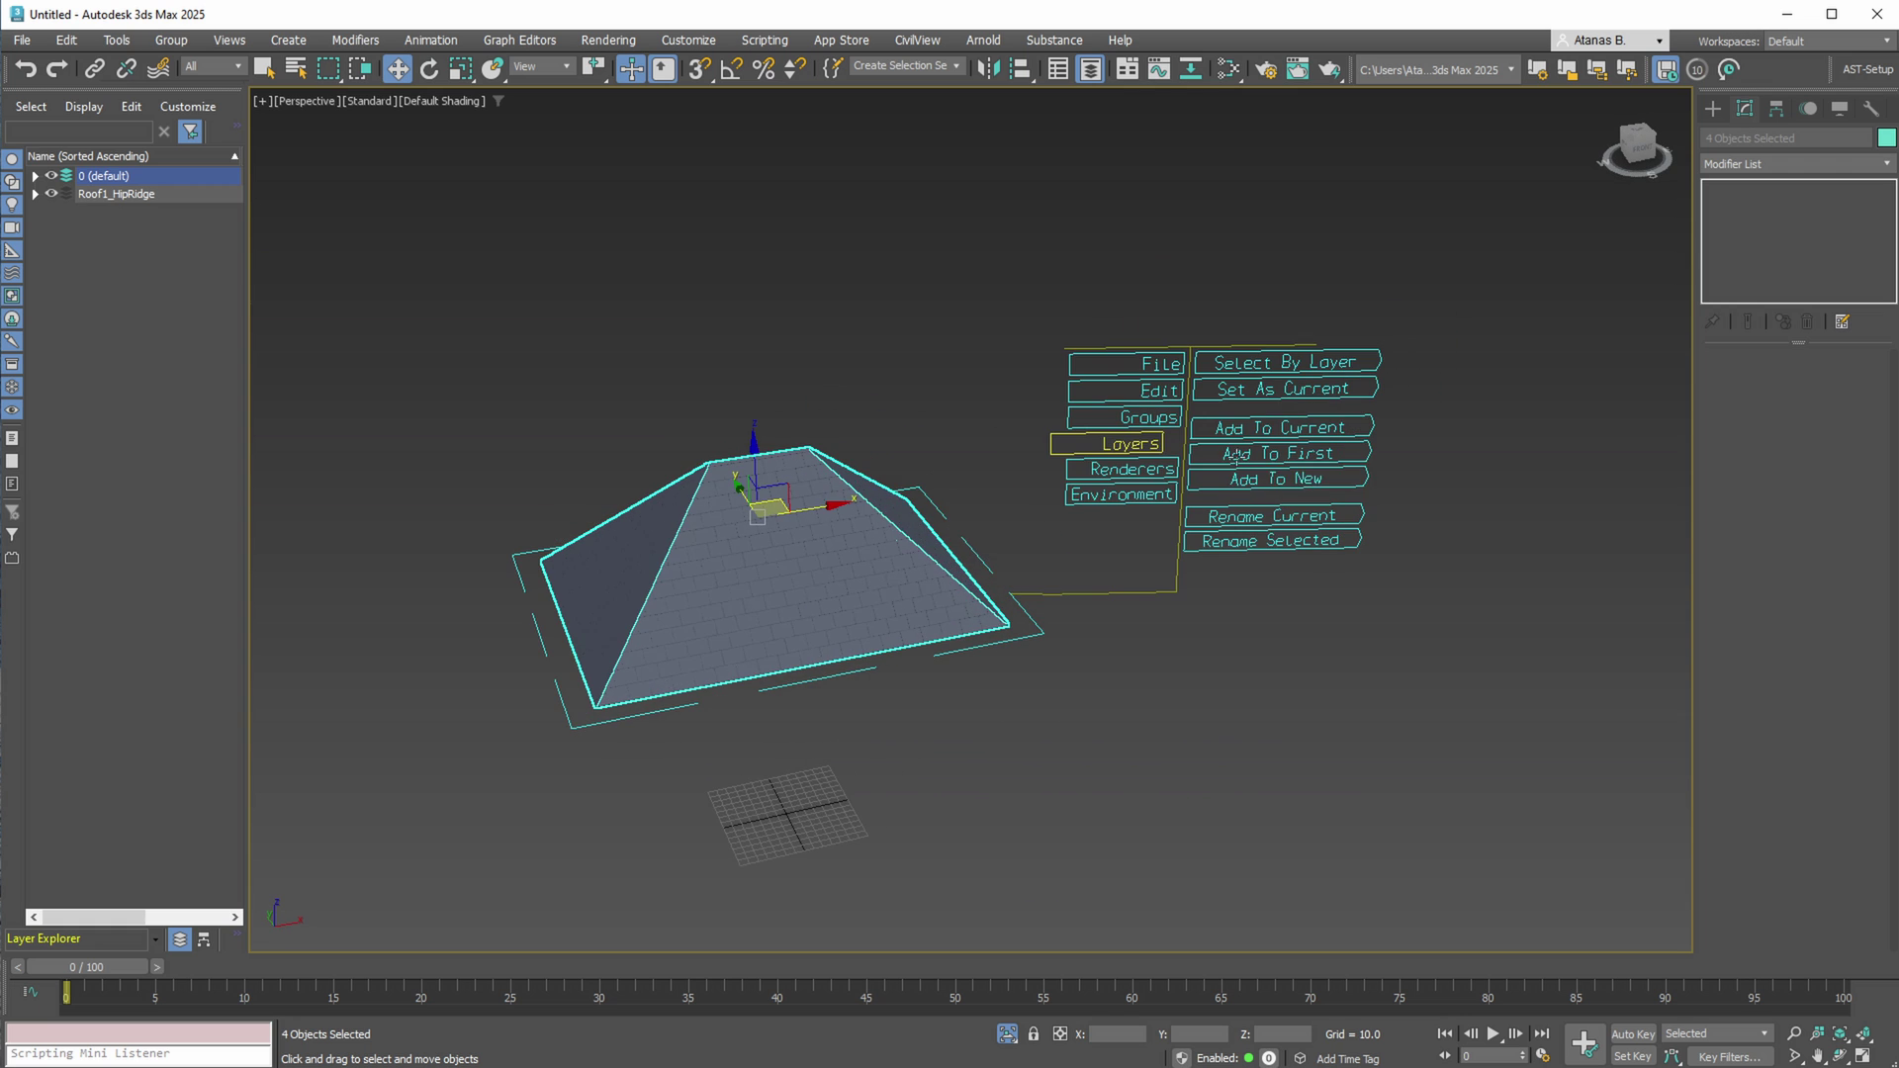
{"action": "left_click", "coordinate": [1373, 477]}
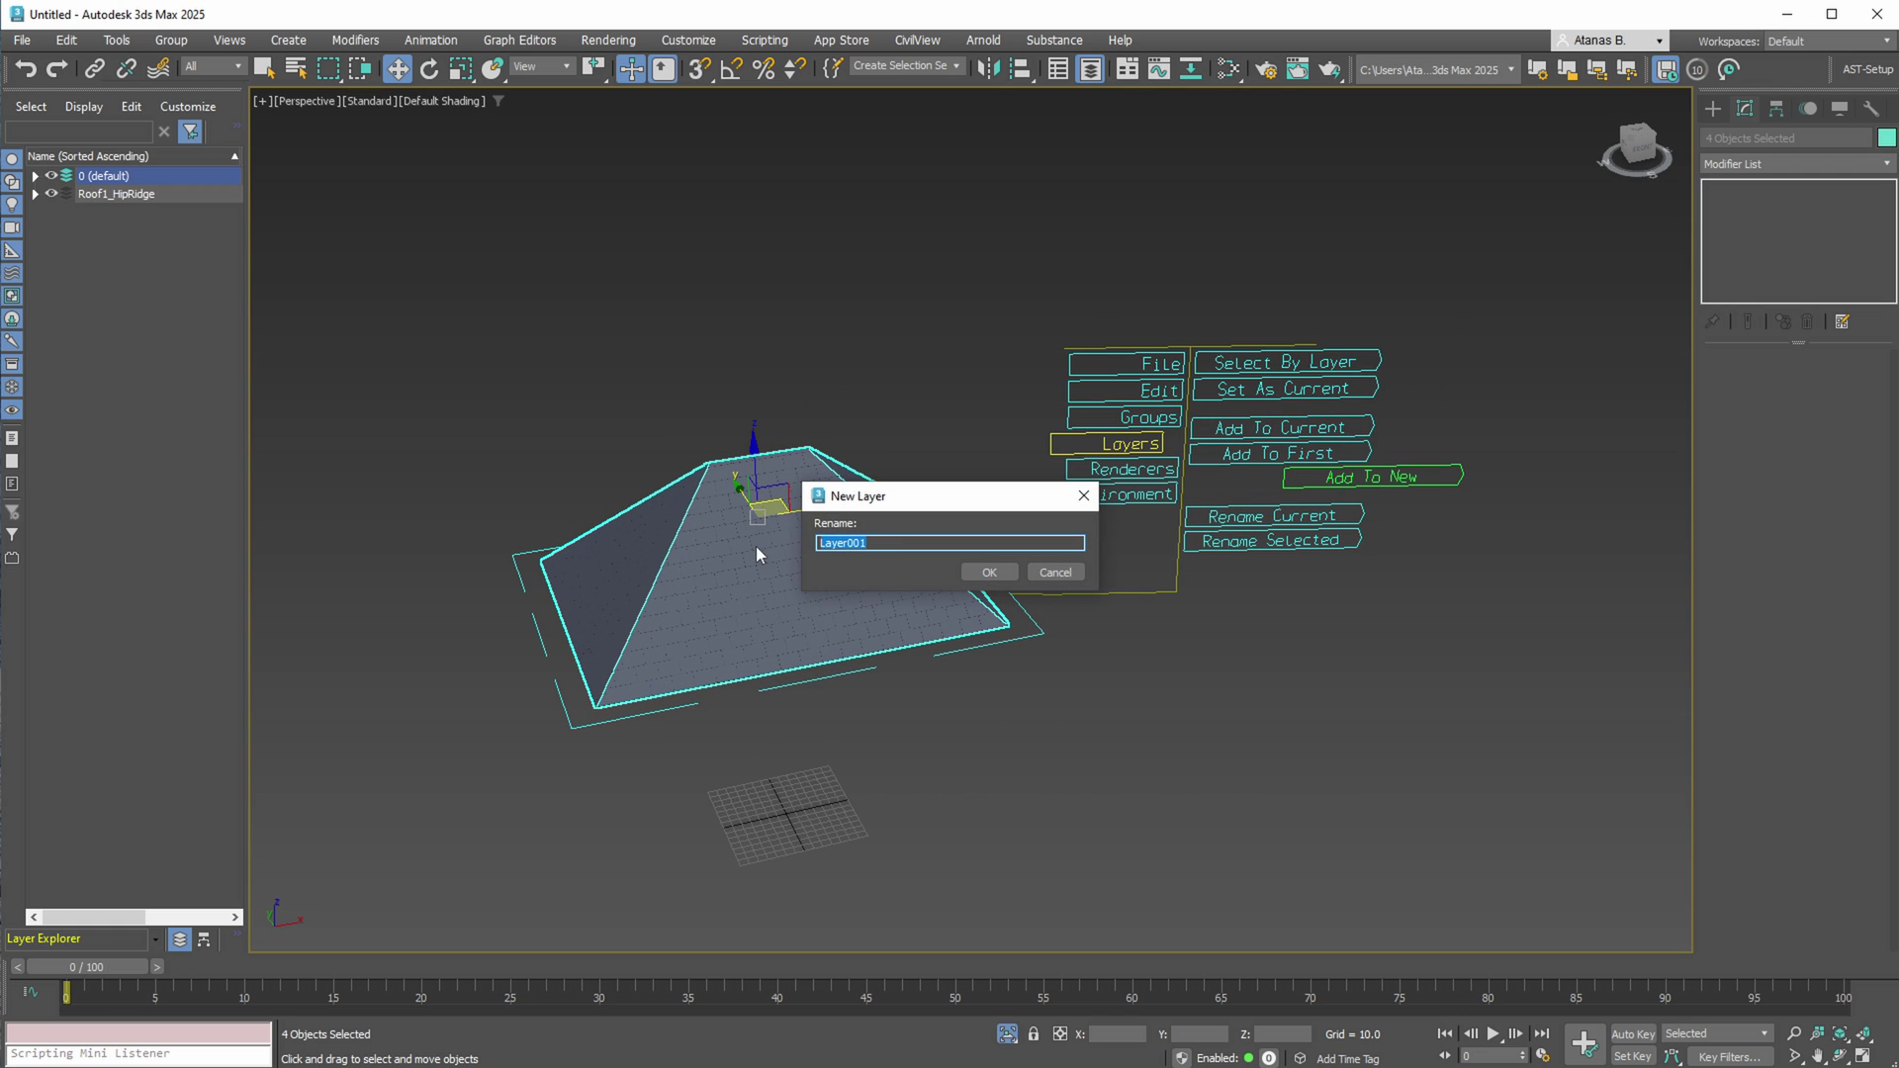
{"action": "type", "text": "Roof1_Shingles"}
{"action": "left_click", "coordinate": [989, 572]}
{"action": "middle_click_drag", "start_coordinate": [992, 571], "coordinate": [997, 537]}
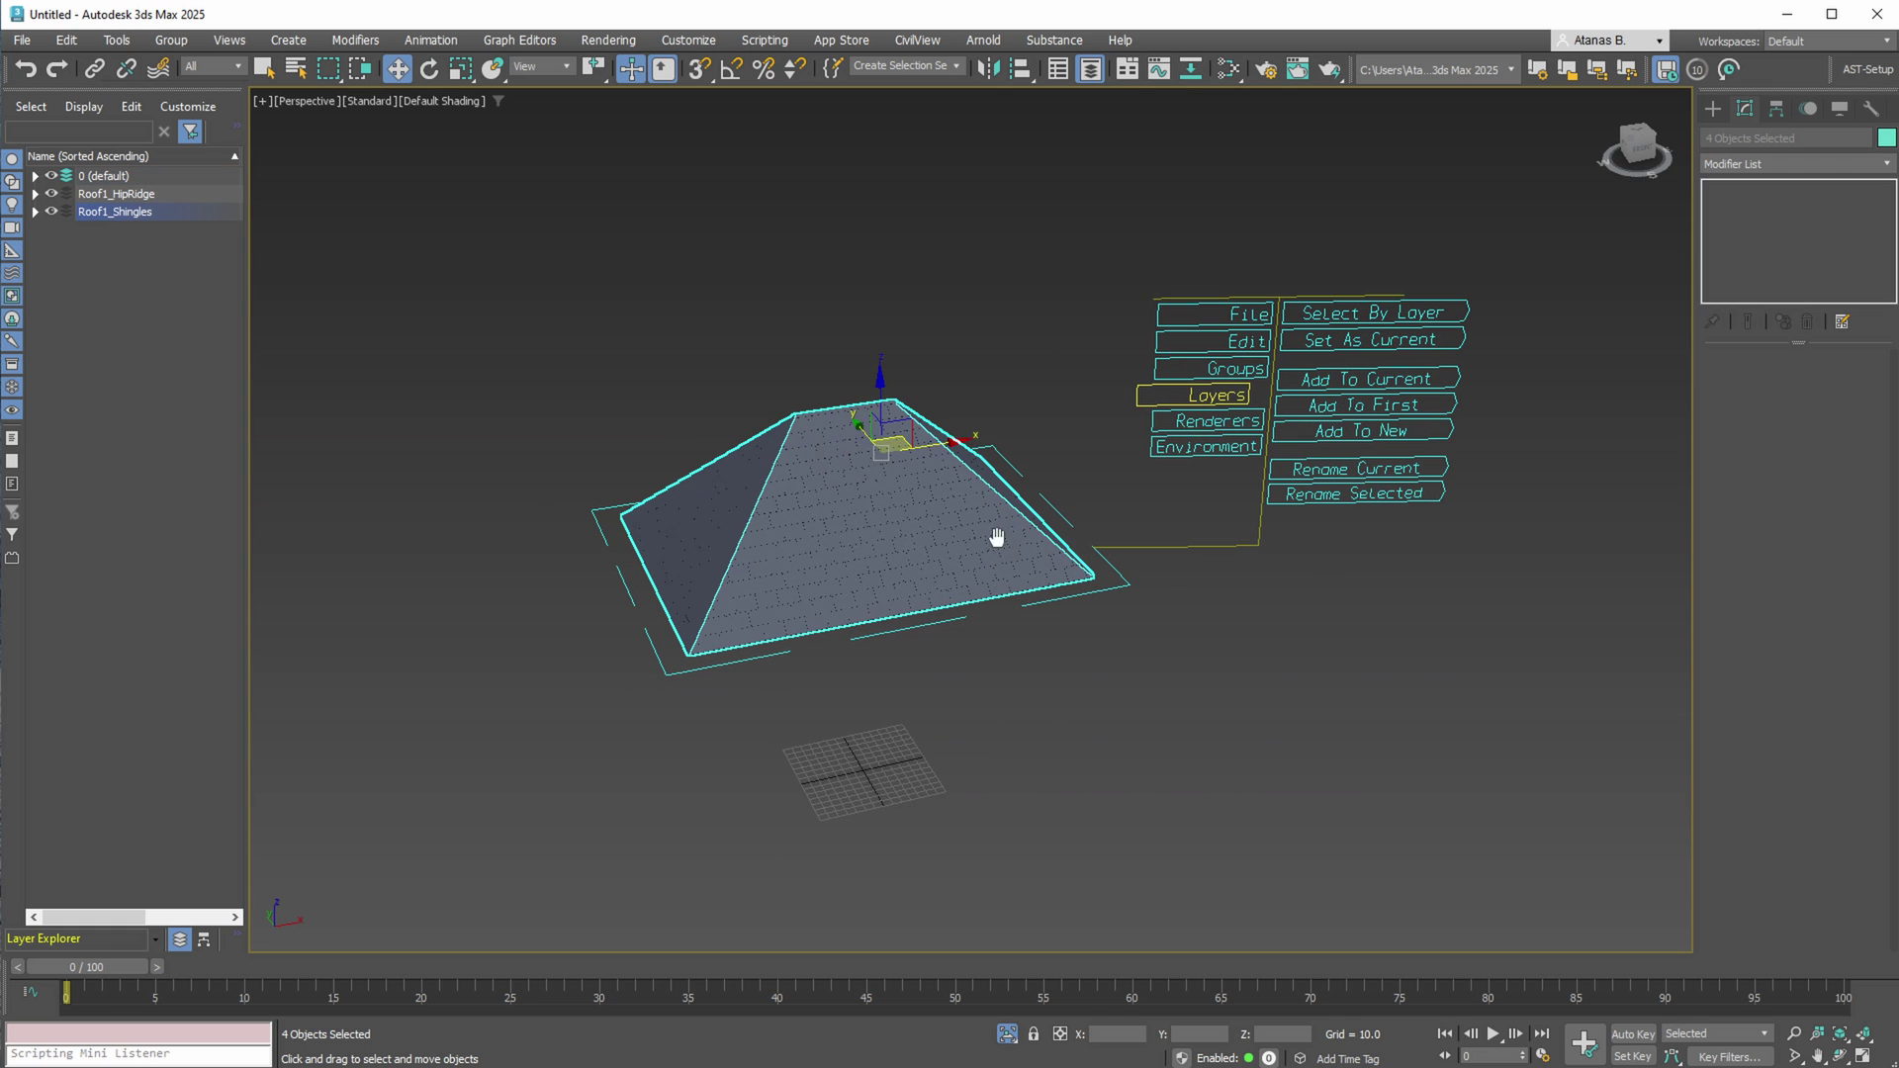
- Check which objects the Roof1_HipRidge and Roof1_Shingles layers contain
{"action": "left_click", "coordinate": [35, 212]}
{"action": "left_click", "coordinate": [36, 195]}
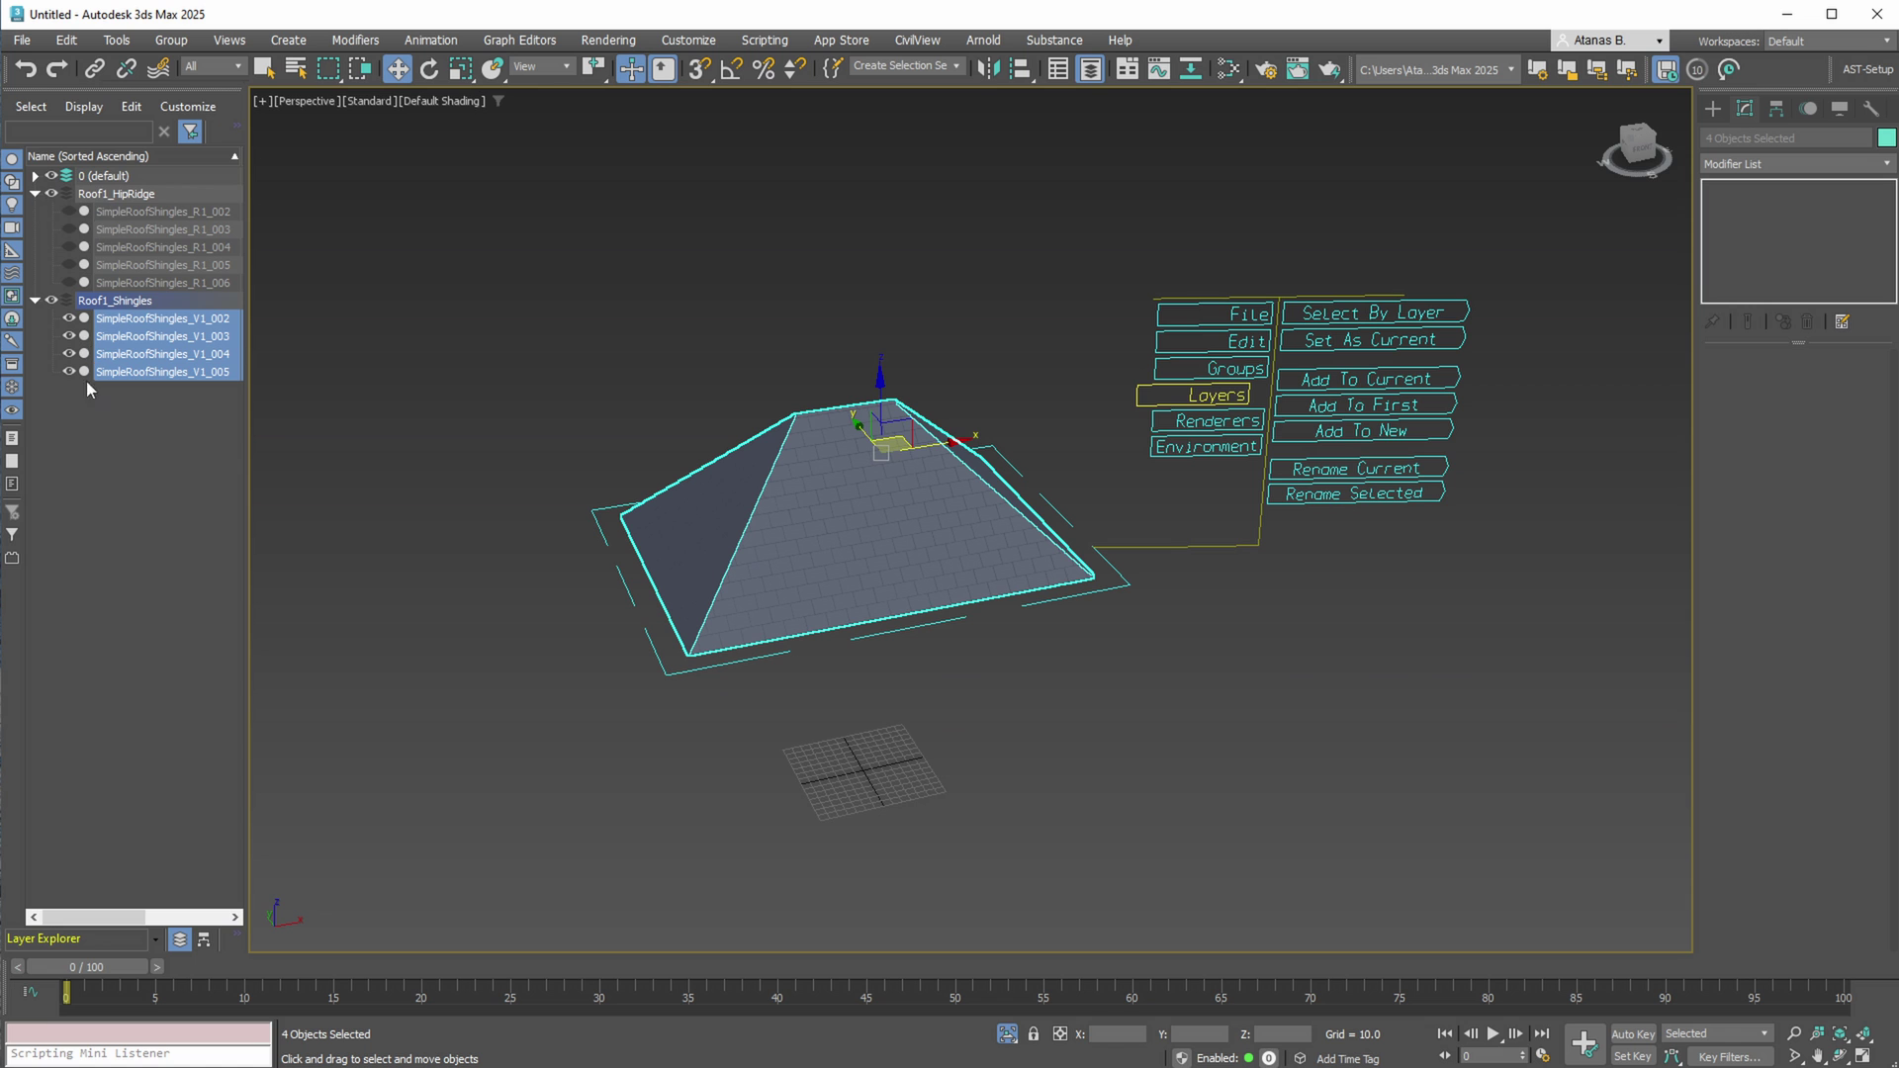
{"action": "left_click", "coordinate": [35, 194]}
{"action": "left_click", "coordinate": [36, 212]}
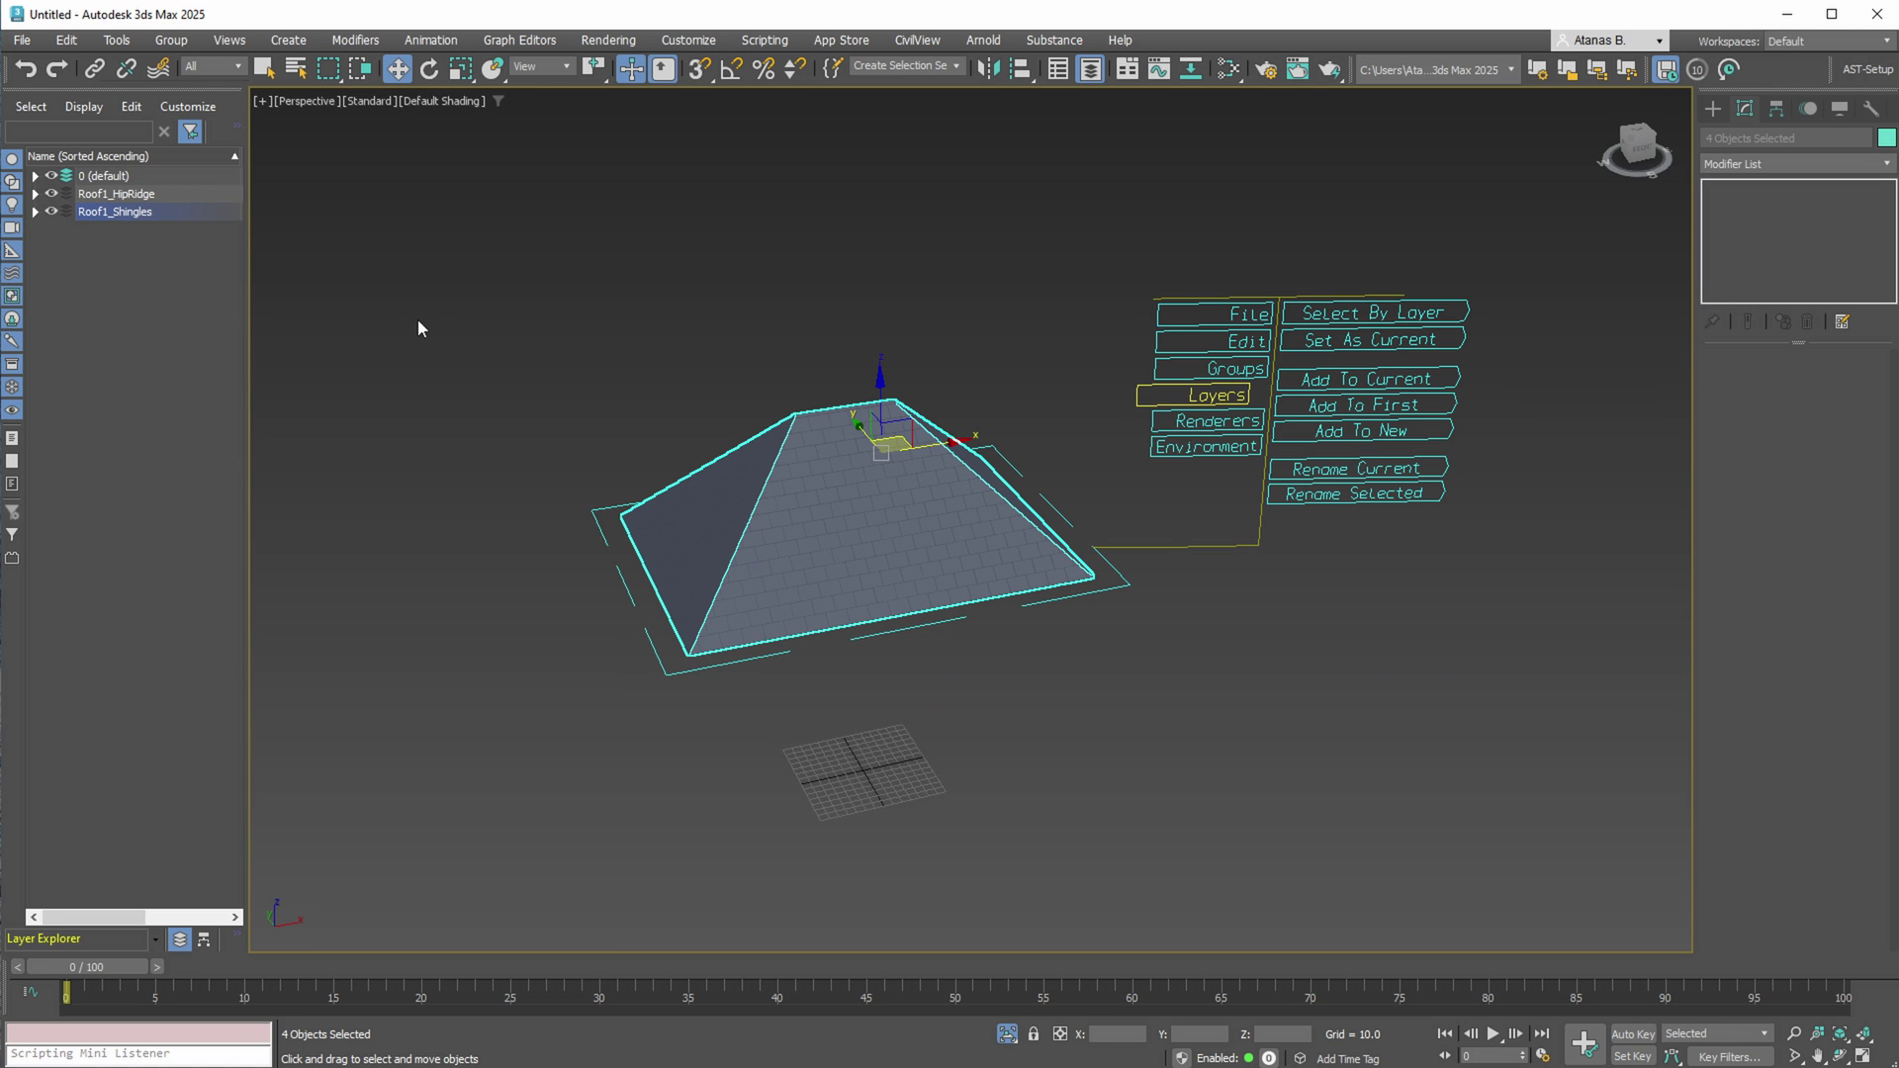
- Exit isolation and hide the Roof1_HipRidge and Roof1_Shingles layers
{"action": "left_click", "coordinate": [1007, 1034]}
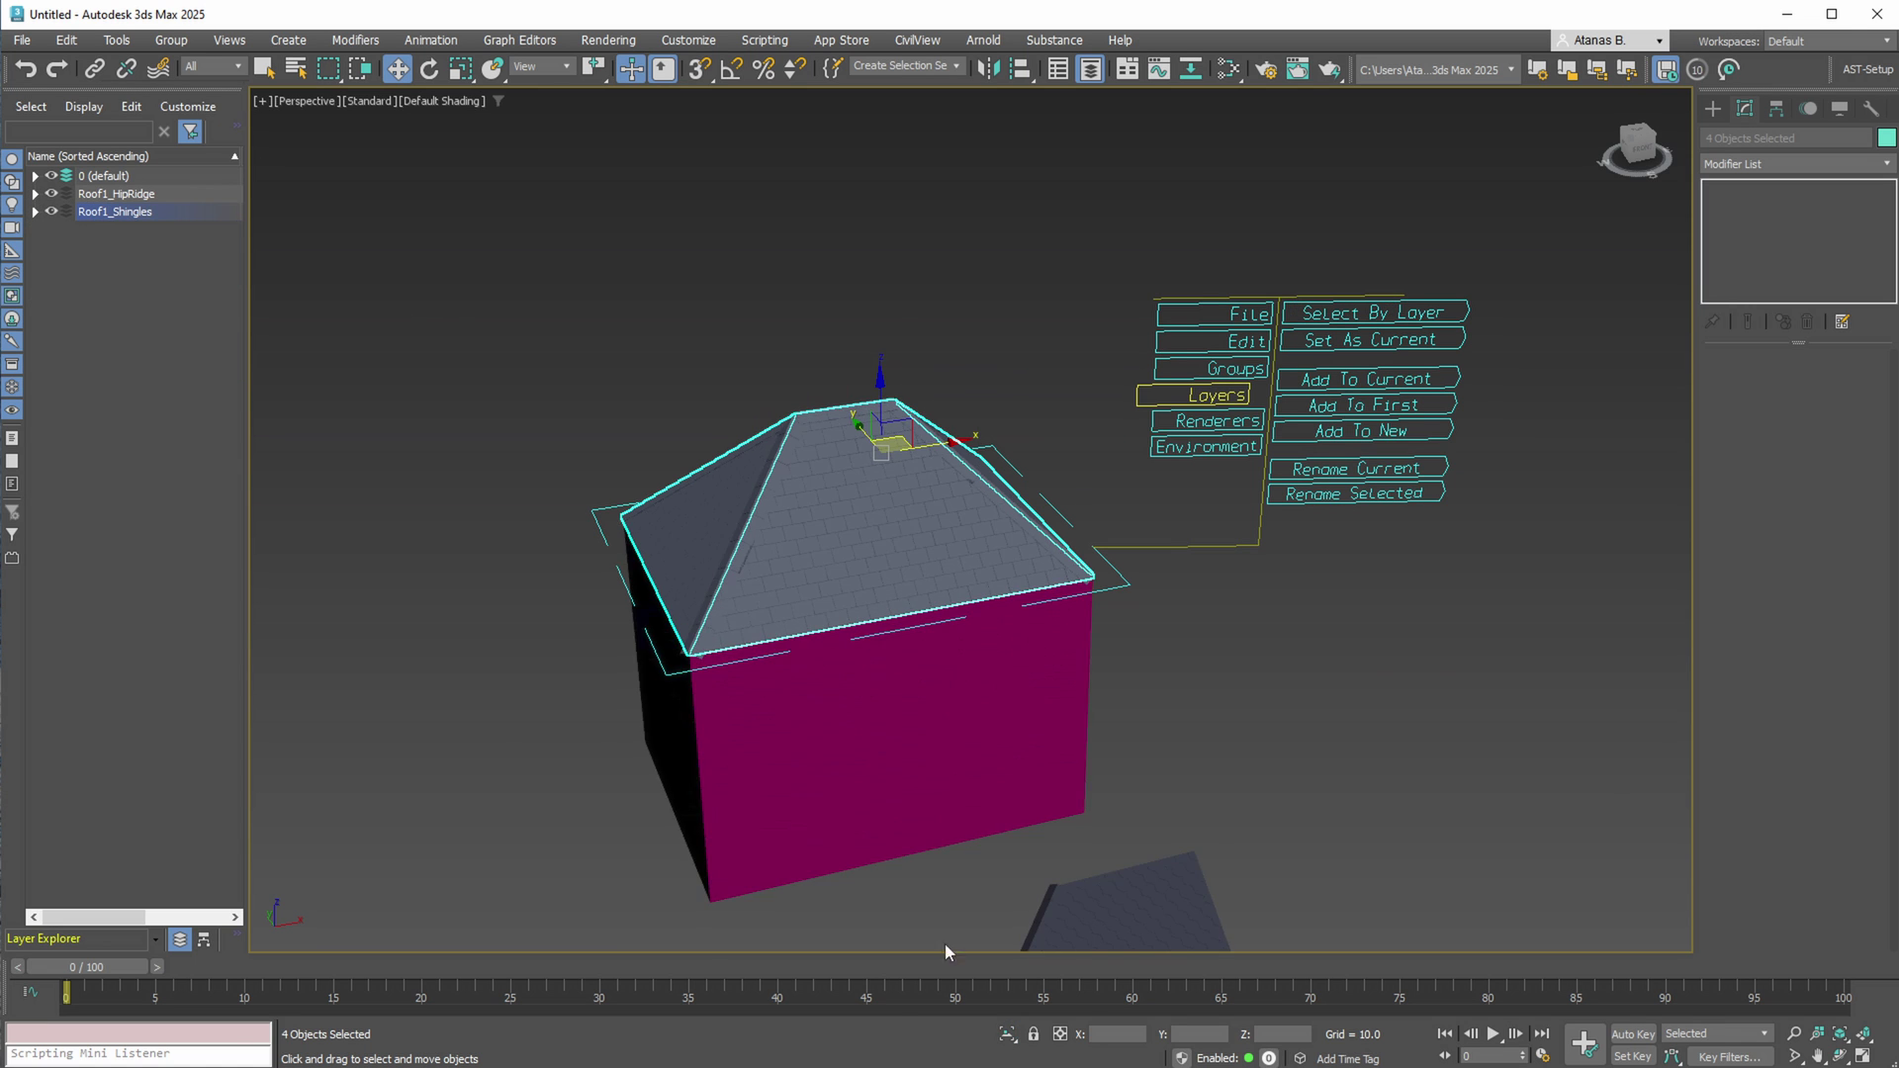
{"action": "left_click", "coordinate": [50, 194]}
{"action": "left_click", "coordinate": [50, 212]}
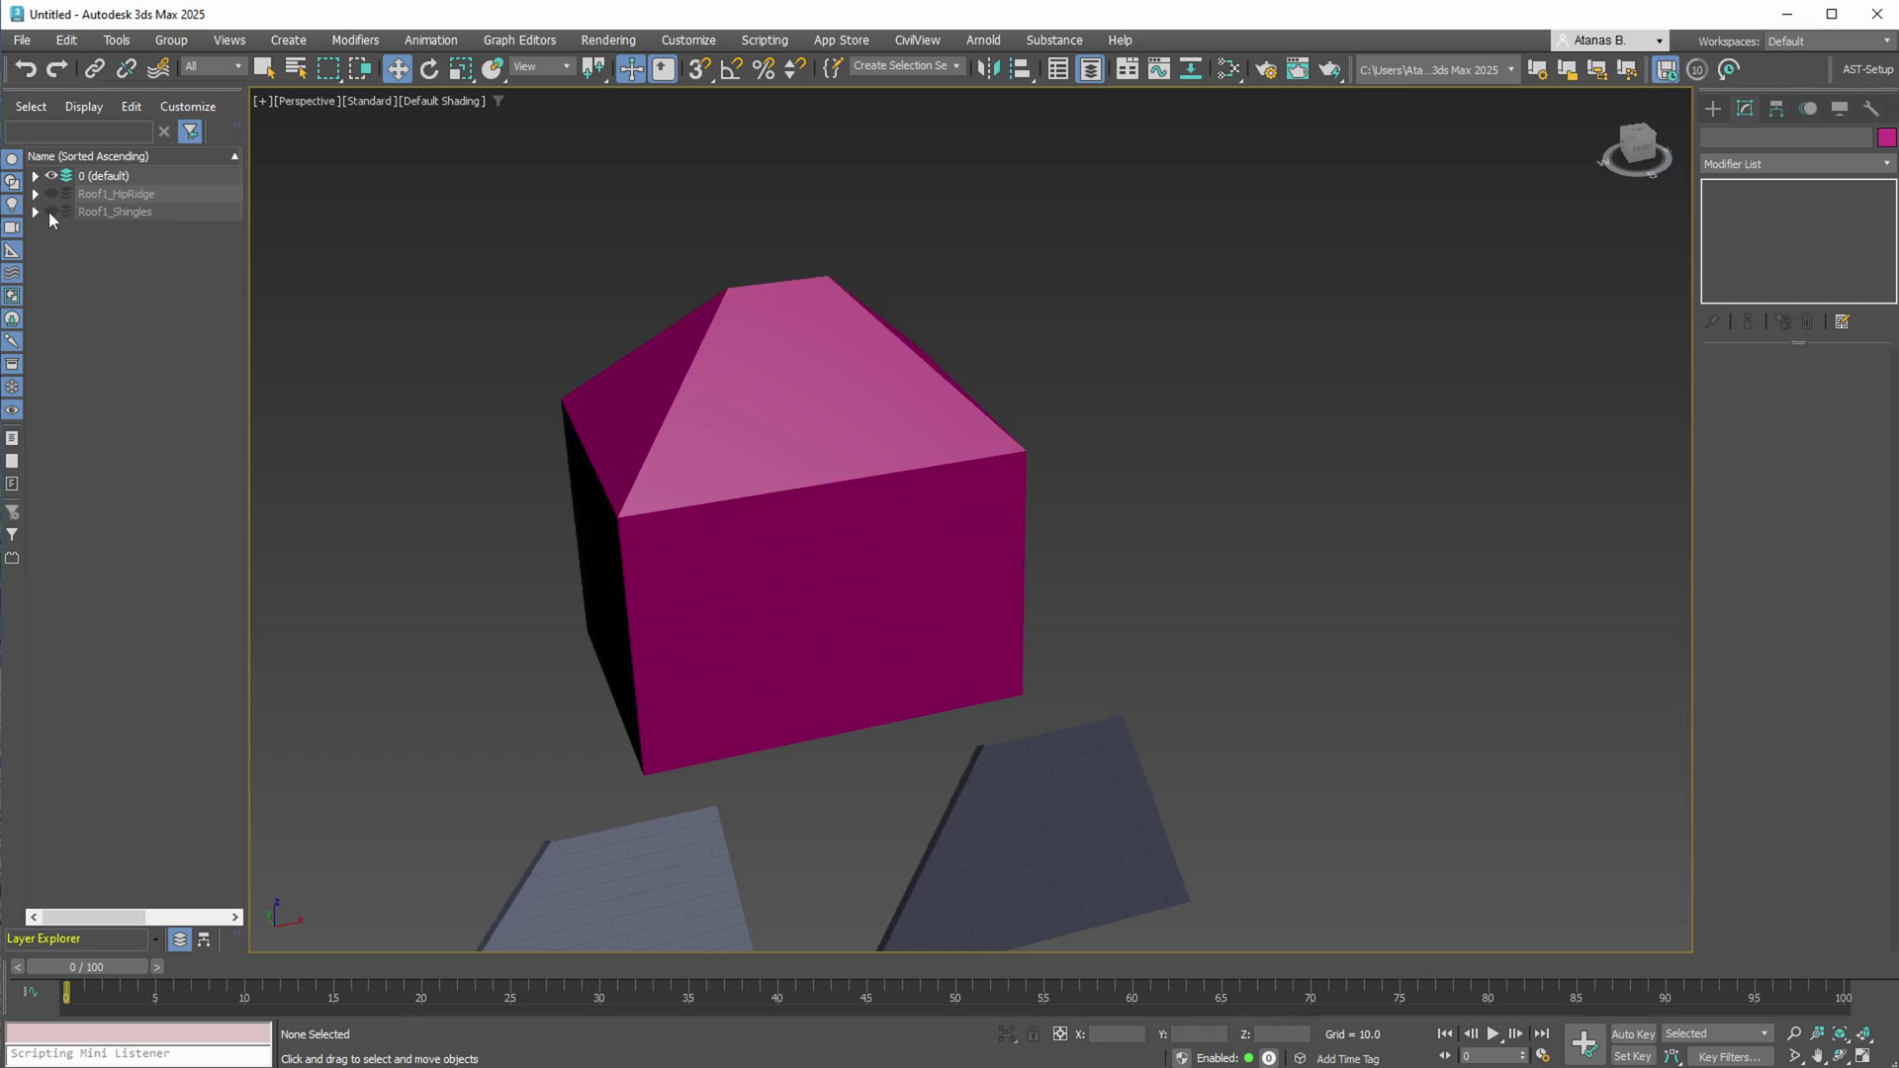
- Select the ridge cap of the hexagonal shingle sample and look at its pattern up close
{"action": "scroll", "coordinate": [958, 615], "scroll_direction": "up", "scroll_amount": 3}
{"action": "left_click", "coordinate": [1027, 692]}
{"action": "scroll", "coordinate": [1028, 683], "scroll_direction": "up", "scroll_amount": 3}
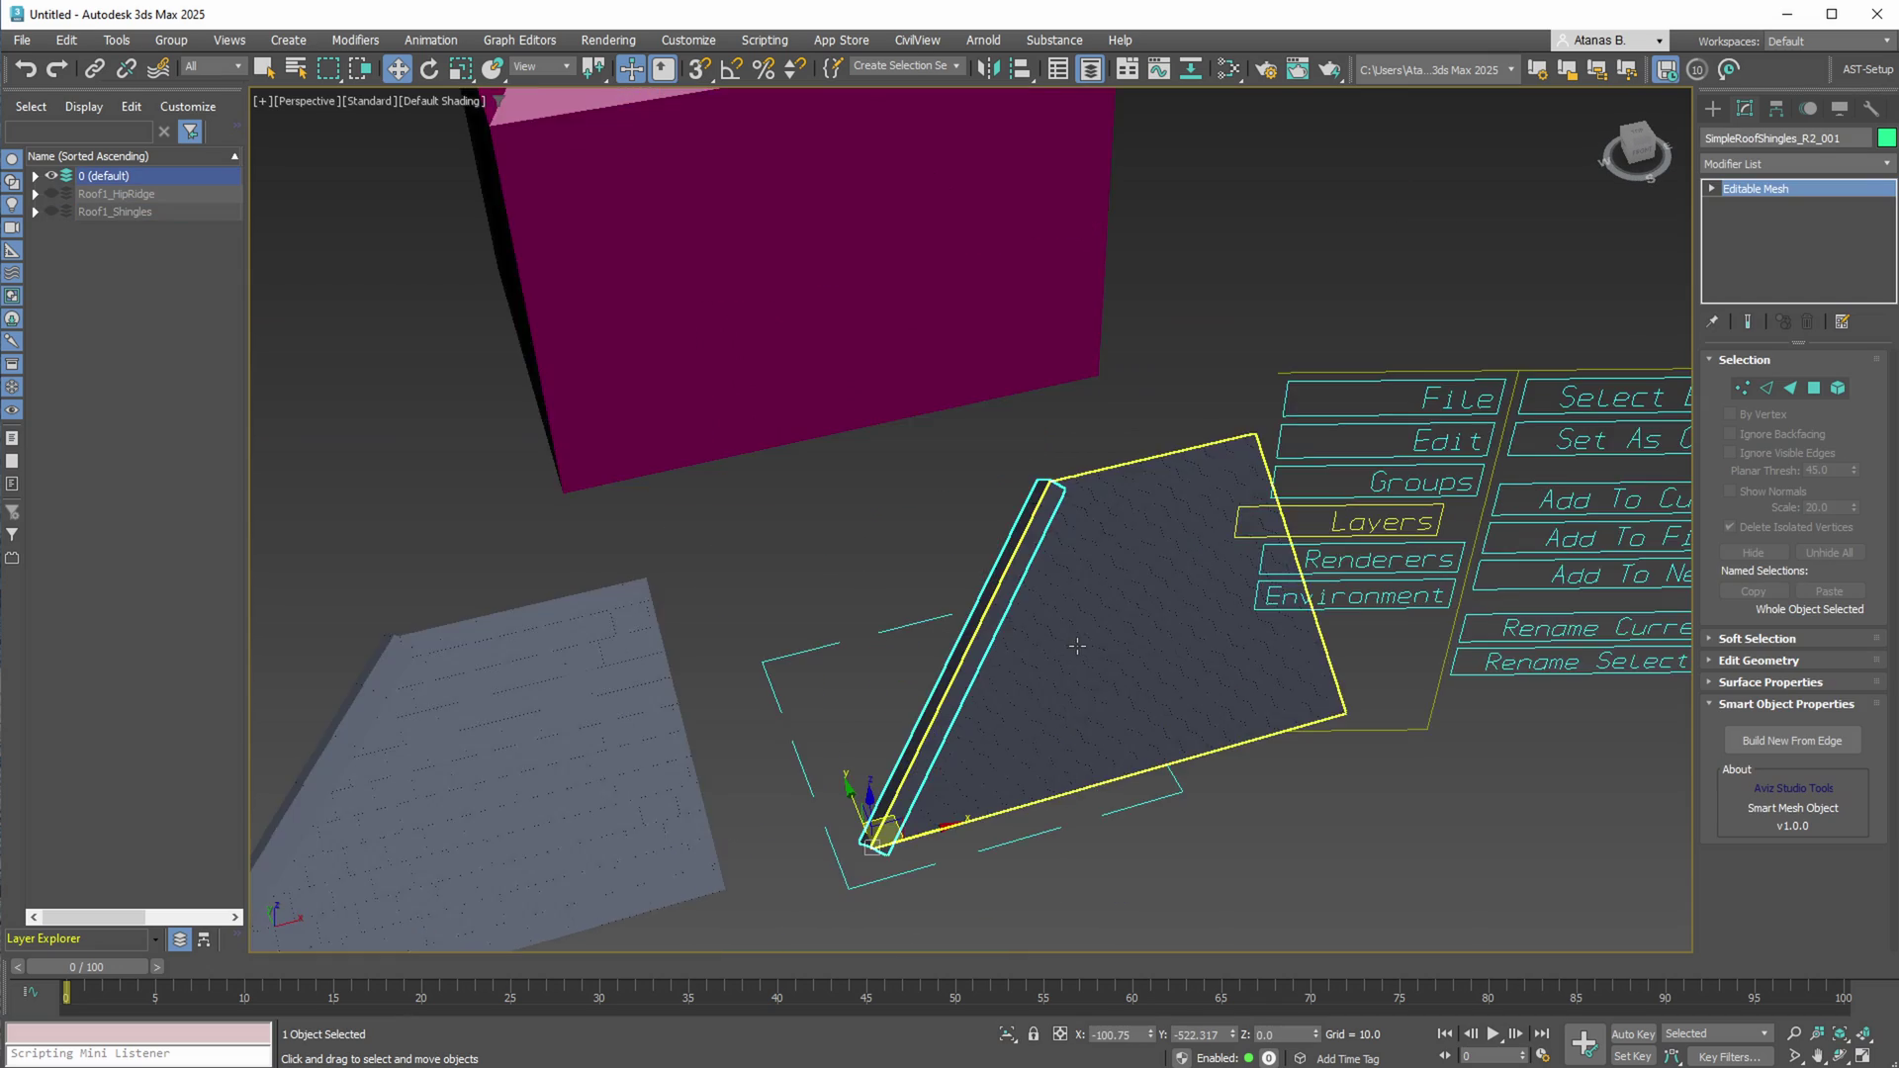
{"action": "middle_click_drag", "start_coordinate": [1025, 653], "coordinate": [929, 615], "text": "alt"}
{"action": "scroll", "coordinate": [984, 629], "scroll_direction": "up", "scroll_amount": 3}
{"action": "scroll", "coordinate": [988, 775], "scroll_direction": "down", "scroll_amount": 6}
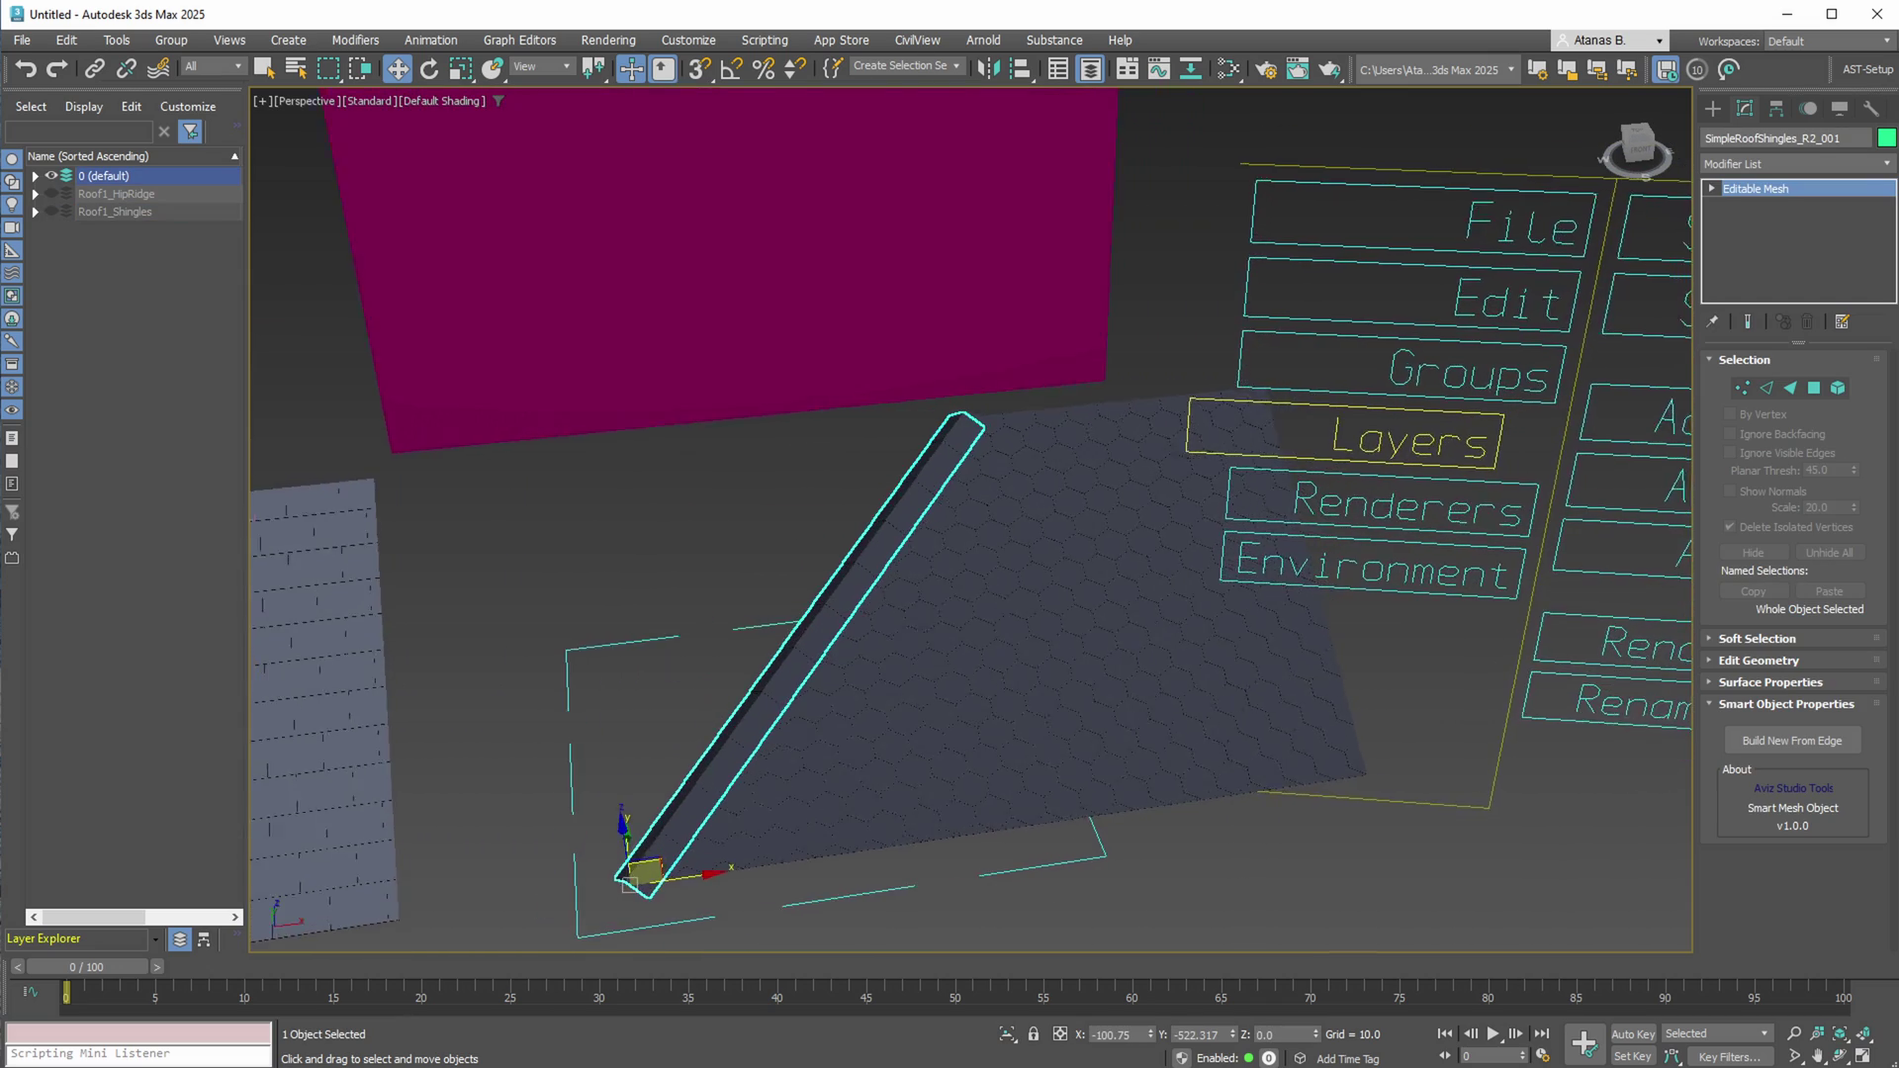
{"action": "middle_click_drag", "start_coordinate": [990, 785], "coordinate": [1009, 797]}
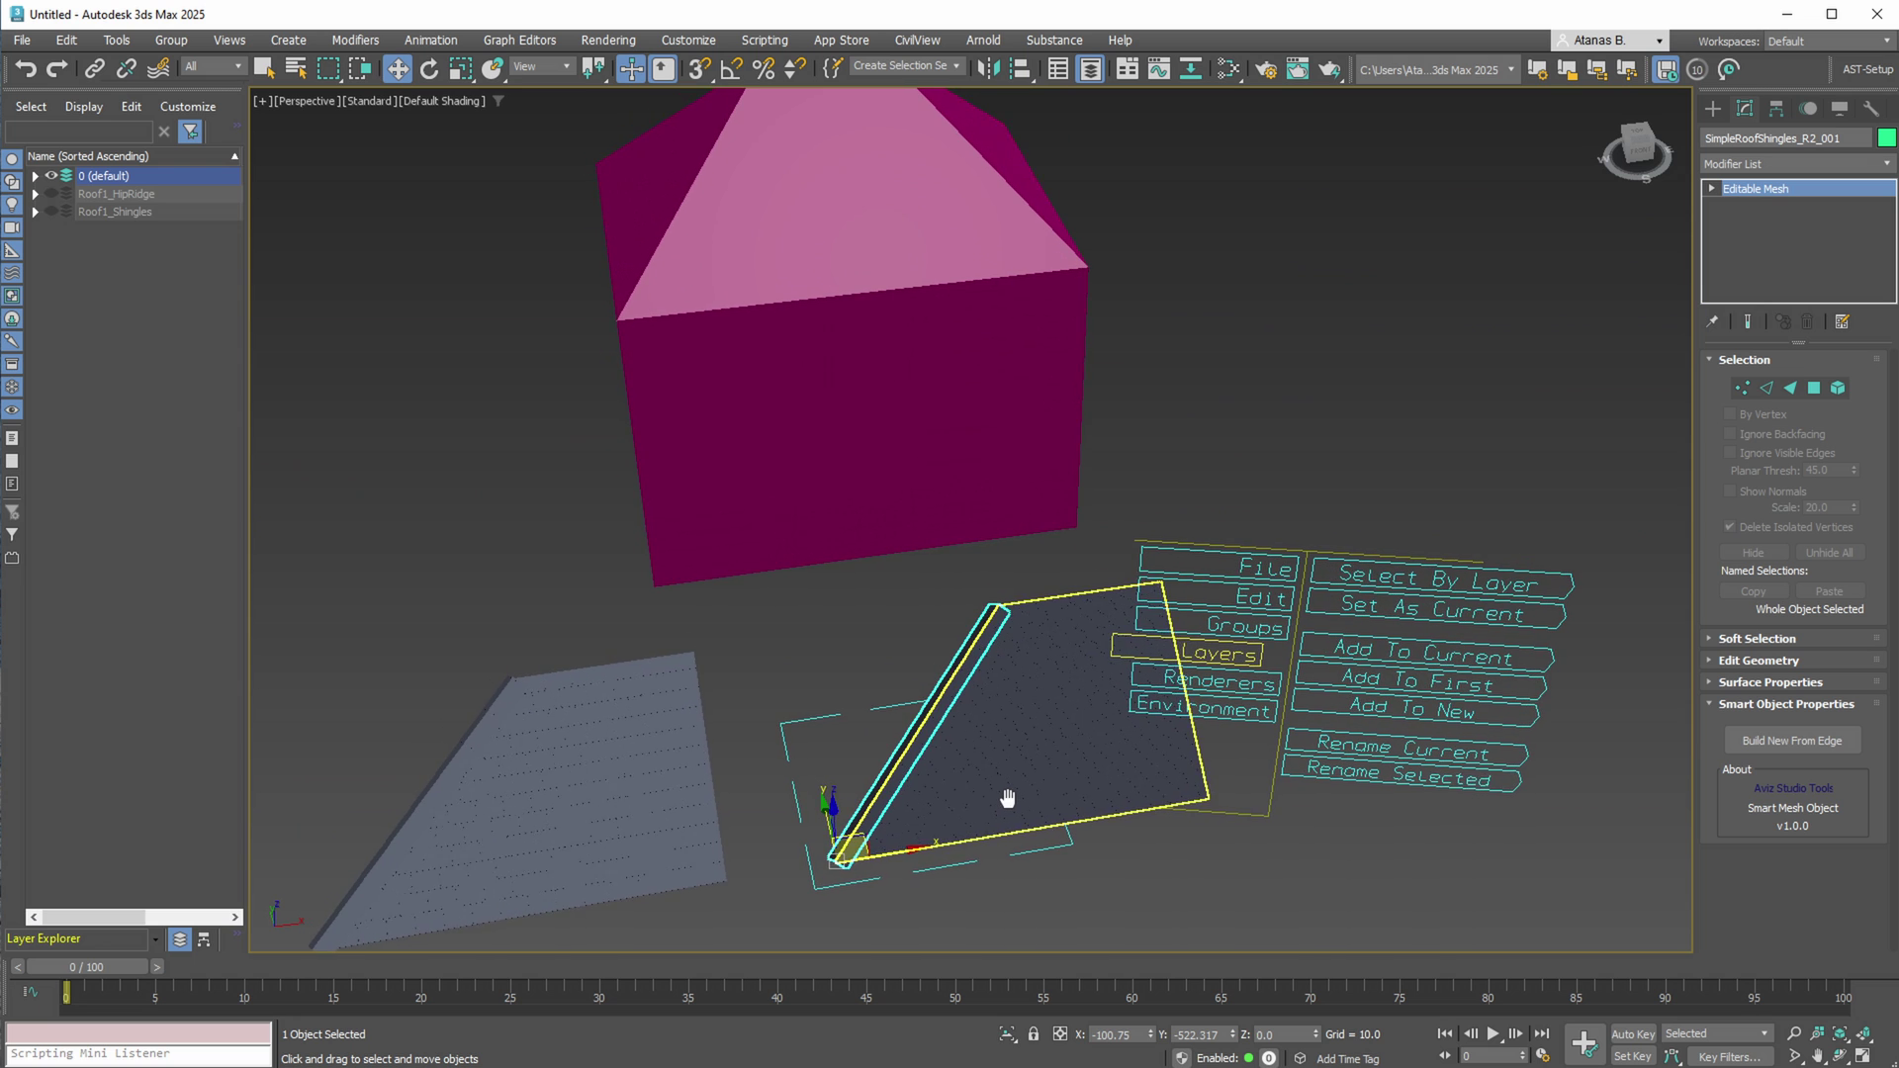
- Build new ridge caps from the hexagonal sample's ridge piece along the roof's top ridge and four hip edges
{"action": "left_click", "coordinate": [1798, 736]}
{"action": "middle_click_drag", "start_coordinate": [963, 406], "coordinate": [969, 584], "text": "alt"}
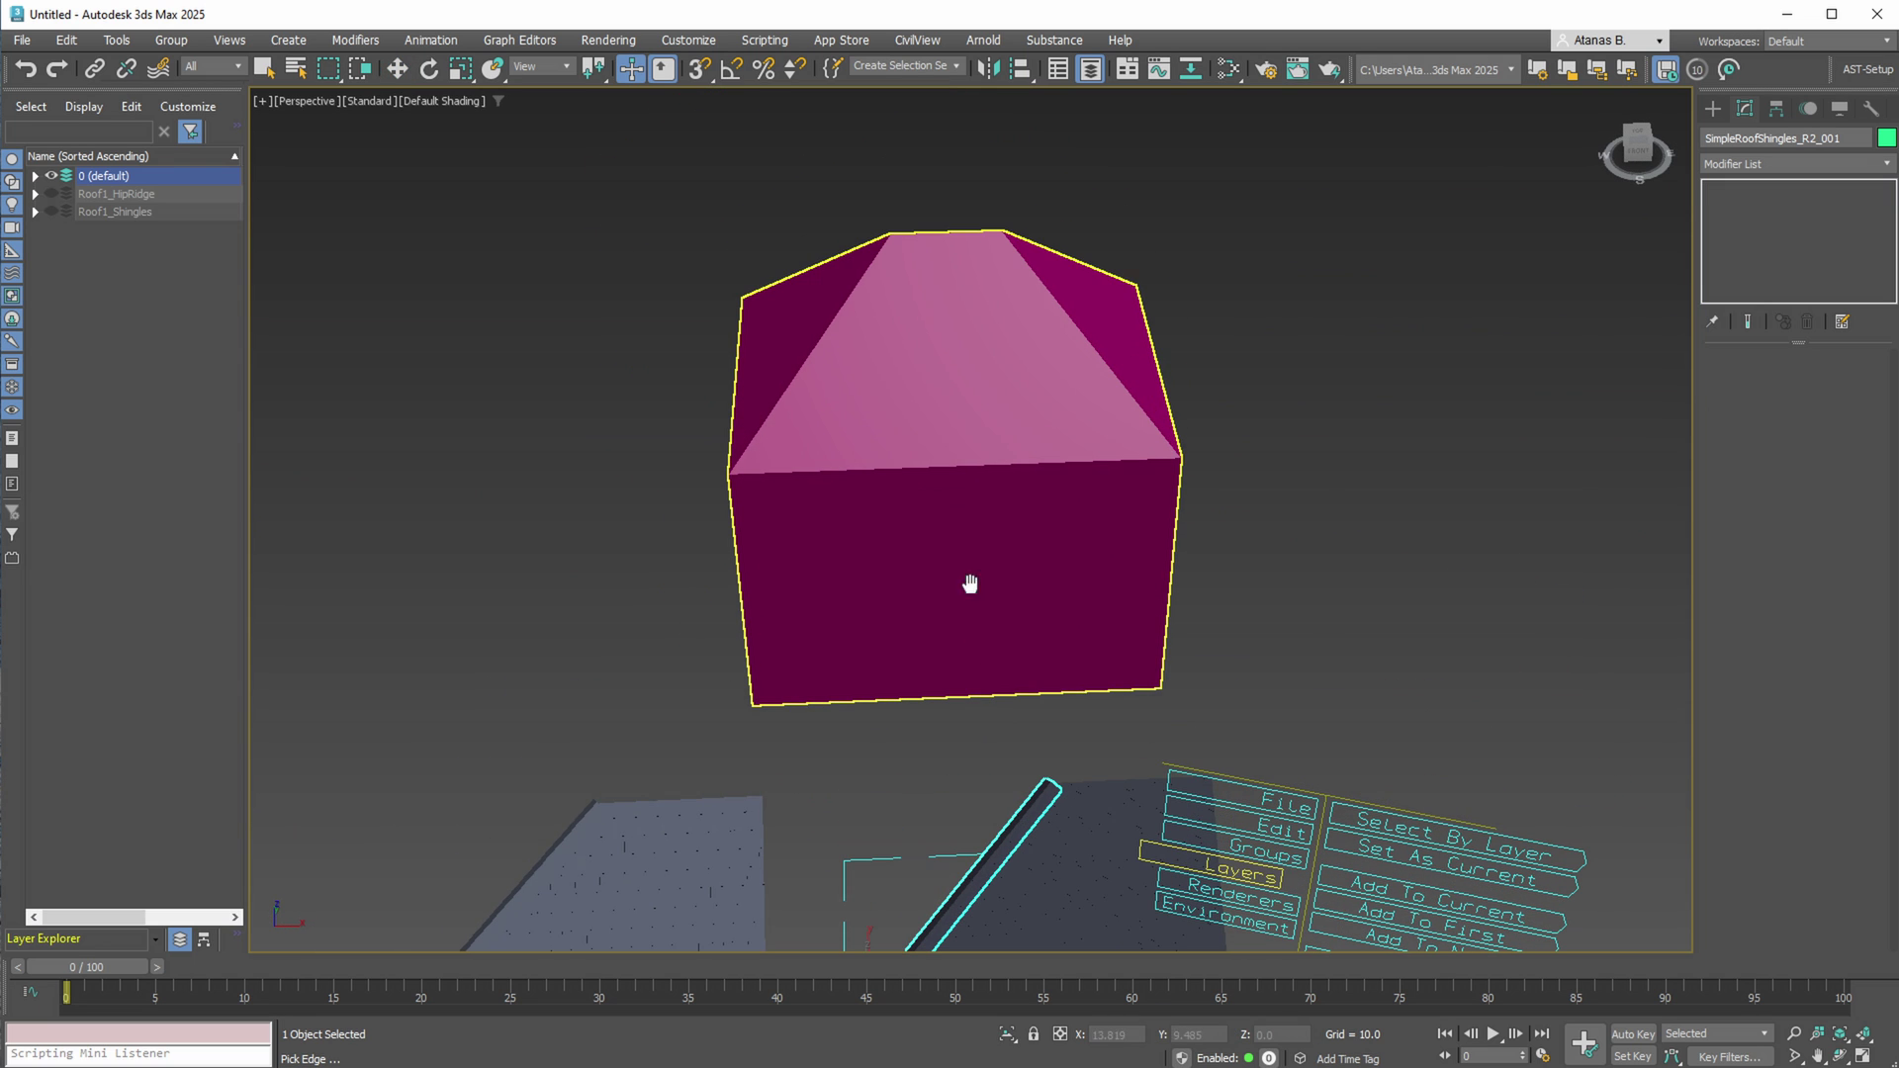
{"action": "left_click", "coordinate": [793, 380]}
{"action": "left_click", "coordinate": [1089, 340]}
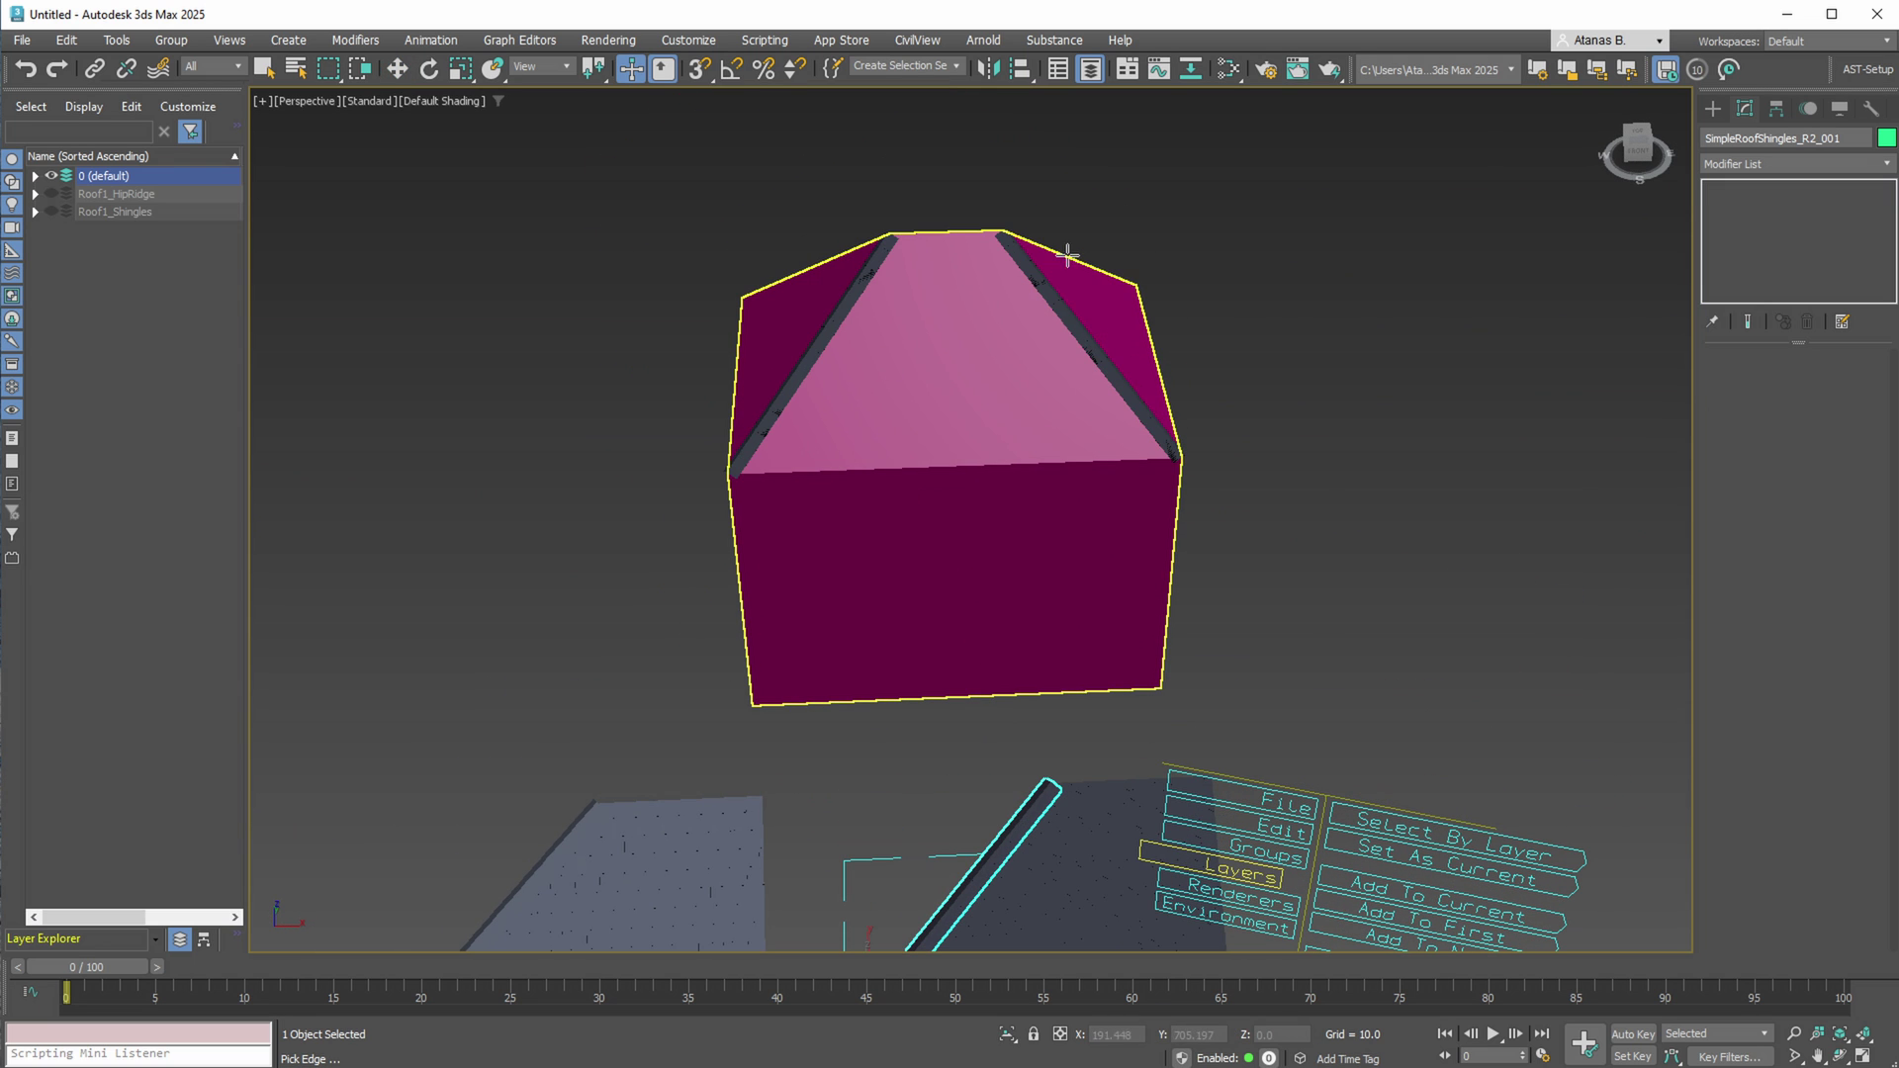
{"action": "middle_click_drag", "start_coordinate": [1098, 274], "coordinate": [1051, 588], "text": "alt"}
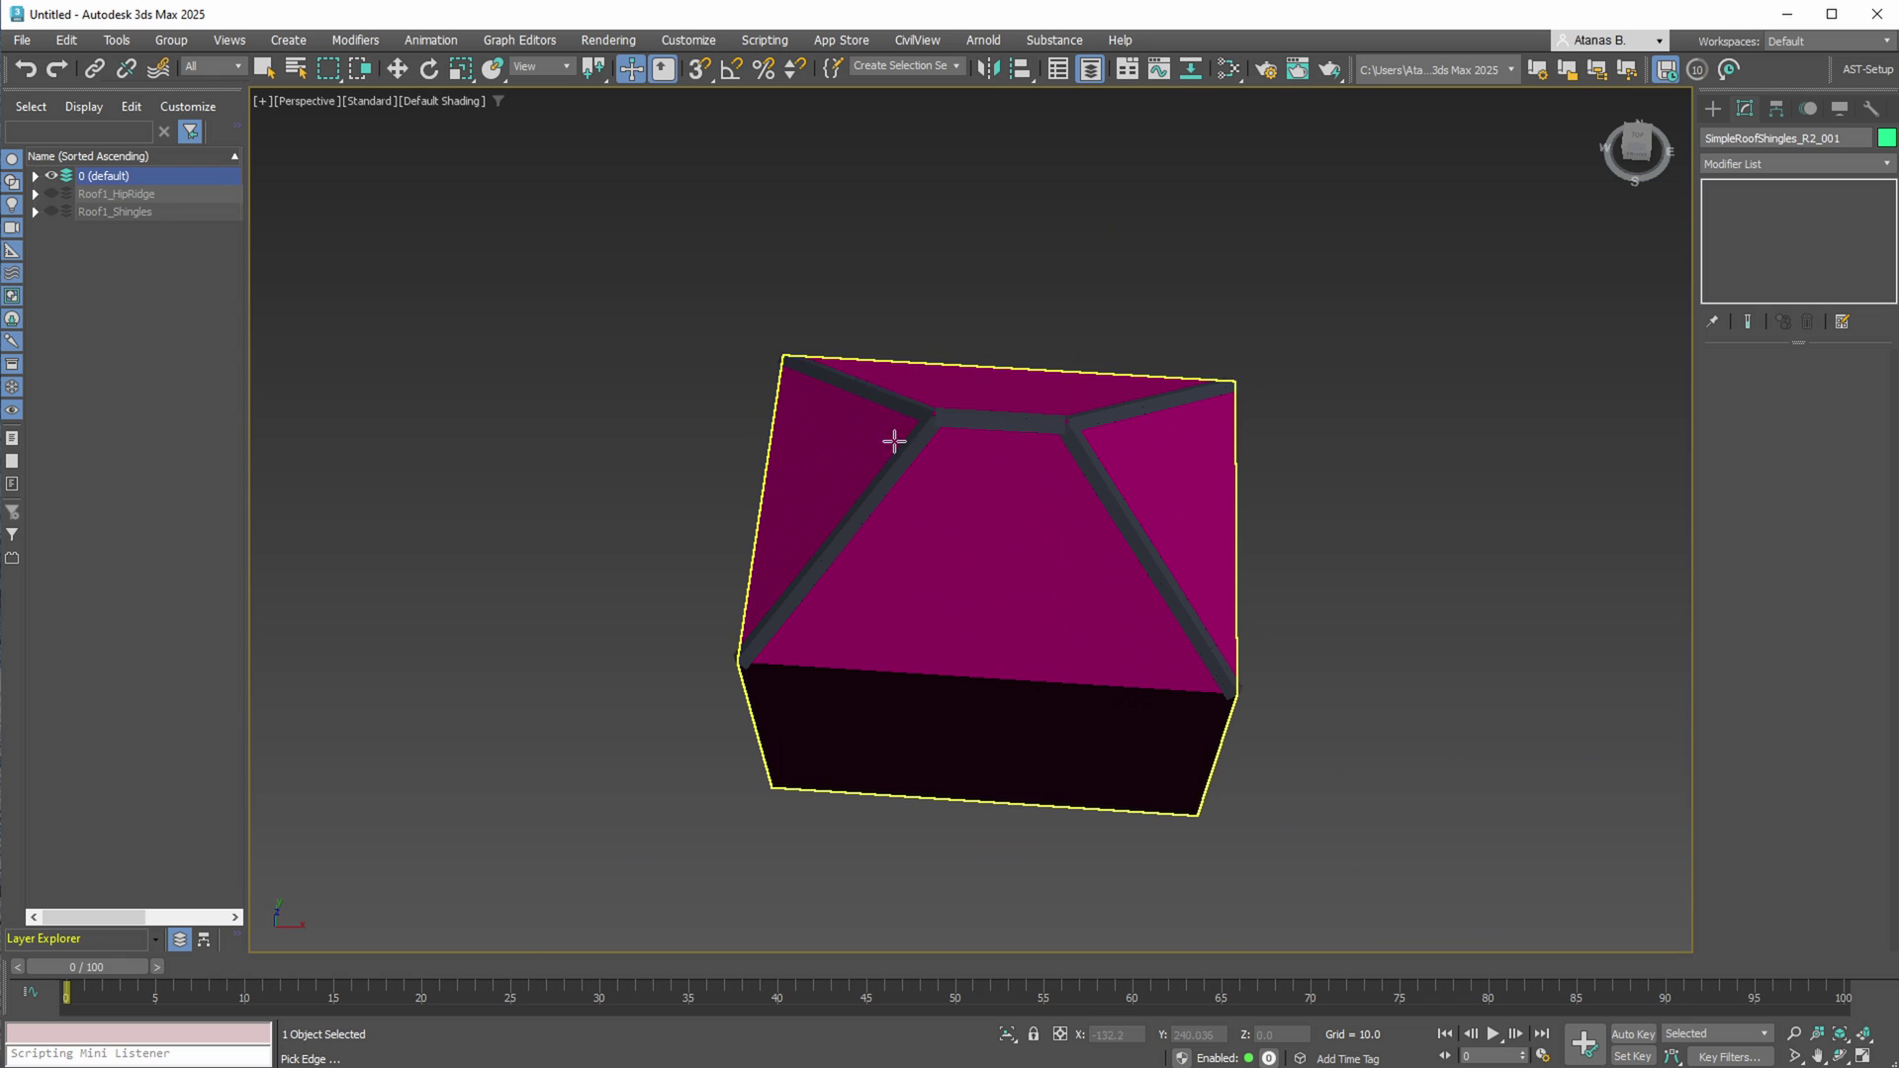
{"action": "middle_click_drag", "start_coordinate": [894, 441], "coordinate": [1143, 198], "text": "alt"}
{"action": "right_click", "coordinate": [1133, 369]}
- Select the five new ridge caps without the house and add them to a new layer named Roof2_HipRidge
{"action": "middle_click_drag", "start_coordinate": [1133, 369], "coordinate": [1209, 497]}
{"action": "double_click", "coordinate": [740, 444]}
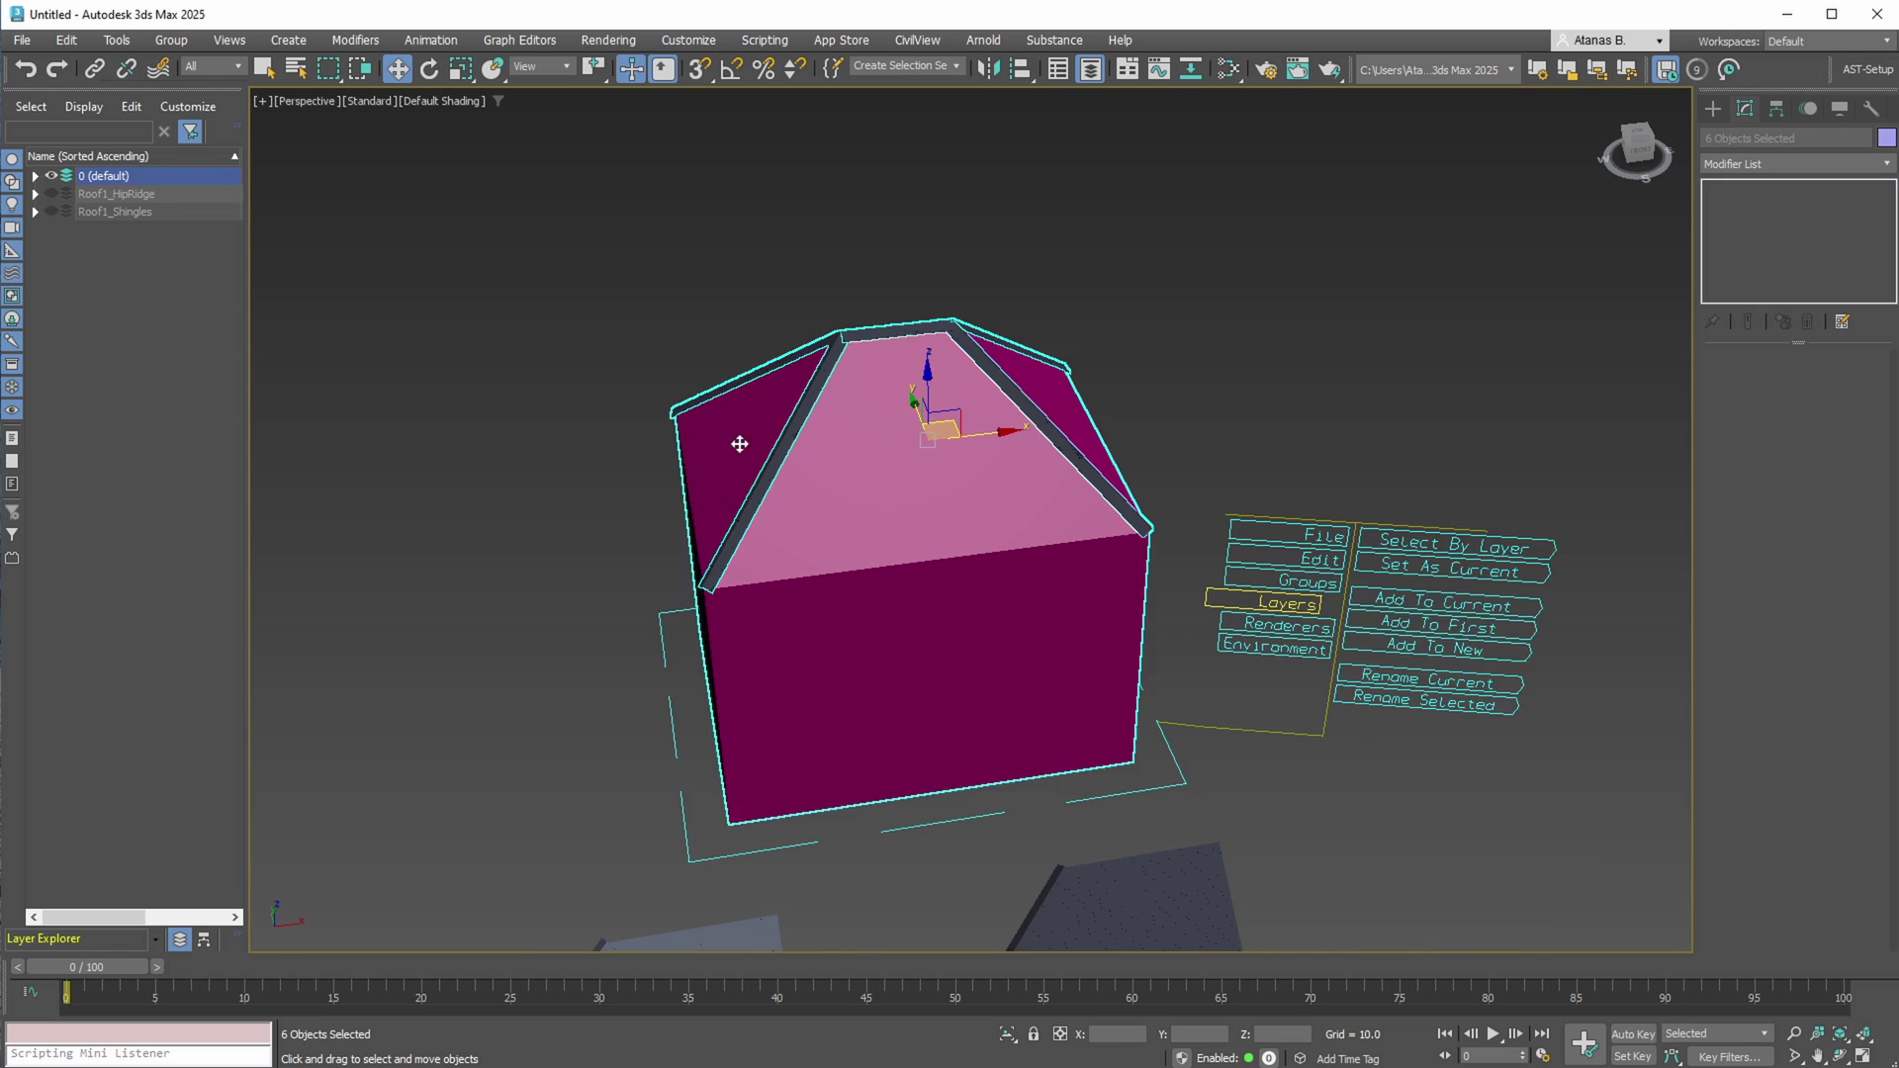
{"action": "left_click", "coordinate": [740, 445], "text": "alt"}
{"action": "middle_click_drag", "start_coordinate": [1405, 529], "coordinate": [1351, 616]}
{"action": "left_click", "coordinate": [1373, 508]}
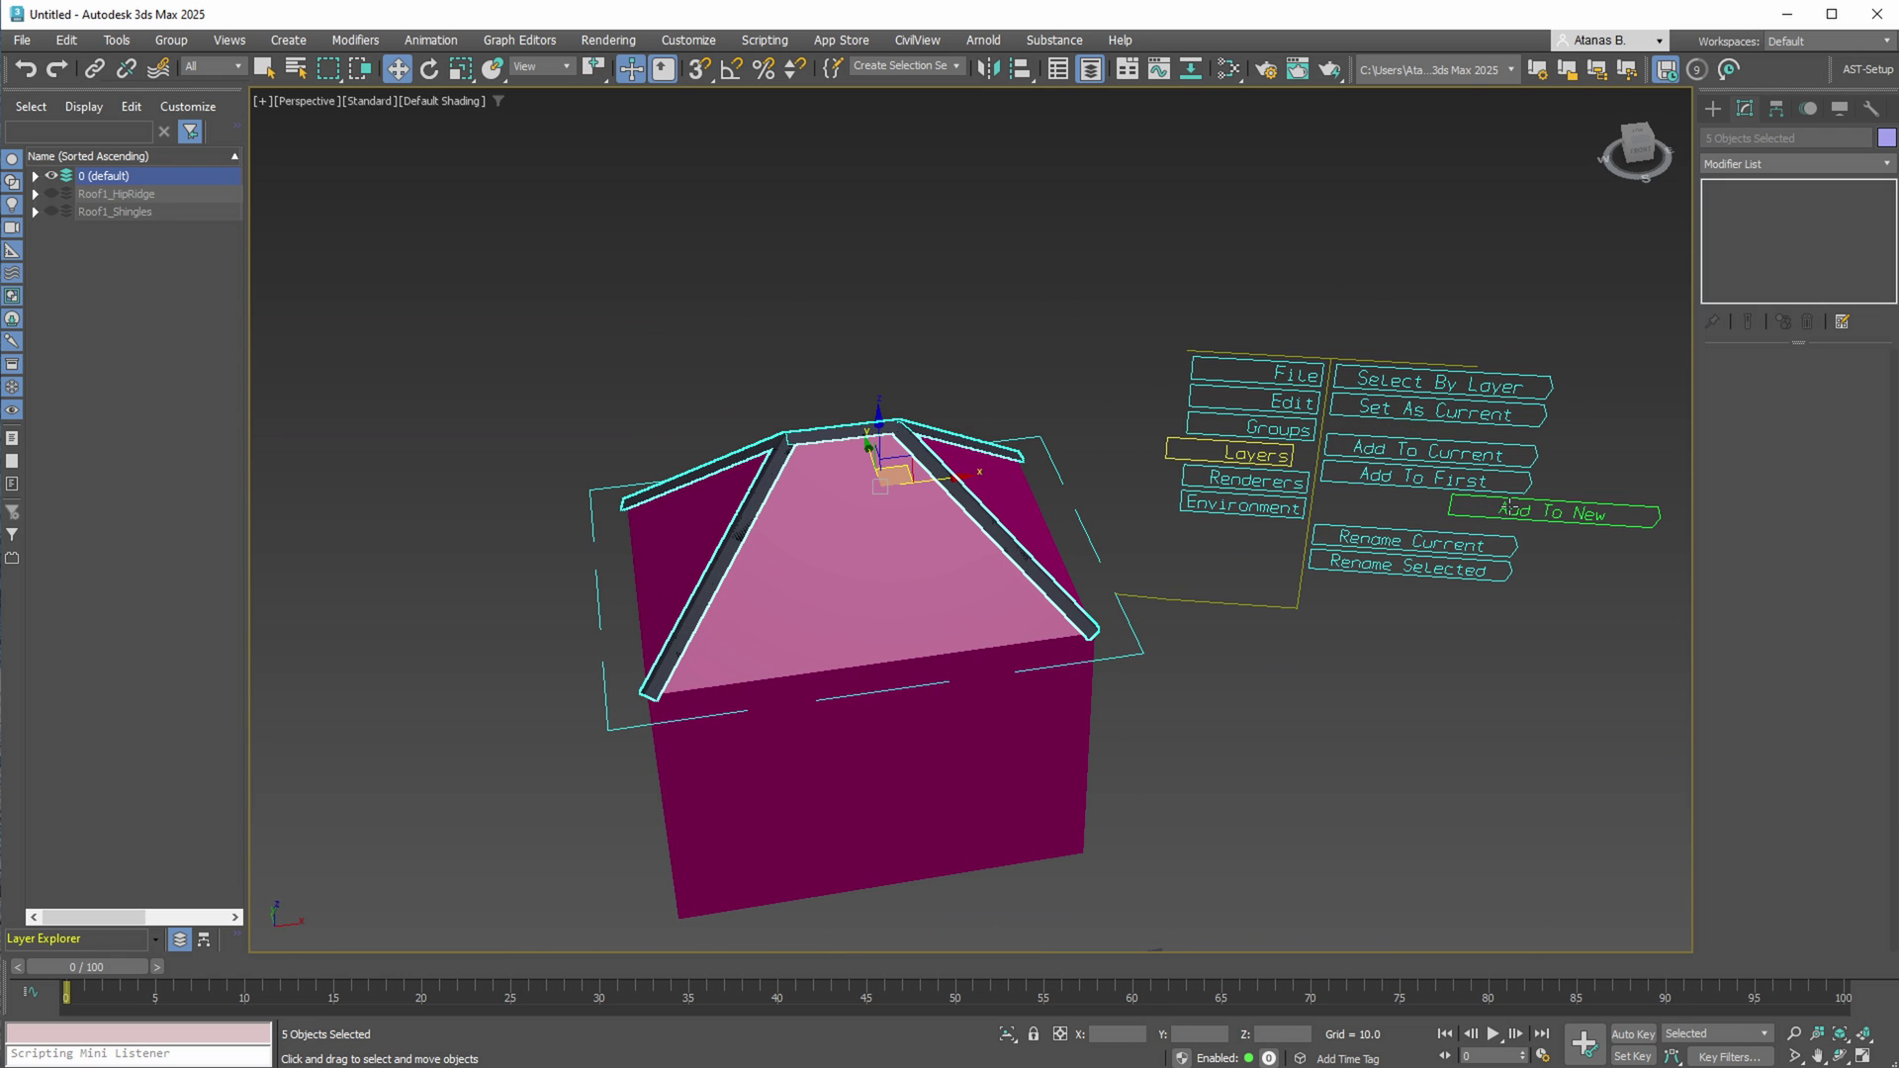
{"action": "left_click_drag", "start_coordinate": [887, 546], "coordinate": [767, 554]}
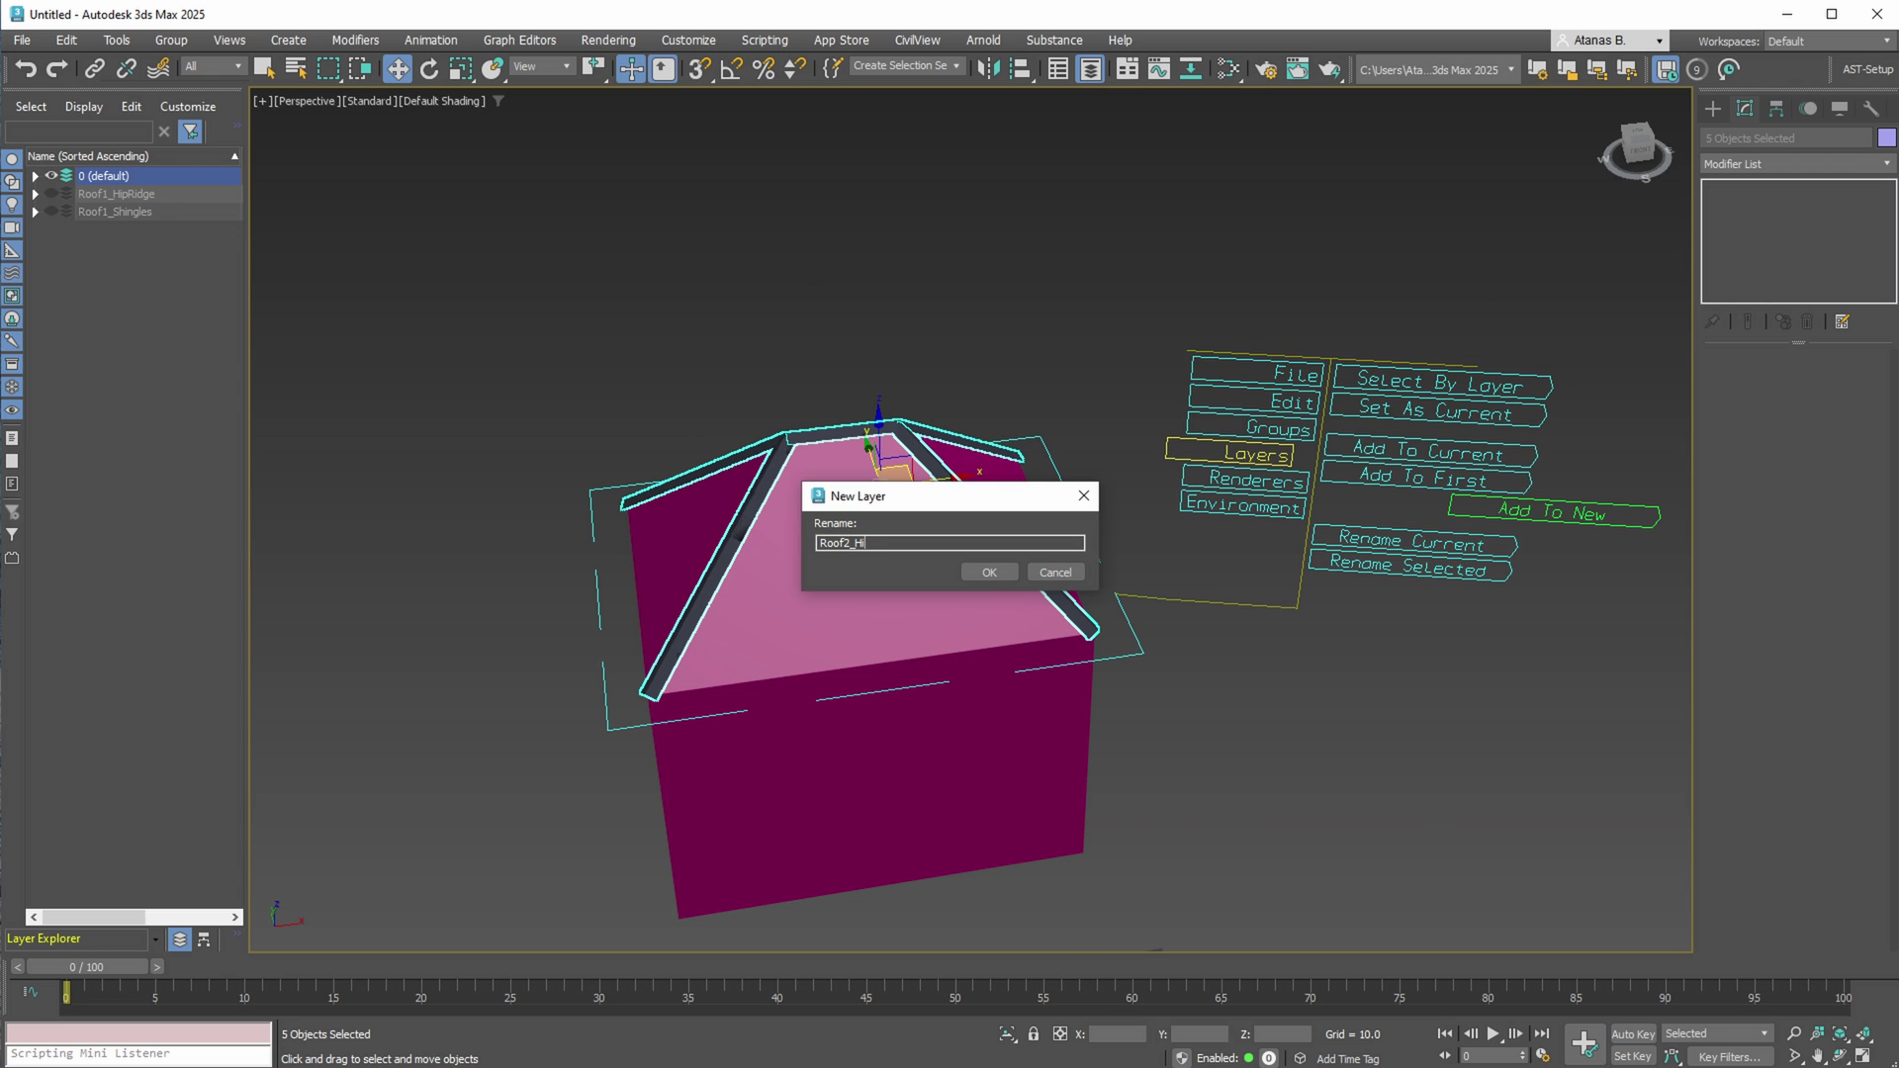
{"action": "key", "text": "Return"}
- Build new shingle panels from the hexagonal shingle surface on all four roof polygons
{"action": "middle_click_drag", "start_coordinate": [1019, 604], "coordinate": [975, 495]}
{"action": "scroll", "coordinate": [971, 437], "scroll_direction": "down", "scroll_amount": 1}
{"action": "left_click", "coordinate": [1042, 838]}
{"action": "left_click", "coordinate": [1796, 736]}
{"action": "left_click", "coordinate": [910, 416]}
{"action": "left_click", "coordinate": [958, 326]}
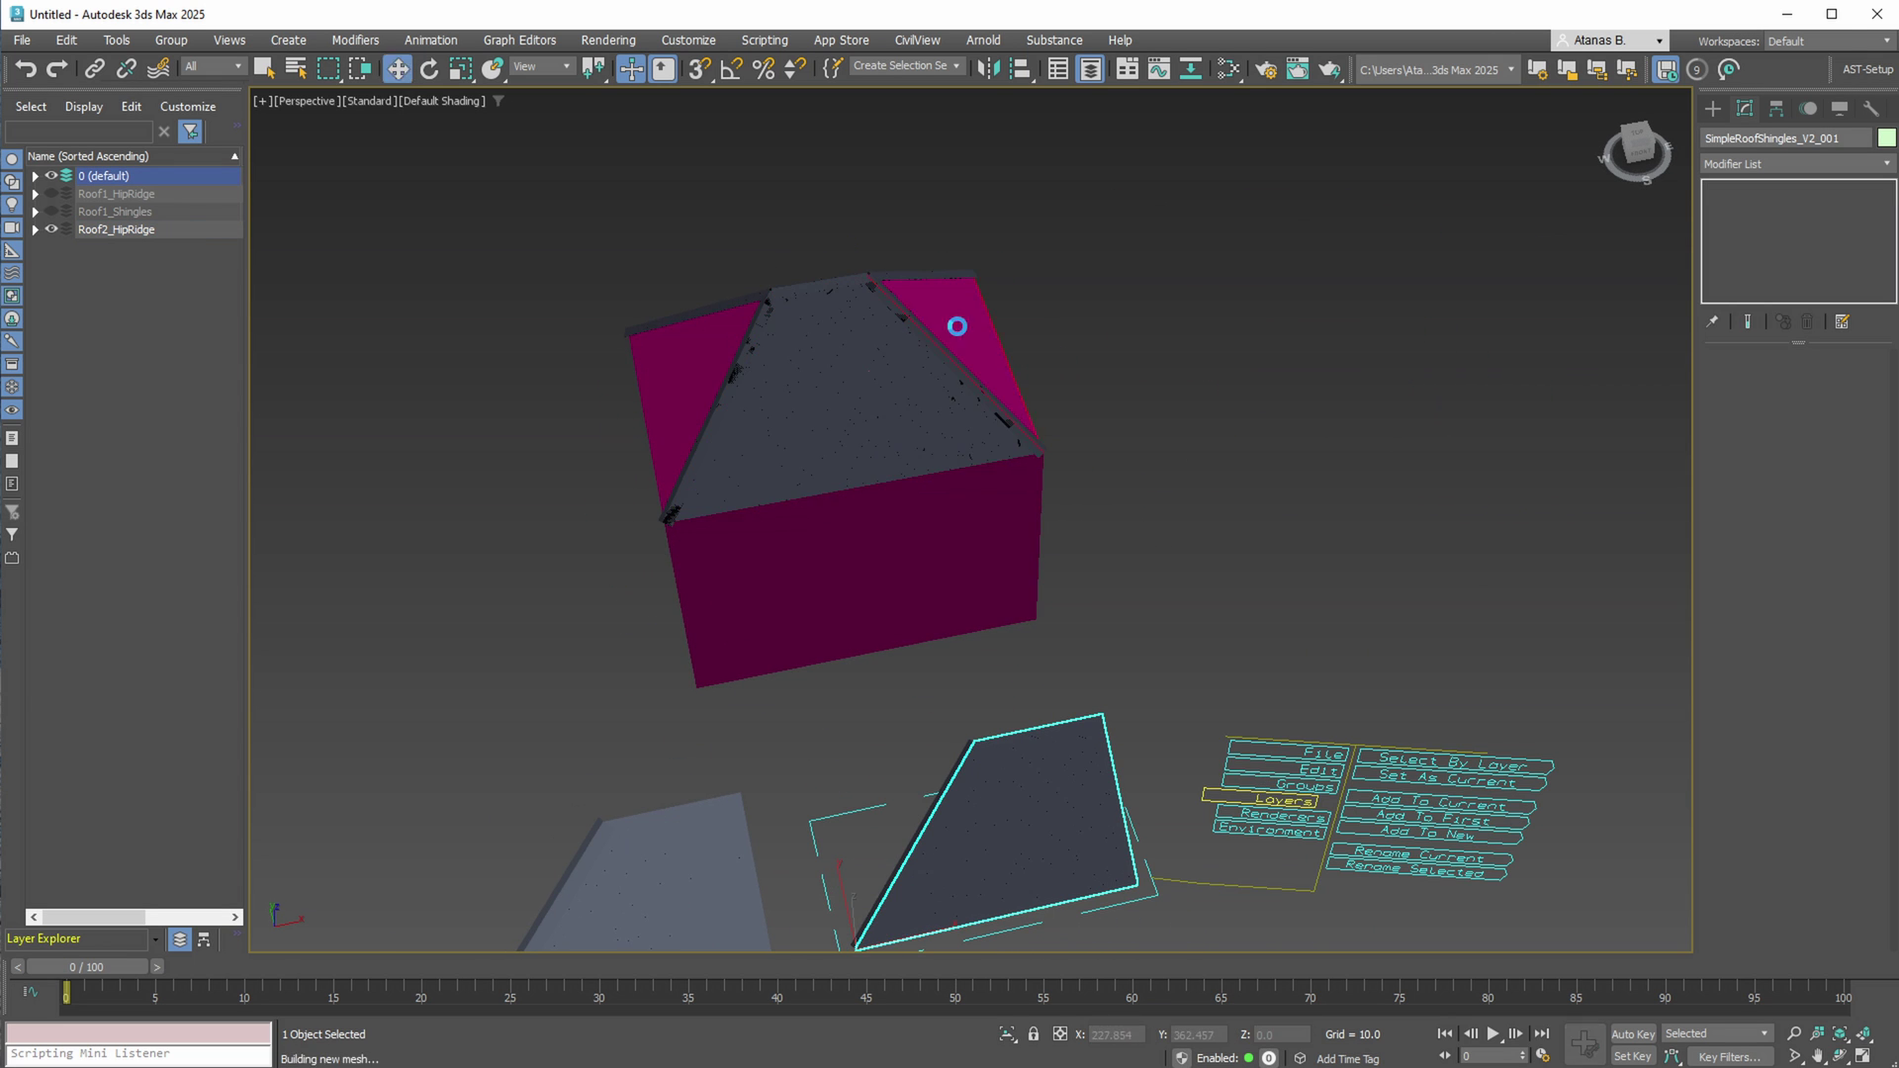
{"action": "middle_click_drag", "start_coordinate": [957, 326], "coordinate": [826, 357], "text": "alt"}
{"action": "middle_click_drag", "start_coordinate": [959, 602], "coordinate": [929, 446], "text": "alt"}
{"action": "right_click", "coordinate": [943, 516]}
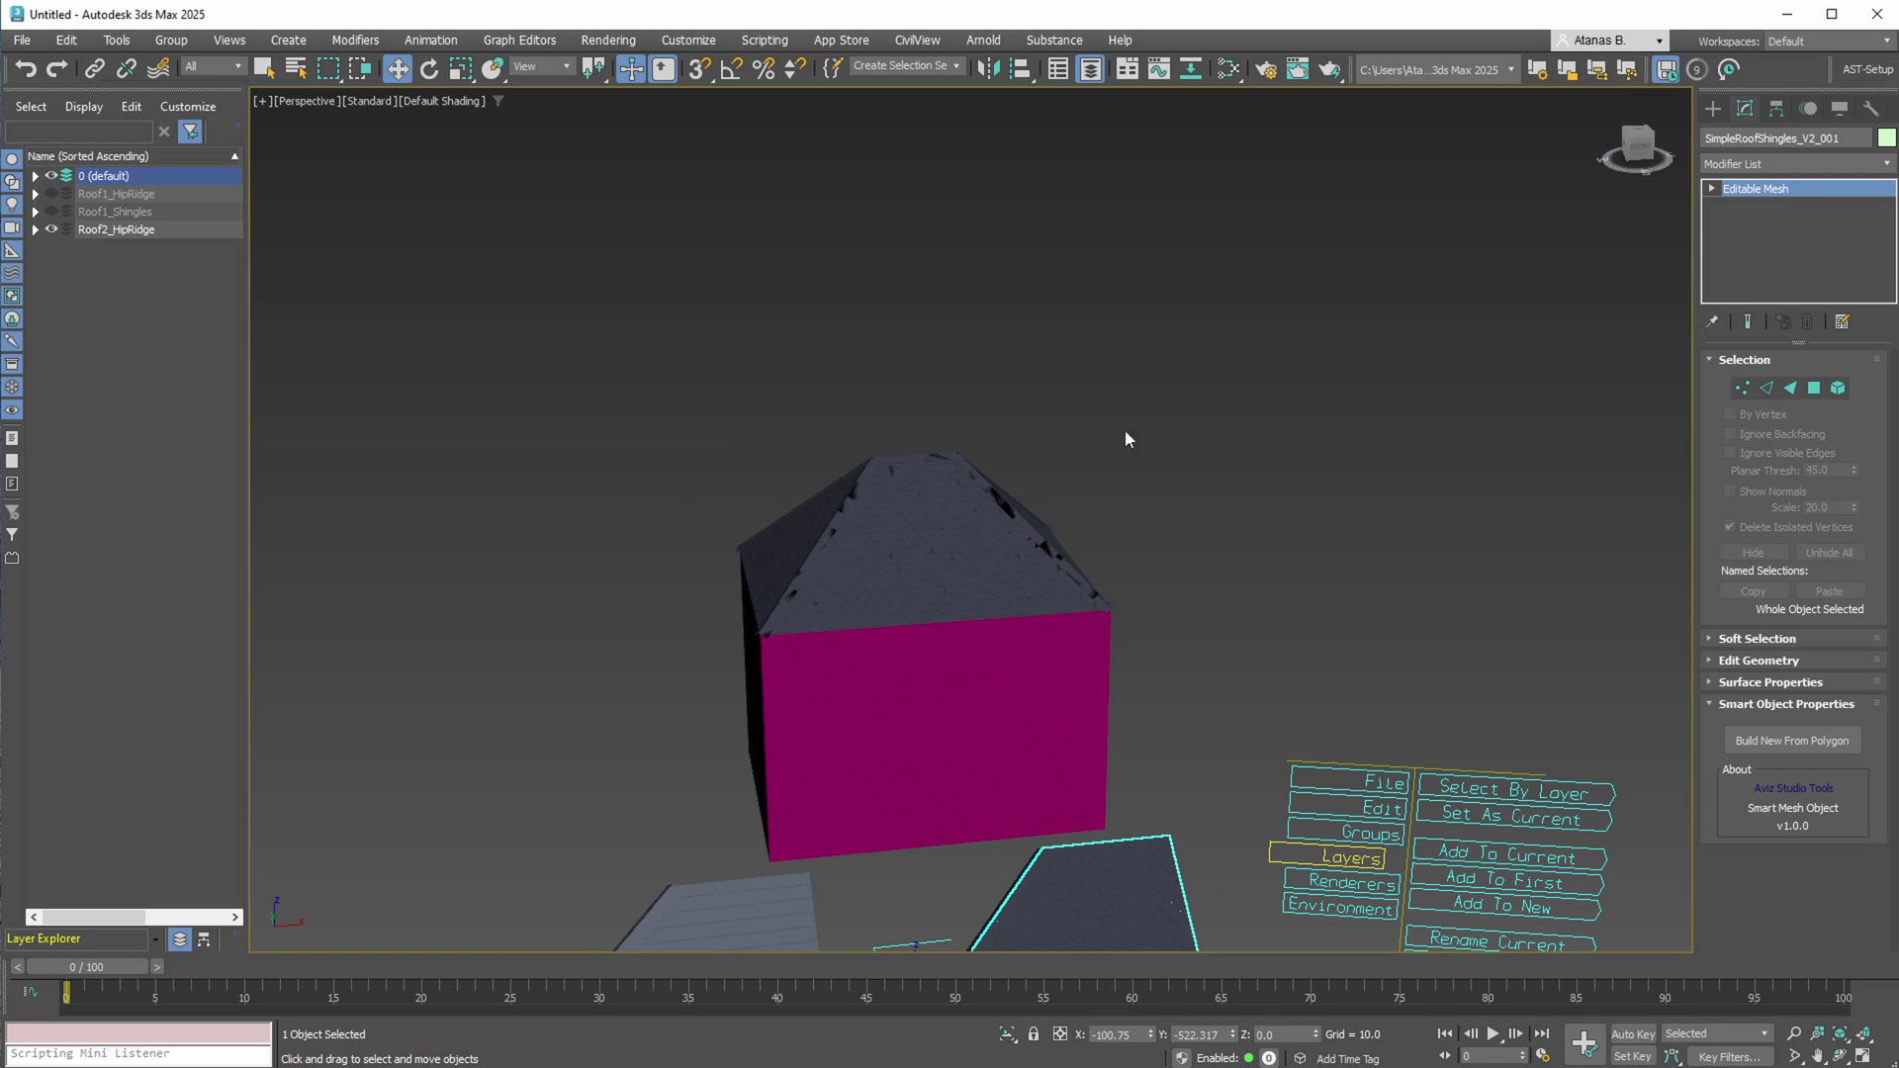
- Examine the hexagonal shingles and ridge caps on the roof up close, toggling the edged faces display on and off
{"action": "scroll", "coordinate": [1467, 326], "scroll_direction": "up", "scroll_amount": 5}
{"action": "scroll", "coordinate": [1467, 326], "scroll_direction": "down", "scroll_amount": 2}
{"action": "middle_click_drag", "start_coordinate": [1315, 435], "coordinate": [1378, 322]}
{"action": "scroll", "coordinate": [1273, 482], "scroll_direction": "up", "scroll_amount": 5}
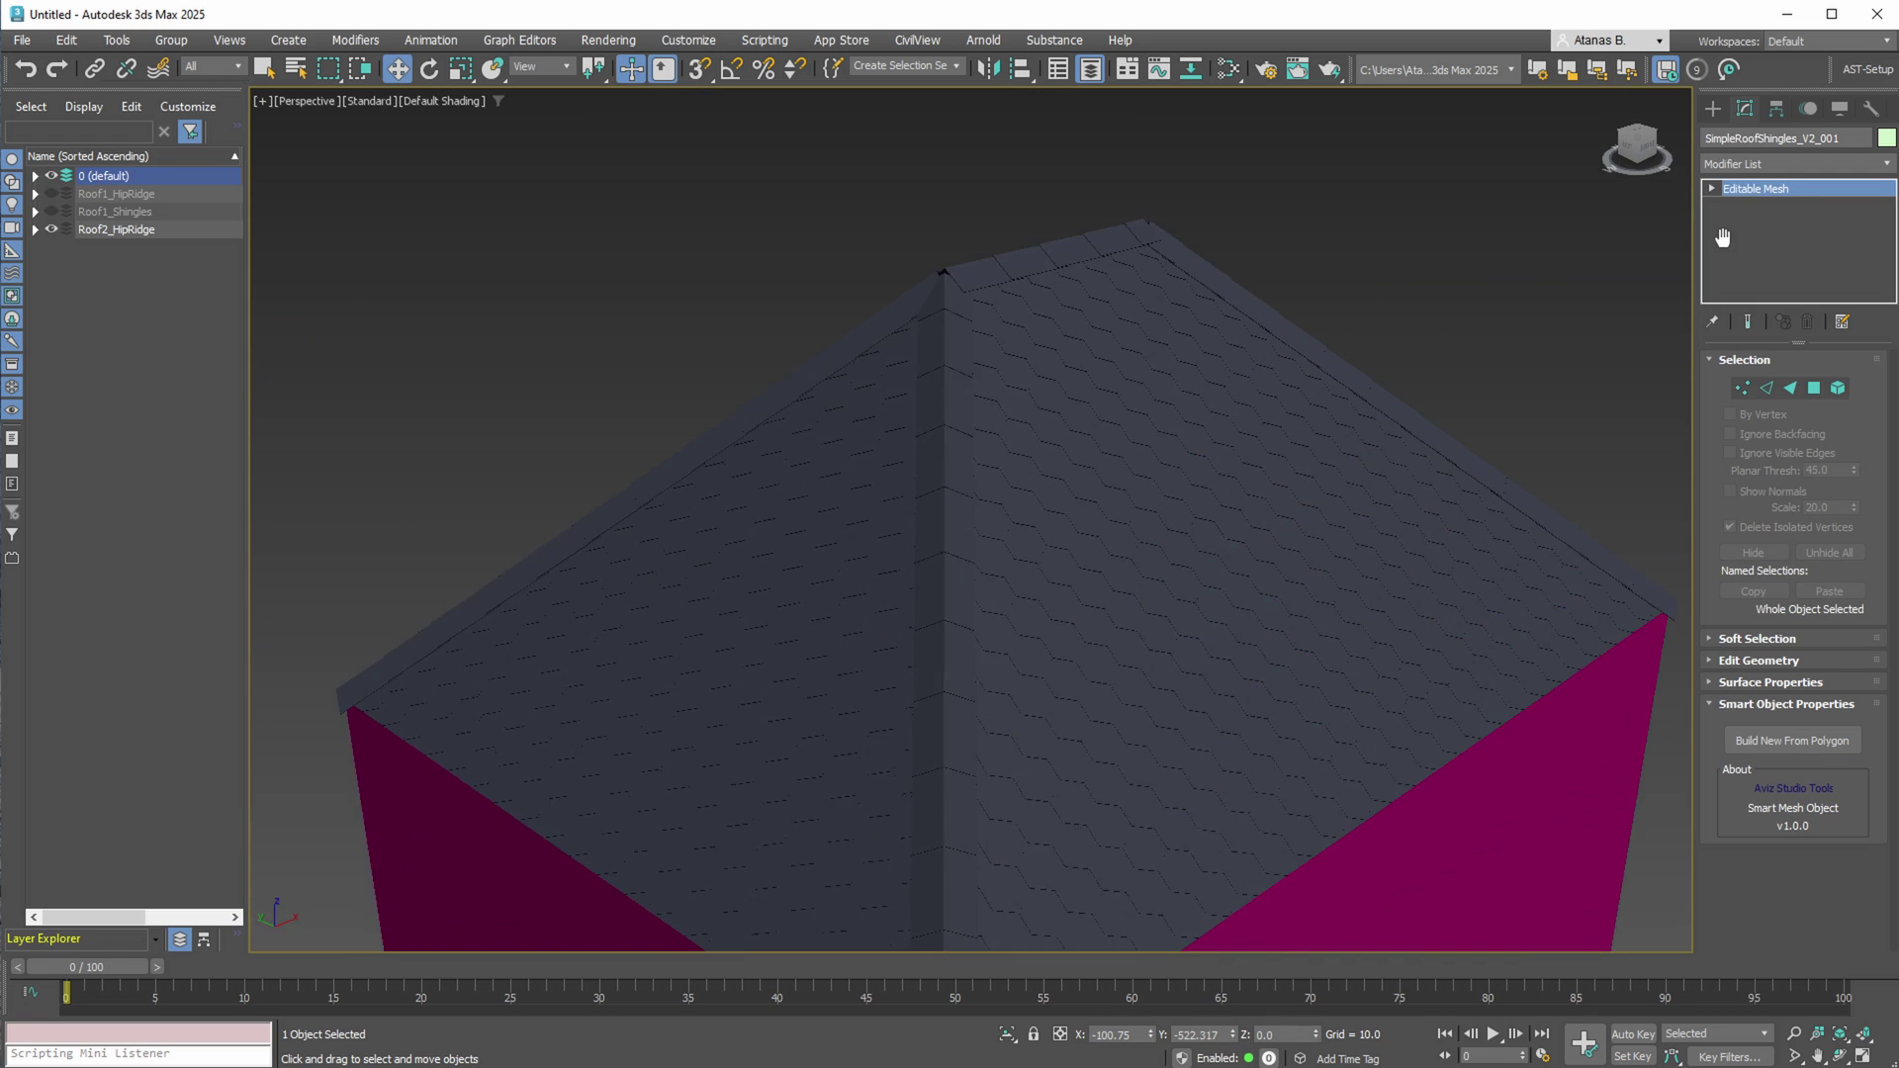
{"action": "key", "text": "F4"}
{"action": "key", "text": "F4"}
{"action": "scroll", "coordinate": [1272, 482], "scroll_direction": "down", "scroll_amount": 6}
- Select the four hexagonal shingle panels on the roof and add them to a new layer named Roof2_Shingles
{"action": "middle_click_drag", "start_coordinate": [1272, 481], "coordinate": [1122, 596], "text": "alt"}
{"action": "left_click", "coordinate": [996, 593]}
{"action": "left_click", "coordinate": [1123, 595], "text": "ctrl"}
{"action": "left_click", "coordinate": [974, 487], "text": "ctrl"}
{"action": "left_click", "coordinate": [848, 538], "text": "ctrl"}
{"action": "middle_click_drag", "start_coordinate": [848, 538], "coordinate": [945, 479], "text": "alt"}
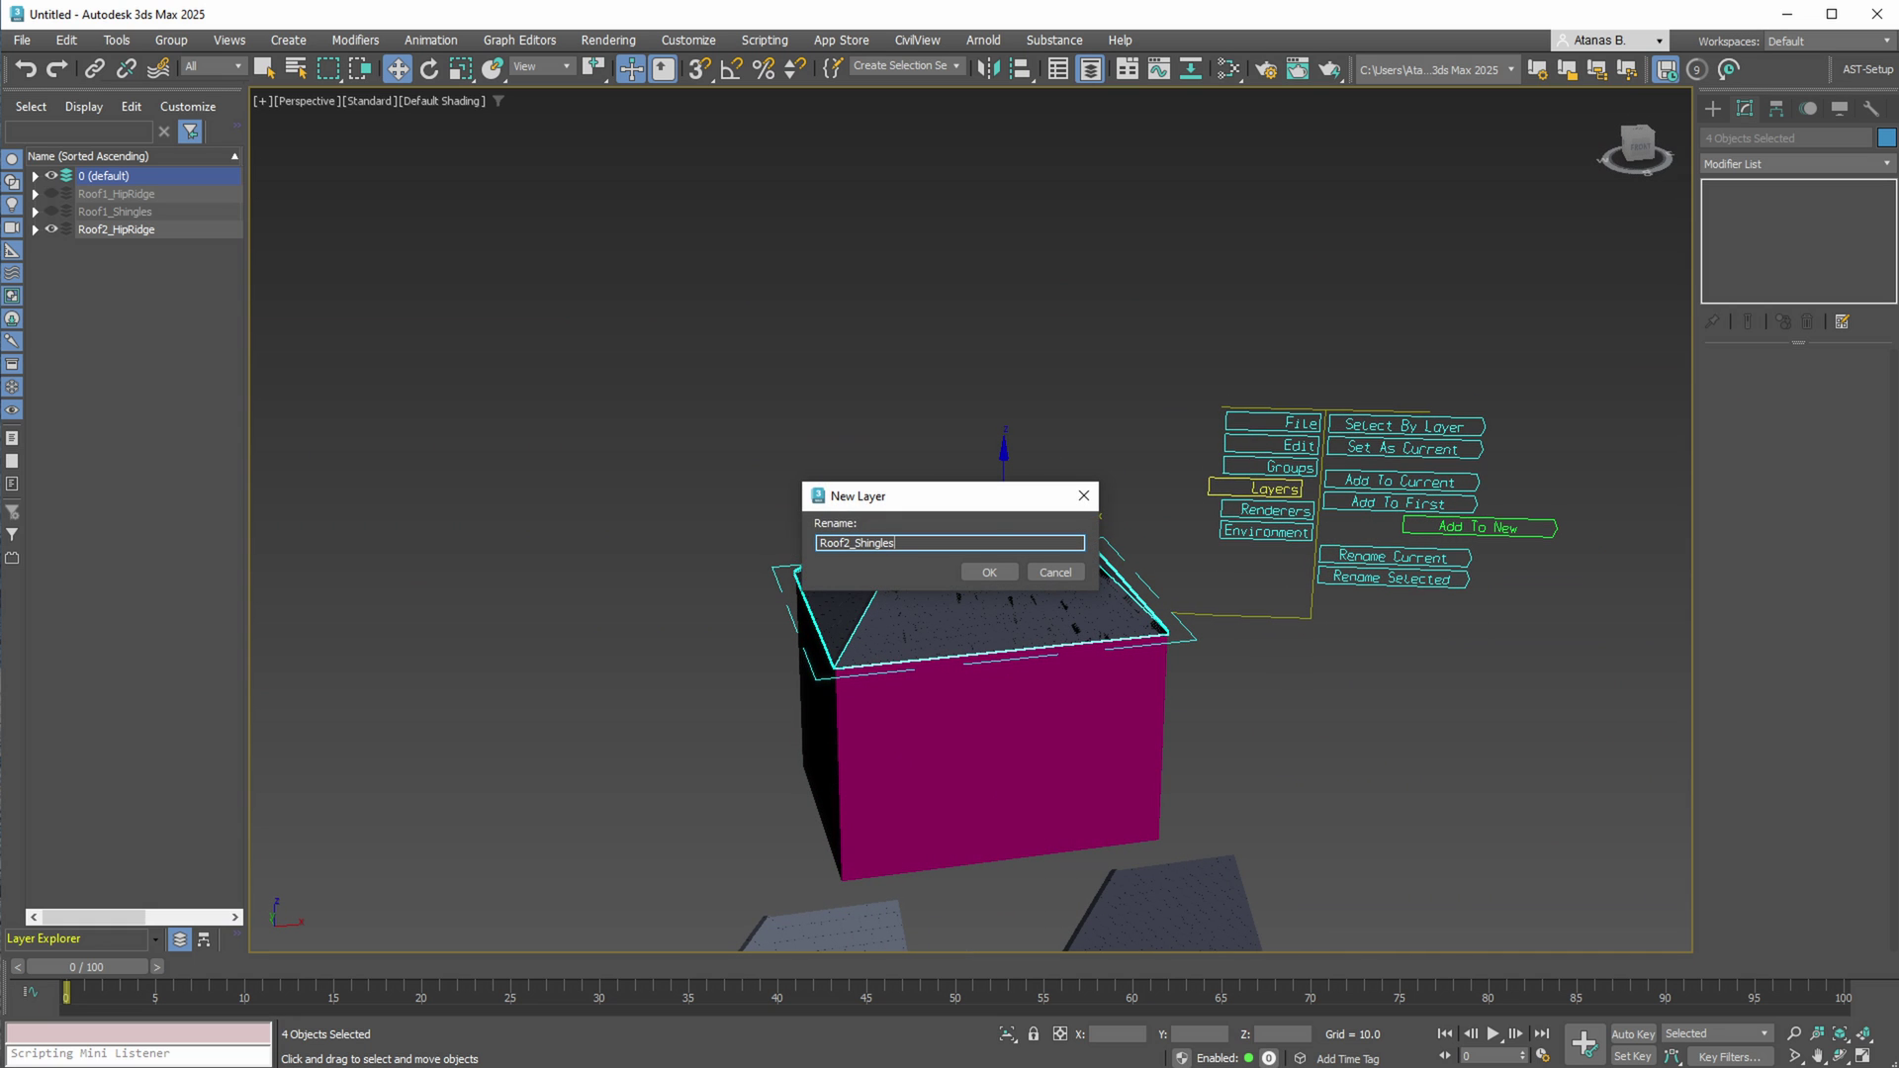
{"action": "left_click", "coordinate": [989, 573]}
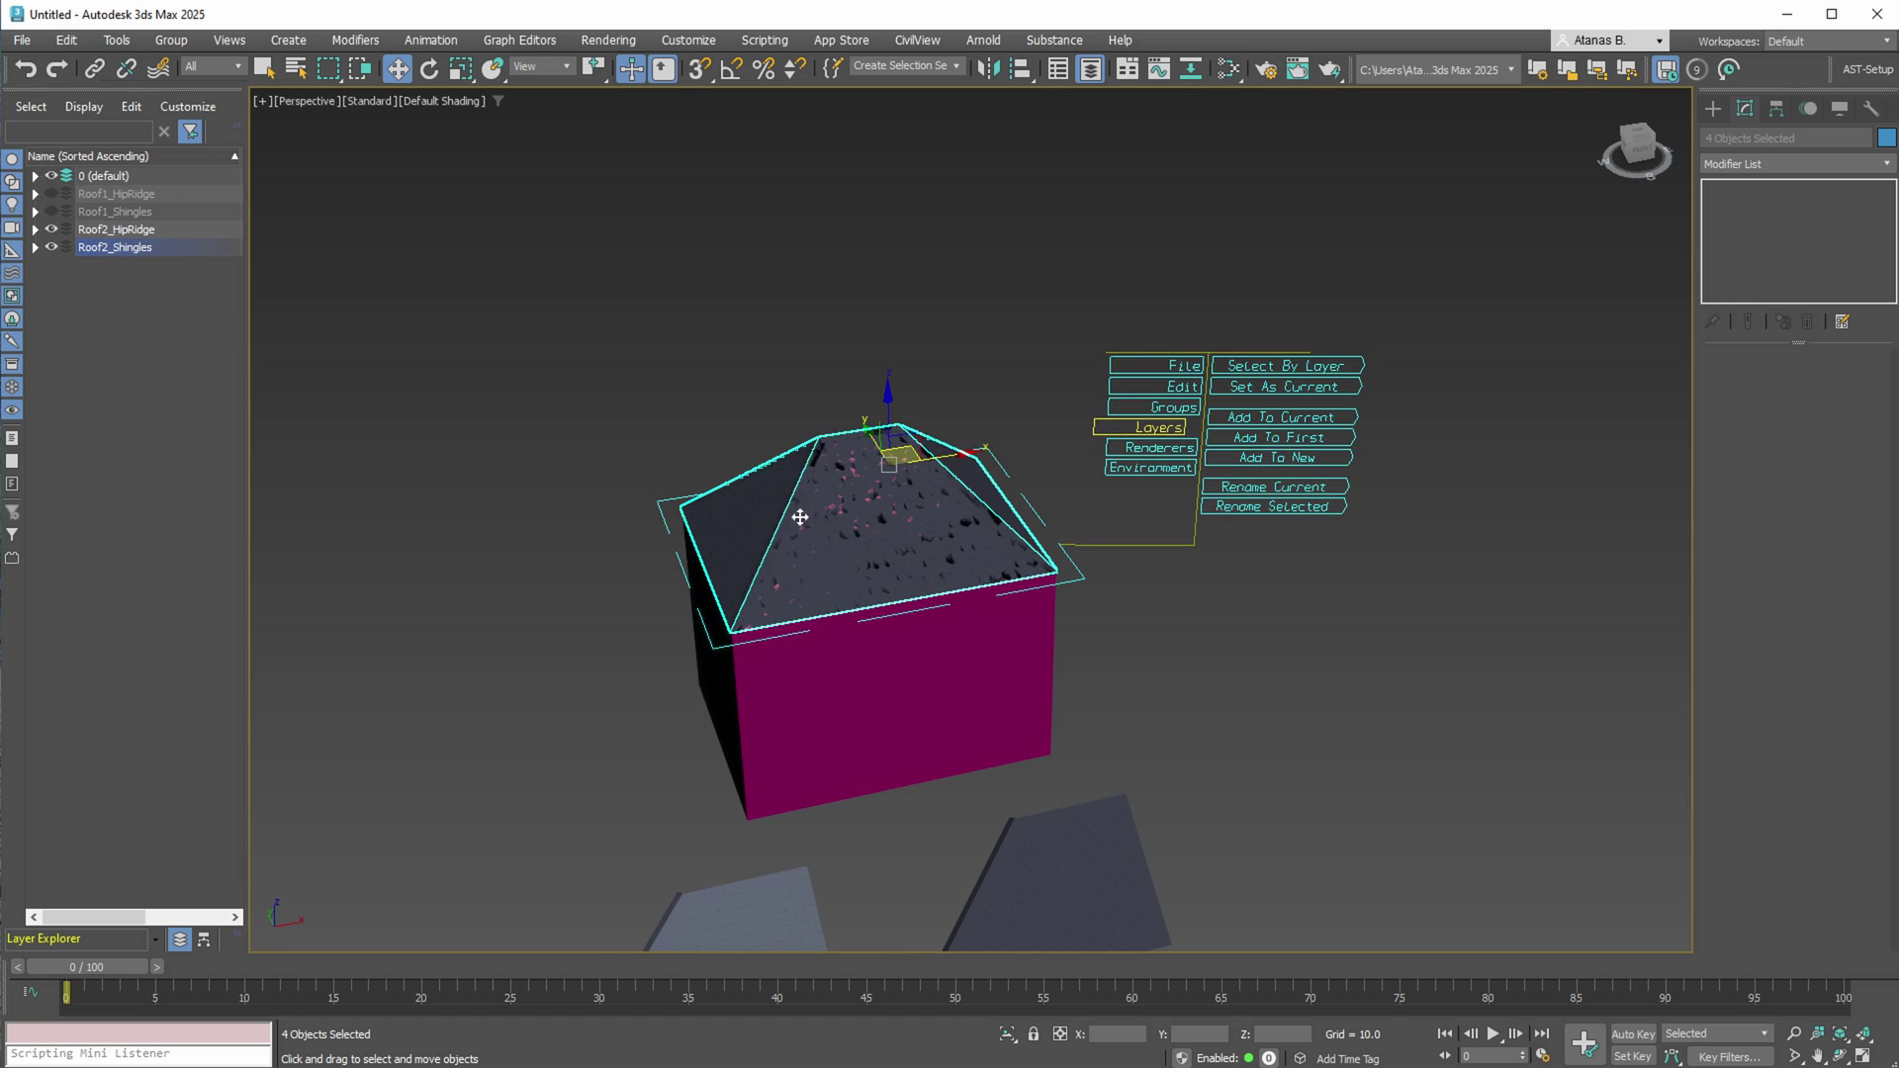
- Hide the Roof2_Shingles and Roof2_HipRidge layers and show the Roof1_Shingles and Roof1_HipRidge layers
{"action": "left_click", "coordinate": [52, 248]}
{"action": "left_click", "coordinate": [52, 230]}
{"action": "left_click", "coordinate": [52, 212]}
{"action": "left_click", "coordinate": [52, 194]}
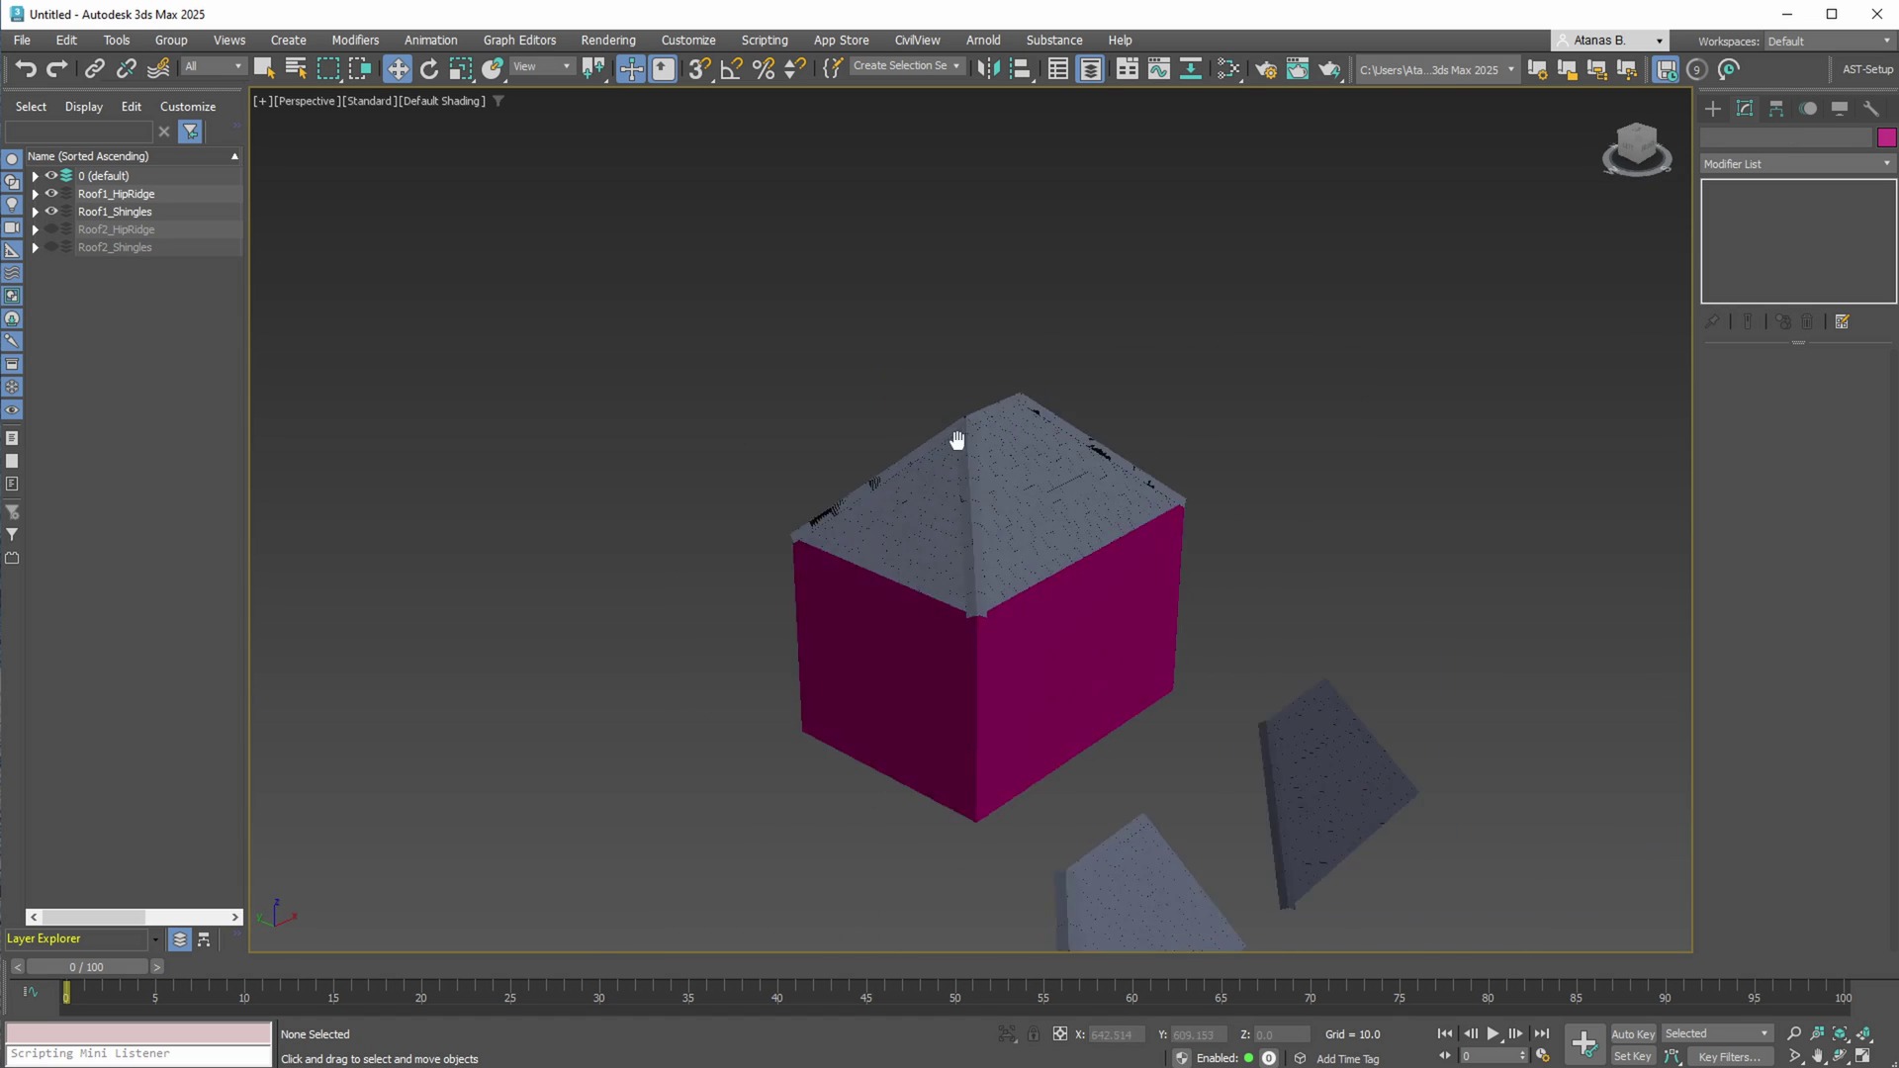
- Compare the two roof variants and the bare house by switching their layers' visibility, ending with only the Roof1 variant shown
{"action": "left_click", "coordinate": [51, 212]}
{"action": "left_click", "coordinate": [51, 194]}
{"action": "left_click", "coordinate": [52, 229]}
{"action": "left_click", "coordinate": [52, 247]}
{"action": "left_click", "coordinate": [52, 248]}
{"action": "left_click", "coordinate": [51, 229]}
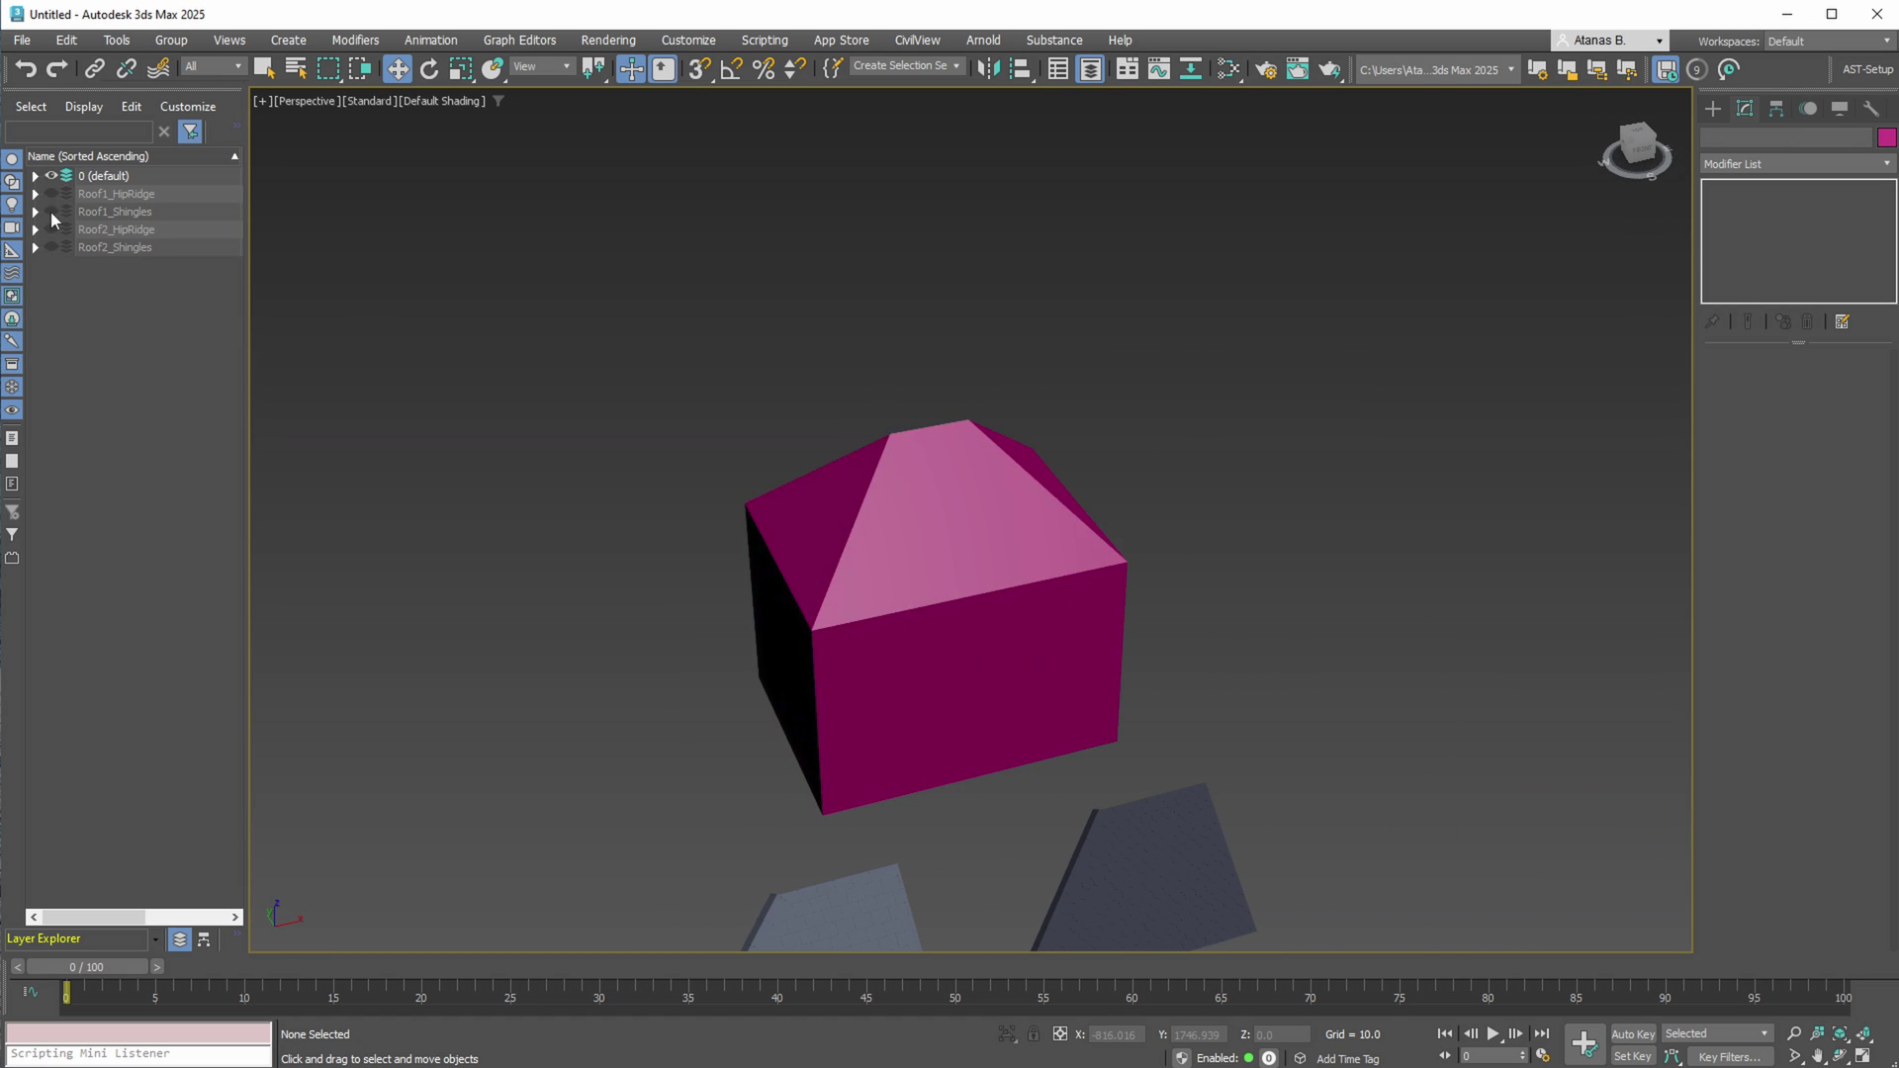
{"action": "left_click", "coordinate": [52, 212]}
{"action": "left_click", "coordinate": [51, 194]}
{"action": "middle_click_drag", "start_coordinate": [890, 453], "coordinate": [673, 495], "text": "alt"}
{"action": "scroll", "coordinate": [835, 450], "scroll_direction": "up", "scroll_amount": 1}
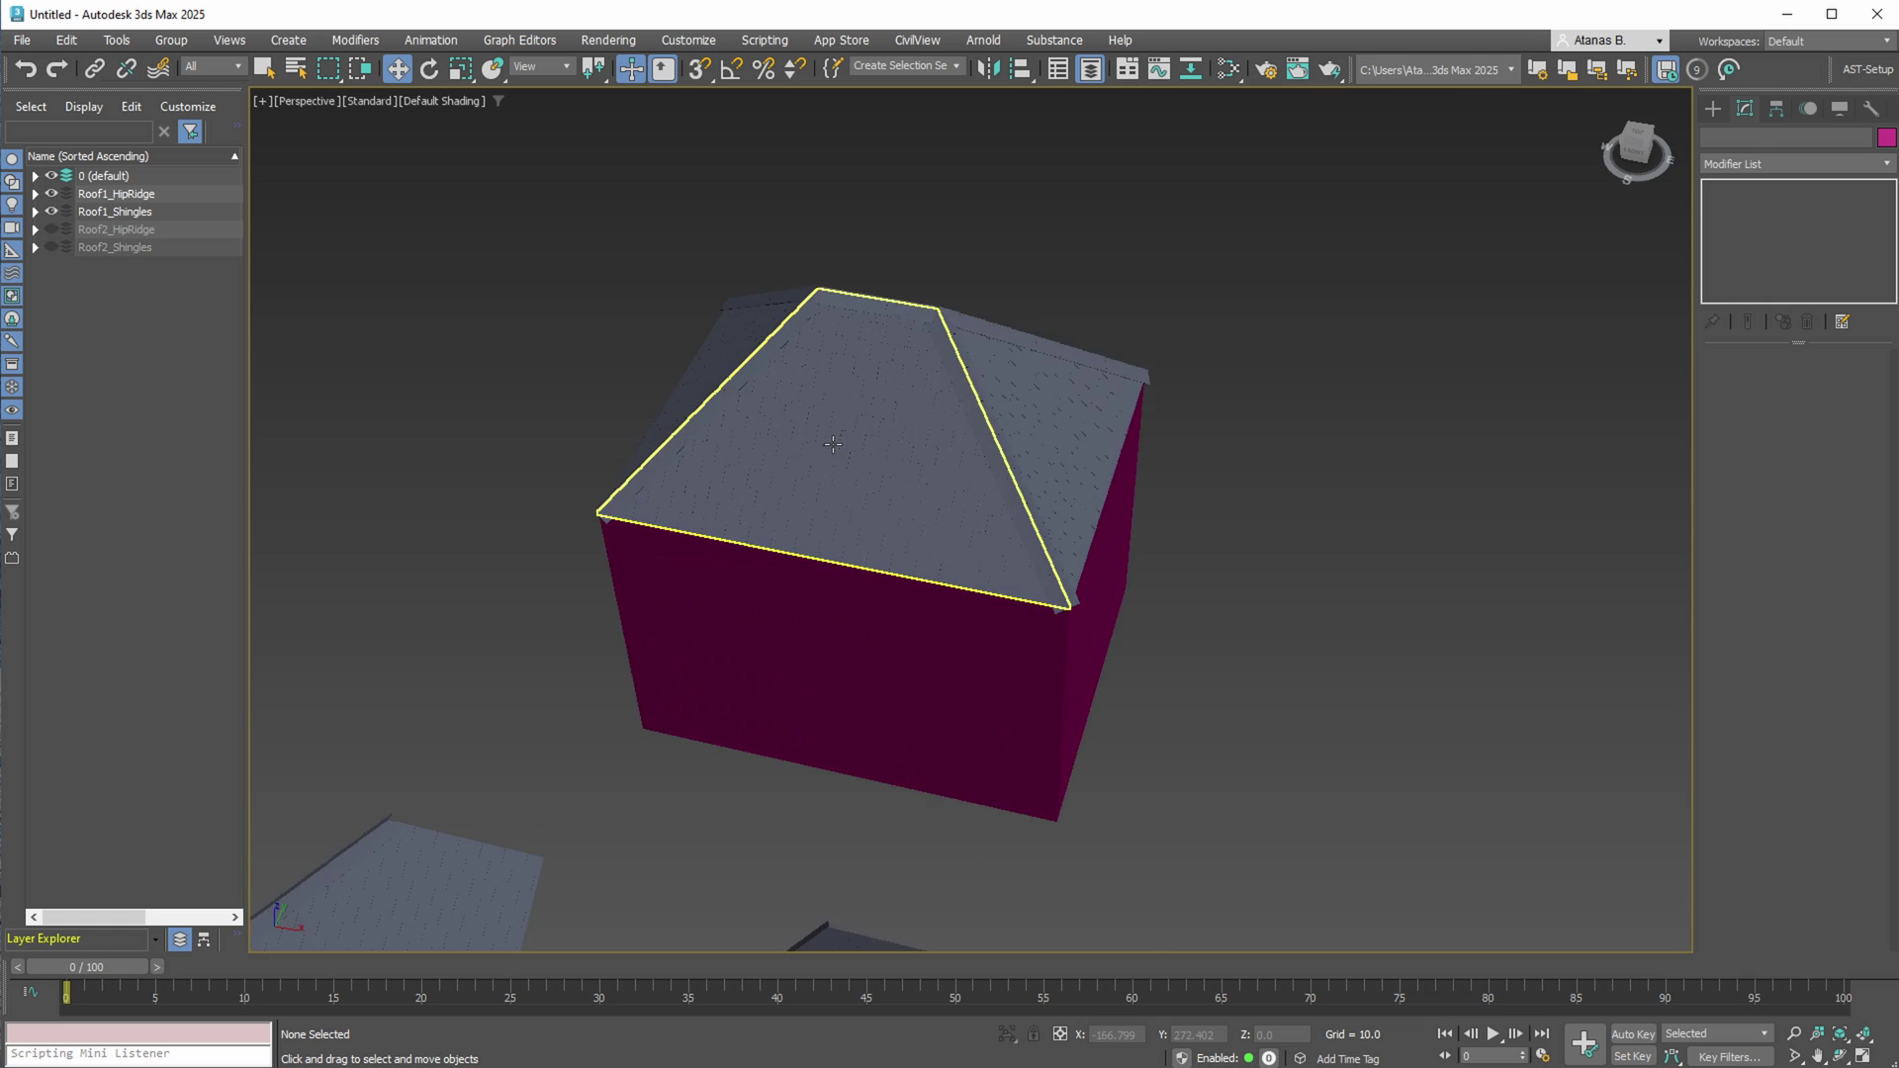
- Select the four sample roof surface and ridge objects beside the house and delete them
{"action": "scroll", "coordinate": [835, 450], "scroll_direction": "down", "scroll_amount": 3}
{"action": "middle_click_drag", "start_coordinate": [835, 450], "coordinate": [993, 786], "text": "alt"}
{"action": "left_click_drag", "start_coordinate": [568, 607], "coordinate": [569, 609]}
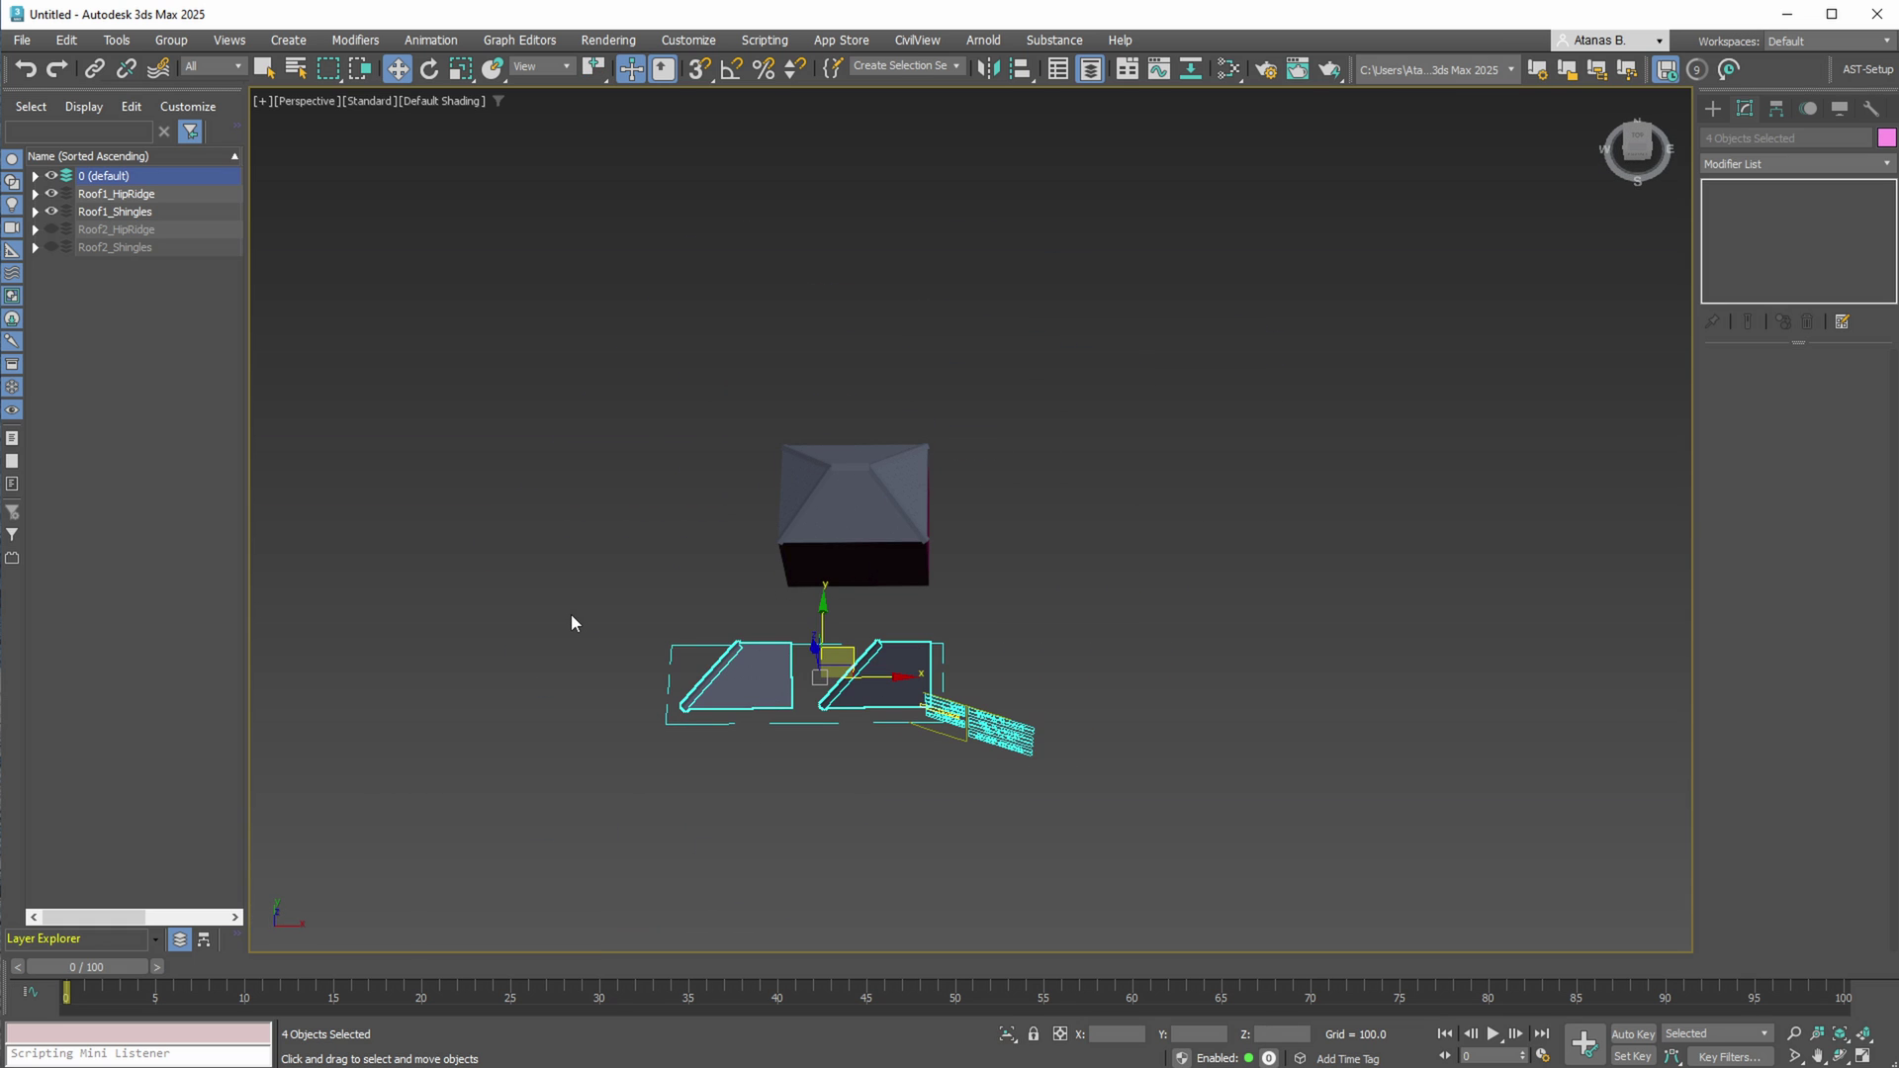
{"action": "key", "text": "Delete"}
{"action": "middle_click_drag", "start_coordinate": [911, 640], "coordinate": [857, 615]}
{"action": "scroll", "coordinate": [853, 528], "scroll_direction": "up", "scroll_amount": 5}
- Delete the ridge cap and shingle panel covering the roof's hip end where the house will be extended
{"action": "middle_click_drag", "start_coordinate": [853, 527], "coordinate": [778, 648]}
{"action": "middle_click_drag", "start_coordinate": [778, 648], "coordinate": [810, 637], "text": "alt"}
{"action": "scroll", "coordinate": [974, 633], "scroll_direction": "down", "scroll_amount": 3}
{"action": "middle_click_drag", "start_coordinate": [939, 673], "coordinate": [650, 619]}
{"action": "middle_click_drag", "start_coordinate": [650, 618], "coordinate": [666, 640], "text": "alt"}
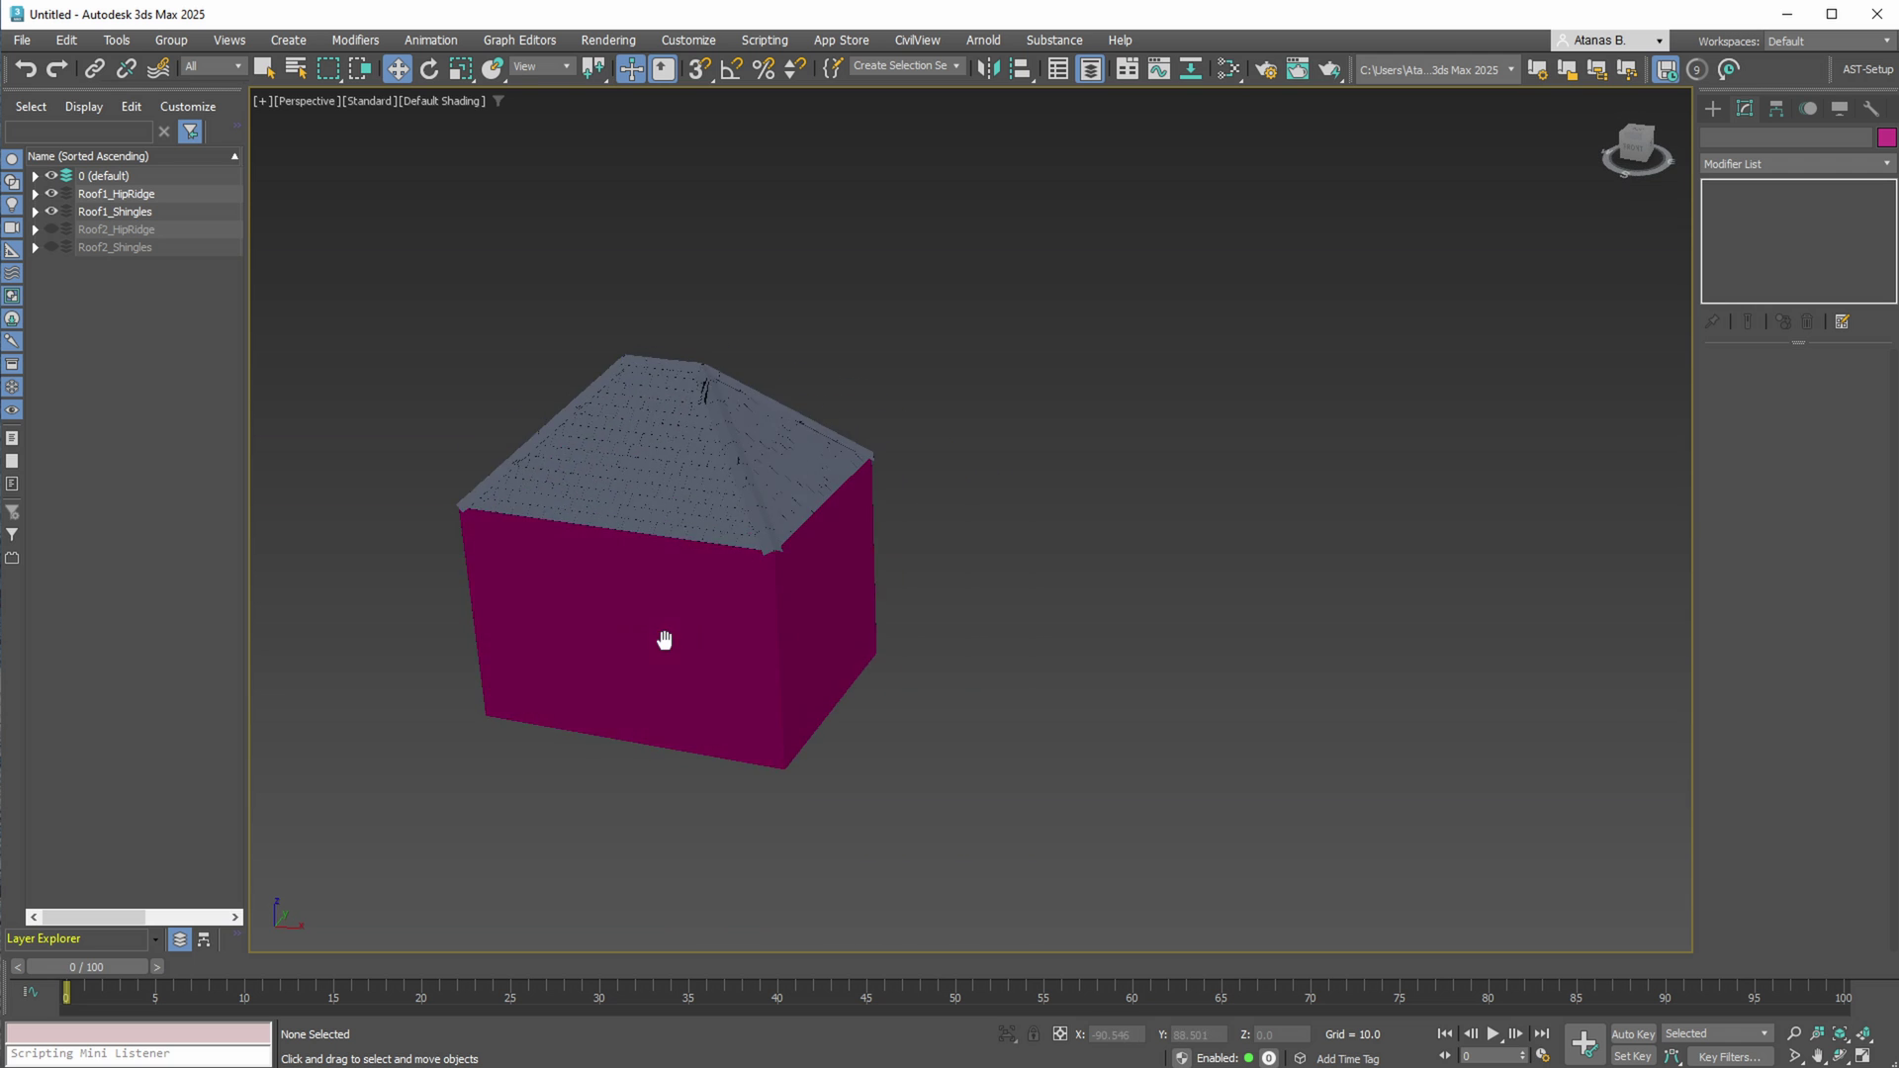
{"action": "left_click", "coordinate": [750, 496]}
{"action": "key", "text": "Delete"}
{"action": "left_click", "coordinate": [785, 471]}
{"action": "key", "text": "Delete"}
- Extrude the house wall polygon beneath the bare hip end by 400
{"action": "middle_click_drag", "start_coordinate": [811, 441], "coordinate": [815, 473], "text": "alt"}
{"action": "middle_click_drag", "start_coordinate": [835, 607], "coordinate": [764, 509], "text": "alt"}
{"action": "left_click", "coordinate": [822, 514]}
{"action": "middle_click_drag", "start_coordinate": [764, 510], "coordinate": [781, 554], "text": "alt"}
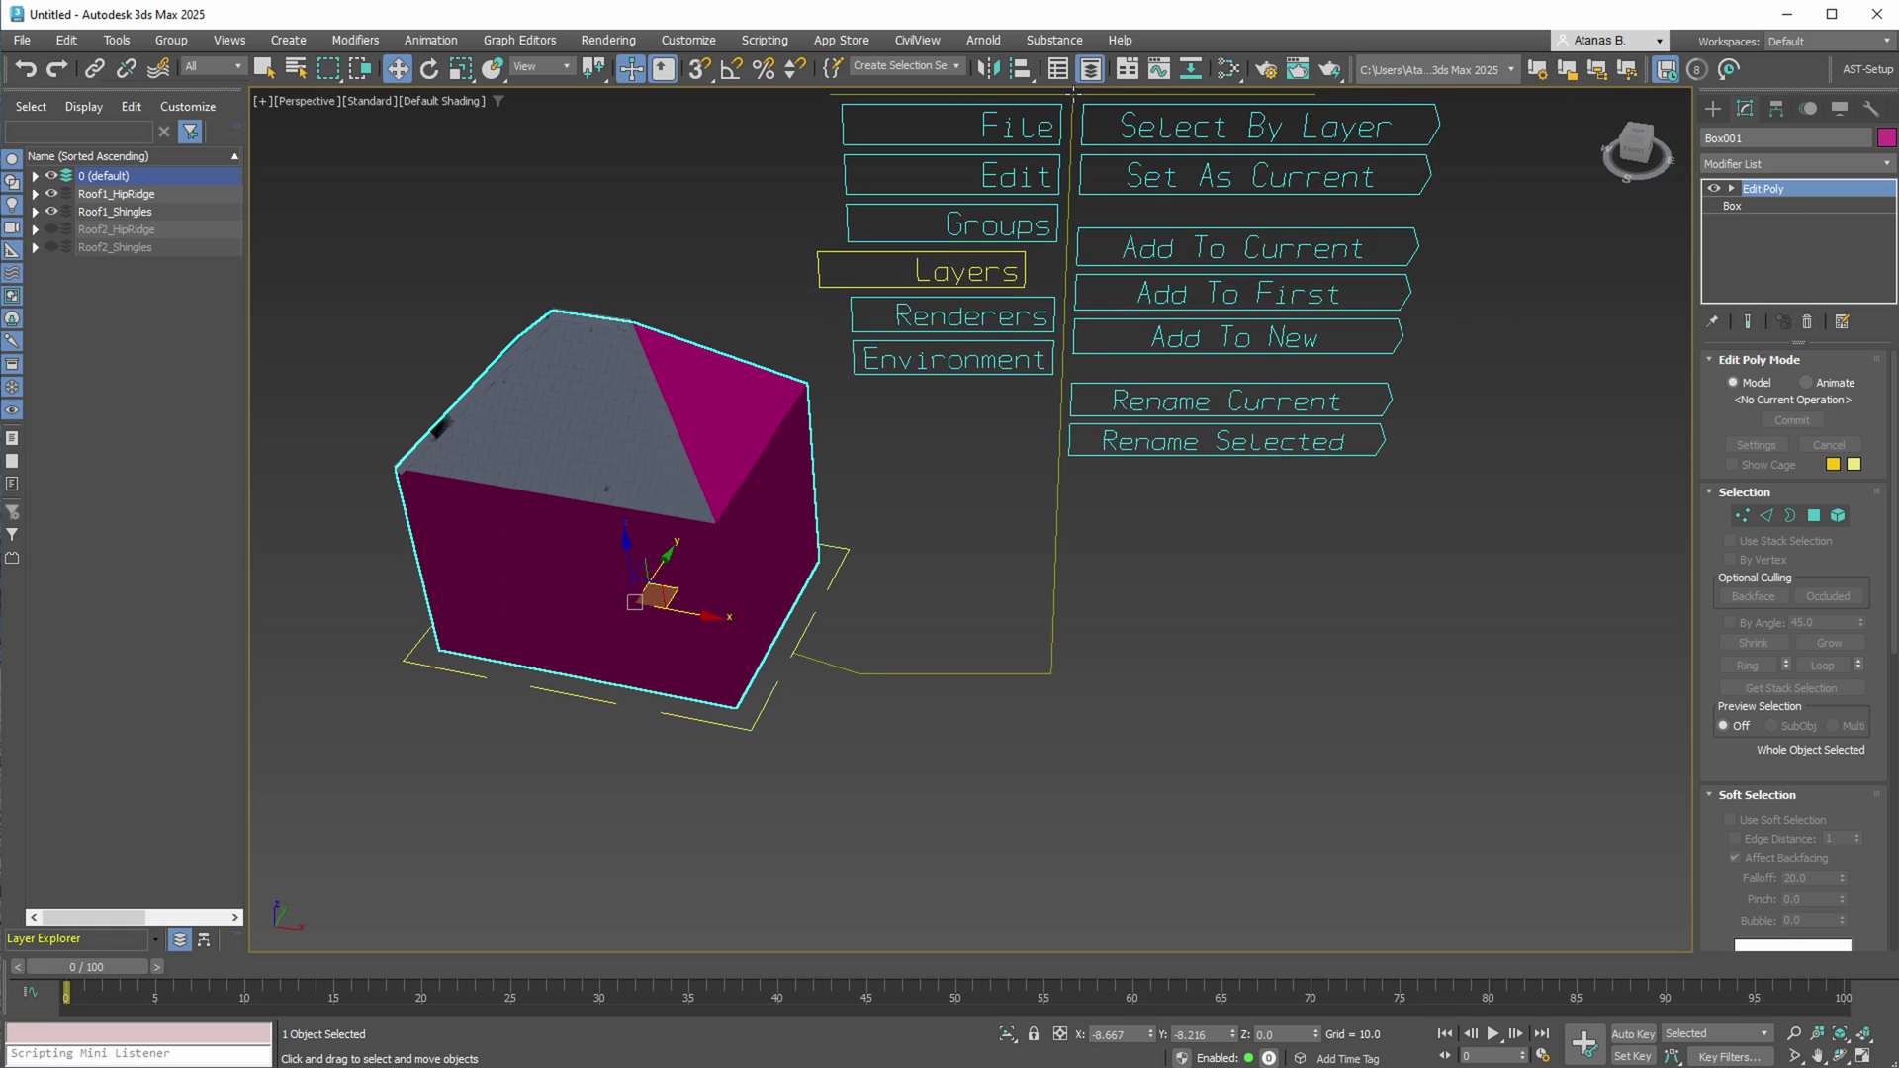
{"action": "middle_click_drag", "start_coordinate": [1001, 314], "coordinate": [989, 292], "text": "alt"}
{"action": "middle_click_drag", "start_coordinate": [989, 292], "coordinate": [1010, 445]}
{"action": "scroll", "coordinate": [1004, 554], "scroll_direction": "down", "scroll_amount": 2}
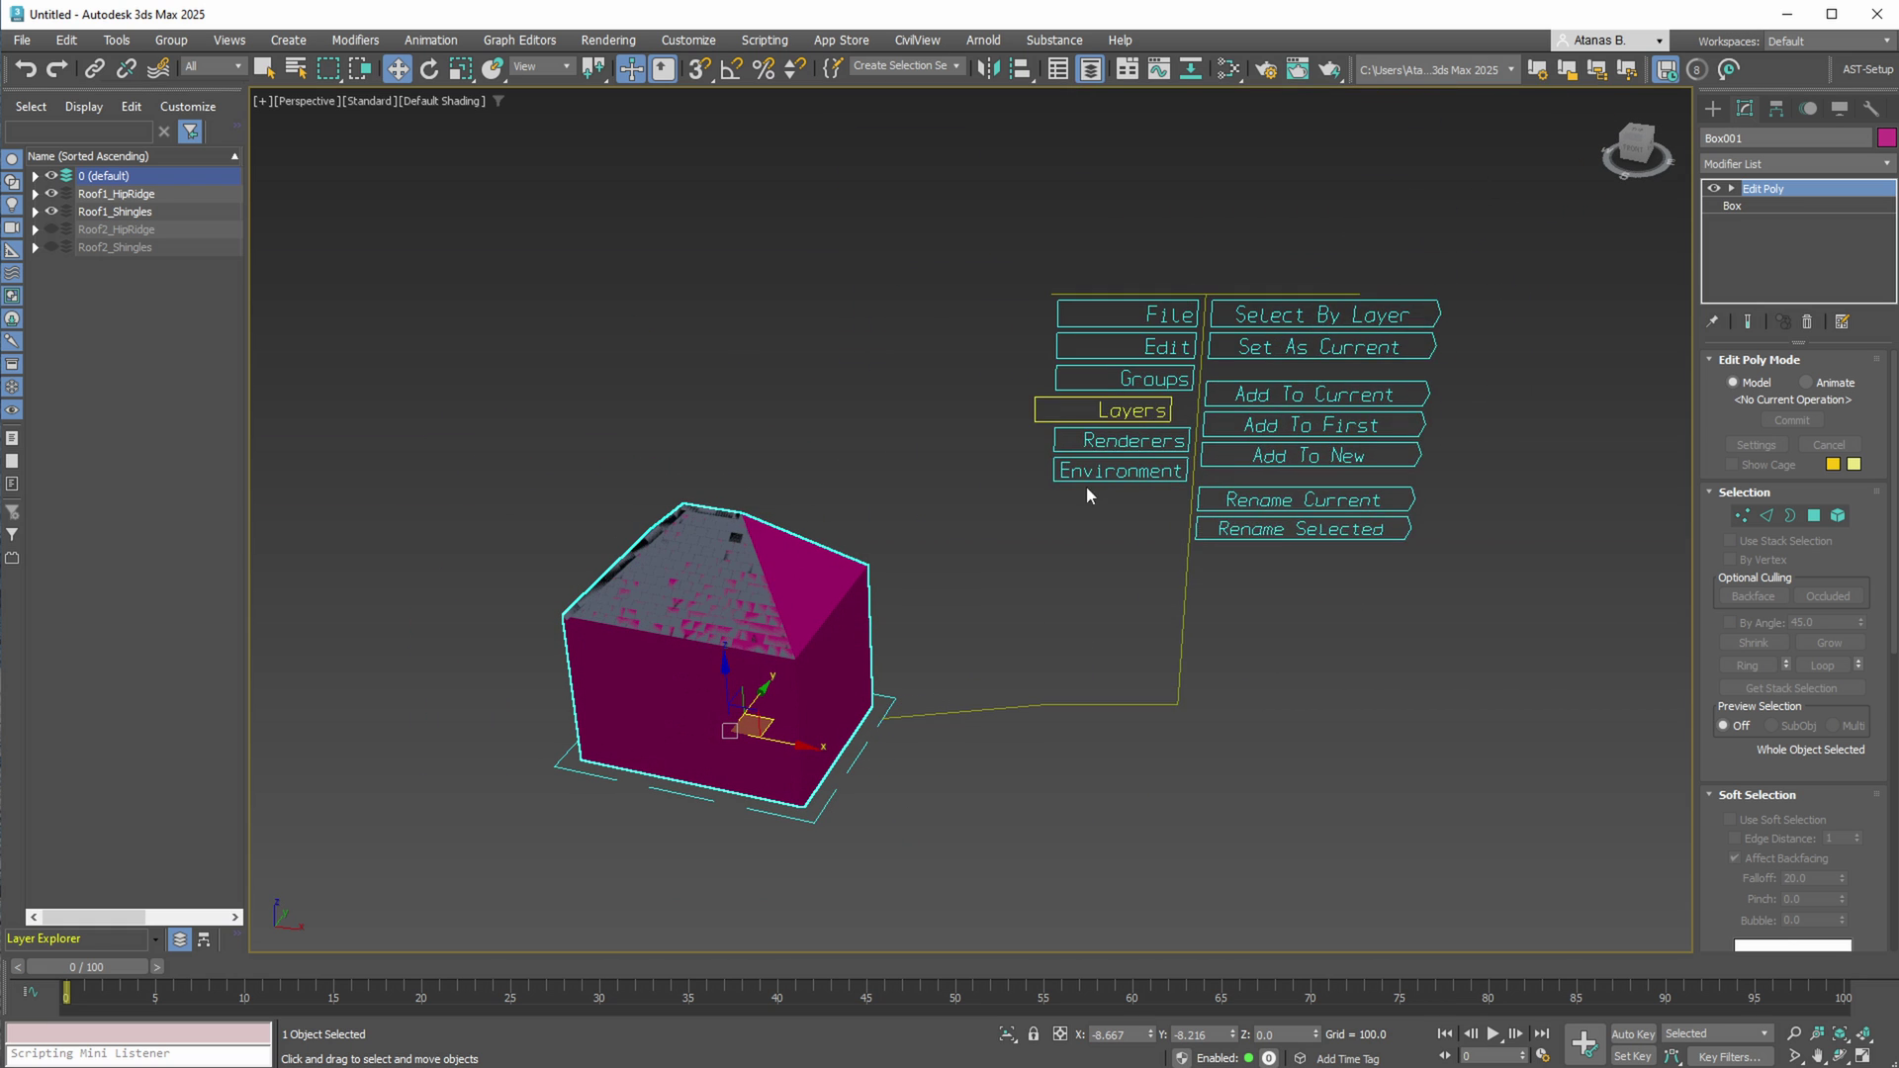
{"action": "mouse_move", "coordinate": [1051, 470]}
{"action": "mouse_move", "coordinate": [1338, 355]}
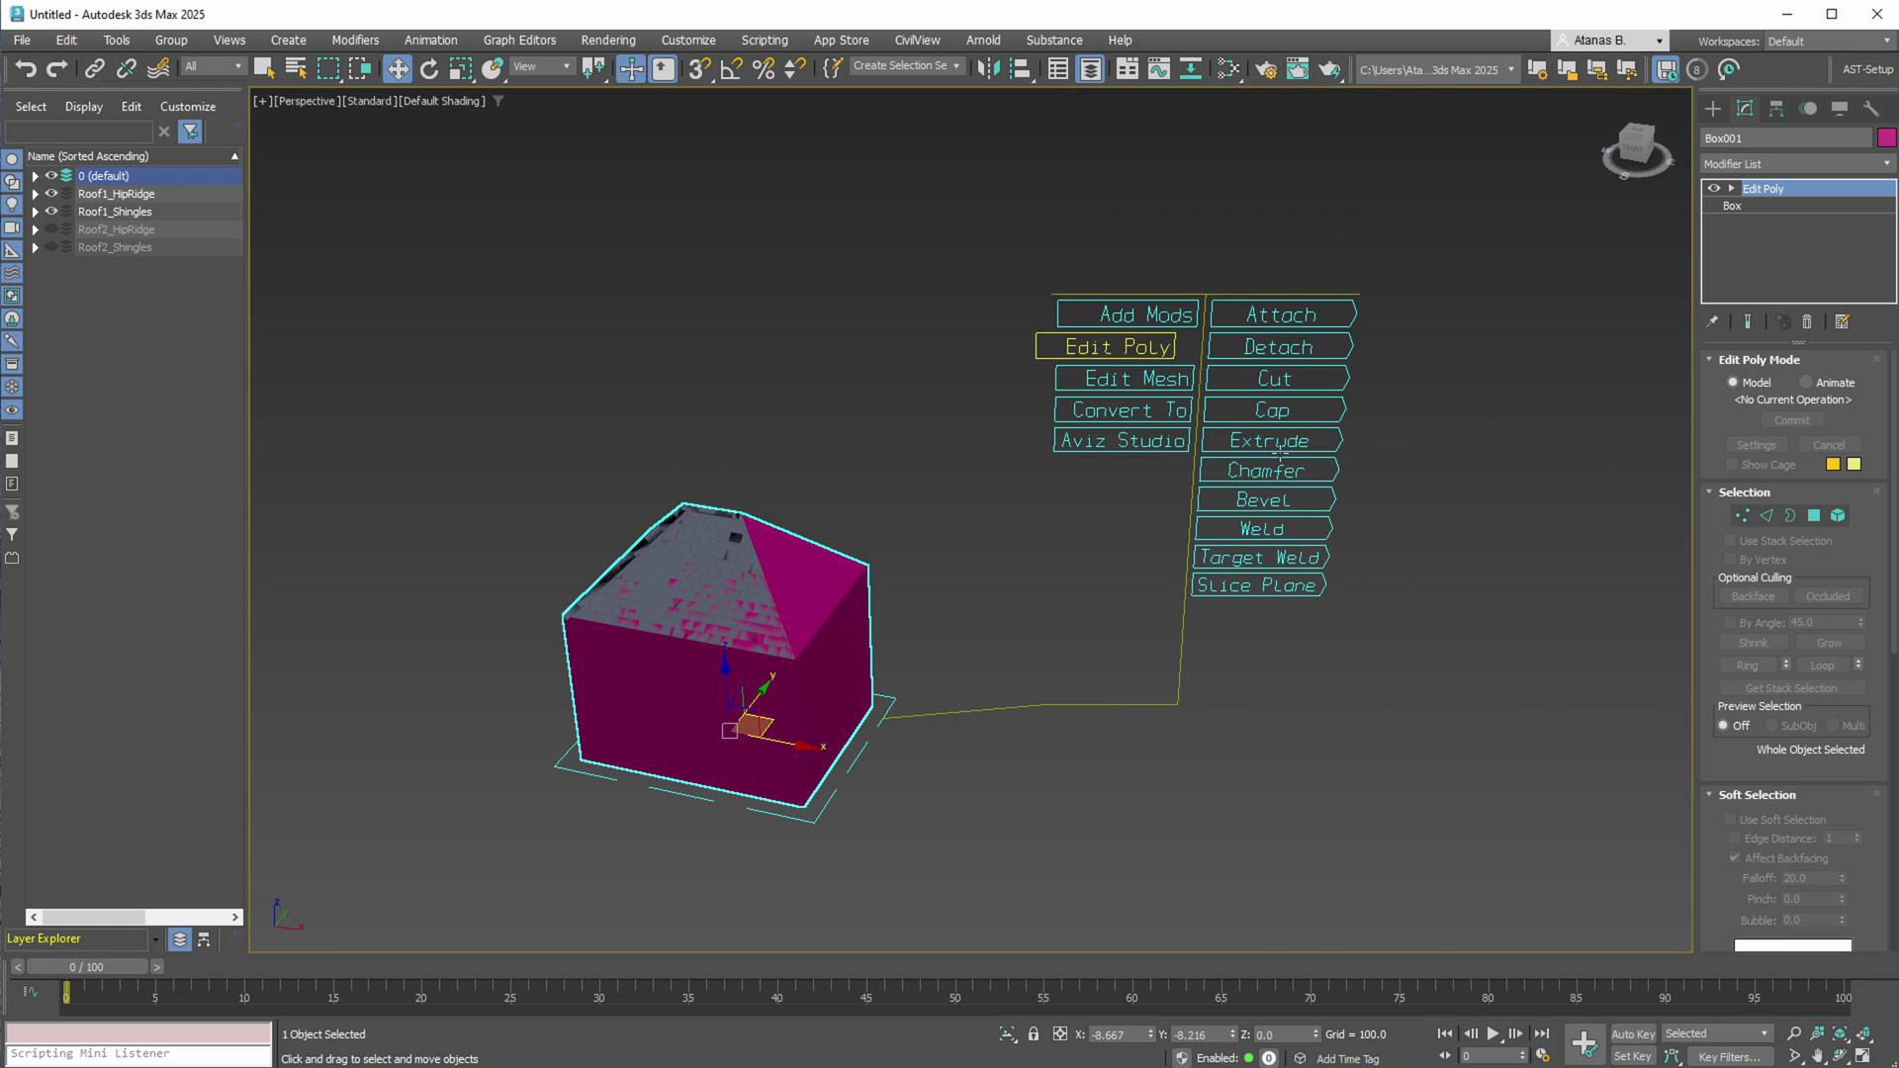
{"action": "left_click", "coordinate": [1354, 444]}
{"action": "left_click", "coordinate": [841, 677]}
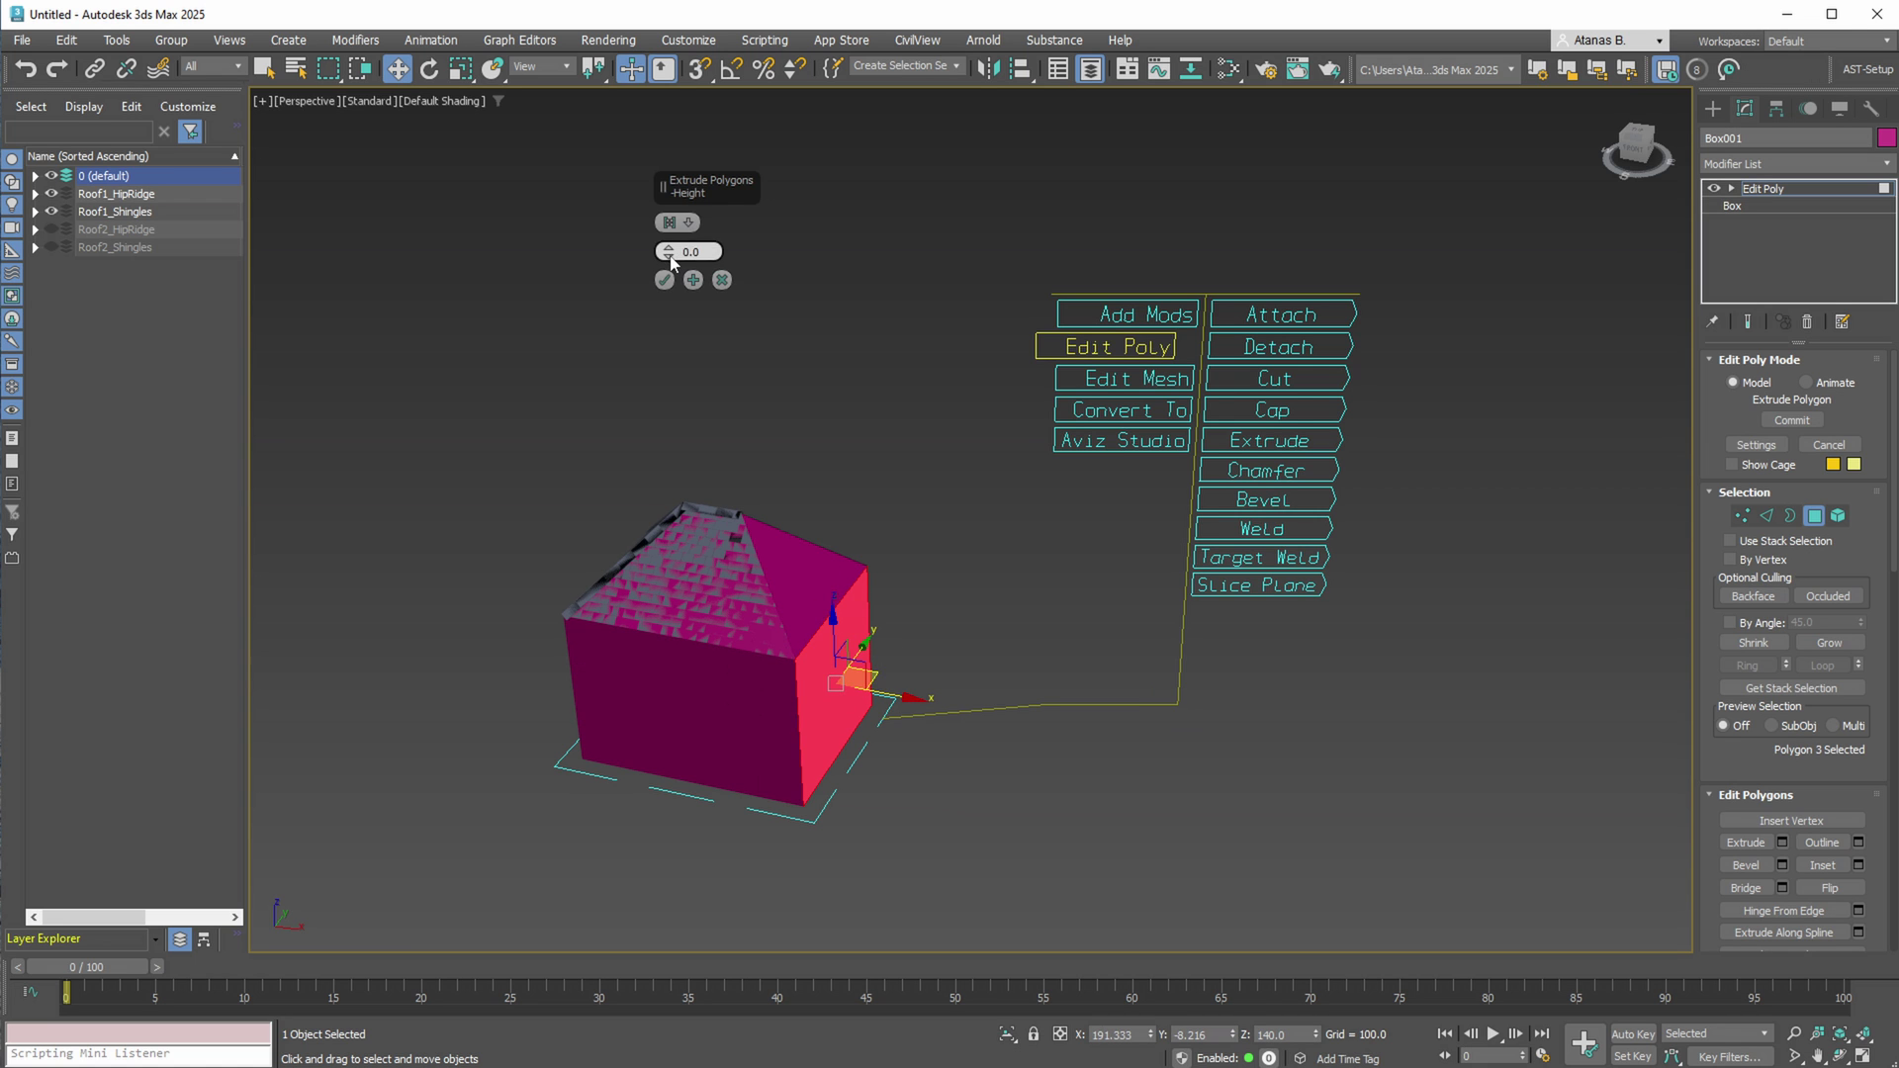
{"action": "left_click_drag", "start_coordinate": [671, 261], "coordinate": [736, 345]}
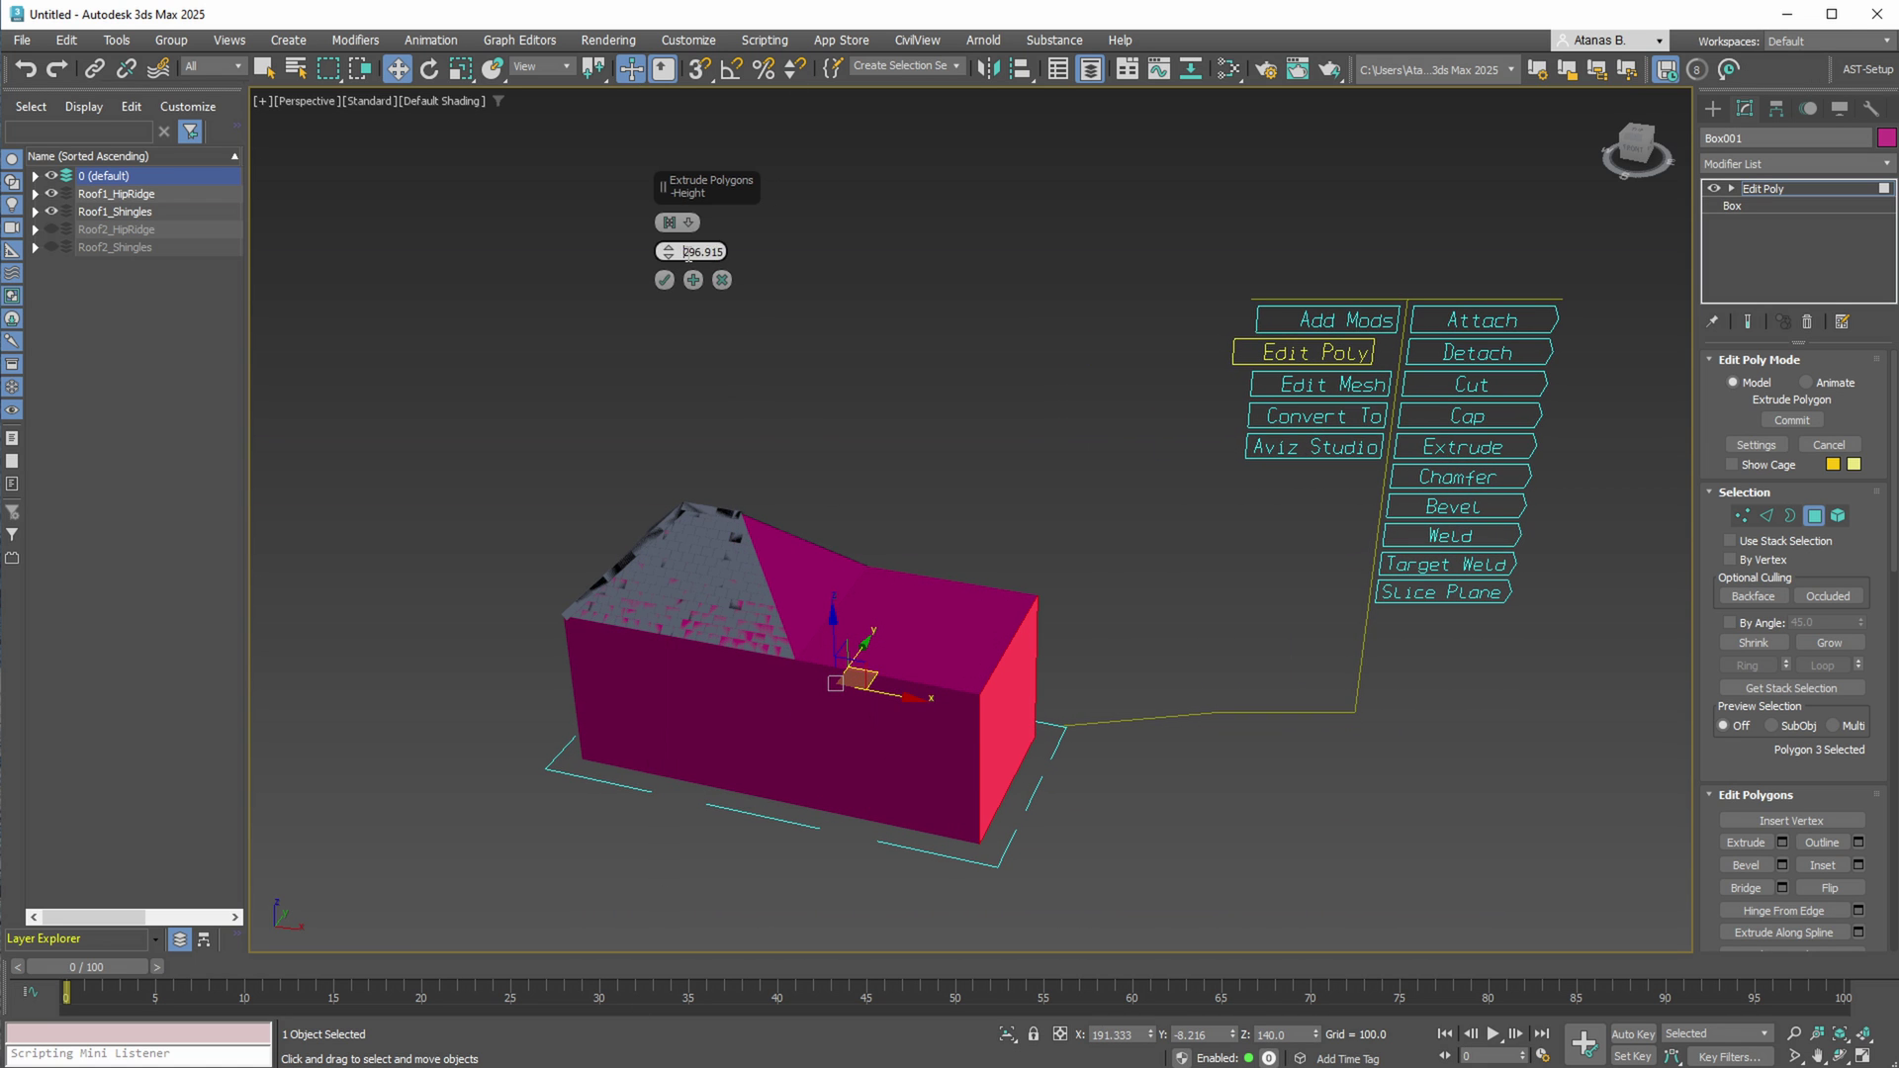
{"action": "key", "text": "Return"}
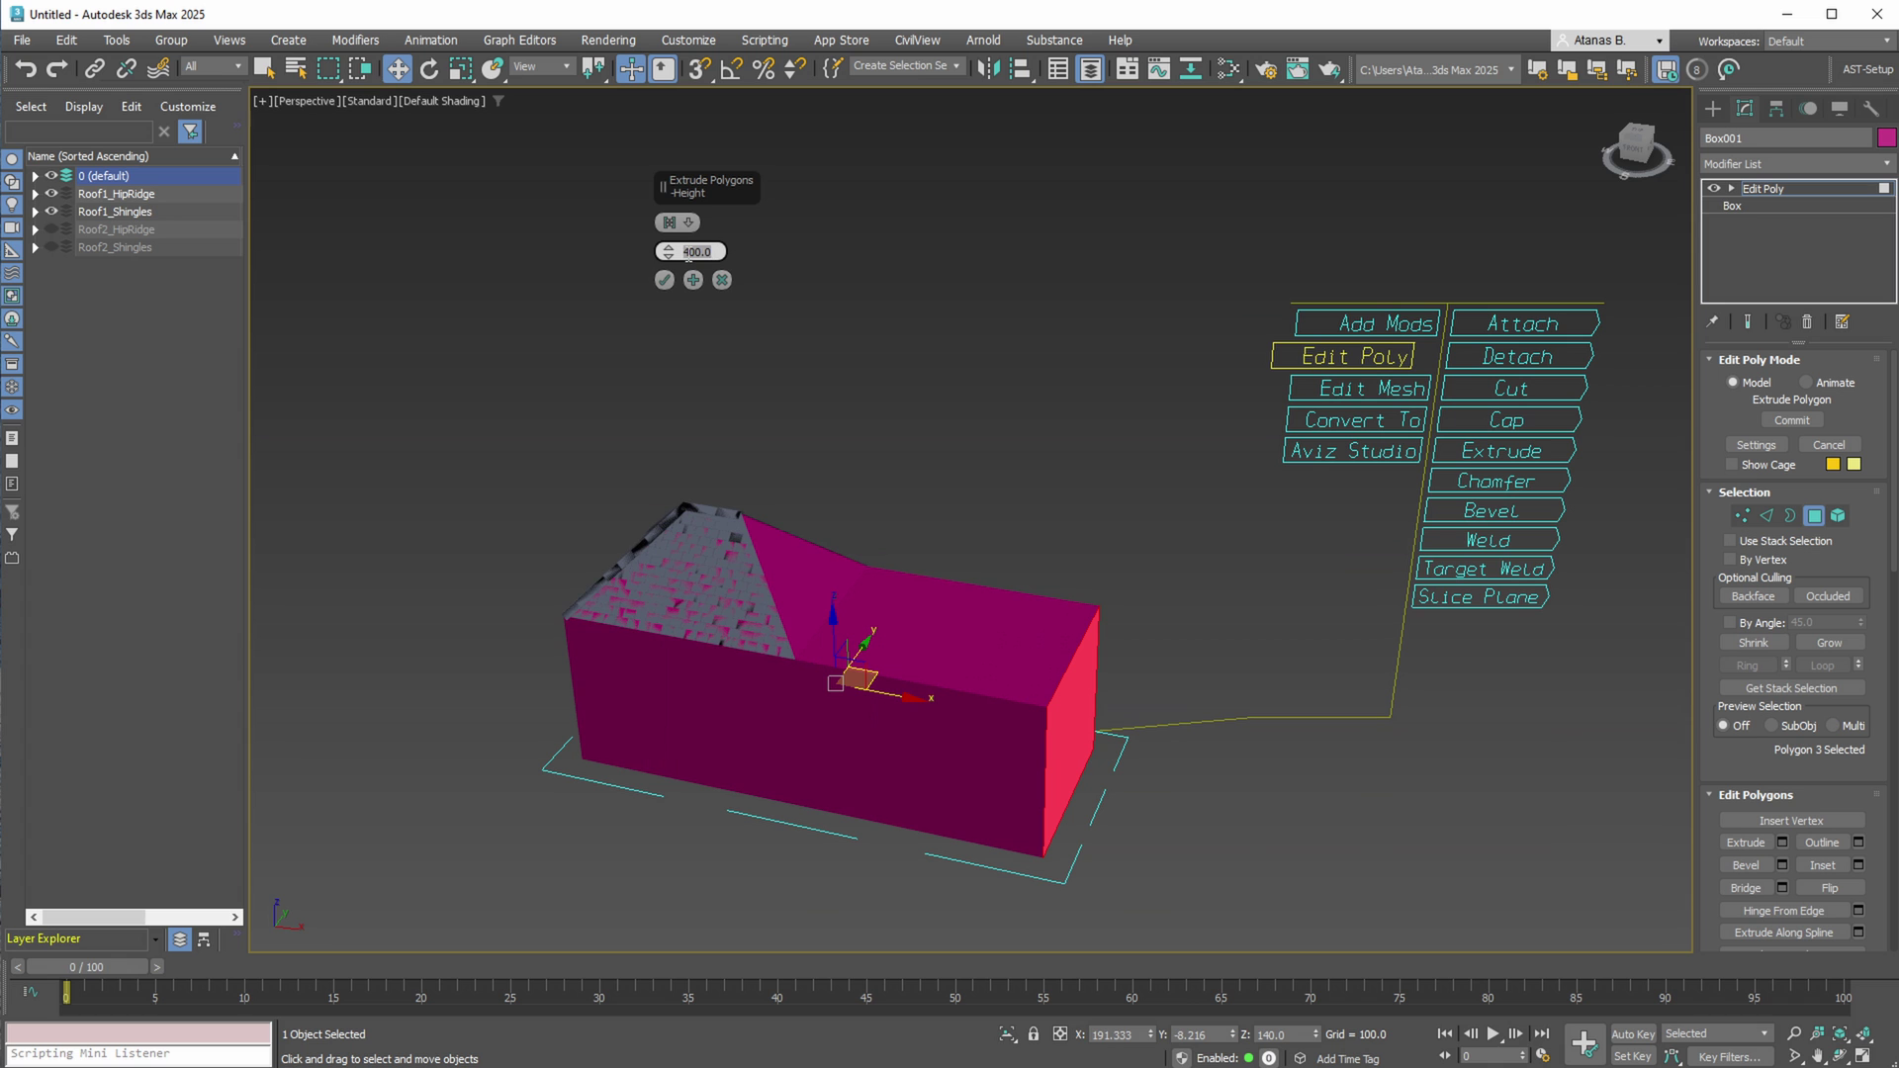
{"action": "left_click", "coordinate": [696, 282]}
- Extrude the adjoining side wall of the new extension by 400 to form an L-shaped house
{"action": "middle_click_drag", "start_coordinate": [946, 760], "coordinate": [1077, 535]}
{"action": "left_click", "coordinate": [995, 756]}
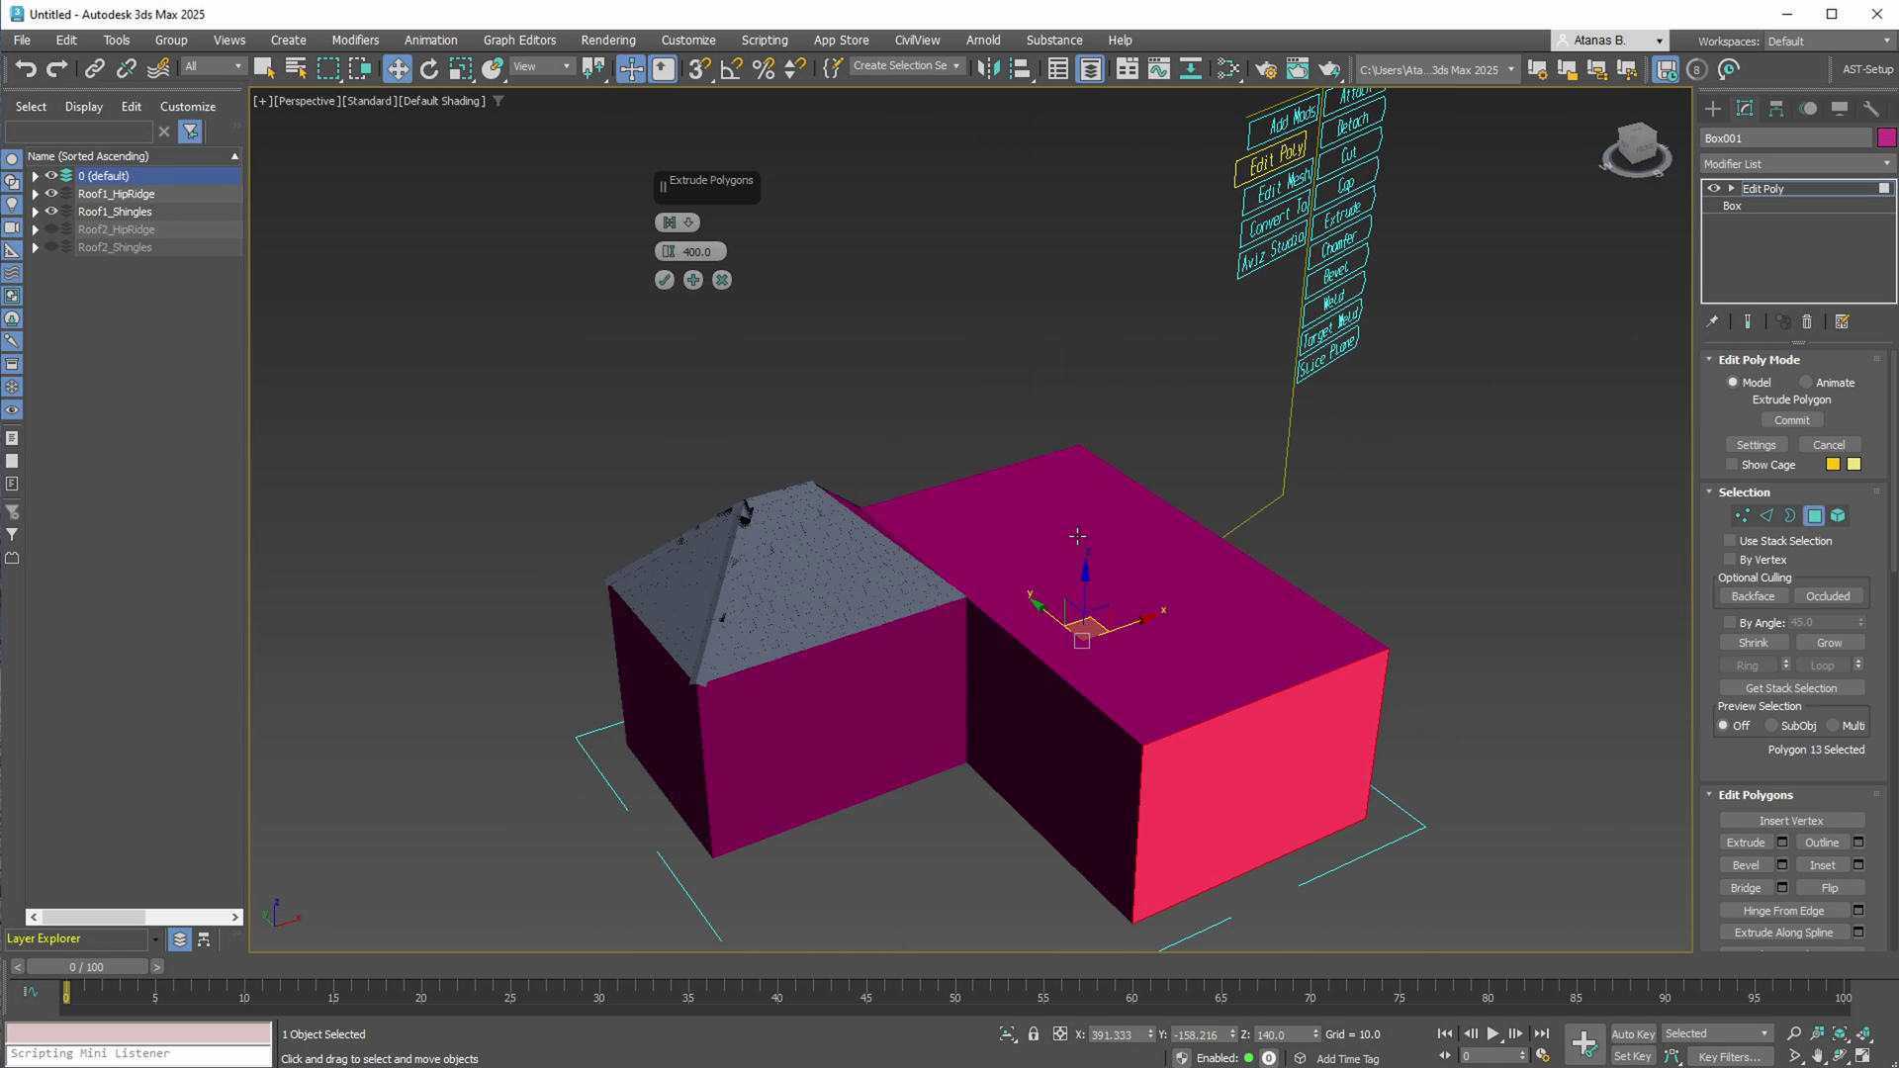
{"action": "left_click", "coordinate": [665, 280]}
- Show edged faces and target weld the mid-wall vertices of the new wing onto its outer corner vertices
{"action": "mouse_move", "coordinate": [670, 297]}
{"action": "middle_mouse_down", "text": "alt"}
{"action": "mouse_move", "coordinate": [847, 538]}
{"action": "mouse_move", "coordinate": [742, 627]}
{"action": "mouse_move", "coordinate": [840, 663]}
{"action": "mouse_move", "coordinate": [772, 686]}
{"action": "mouse_move", "coordinate": [886, 564]}
{"action": "mouse_move", "coordinate": [926, 690]}
{"action": "middle_mouse_up", "text": "alt"}
{"action": "key", "text": "F4"}
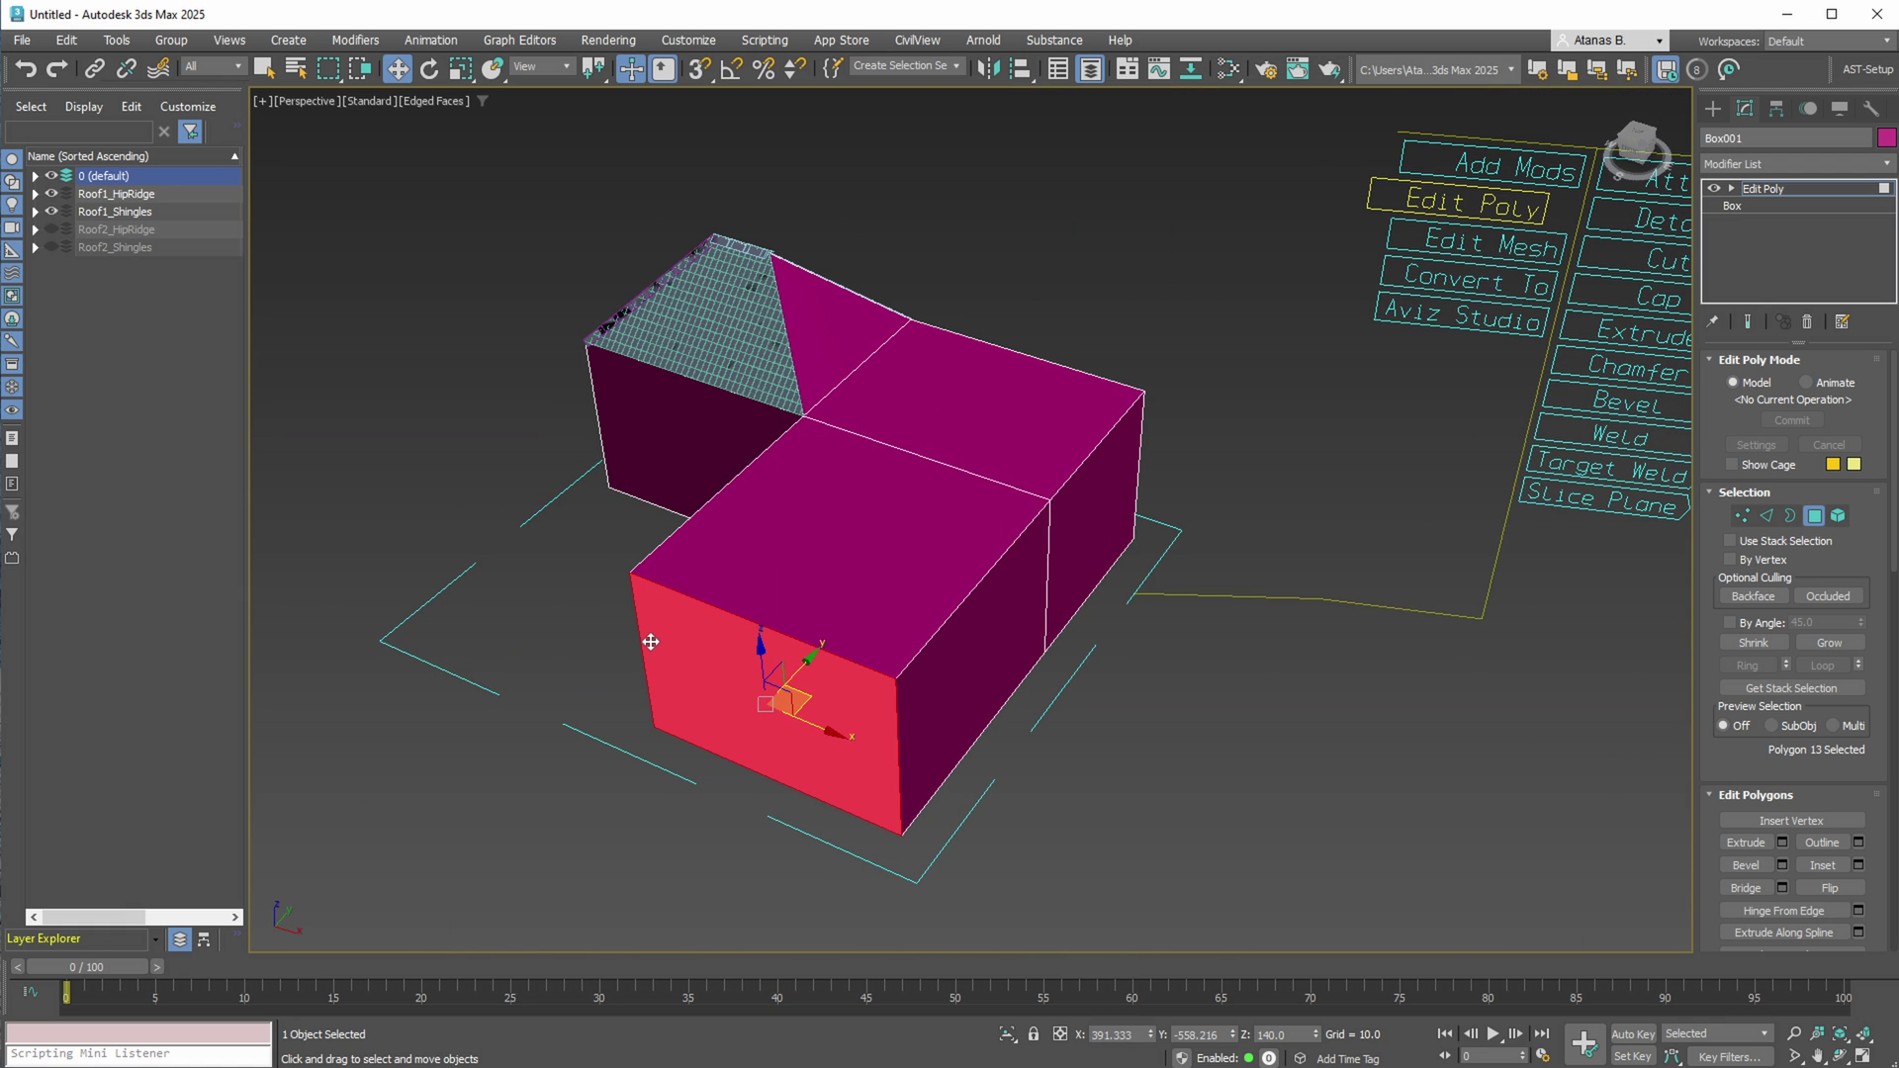
{"action": "middle_click_drag", "start_coordinate": [651, 642], "coordinate": [1170, 625], "text": "alt"}
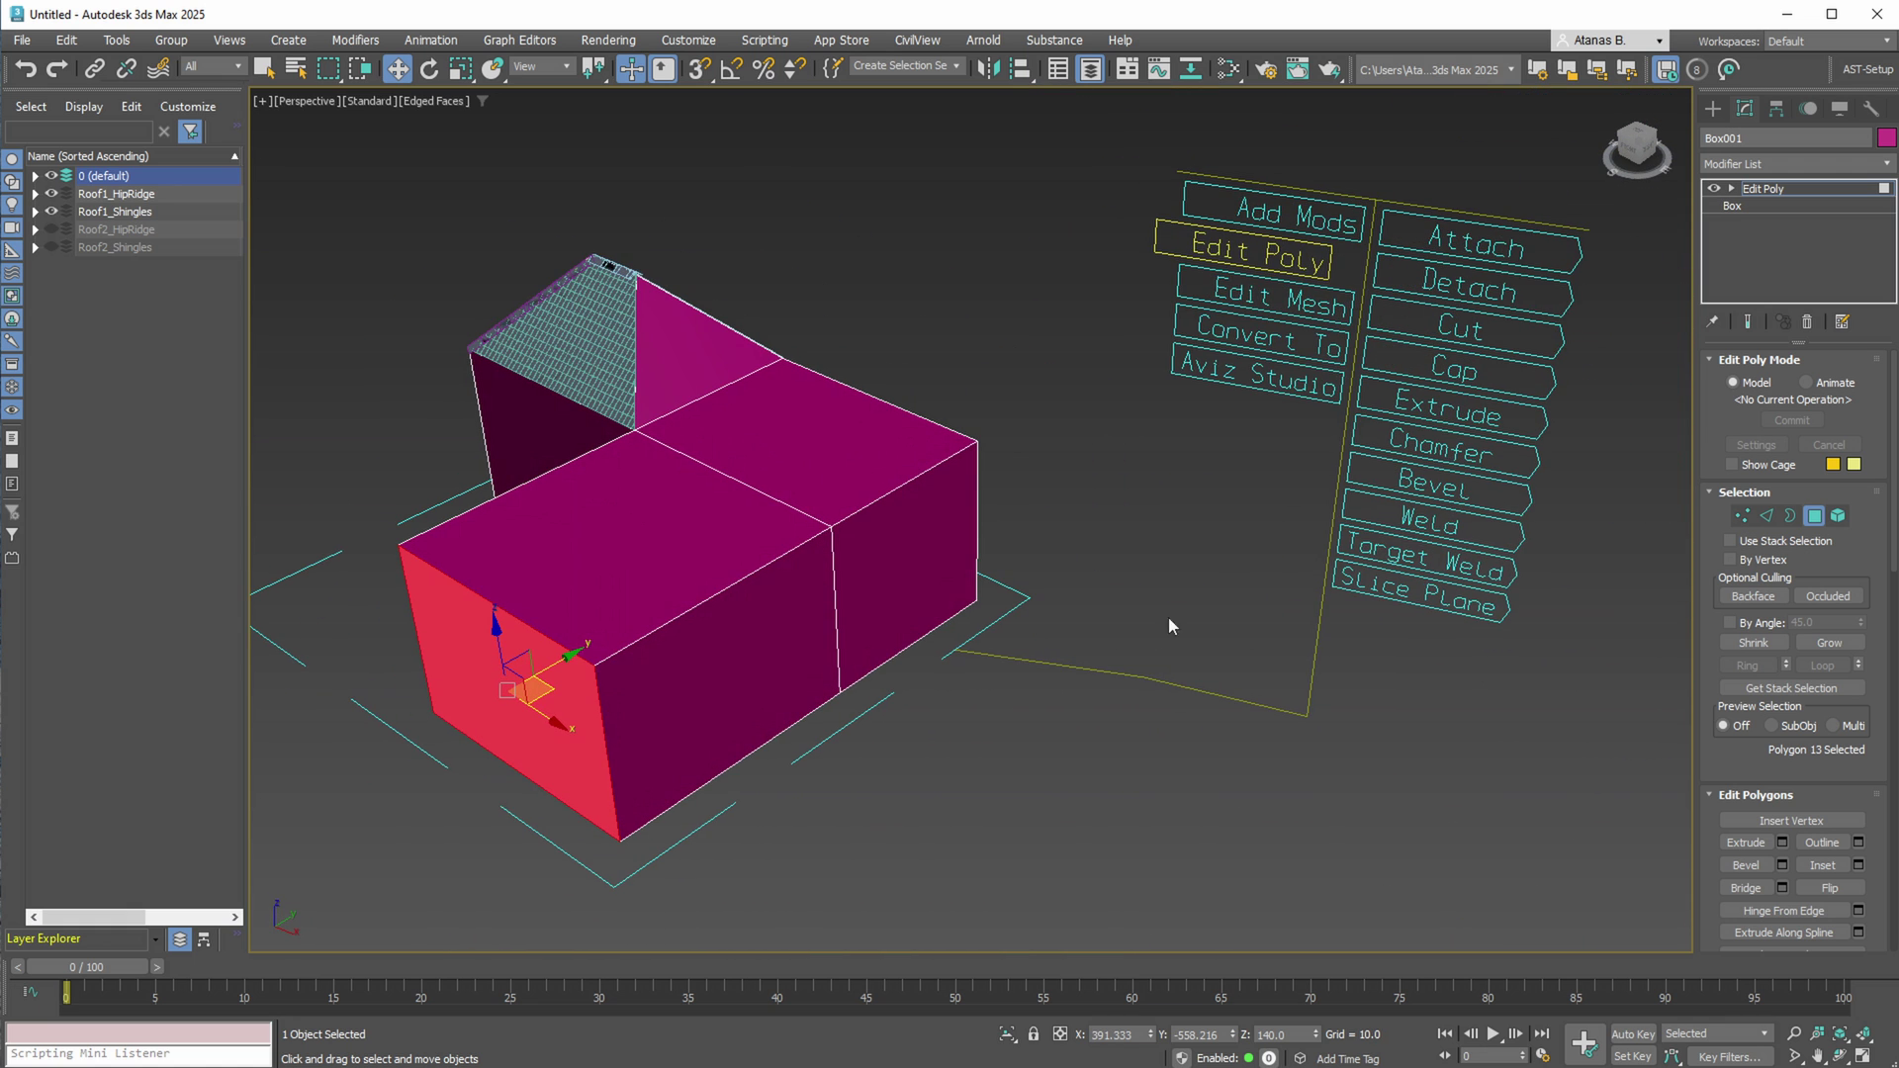
{"action": "left_click", "coordinate": [1393, 556]}
{"action": "left_click", "coordinate": [978, 442]}
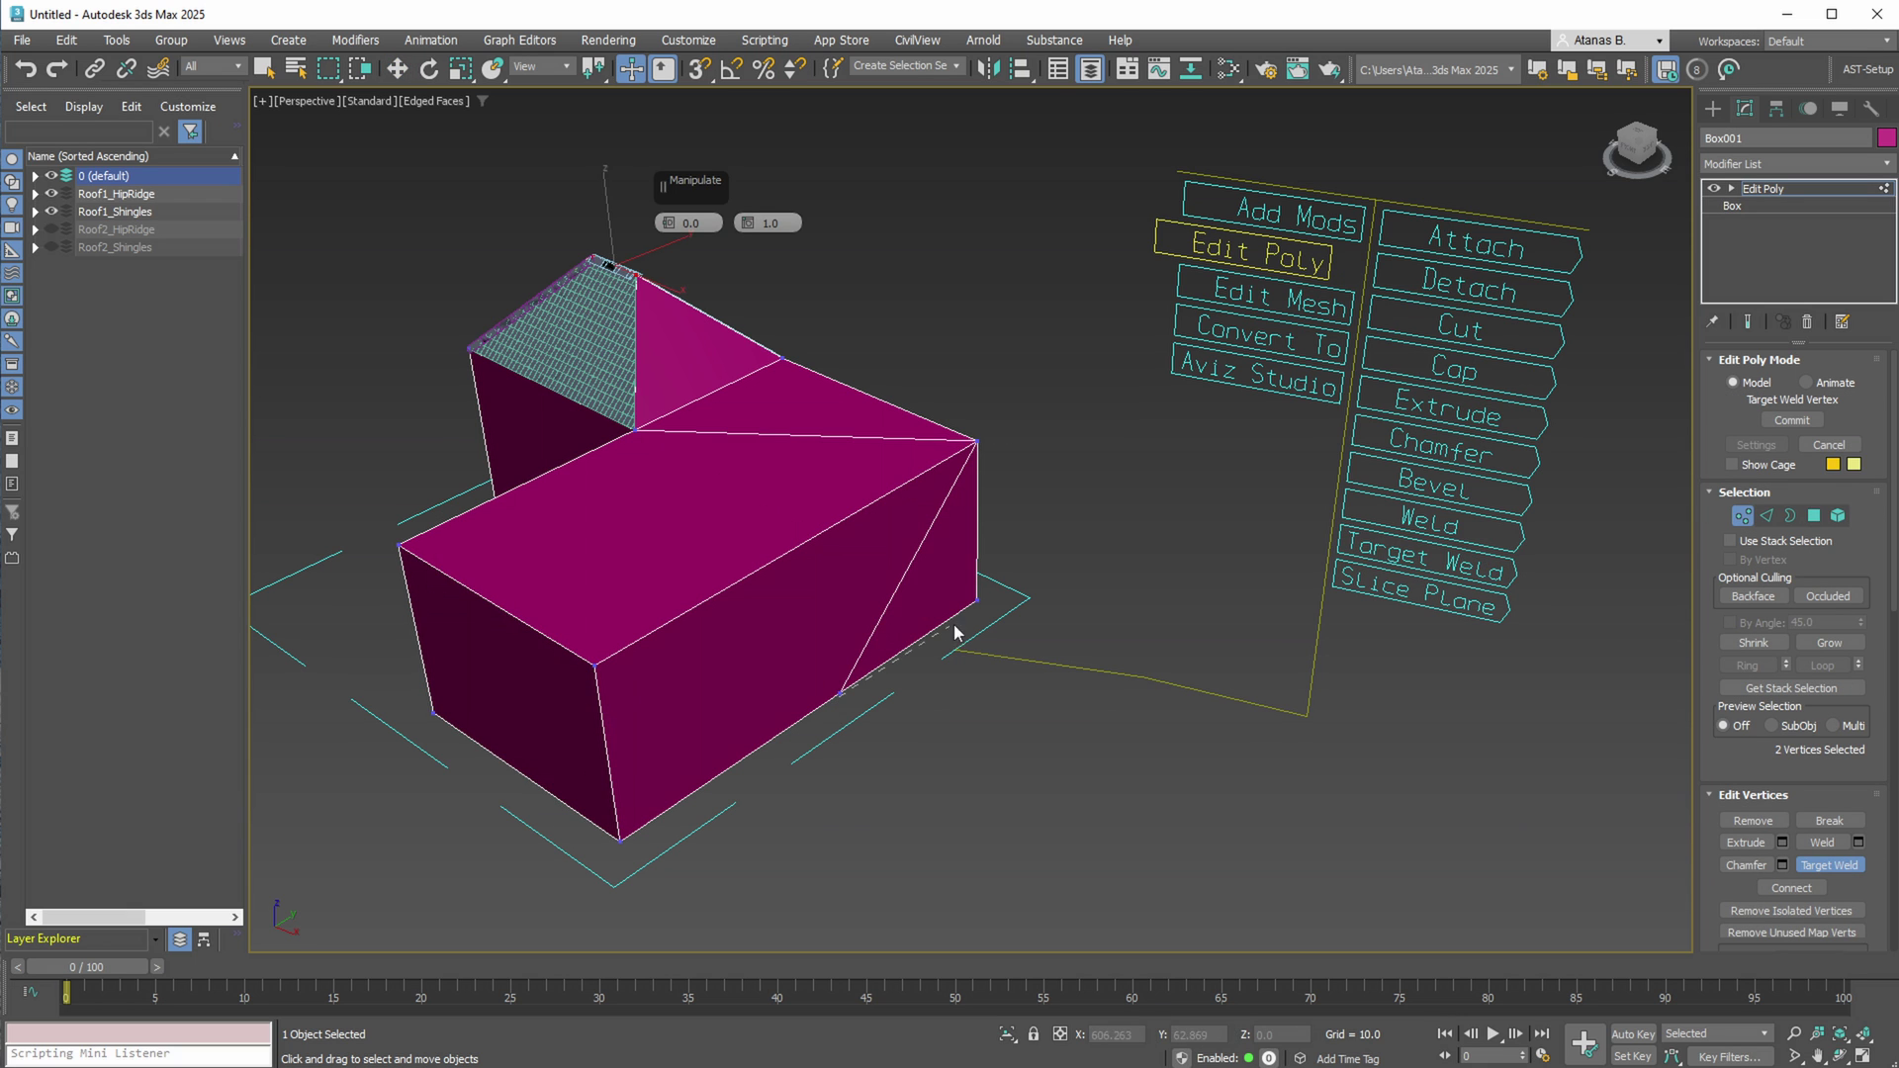
- Remove the leftover edge crossing the flat top of the new wing
{"action": "middle_click_drag", "start_coordinate": [1094, 601], "coordinate": [901, 727], "text": "alt"}
{"action": "key", "text": "2"}
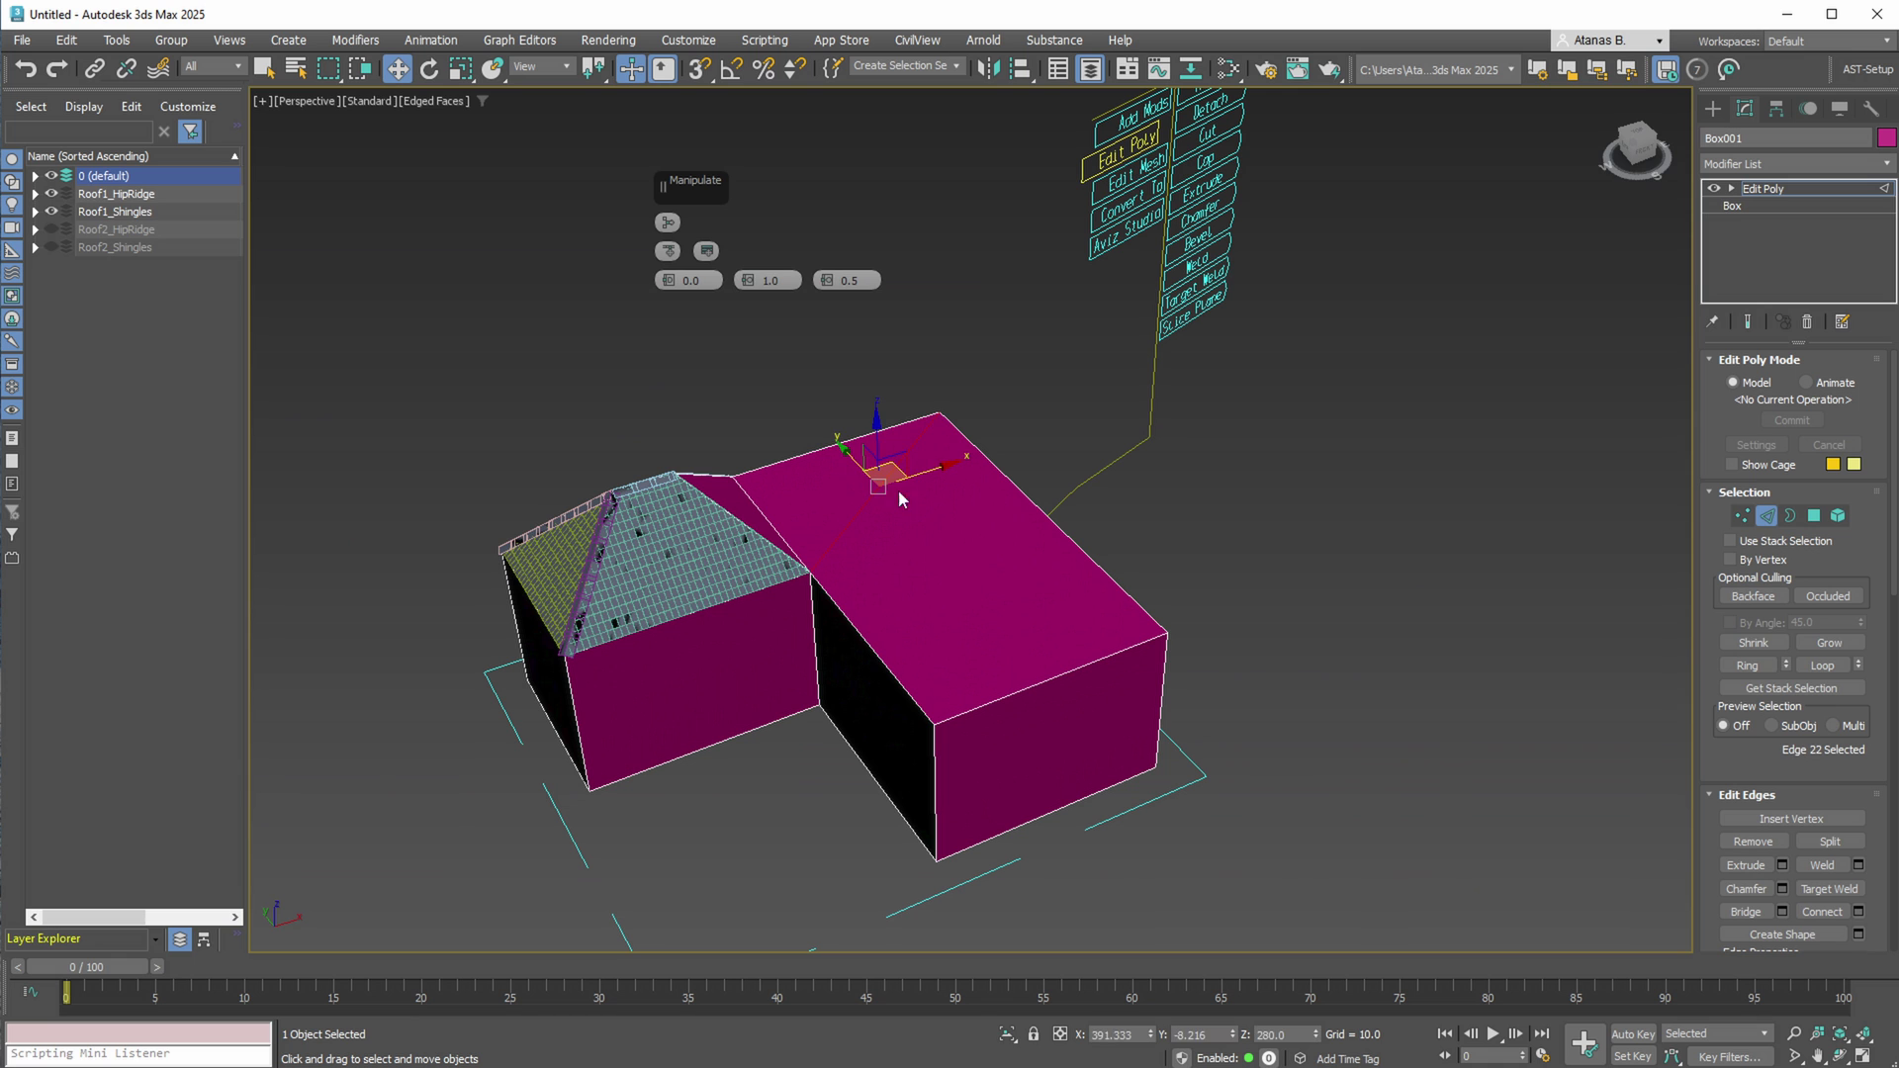
{"action": "left_click", "coordinate": [1193, 602]}
{"action": "middle_click_drag", "start_coordinate": [1193, 602], "coordinate": [1173, 655]}
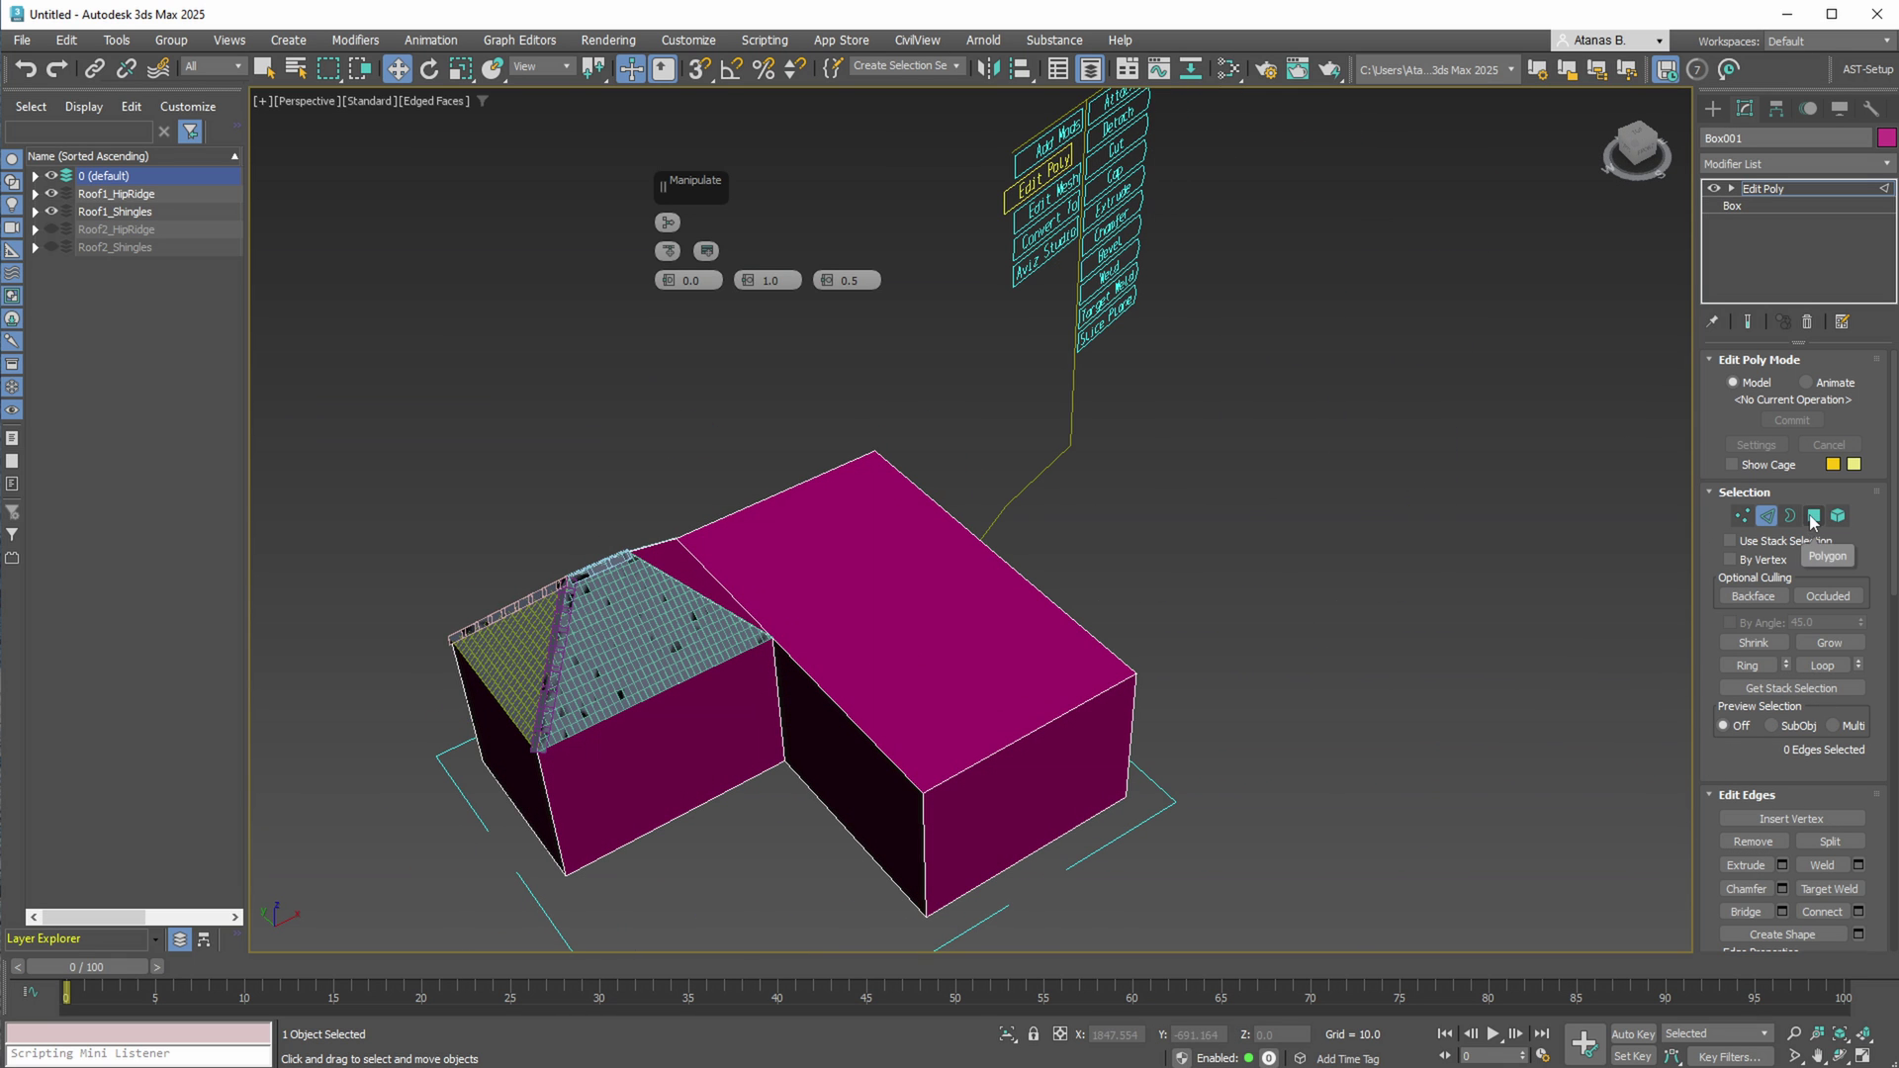
- Bevel the new wing's top polygon with a height of 200 and an outline of -150
{"action": "key", "text": "4"}
{"action": "left_click", "coordinate": [850, 554]}
{"action": "middle_click_drag", "start_coordinate": [851, 554], "coordinate": [894, 610], "text": "alt"}
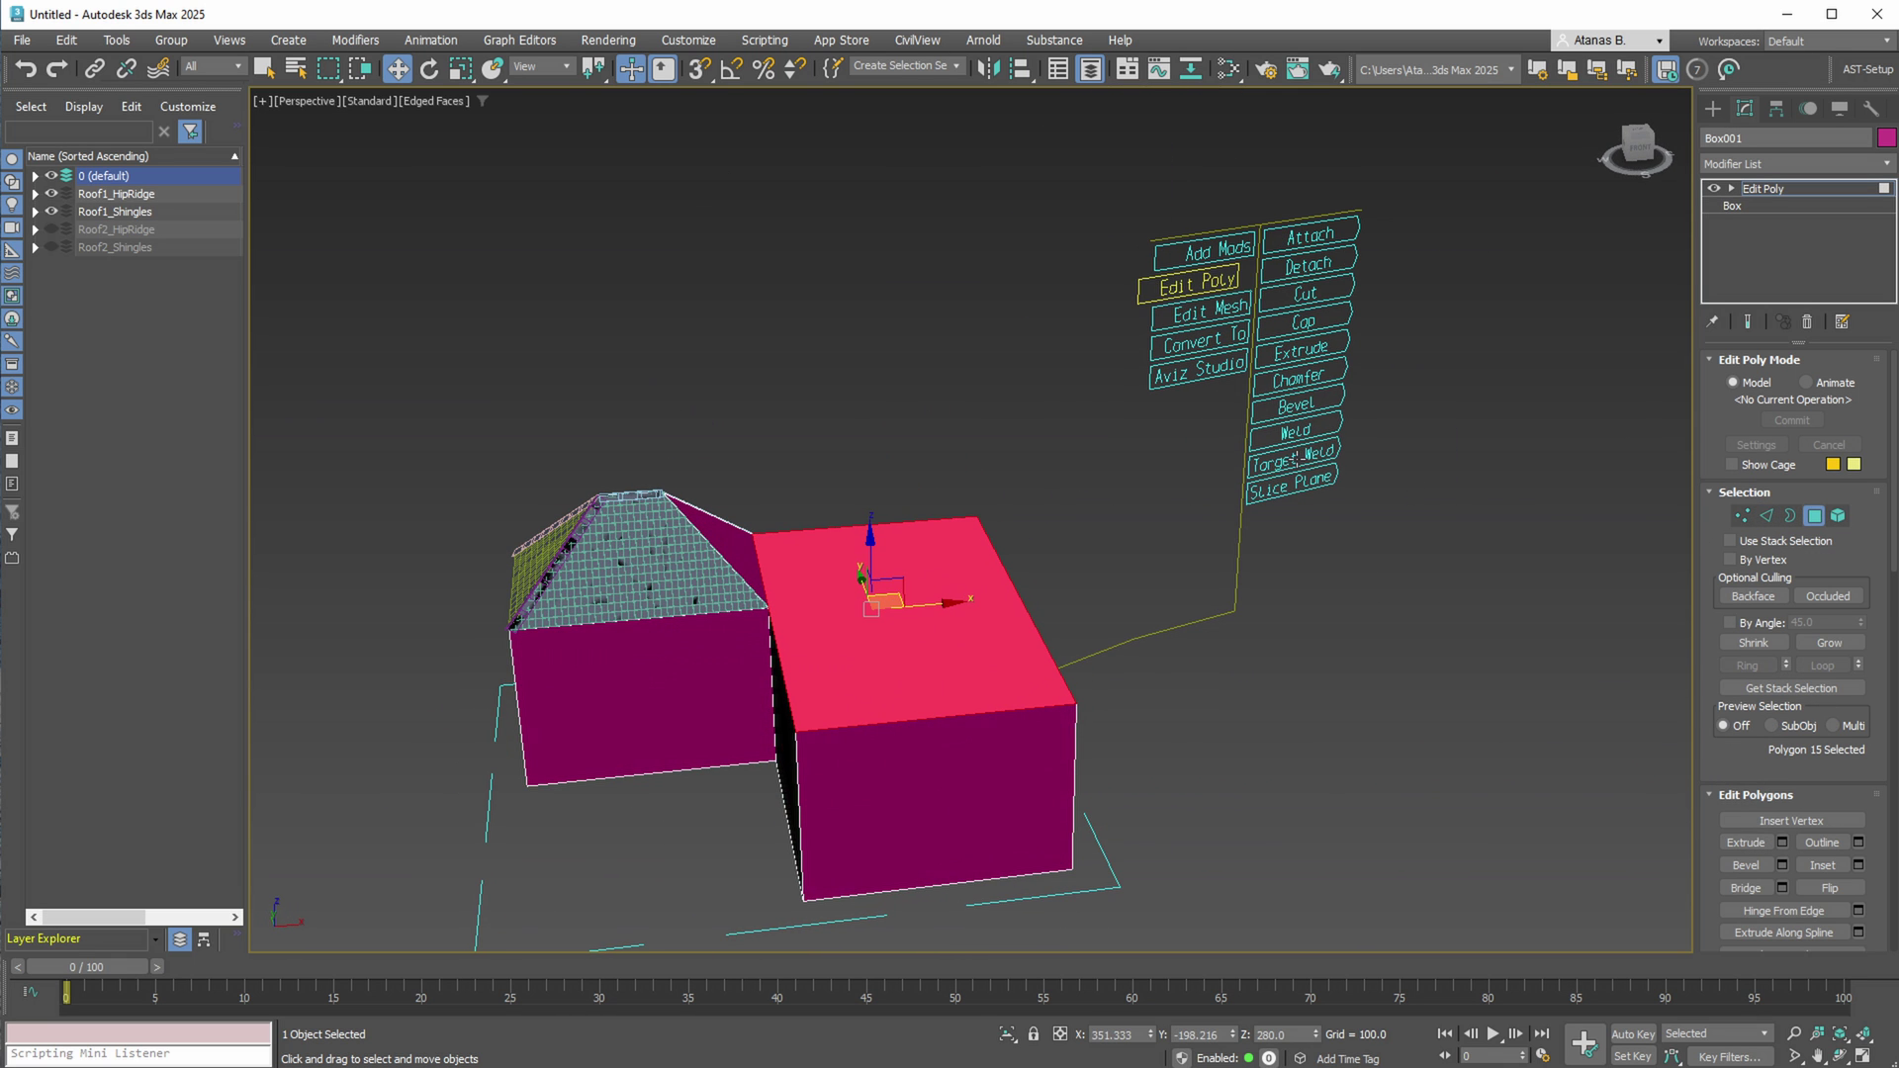
{"action": "left_click", "coordinate": [1379, 403]}
{"action": "middle_click_drag", "start_coordinate": [1221, 485], "coordinate": [890, 554], "text": "alt"}
{"action": "middle_click_drag", "start_coordinate": [890, 554], "coordinate": [852, 611]}
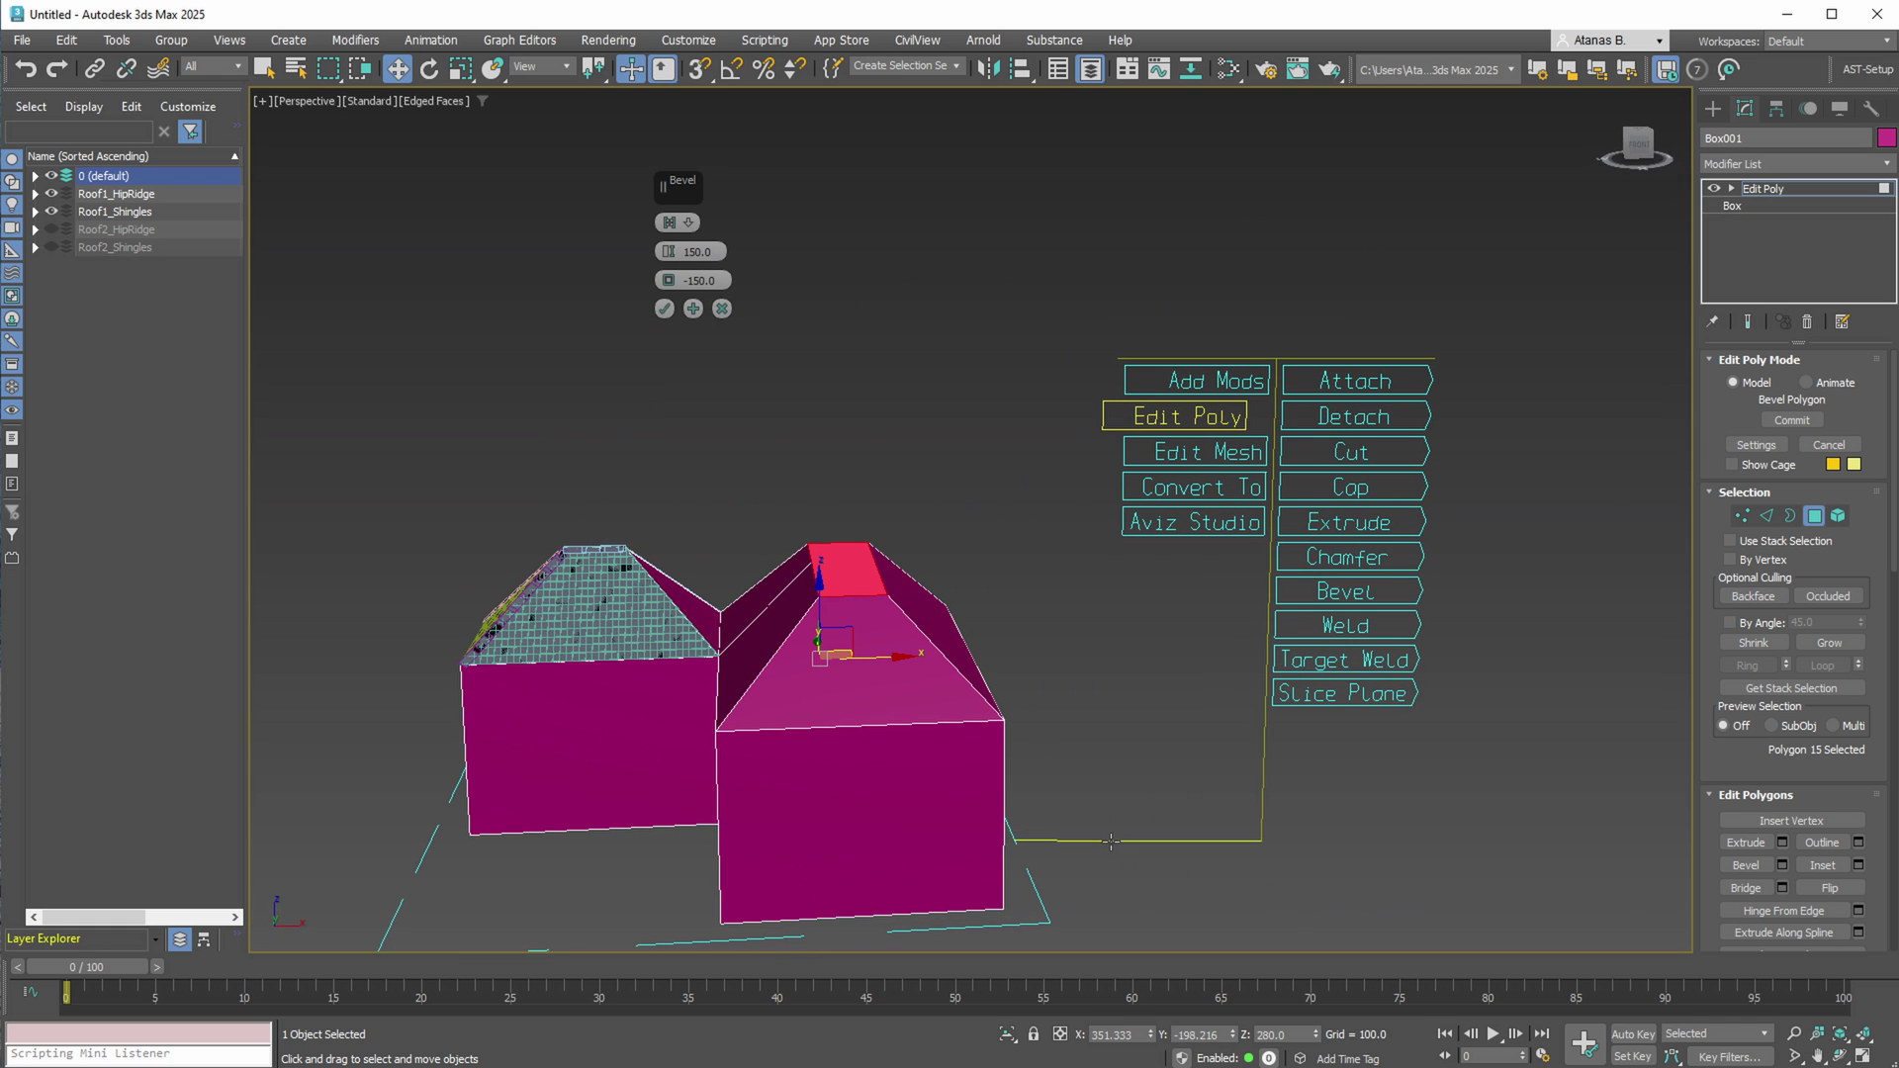
{"action": "key", "text": "Return"}
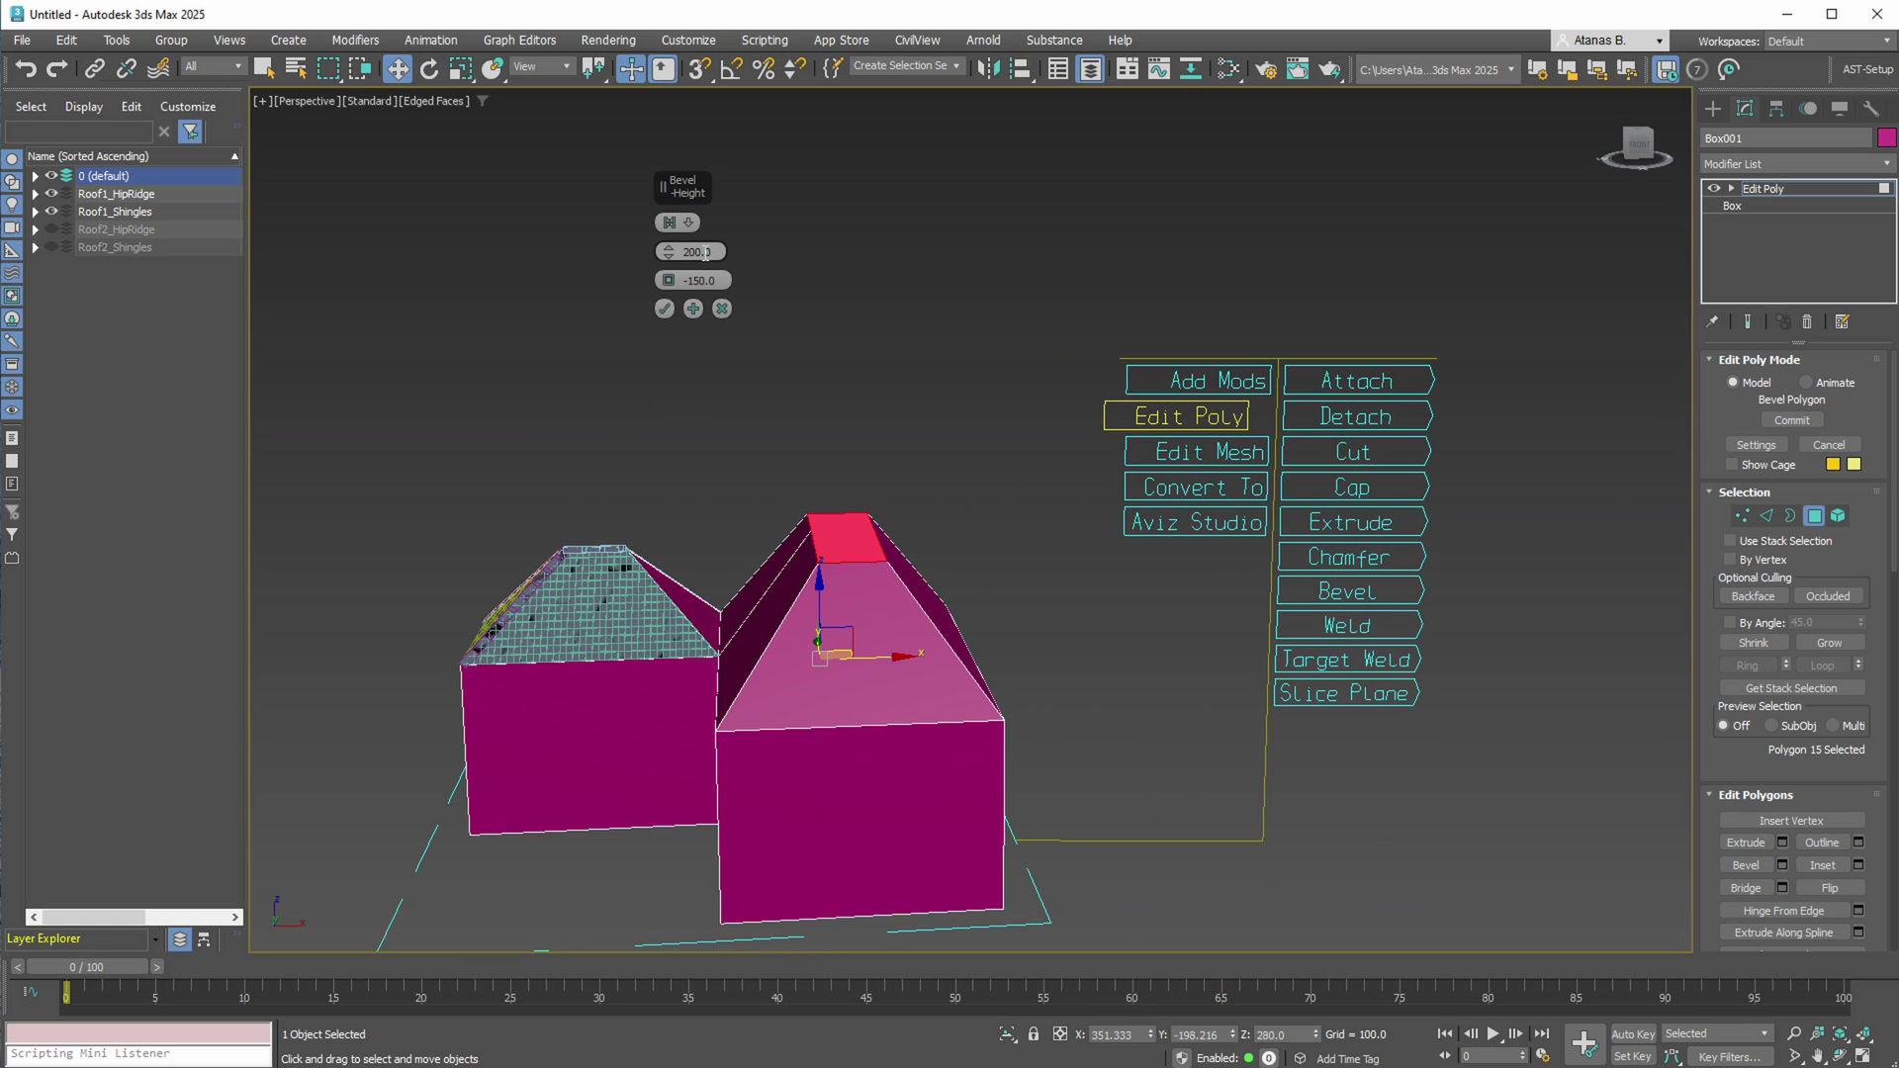
{"action": "left_click", "coordinate": [663, 315]}
{"action": "middle_click_drag", "start_coordinate": [764, 579], "coordinate": [819, 580], "text": "alt"}
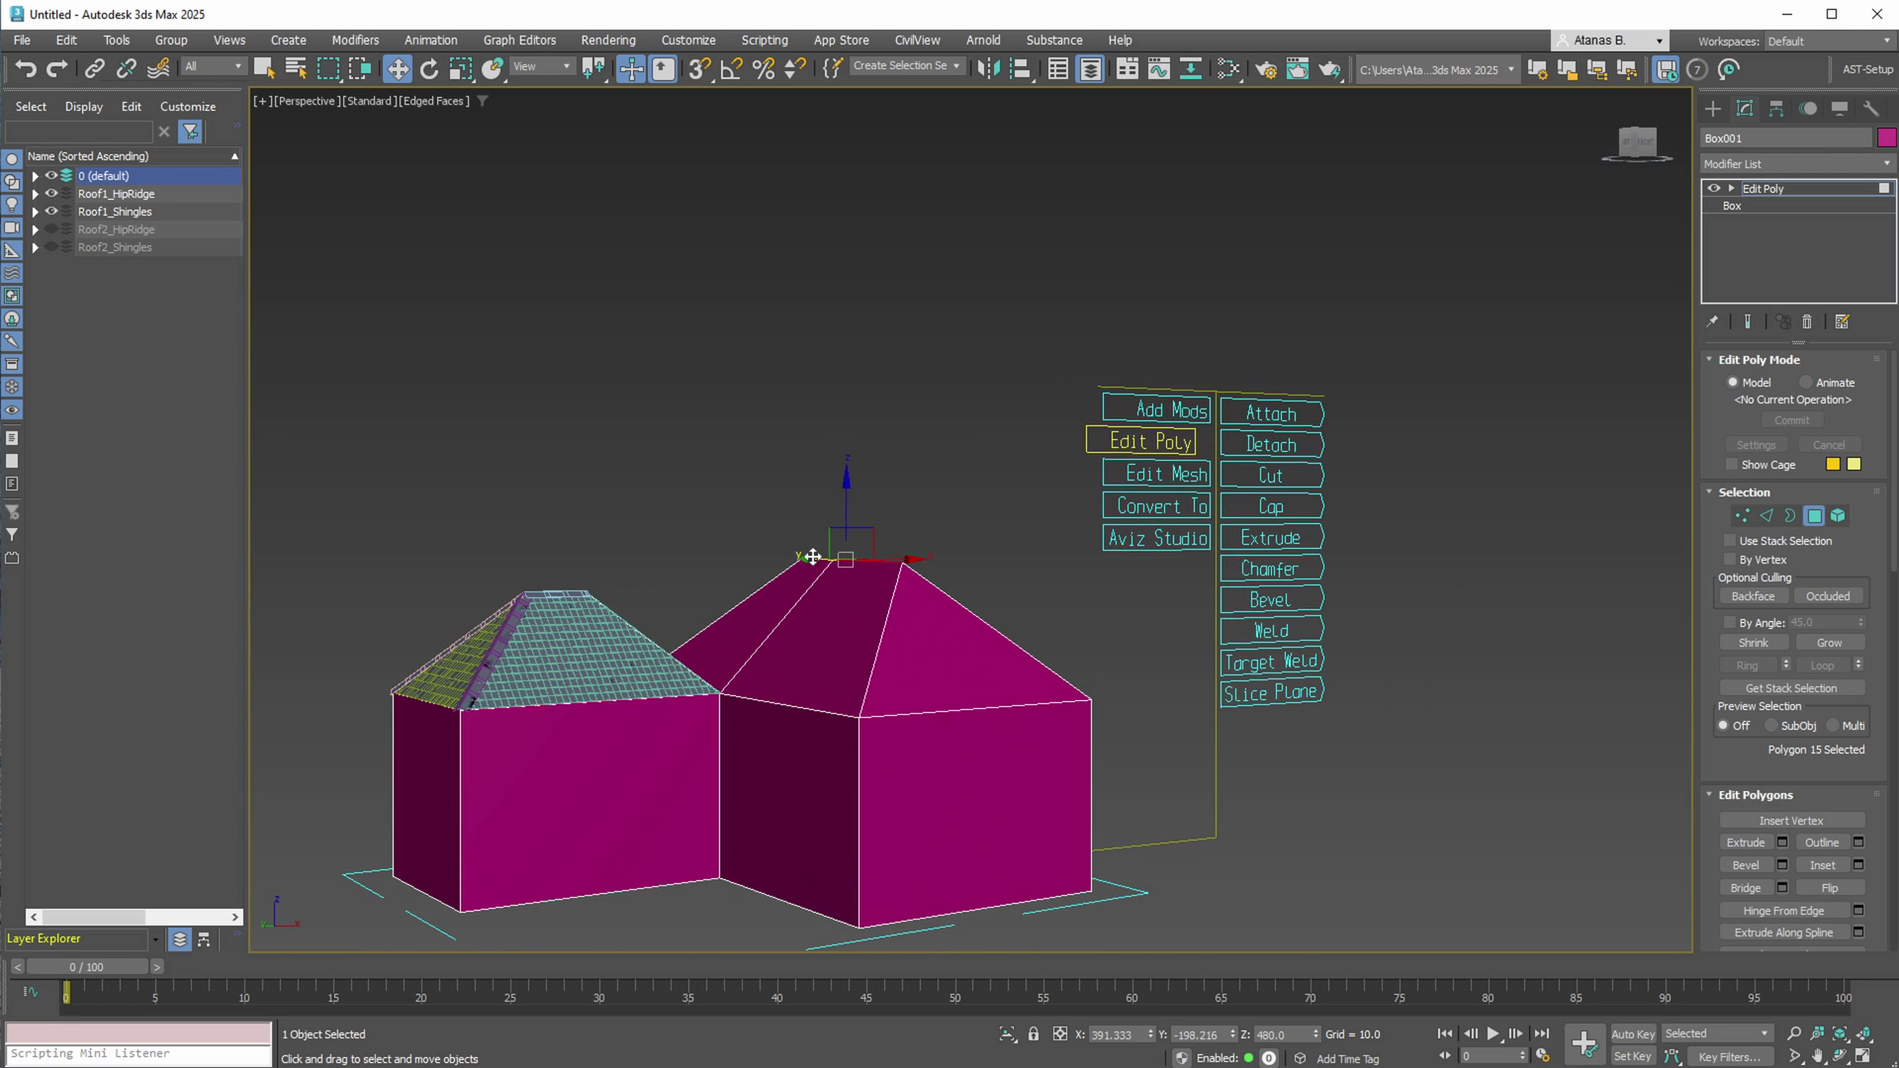
- Target weld the vertices of the narrow top polygon together so the new wing's roof ends in a ridge
{"action": "left_click", "coordinate": [1273, 633]}
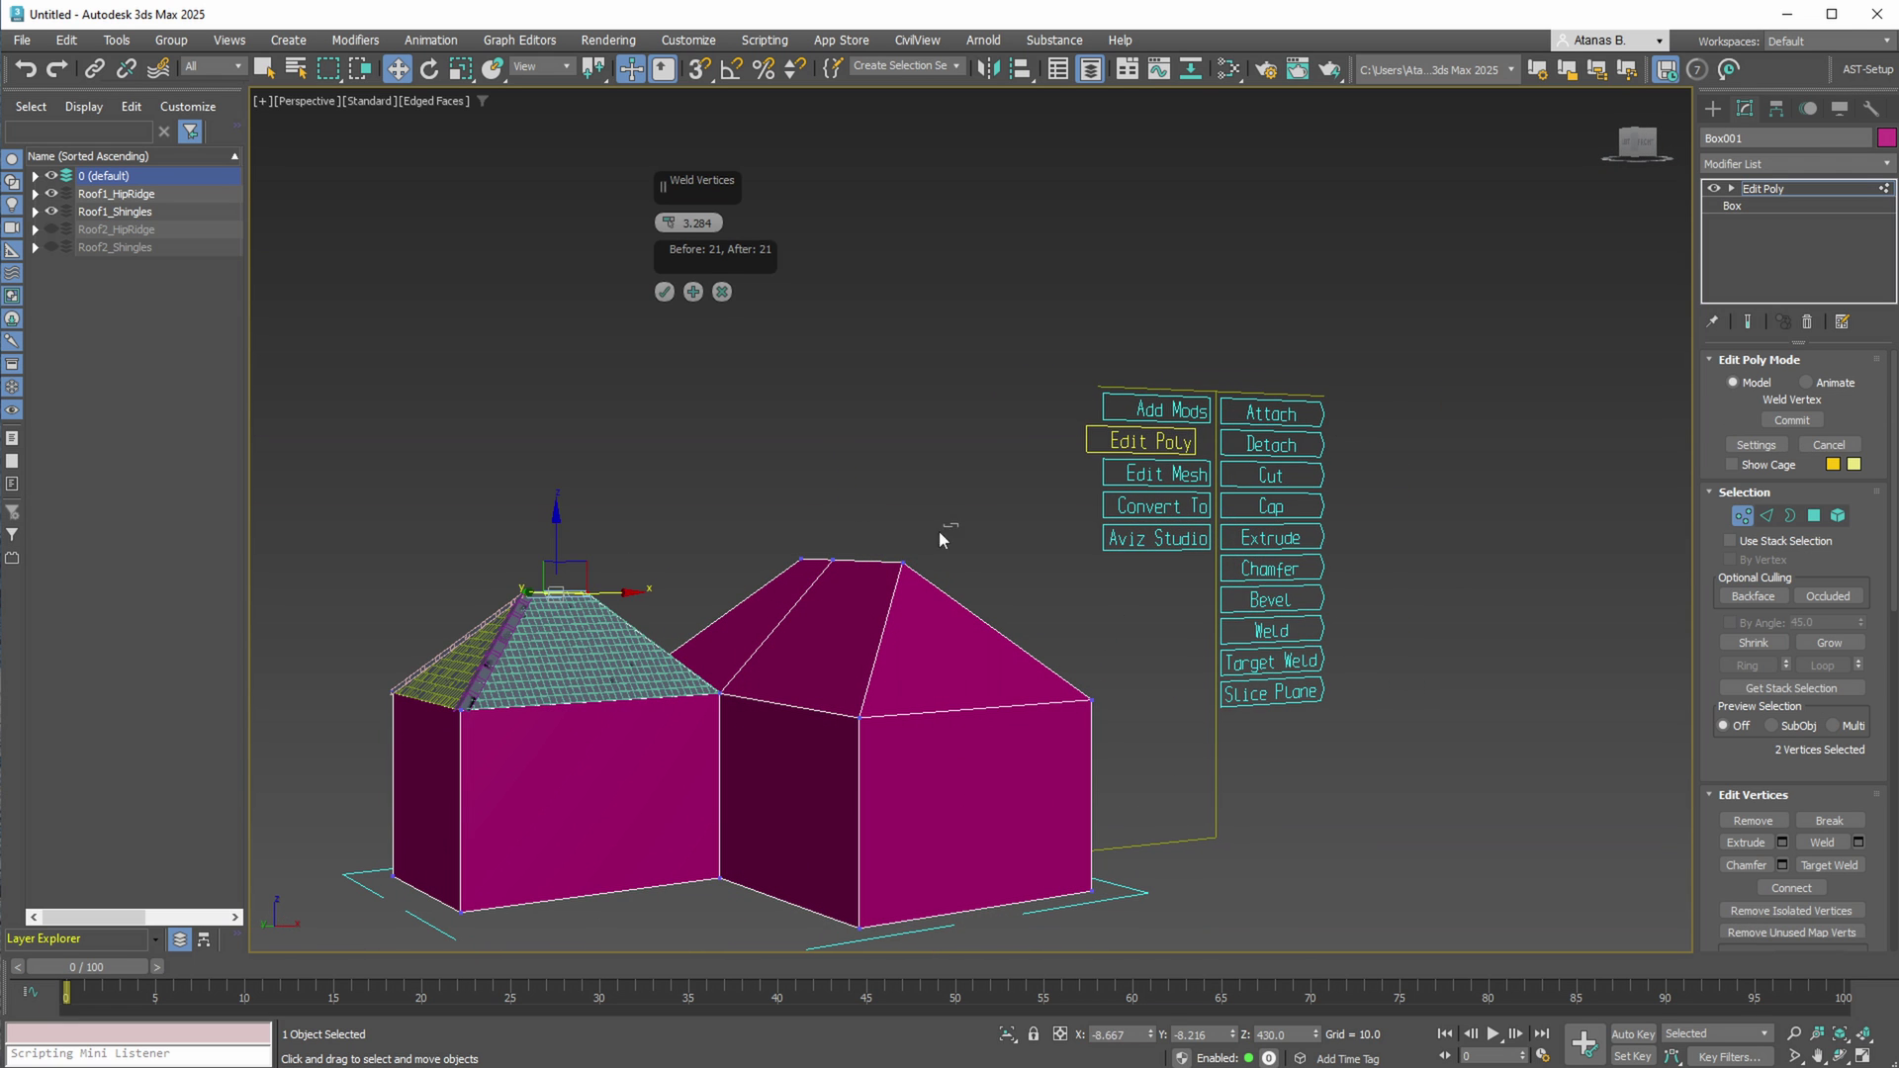
{"action": "left_click", "coordinate": [664, 293]}
{"action": "middle_click_drag", "start_coordinate": [954, 514], "coordinate": [982, 621], "text": "alt"}
{"action": "left_click", "coordinate": [1212, 509]}
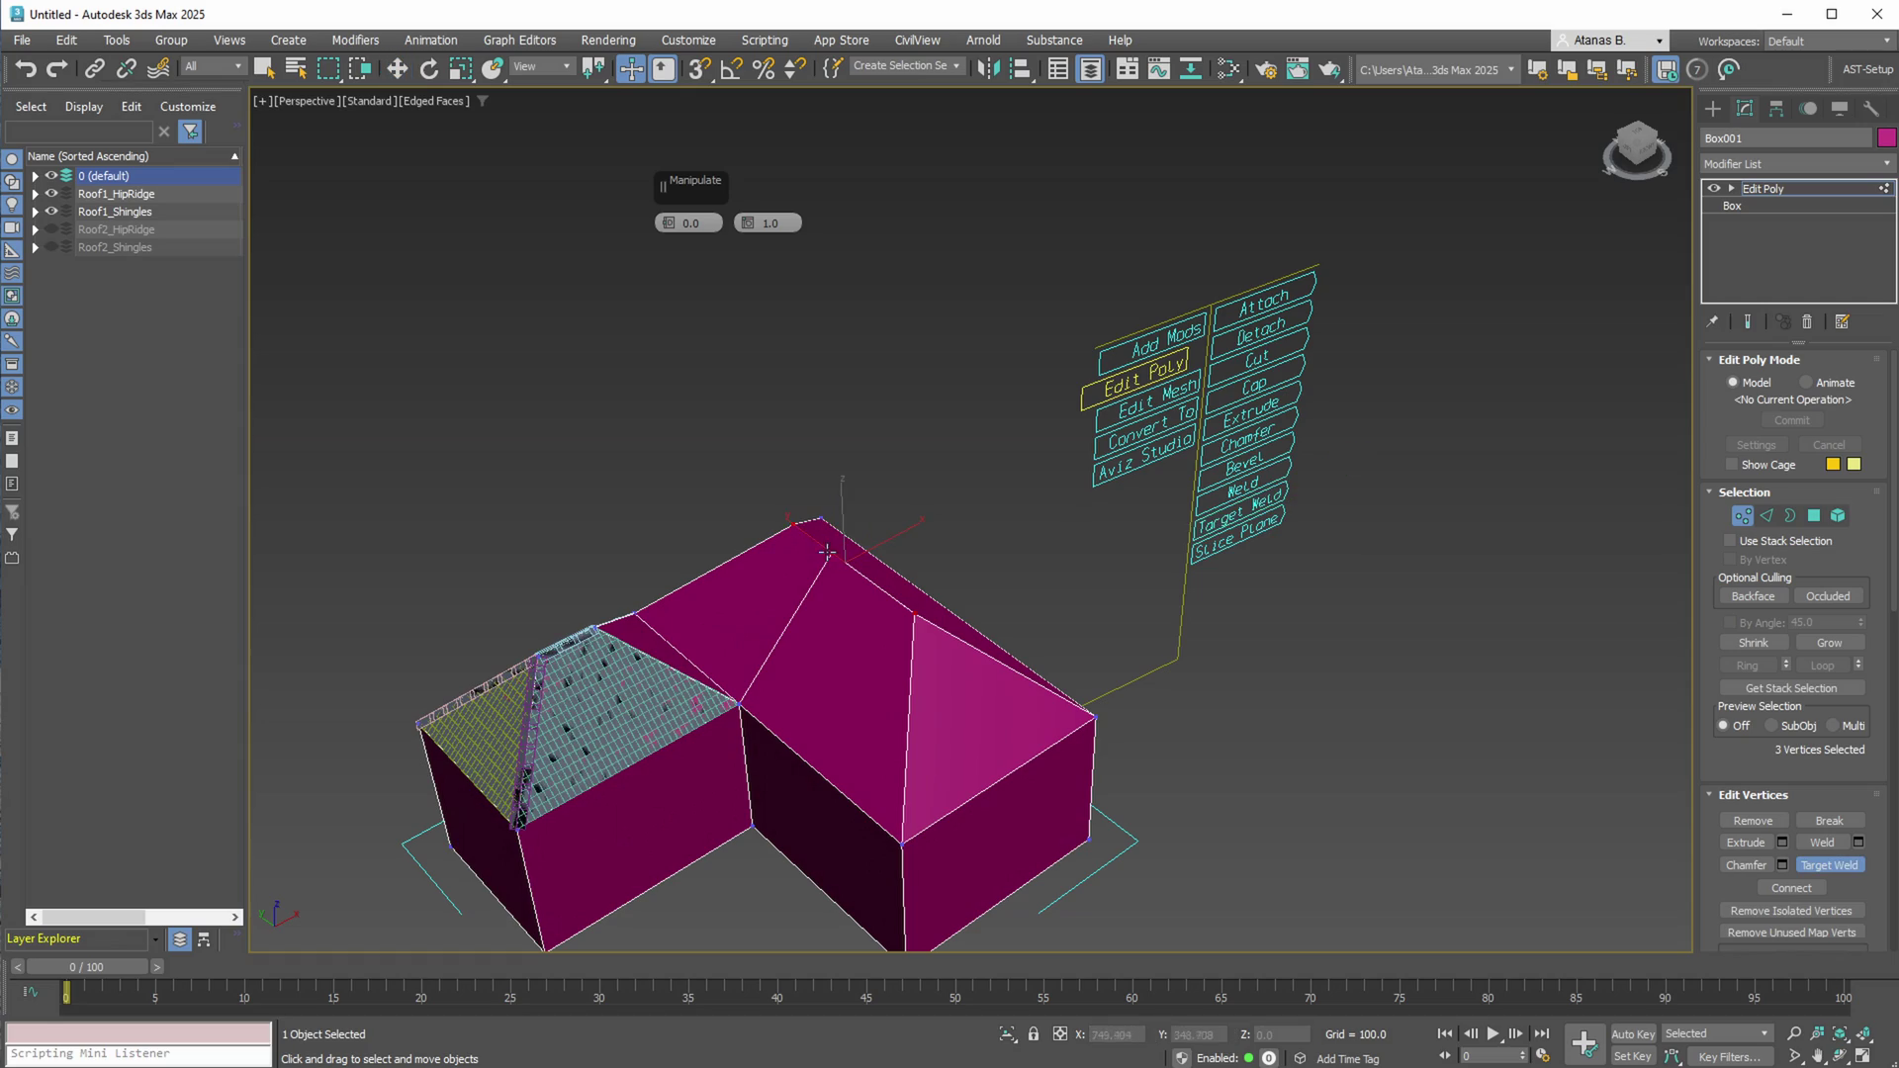
{"action": "middle_click_drag", "start_coordinate": [795, 526], "coordinate": [910, 560], "text": "alt"}
{"action": "key", "text": "w"}
- Remove the diagonal edge running from the new ridge's end to the inner corner of the L-shaped roof
{"action": "left_click", "coordinate": [1769, 519]}
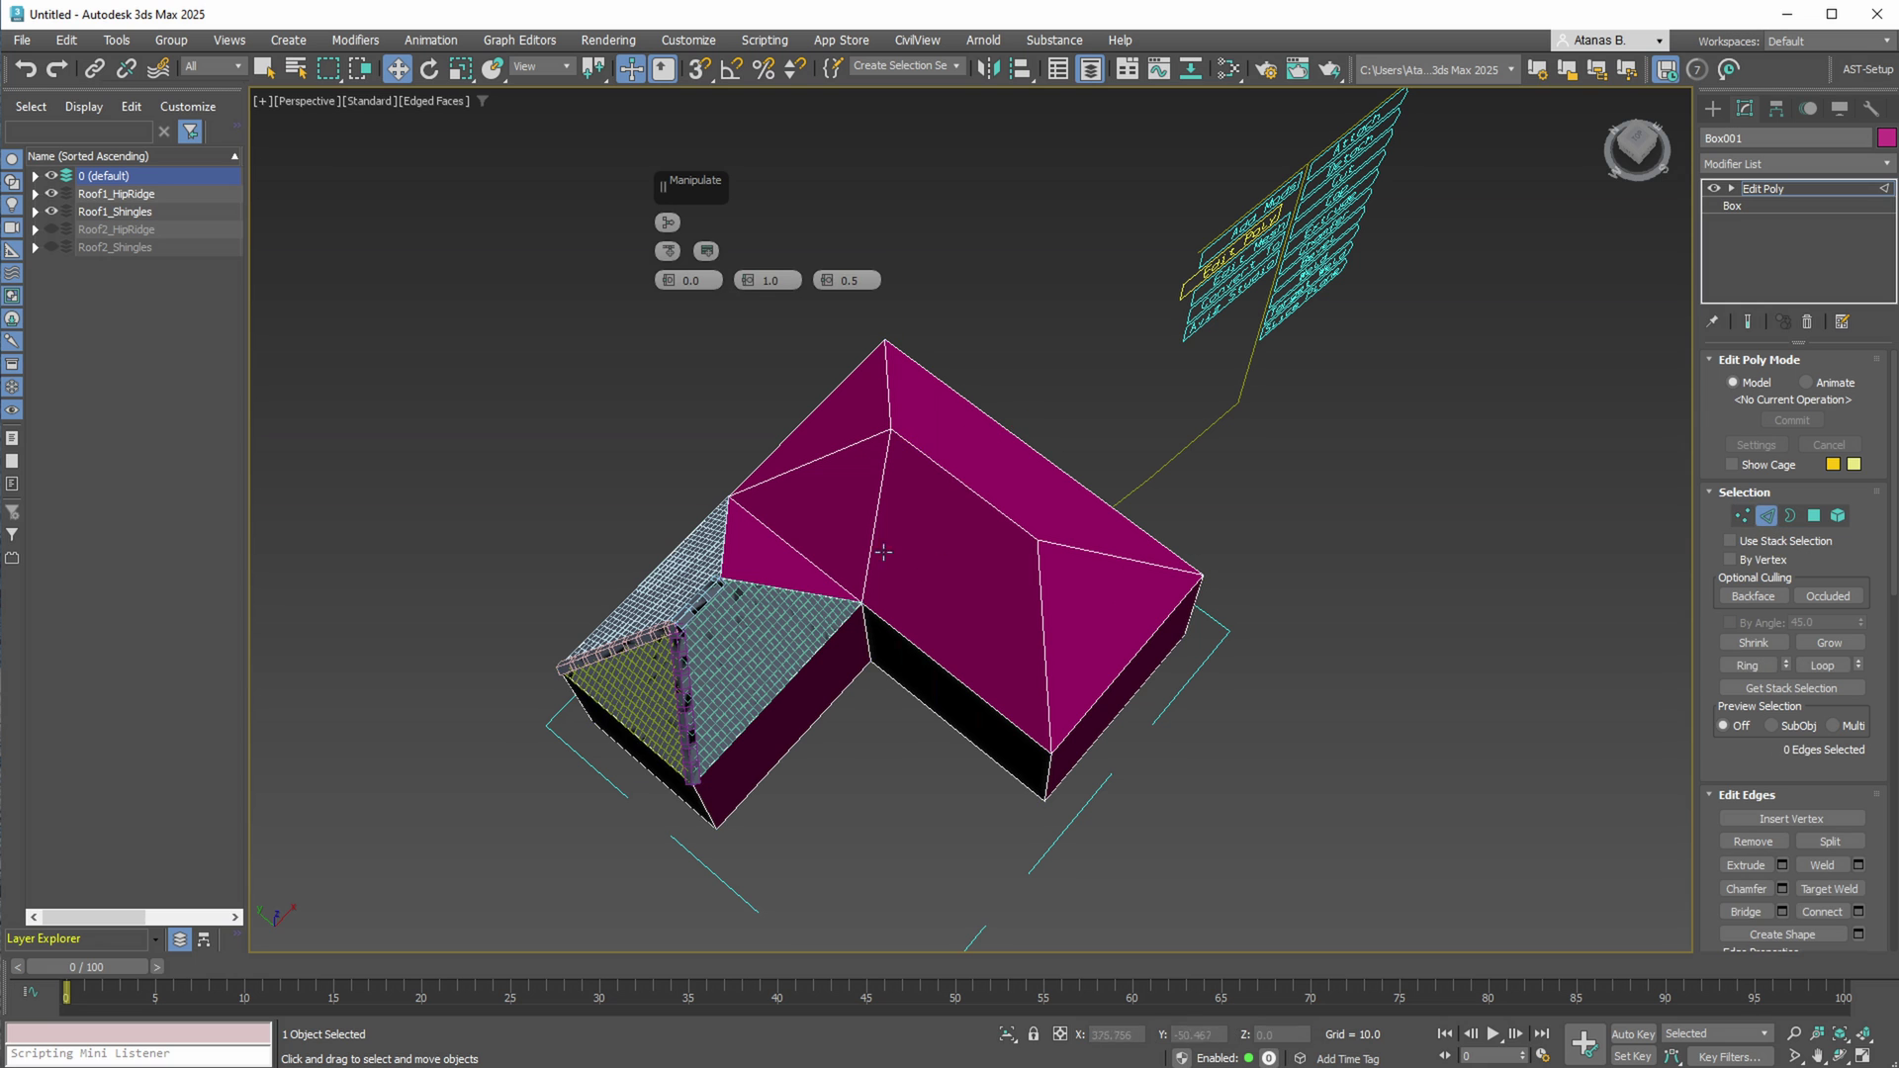
{"action": "left_click", "coordinate": [876, 530]}
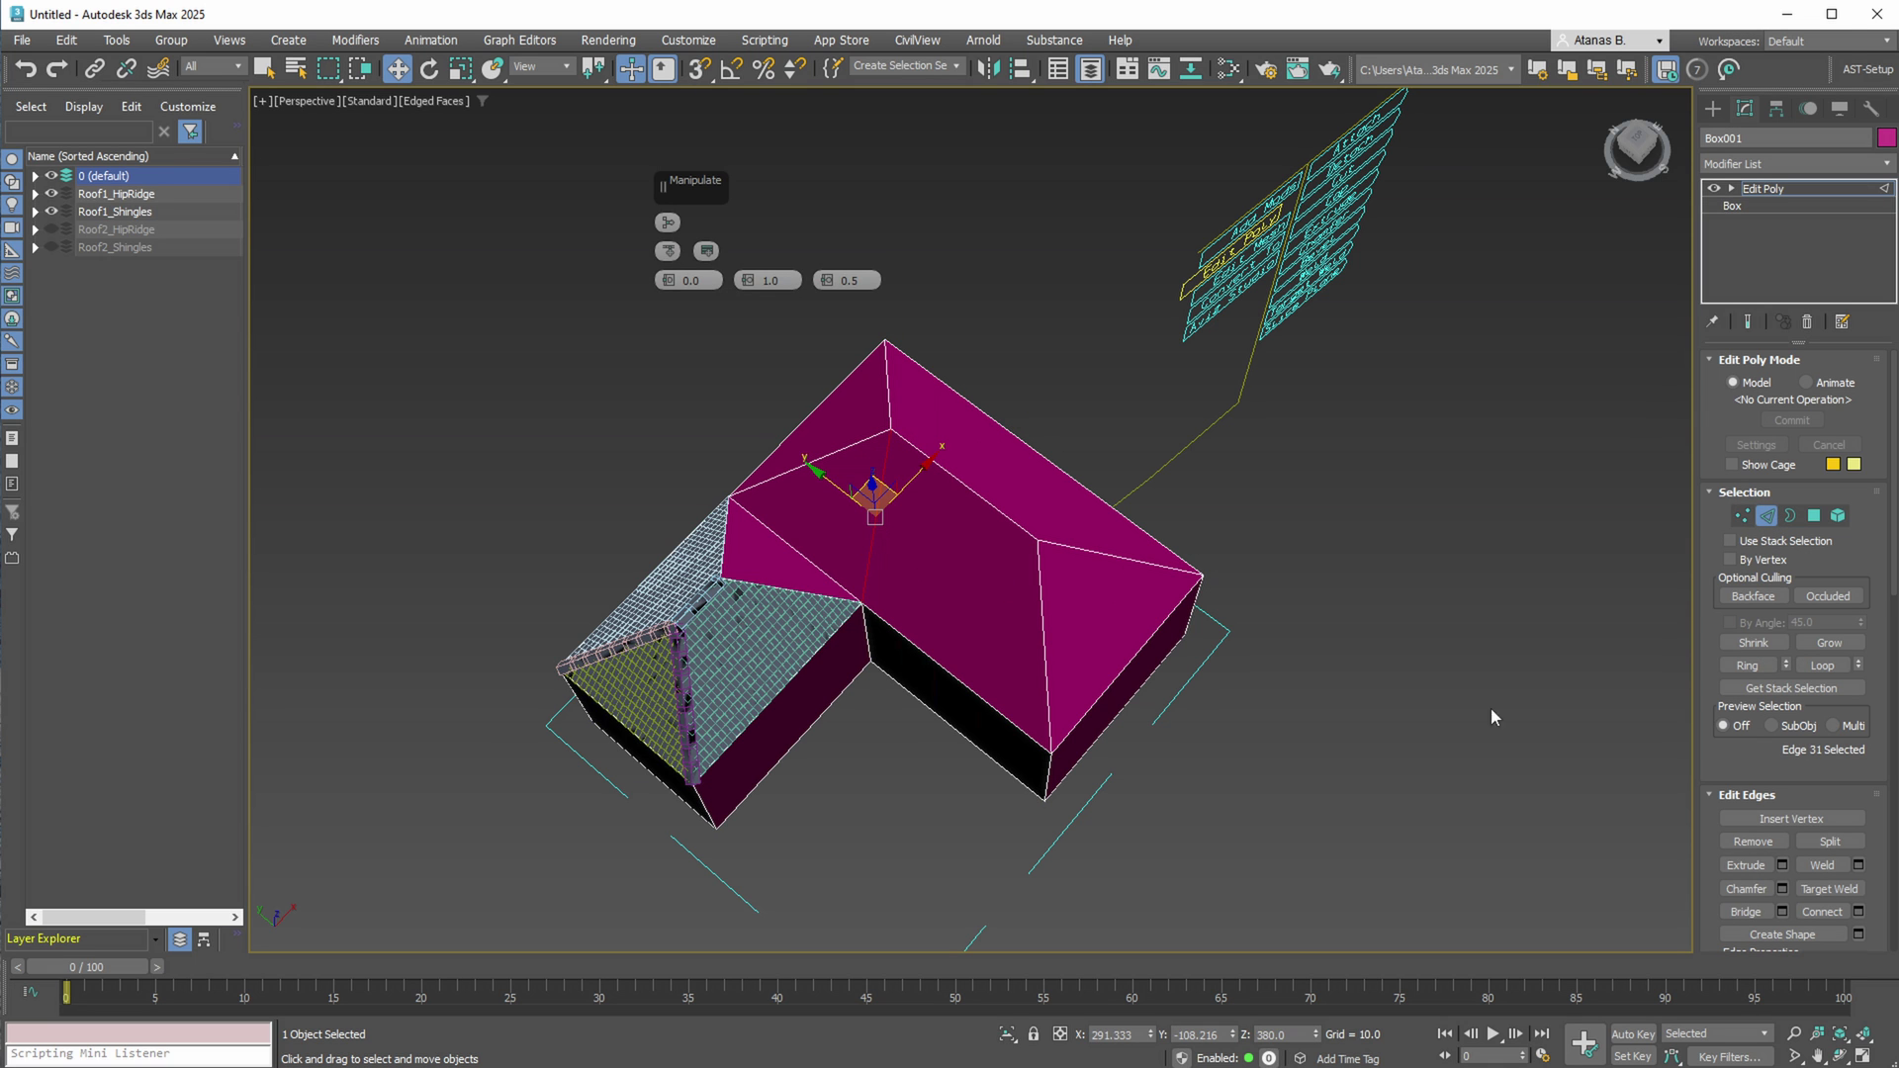
{"action": "left_click", "coordinate": [1760, 845]}
{"action": "middle_click_drag", "start_coordinate": [1653, 841], "coordinate": [901, 608], "text": "alt"}
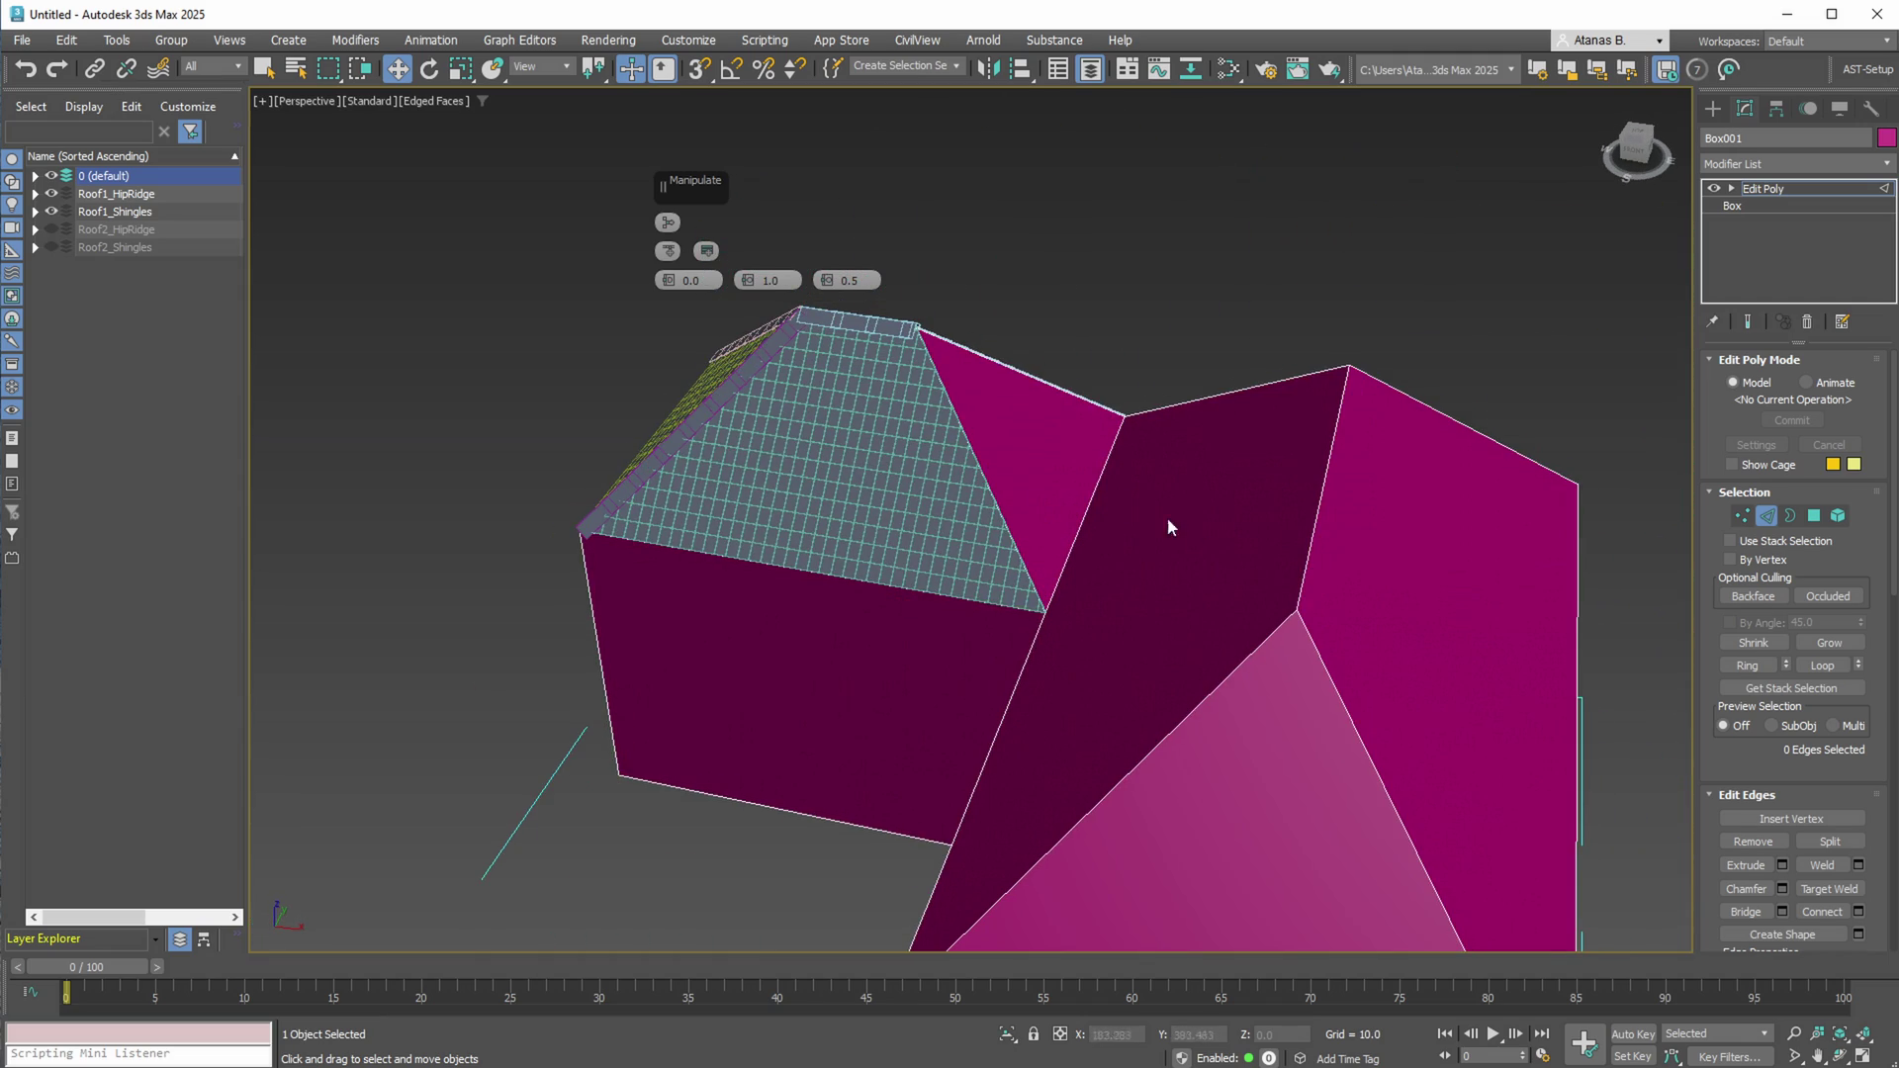
- Delete the two long-slope shingle panels and the horizontal ridge cap from the original wing's roof
{"action": "middle_click_drag", "start_coordinate": [918, 472], "coordinate": [924, 568]}
{"action": "scroll", "coordinate": [842, 585], "scroll_direction": "down", "scroll_amount": 5}
{"action": "left_click", "coordinate": [1758, 193]}
{"action": "left_click", "coordinate": [934, 432]}
{"action": "left_click", "coordinate": [776, 535]}
{"action": "scroll", "coordinate": [772, 504], "scroll_direction": "up", "scroll_amount": 5}
{"action": "key", "text": "Delete"}
{"action": "left_click", "coordinate": [762, 435]}
{"action": "key", "text": "Delete"}
{"action": "left_click", "coordinate": [683, 473]}
{"action": "key", "text": "Delete"}
{"action": "middle_click_drag", "start_coordinate": [793, 565], "coordinate": [1188, 574], "text": "alt"}
- Select the house's ridge-end vertex on the original wing and move it along the ridge toward the new wing
{"action": "left_click", "coordinate": [1251, 597]}
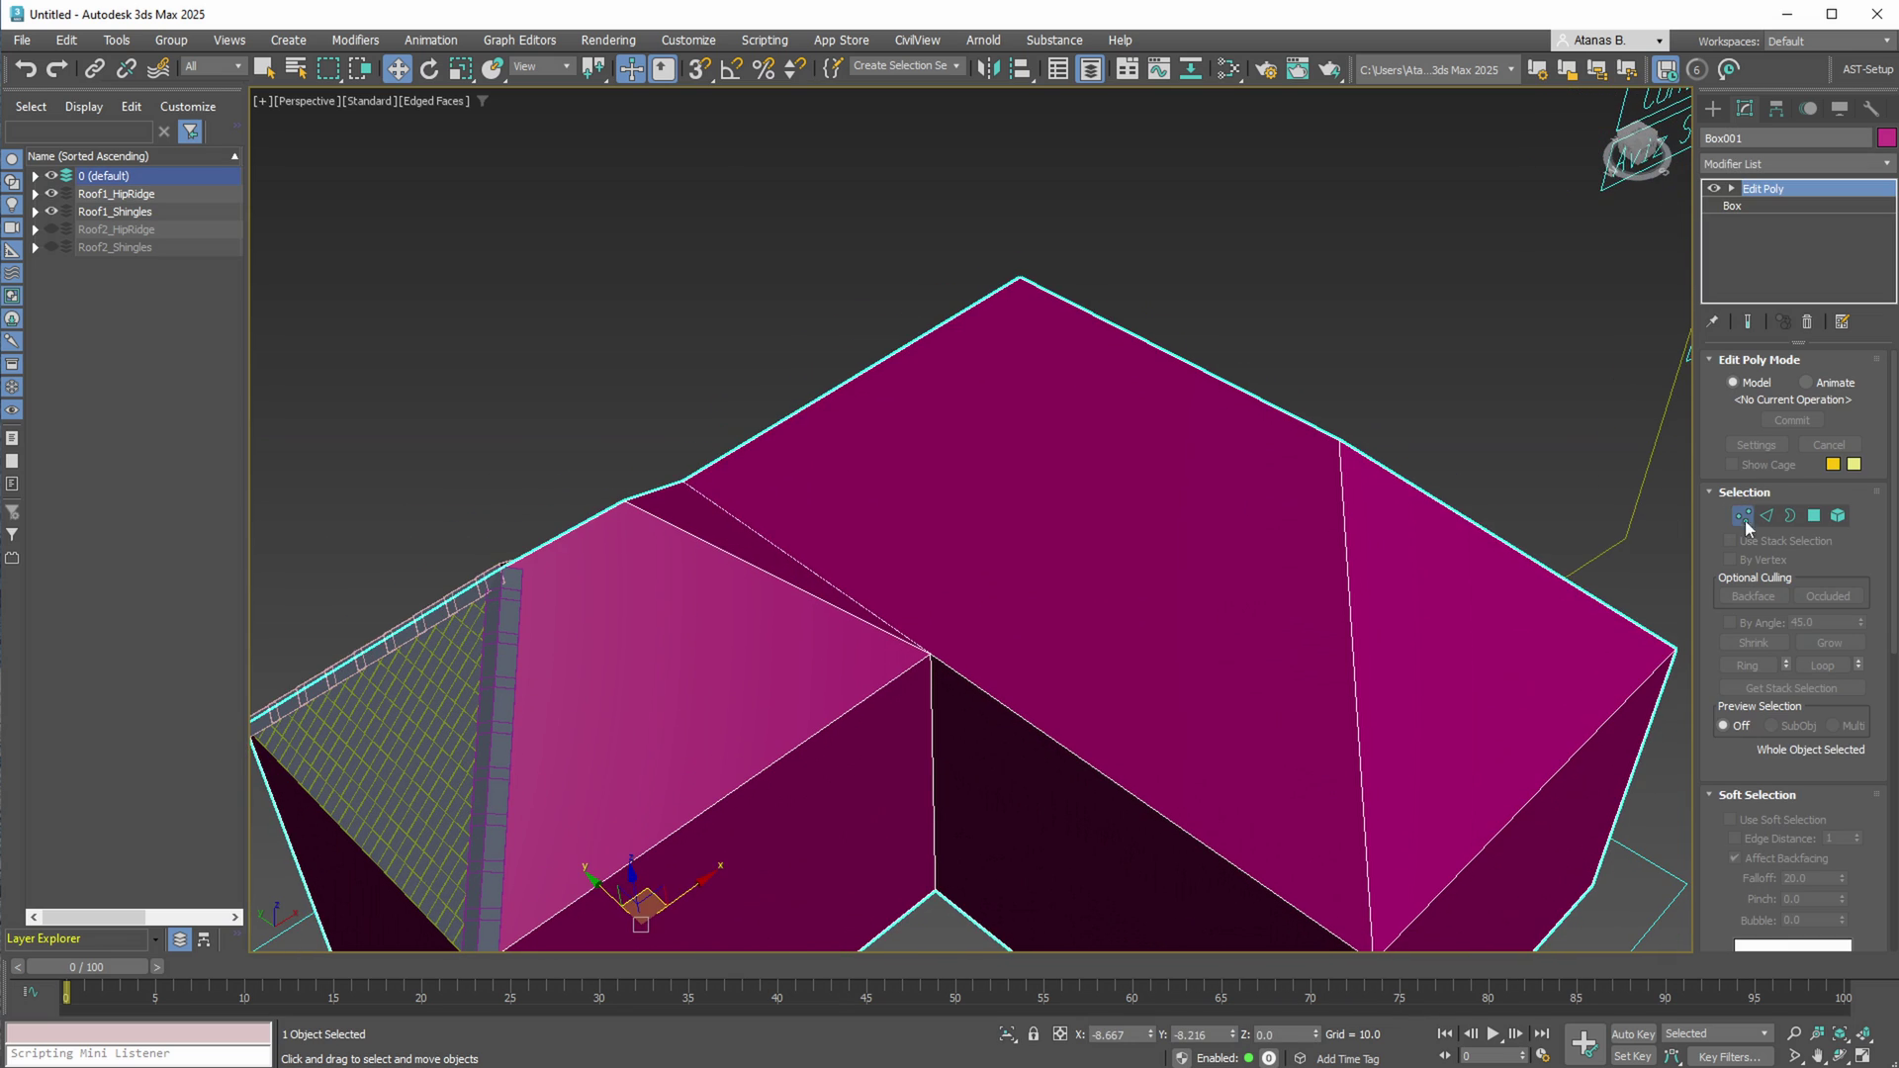
{"action": "left_click", "coordinate": [1743, 517]}
{"action": "left_click", "coordinate": [633, 507]}
{"action": "middle_click_drag", "start_coordinate": [639, 528], "coordinate": [1165, 495], "text": "alt"}
{"action": "left_click_drag", "start_coordinate": [1165, 494], "coordinate": [756, 515]}
{"action": "middle_click_drag", "start_coordinate": [757, 515], "coordinate": [1046, 394], "text": "alt"}
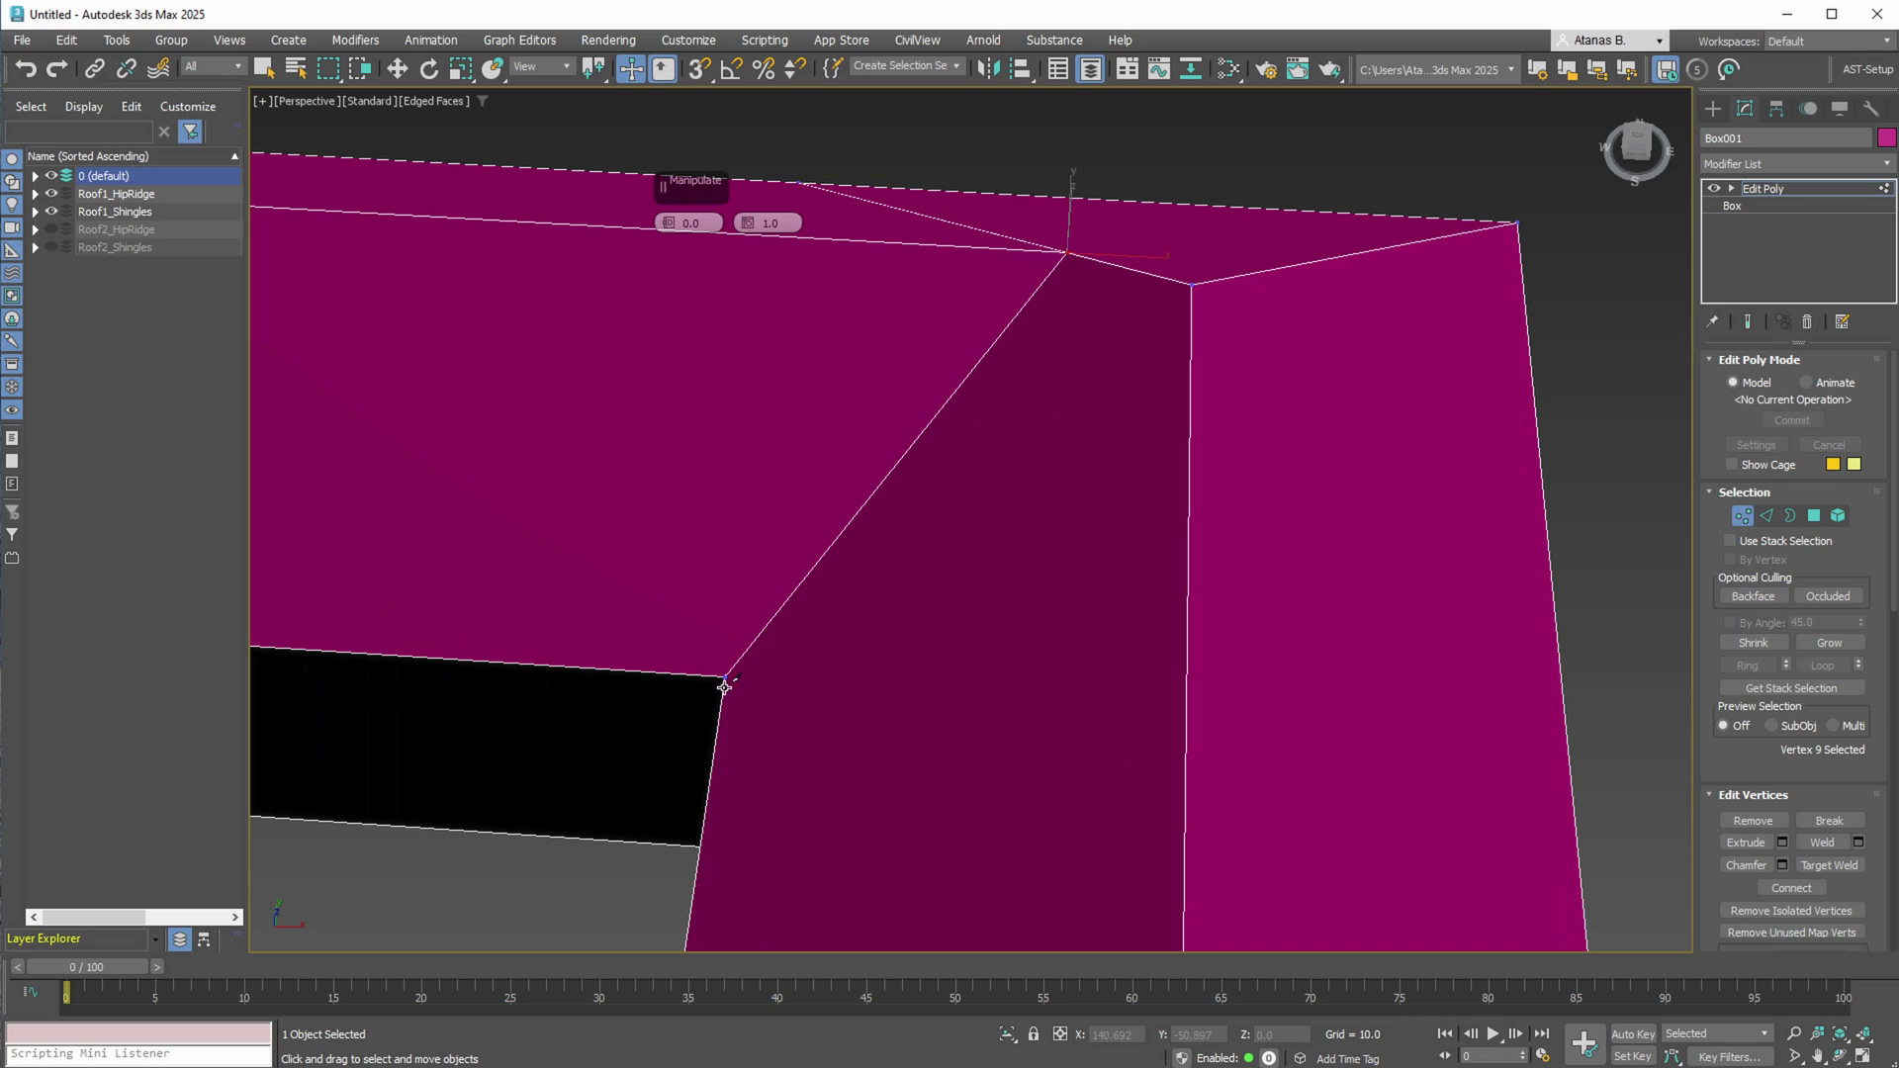
- Move the vertices at the junction of the two roofs back along X to separate the overlapping points
{"action": "middle_click_drag", "start_coordinate": [971, 606], "coordinate": [661, 525], "text": "alt"}
{"action": "scroll", "coordinate": [487, 604], "scroll_direction": "down", "scroll_amount": 4}
{"action": "middle_click_drag", "start_coordinate": [488, 604], "coordinate": [797, 360], "text": "alt"}
{"action": "right_click", "coordinate": [856, 555]}
{"action": "scroll", "coordinate": [860, 446], "scroll_direction": "up", "scroll_amount": 4}
{"action": "left_click", "coordinate": [865, 424]}
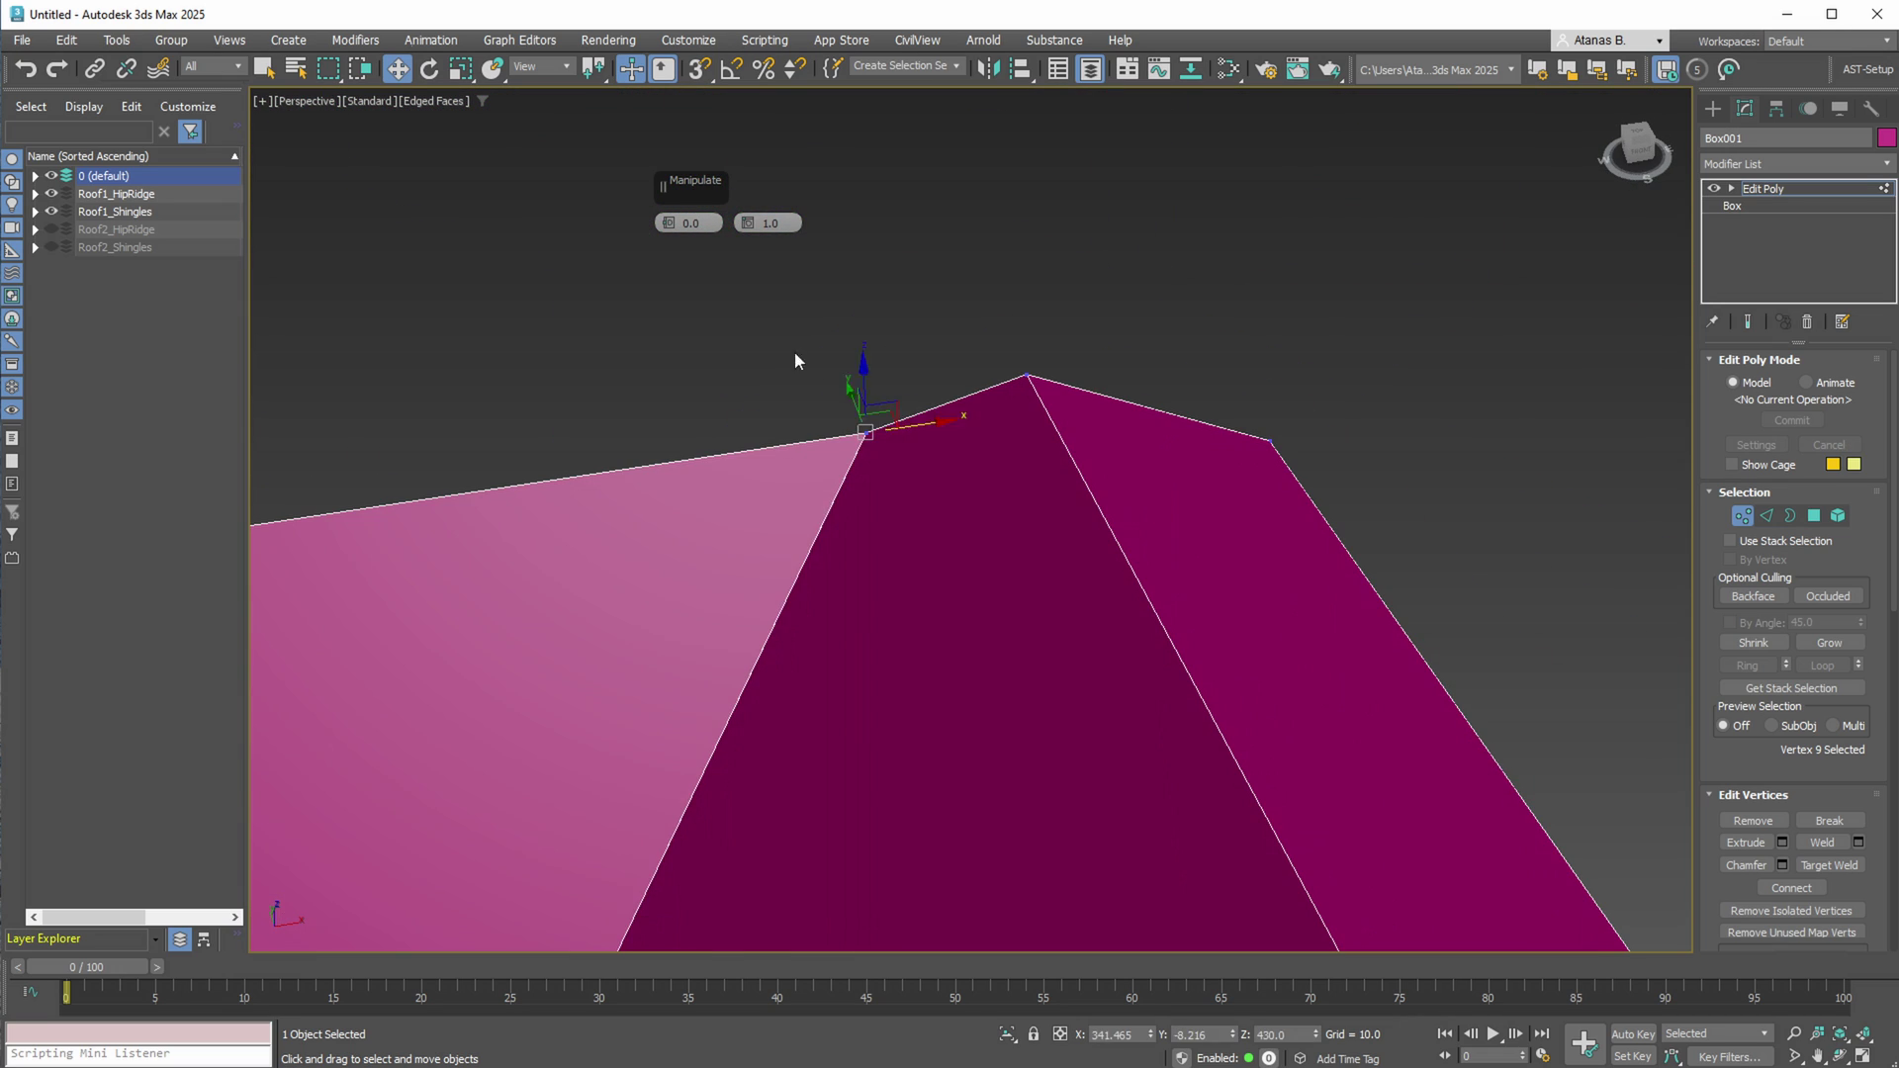
{"action": "left_click_drag", "start_coordinate": [924, 422], "coordinate": [764, 461]}
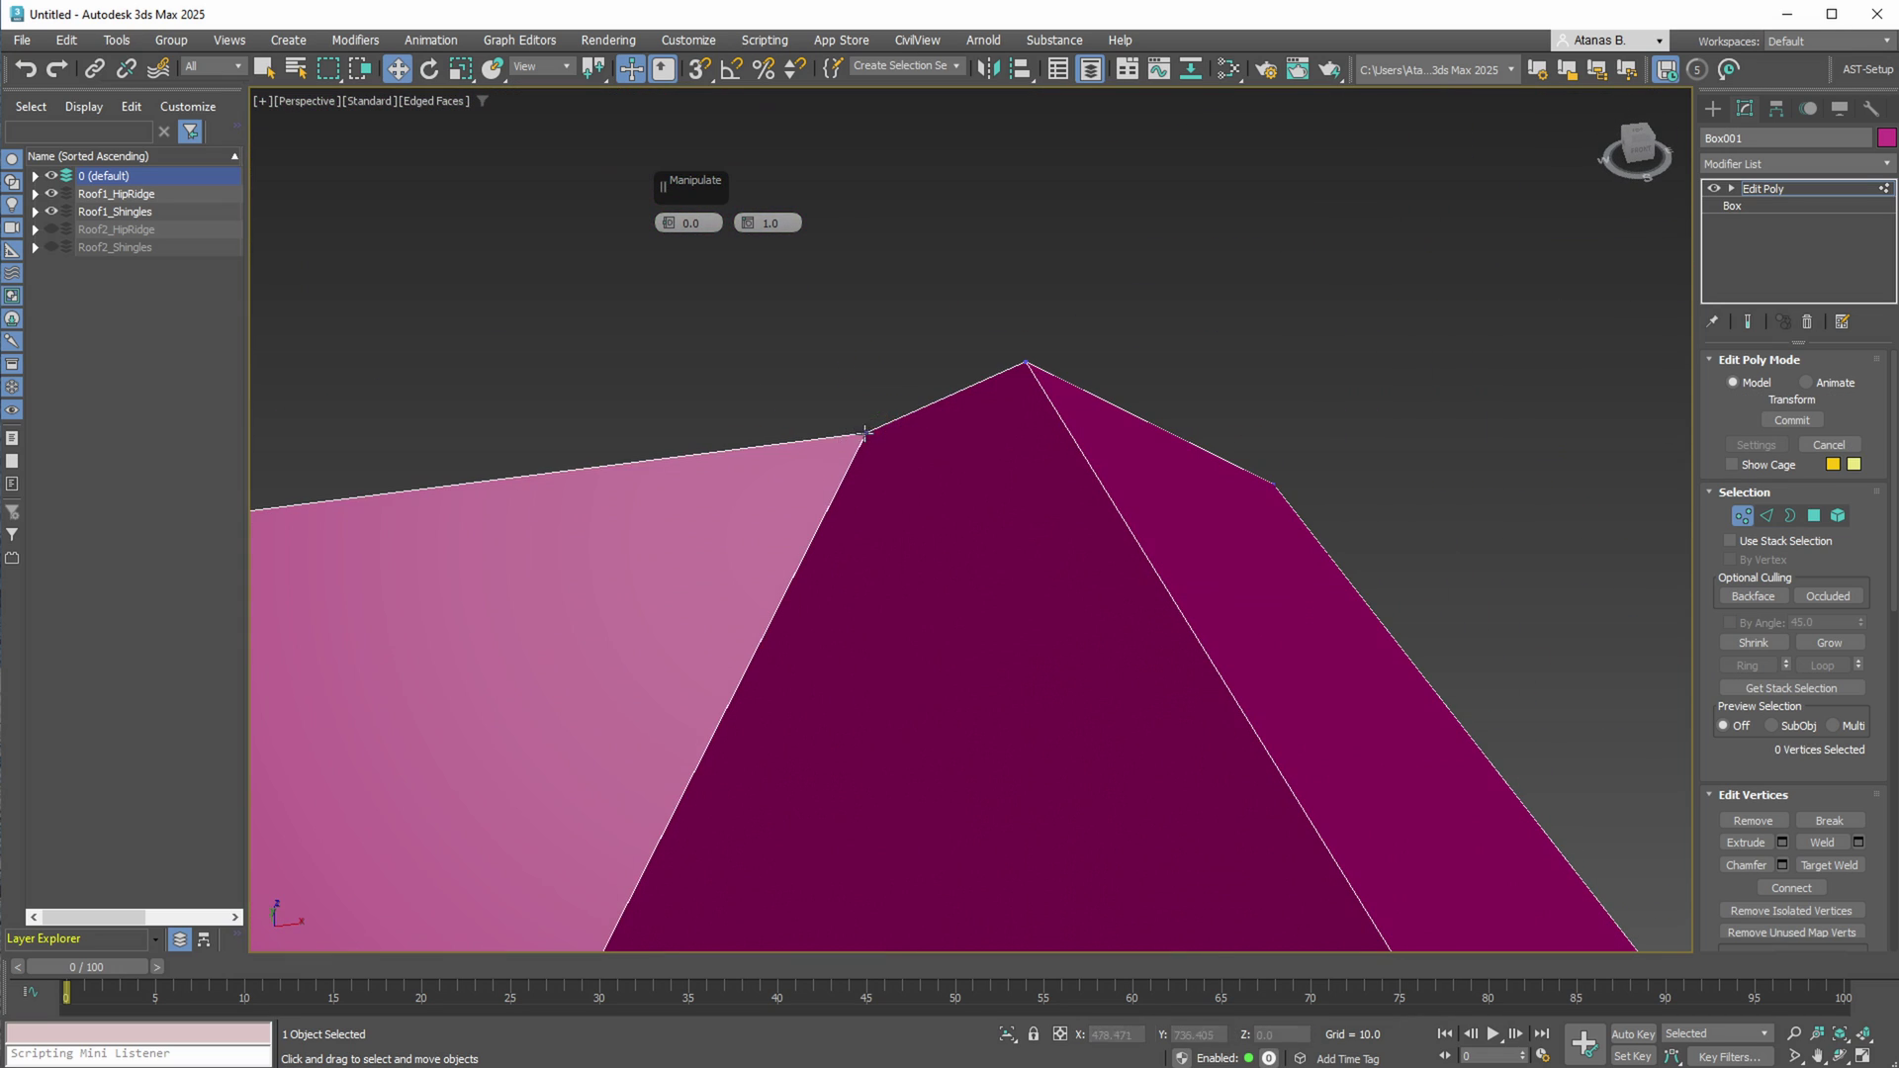
{"action": "left_click_drag", "start_coordinate": [869, 423], "coordinate": [560, 505]}
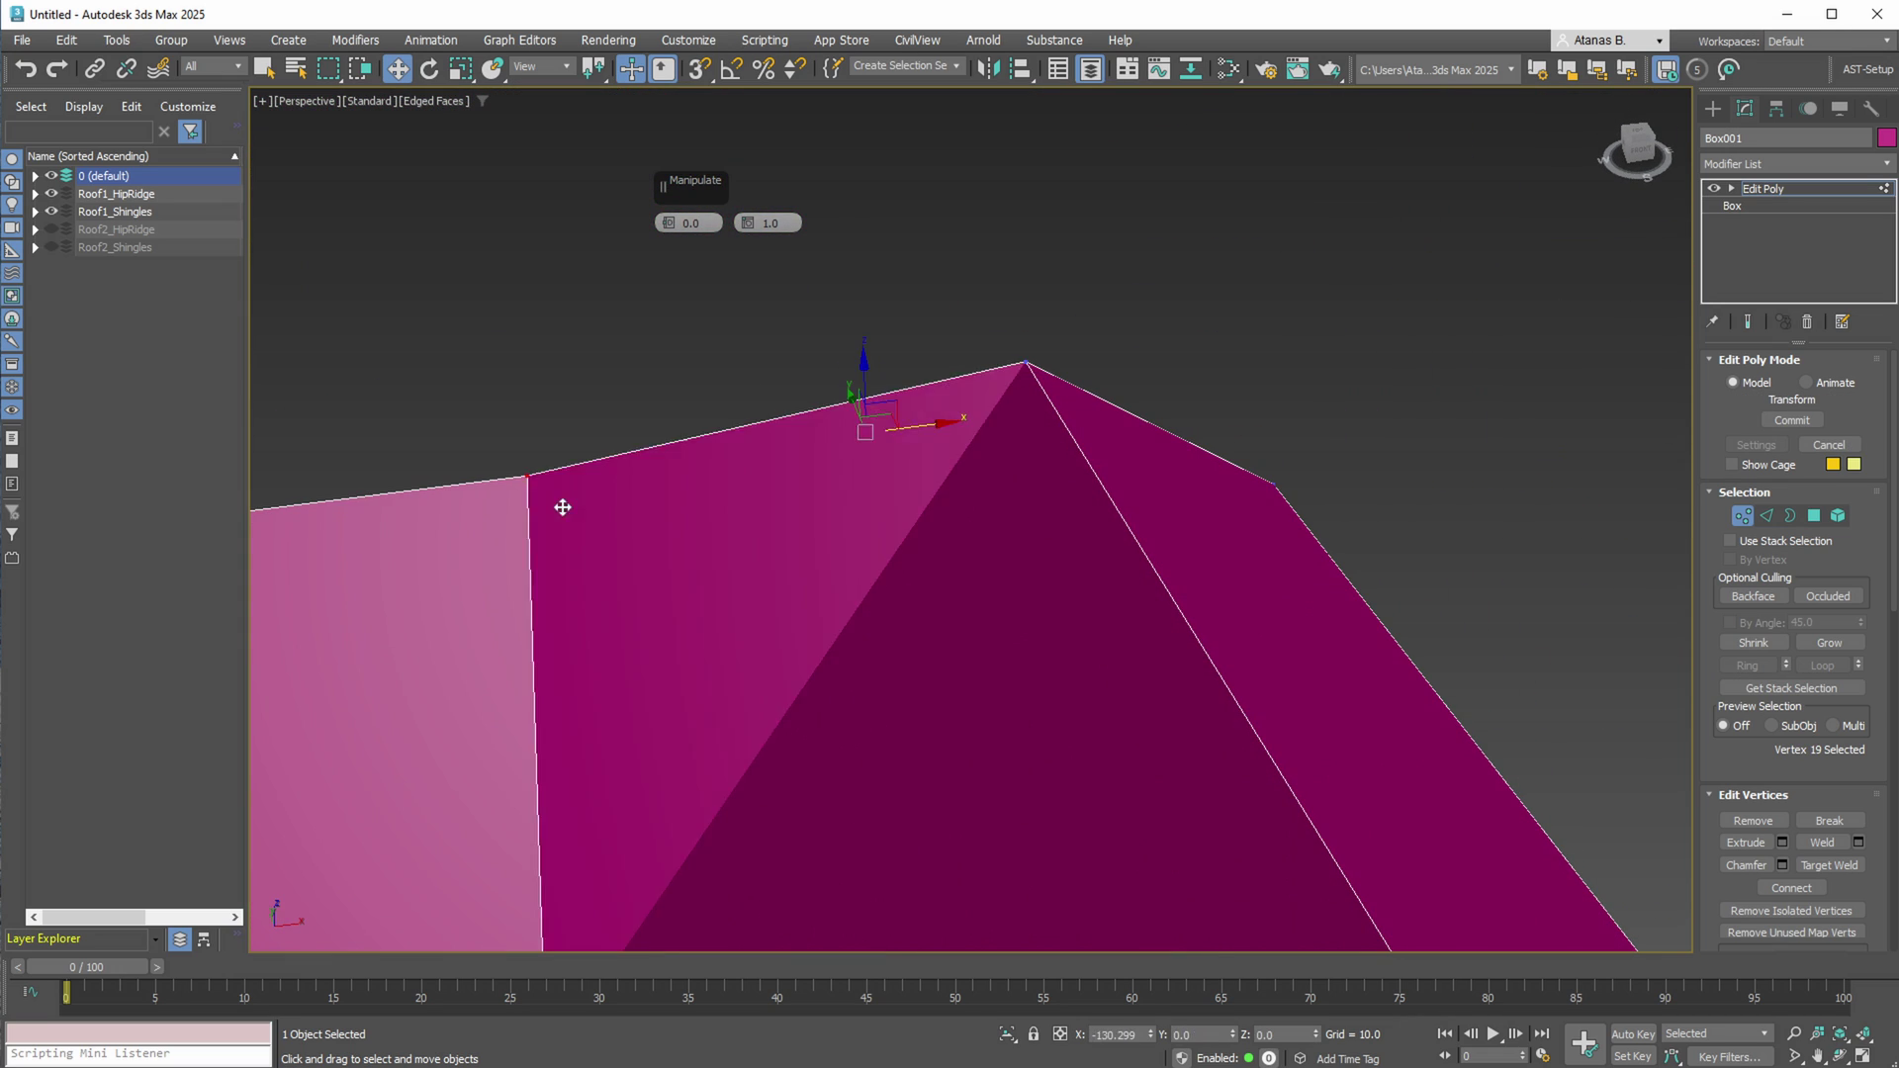
{"action": "middle_click_drag", "start_coordinate": [560, 504], "coordinate": [882, 477], "text": "alt"}
{"action": "left_click", "coordinate": [872, 462]}
{"action": "left_click_drag", "start_coordinate": [940, 459], "coordinate": [520, 506]}
{"action": "middle_click_drag", "start_coordinate": [521, 507], "coordinate": [1106, 522], "text": "alt"}
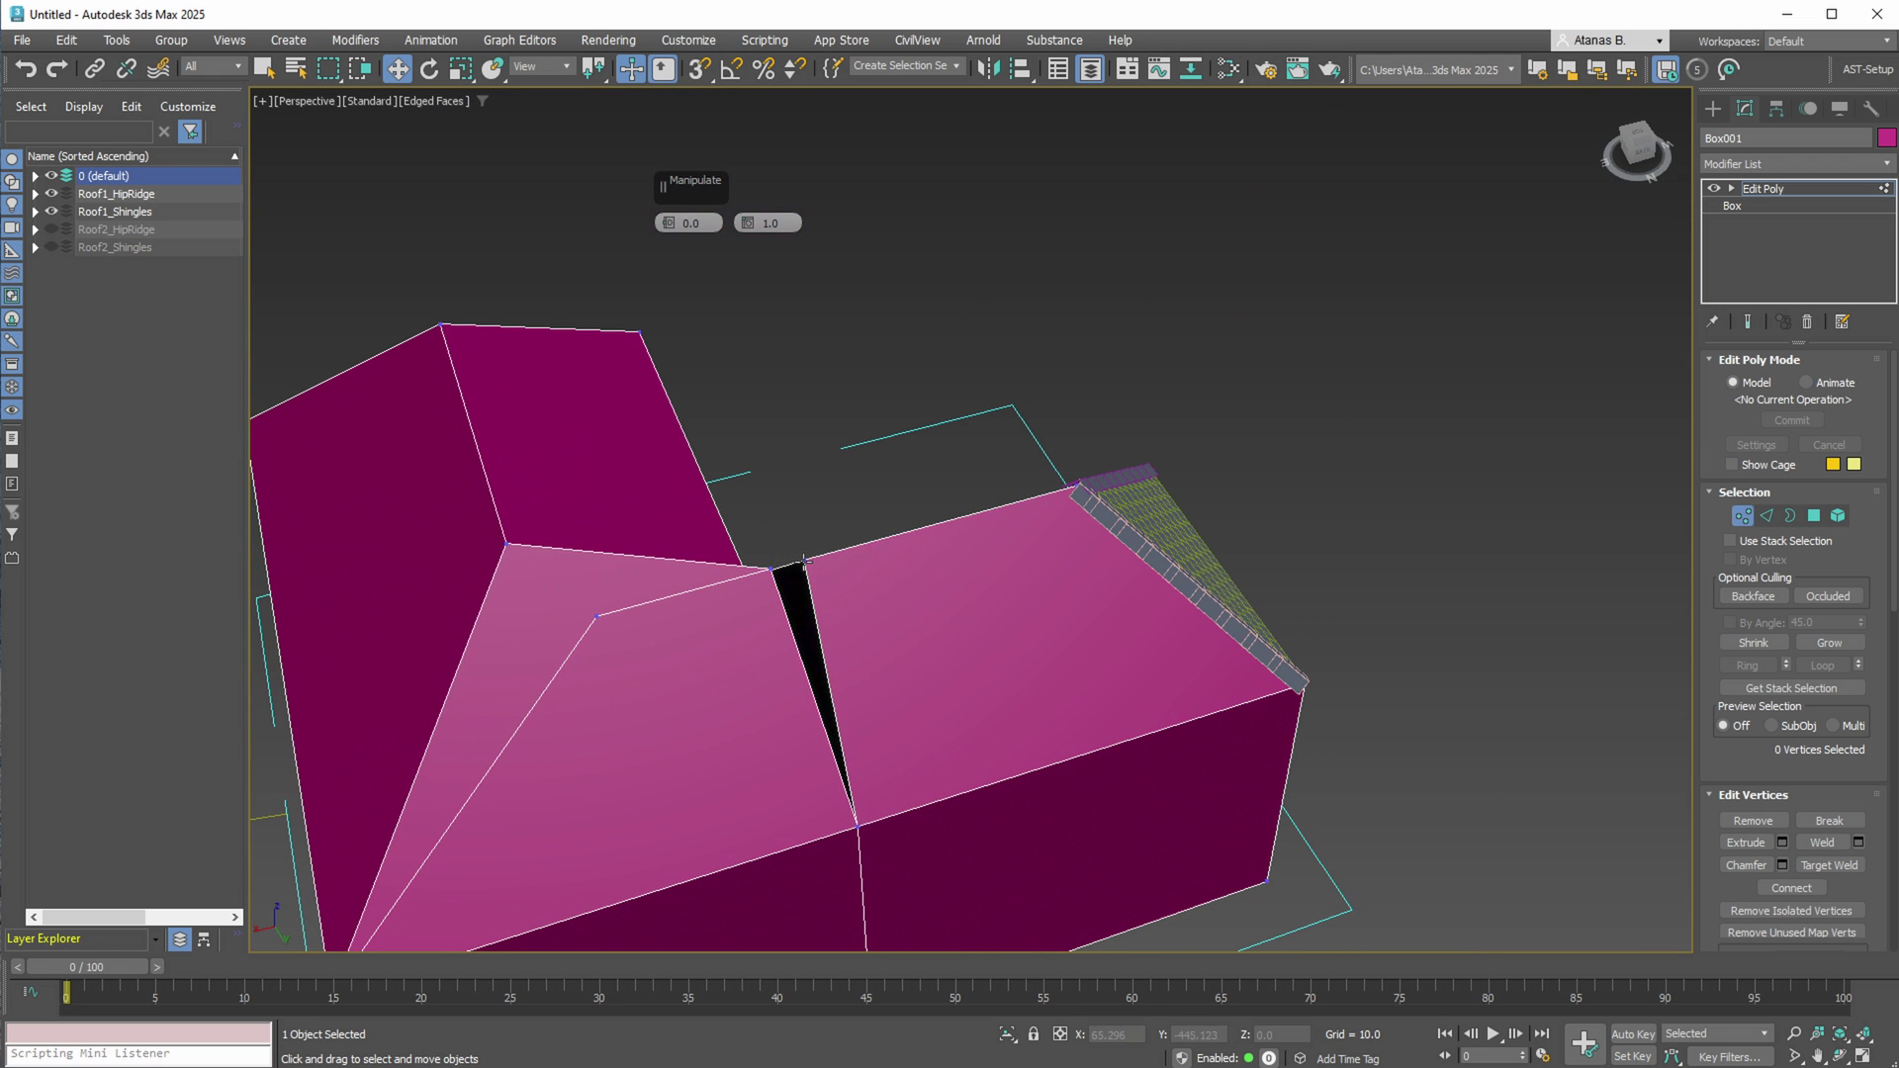
- Target weld the vertex beside the roof junction's gap to the neighbouring vertex on the new wing's slope
{"action": "key", "text": "3"}
{"action": "key", "text": "4"}
{"action": "middle_click_drag", "start_coordinate": [751, 574], "coordinate": [1013, 681], "text": "alt"}
{"action": "scroll", "coordinate": [1009, 697], "scroll_direction": "down", "scroll_amount": 2}
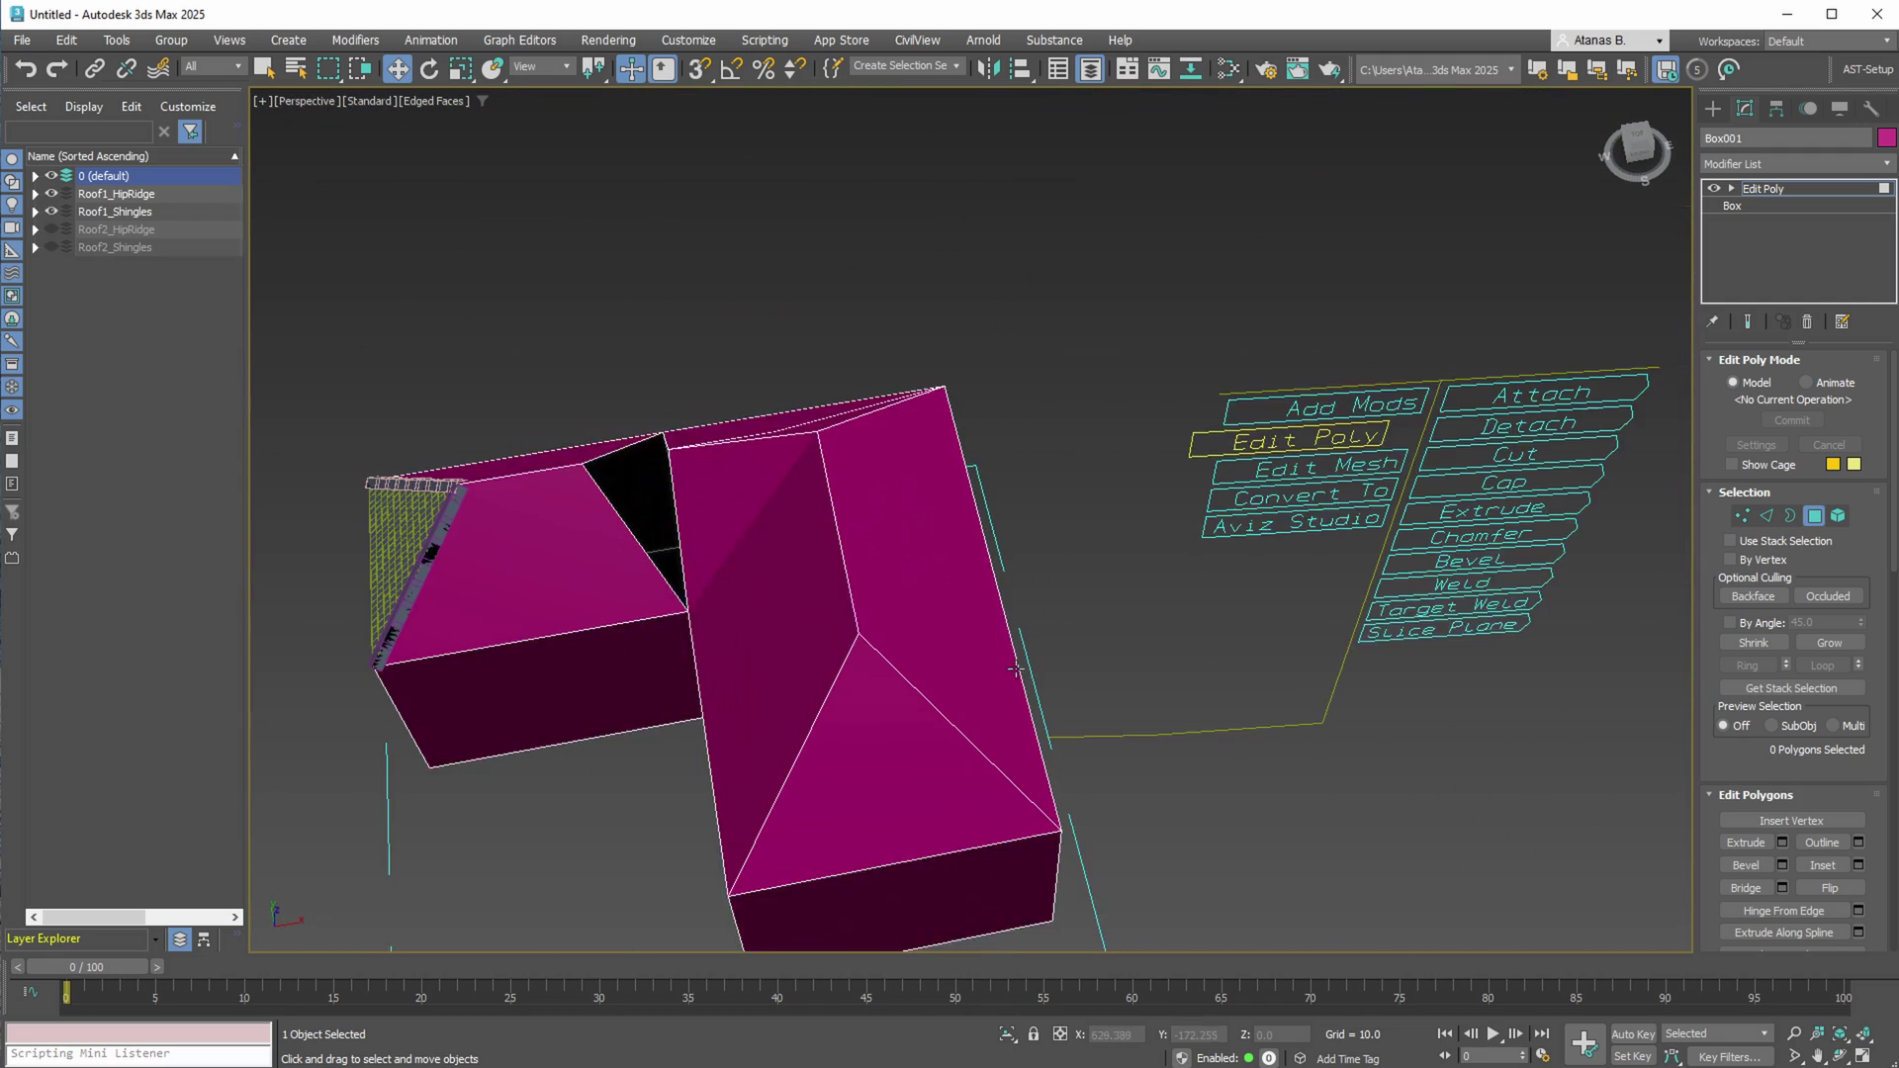
{"action": "middle_click_drag", "start_coordinate": [1435, 626], "coordinate": [1429, 653], "text": "alt"}
{"action": "left_click", "coordinate": [1438, 635]}
{"action": "middle_click_drag", "start_coordinate": [752, 515], "coordinate": [857, 590], "text": "alt"}
{"action": "scroll", "coordinate": [857, 590], "scroll_direction": "up", "scroll_amount": 4}
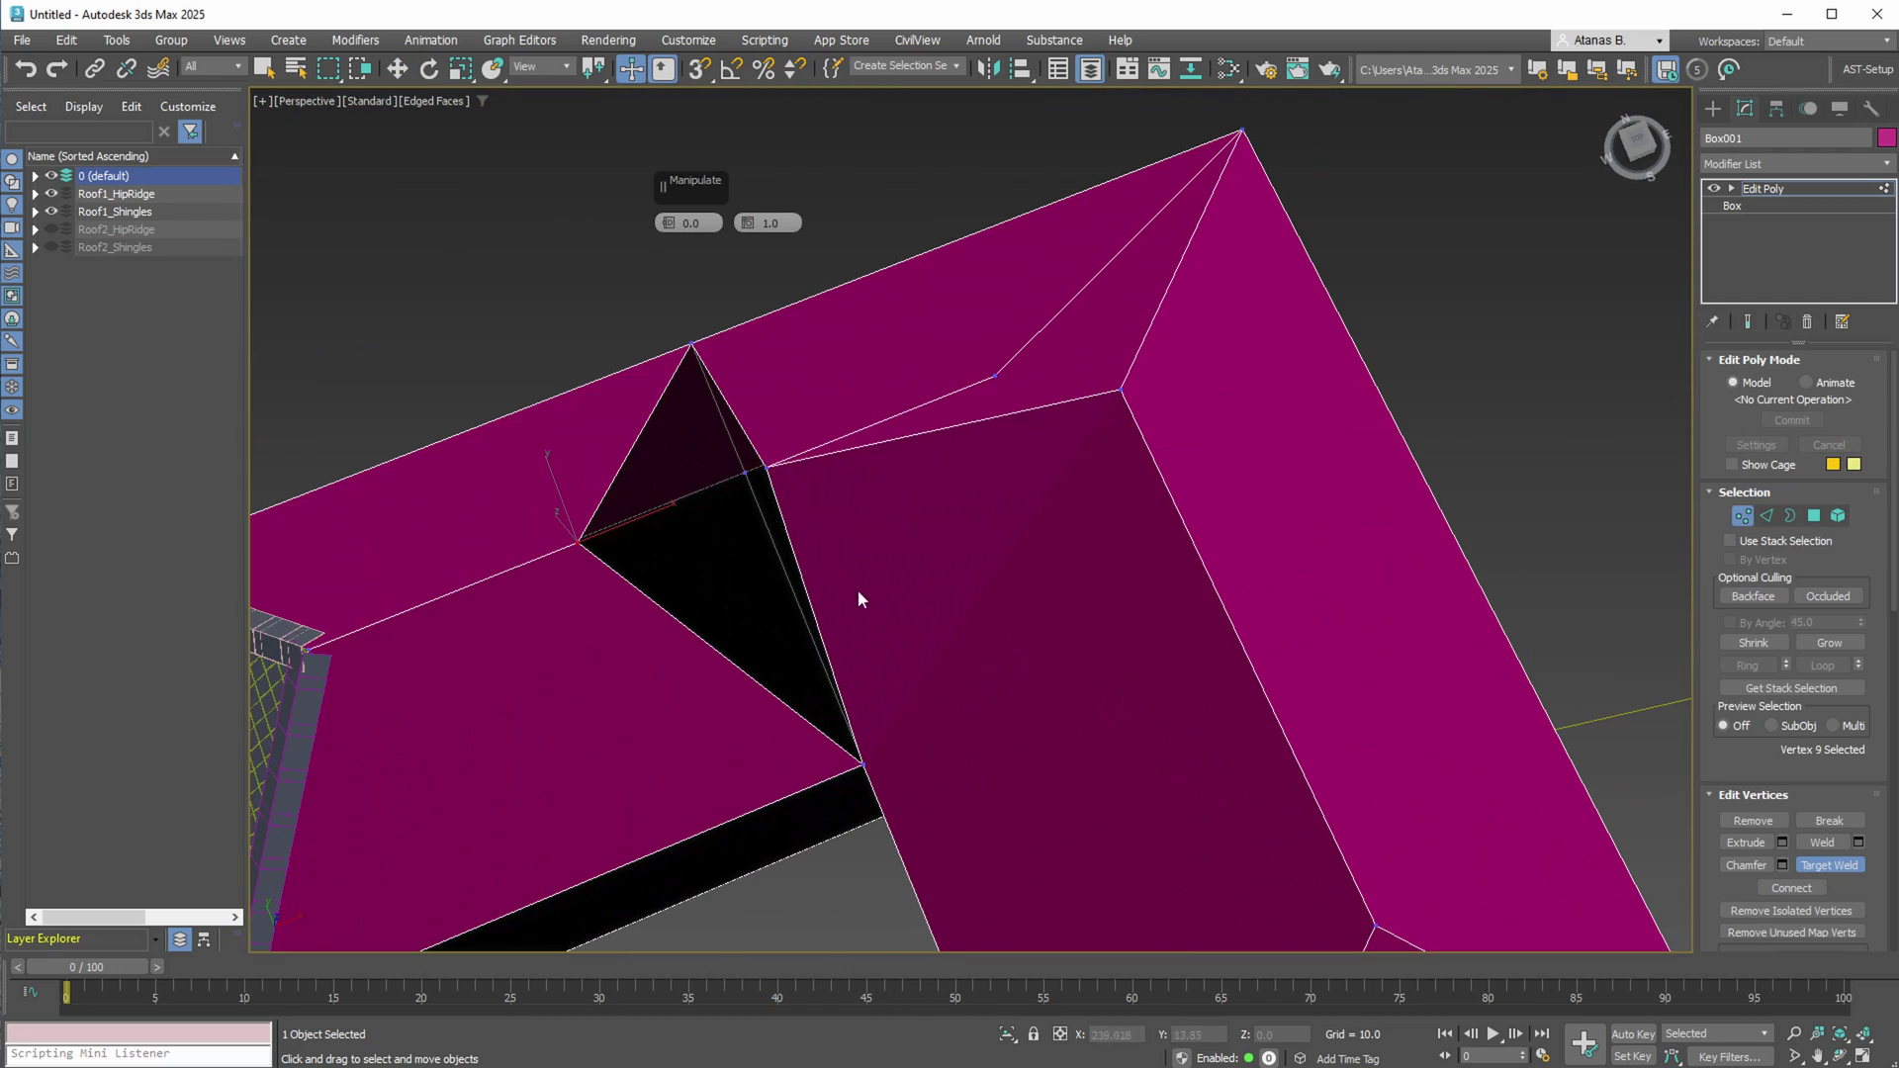
{"action": "left_click", "coordinate": [767, 466]}
{"action": "left_click", "coordinate": [994, 376]}
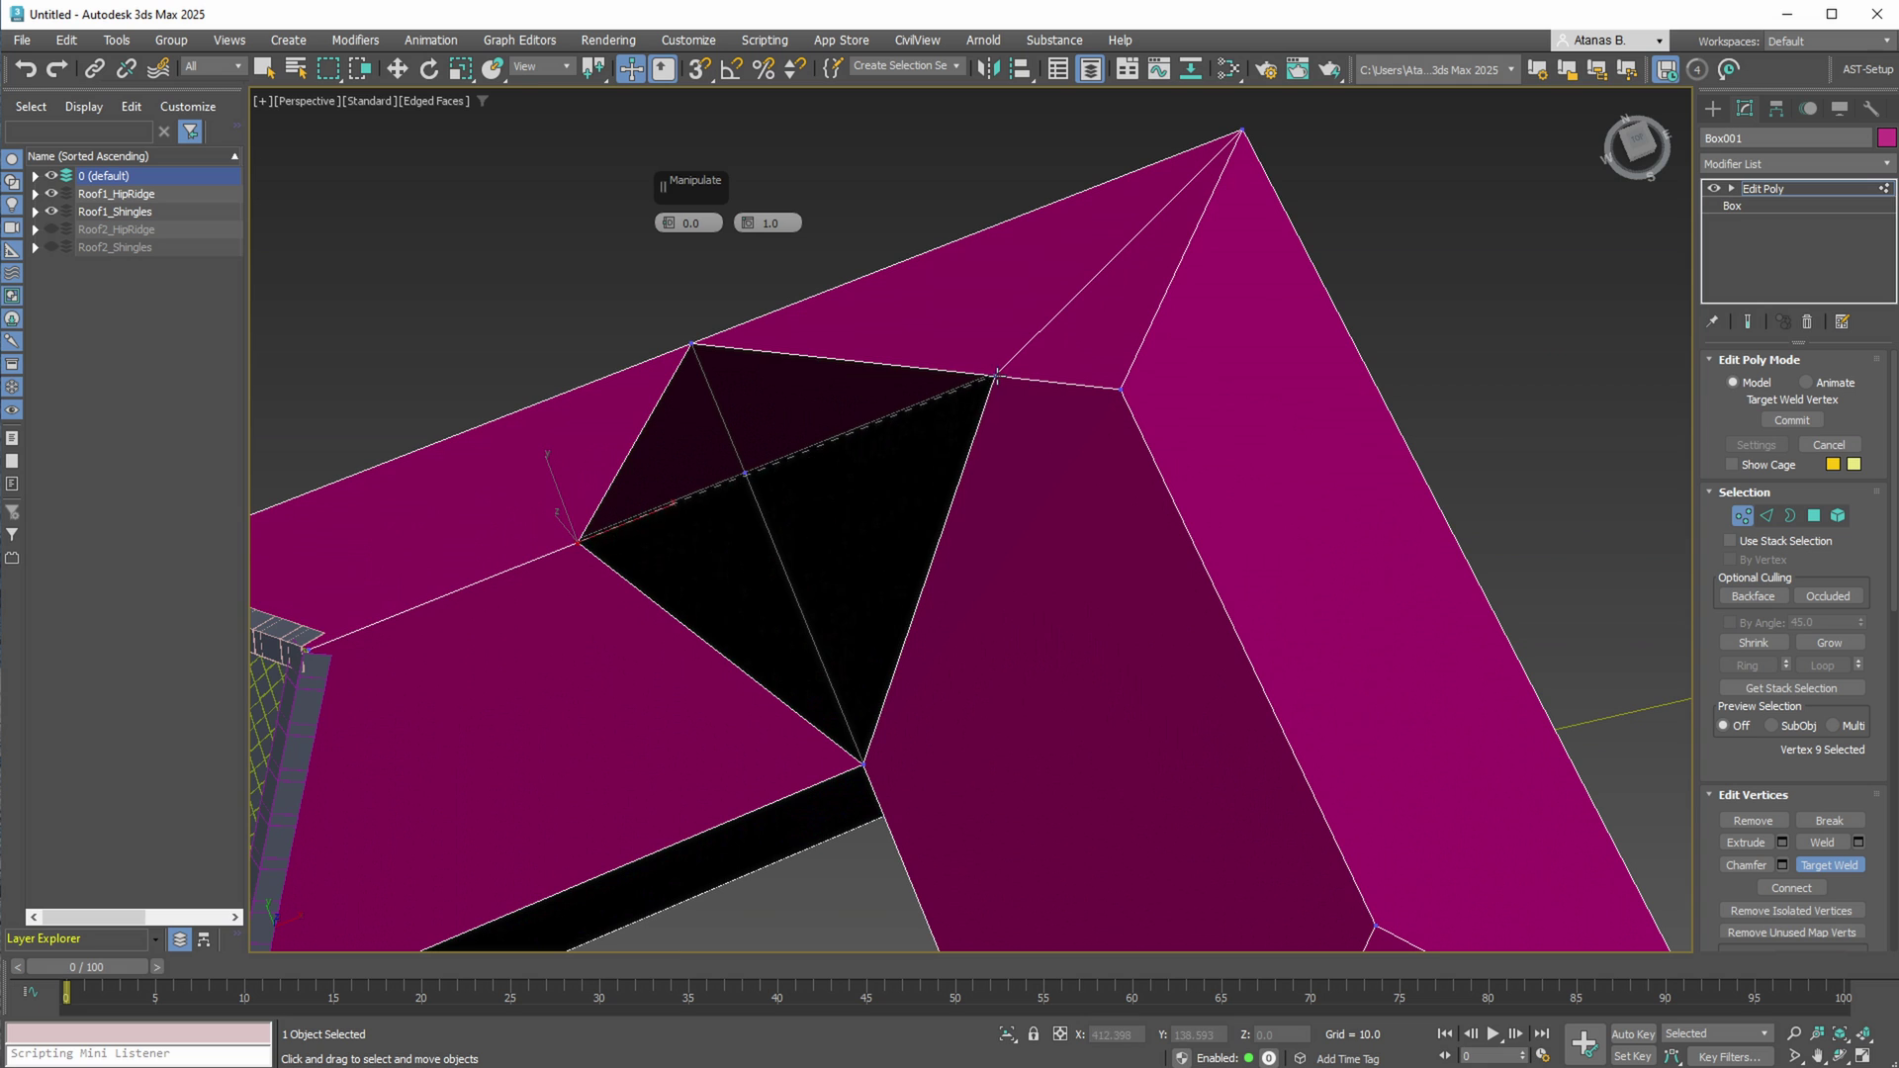
- Finish target welding the original wing's ridge-end vertex to the new wing's vertex across the roof gap
{"action": "left_click", "coordinate": [997, 376]}
{"action": "scroll", "coordinate": [956, 502], "scroll_direction": "down", "scroll_amount": 2}
{"action": "middle_click_drag", "start_coordinate": [956, 502], "coordinate": [740, 507], "text": "alt"}
{"action": "right_click", "coordinate": [1019, 437]}
- Remove the redundant edges crossing the long back slope and wall, along with the leftover vertex on the eaves
{"action": "left_click", "coordinate": [1767, 517]}
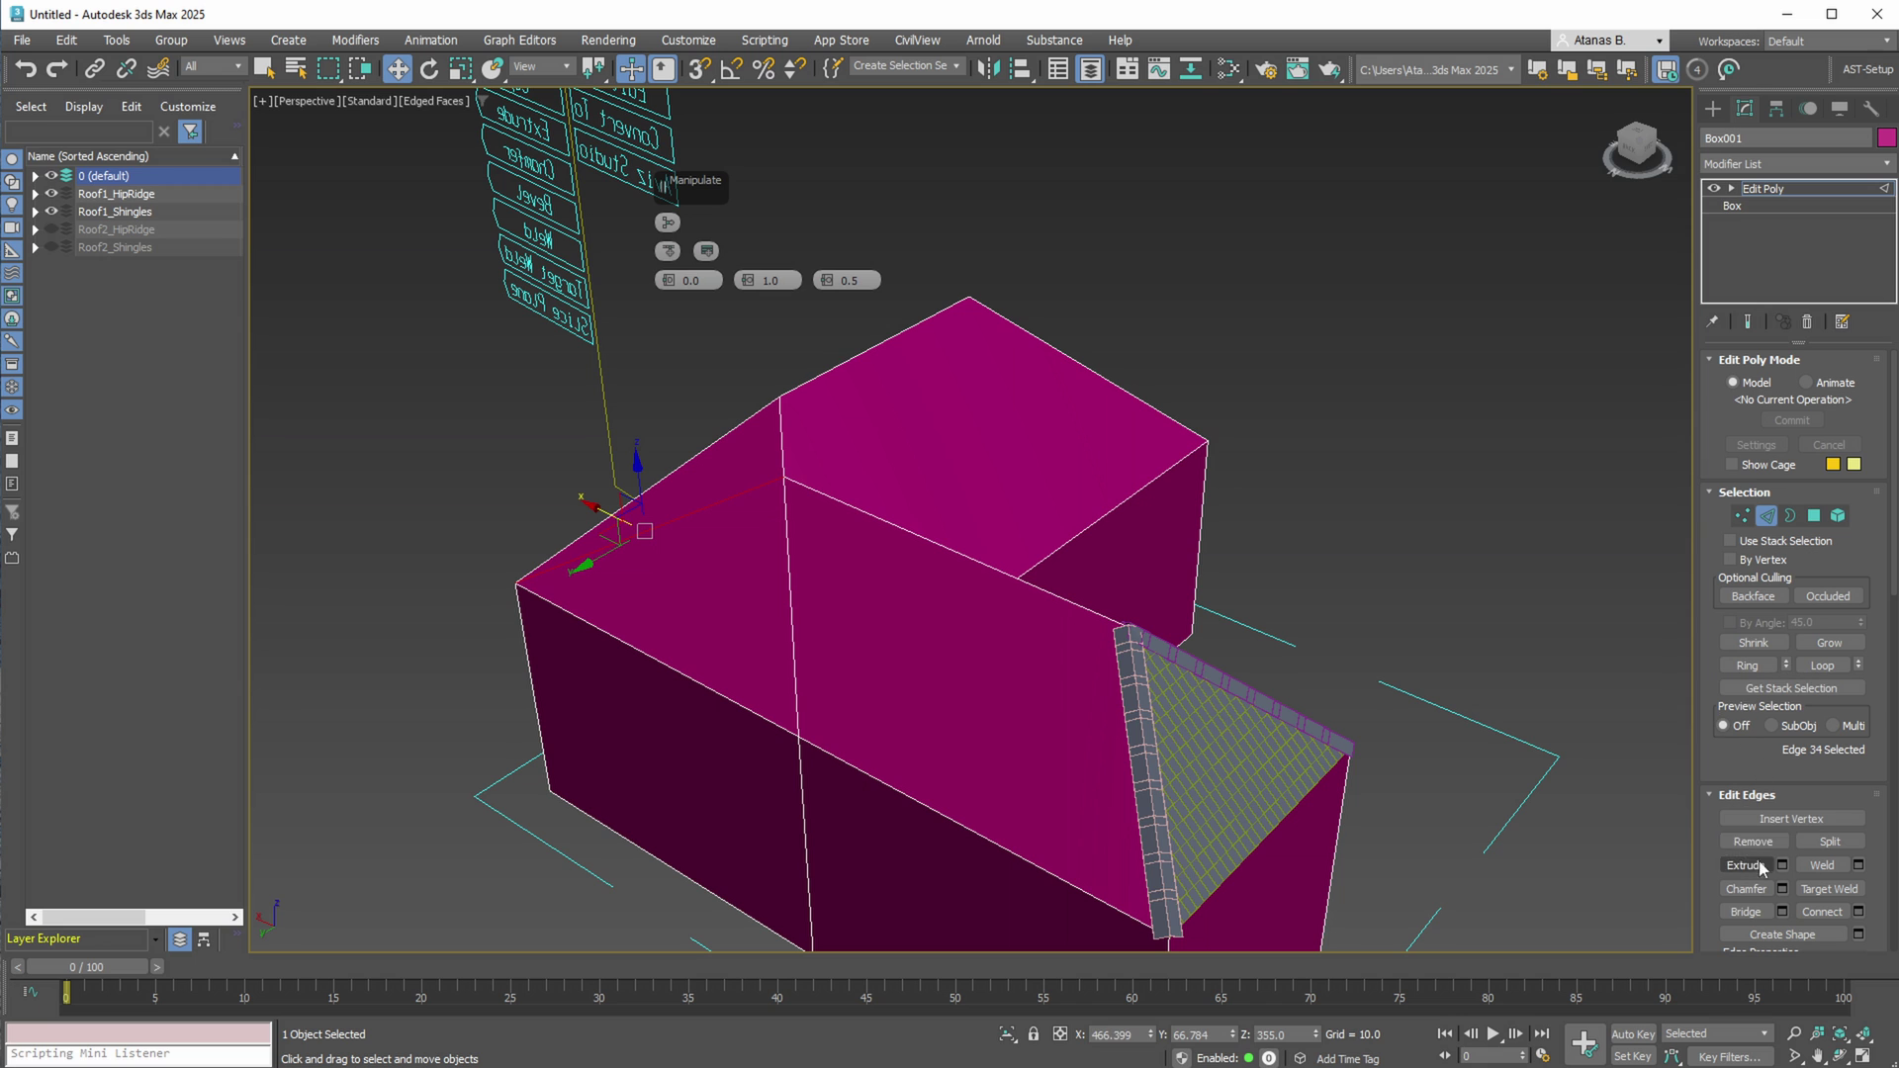
{"action": "middle_click_drag", "start_coordinate": [1048, 605], "coordinate": [1076, 593], "text": "alt"}
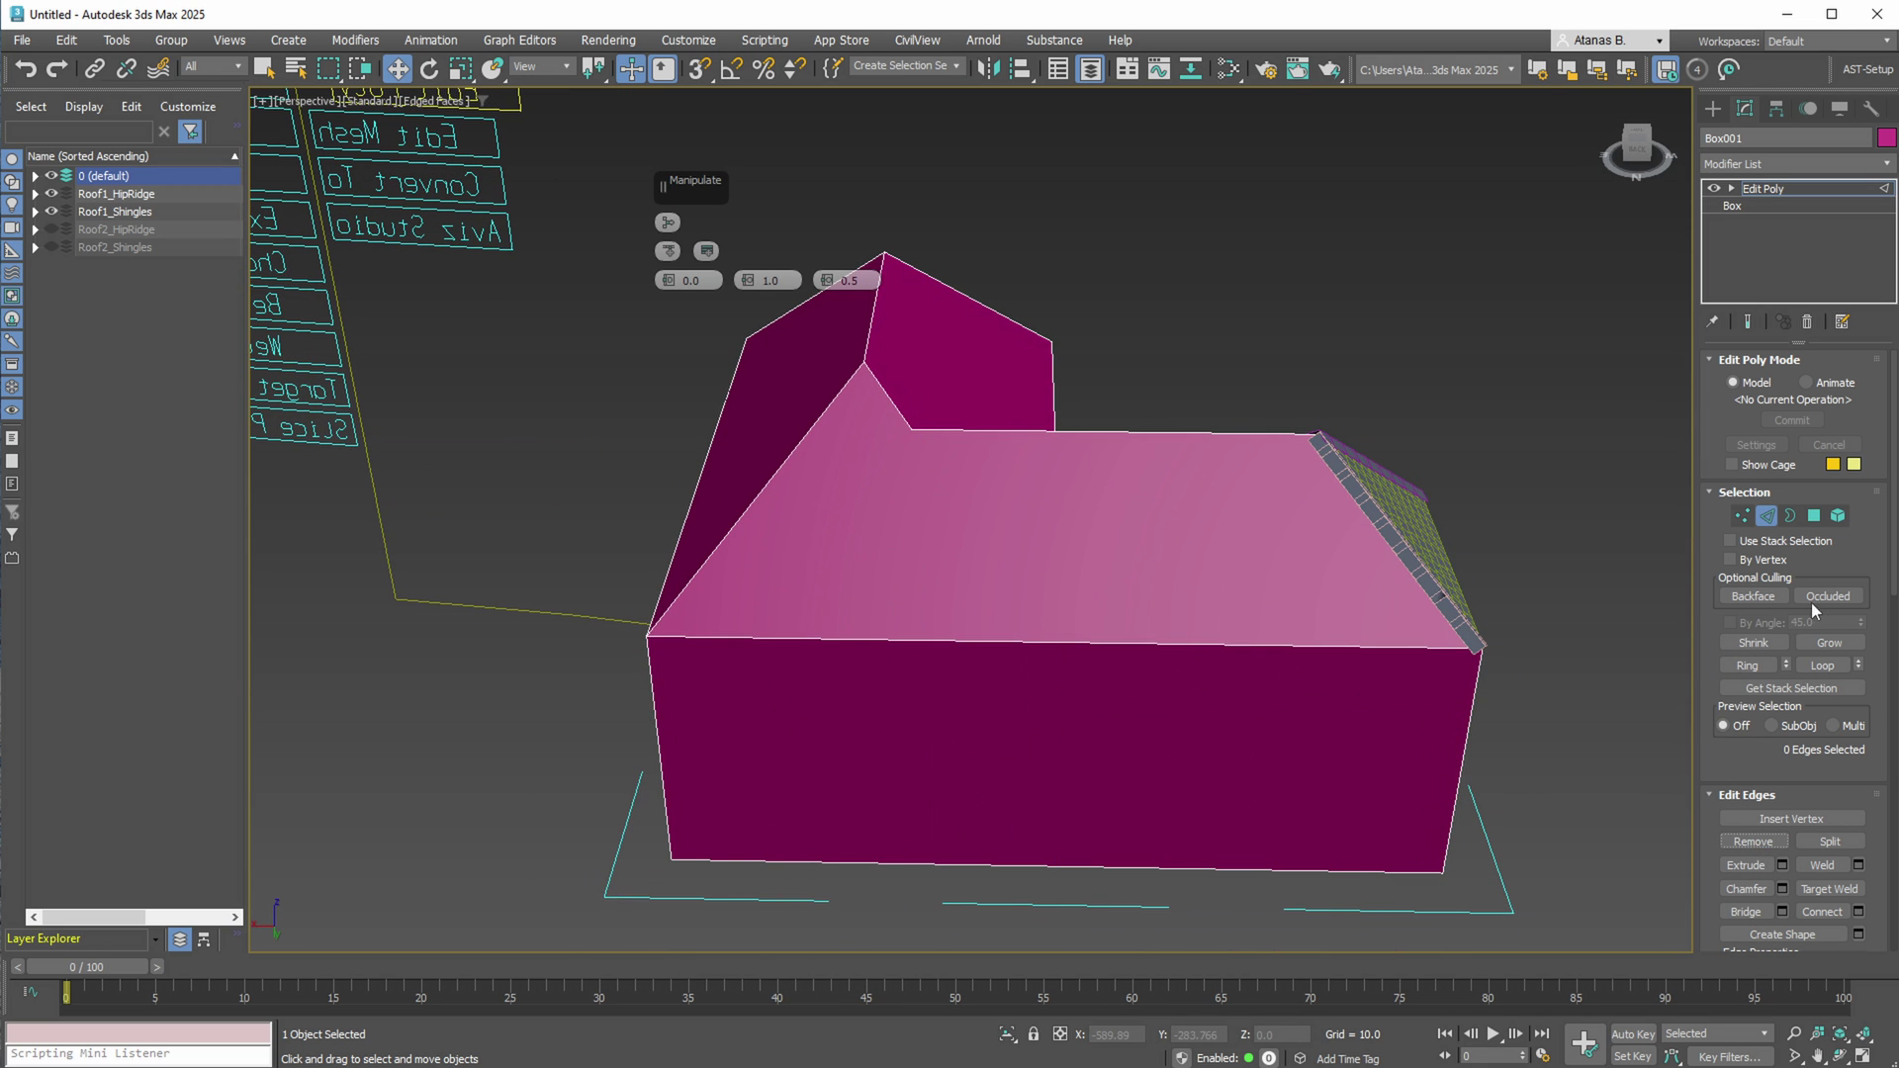
{"action": "left_click", "coordinate": [1743, 516]}
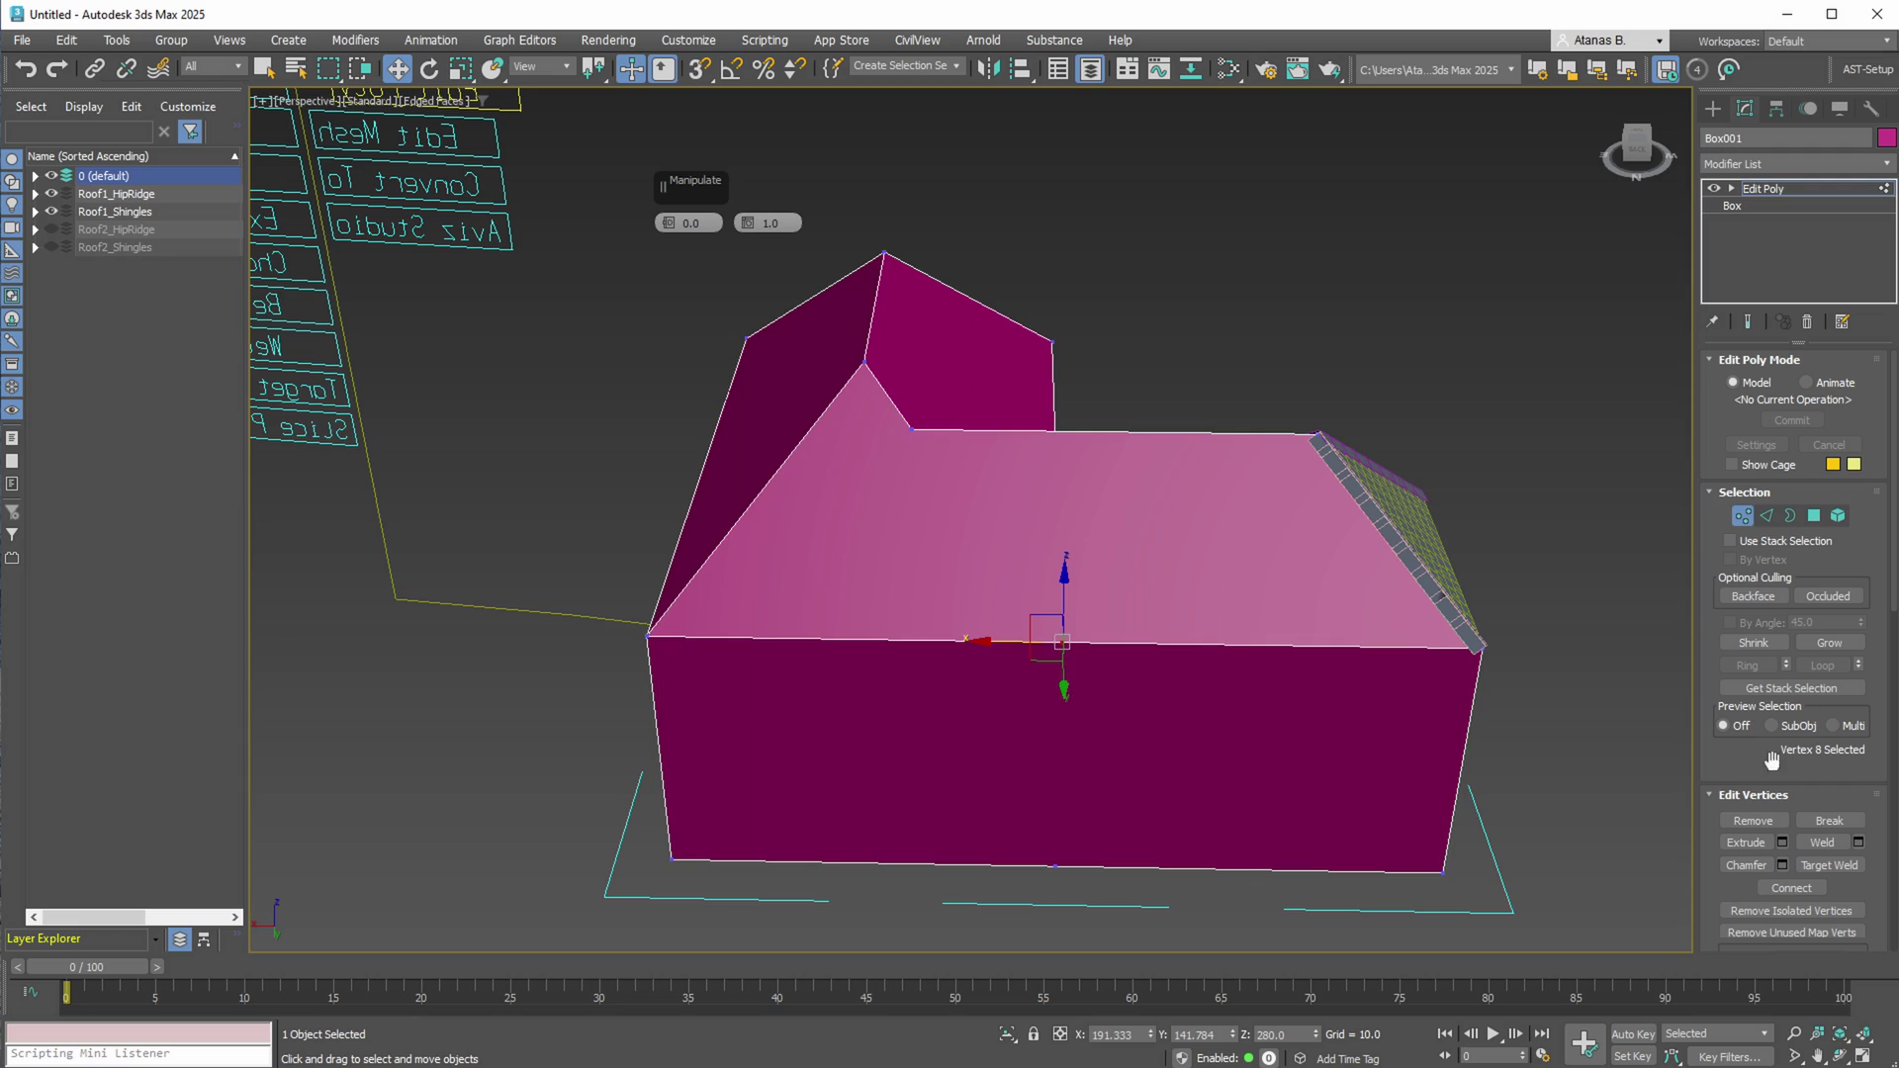
{"action": "left_click", "coordinate": [1361, 720]}
{"action": "middle_click_drag", "start_coordinate": [1362, 720], "coordinate": [1236, 673], "text": "alt"}
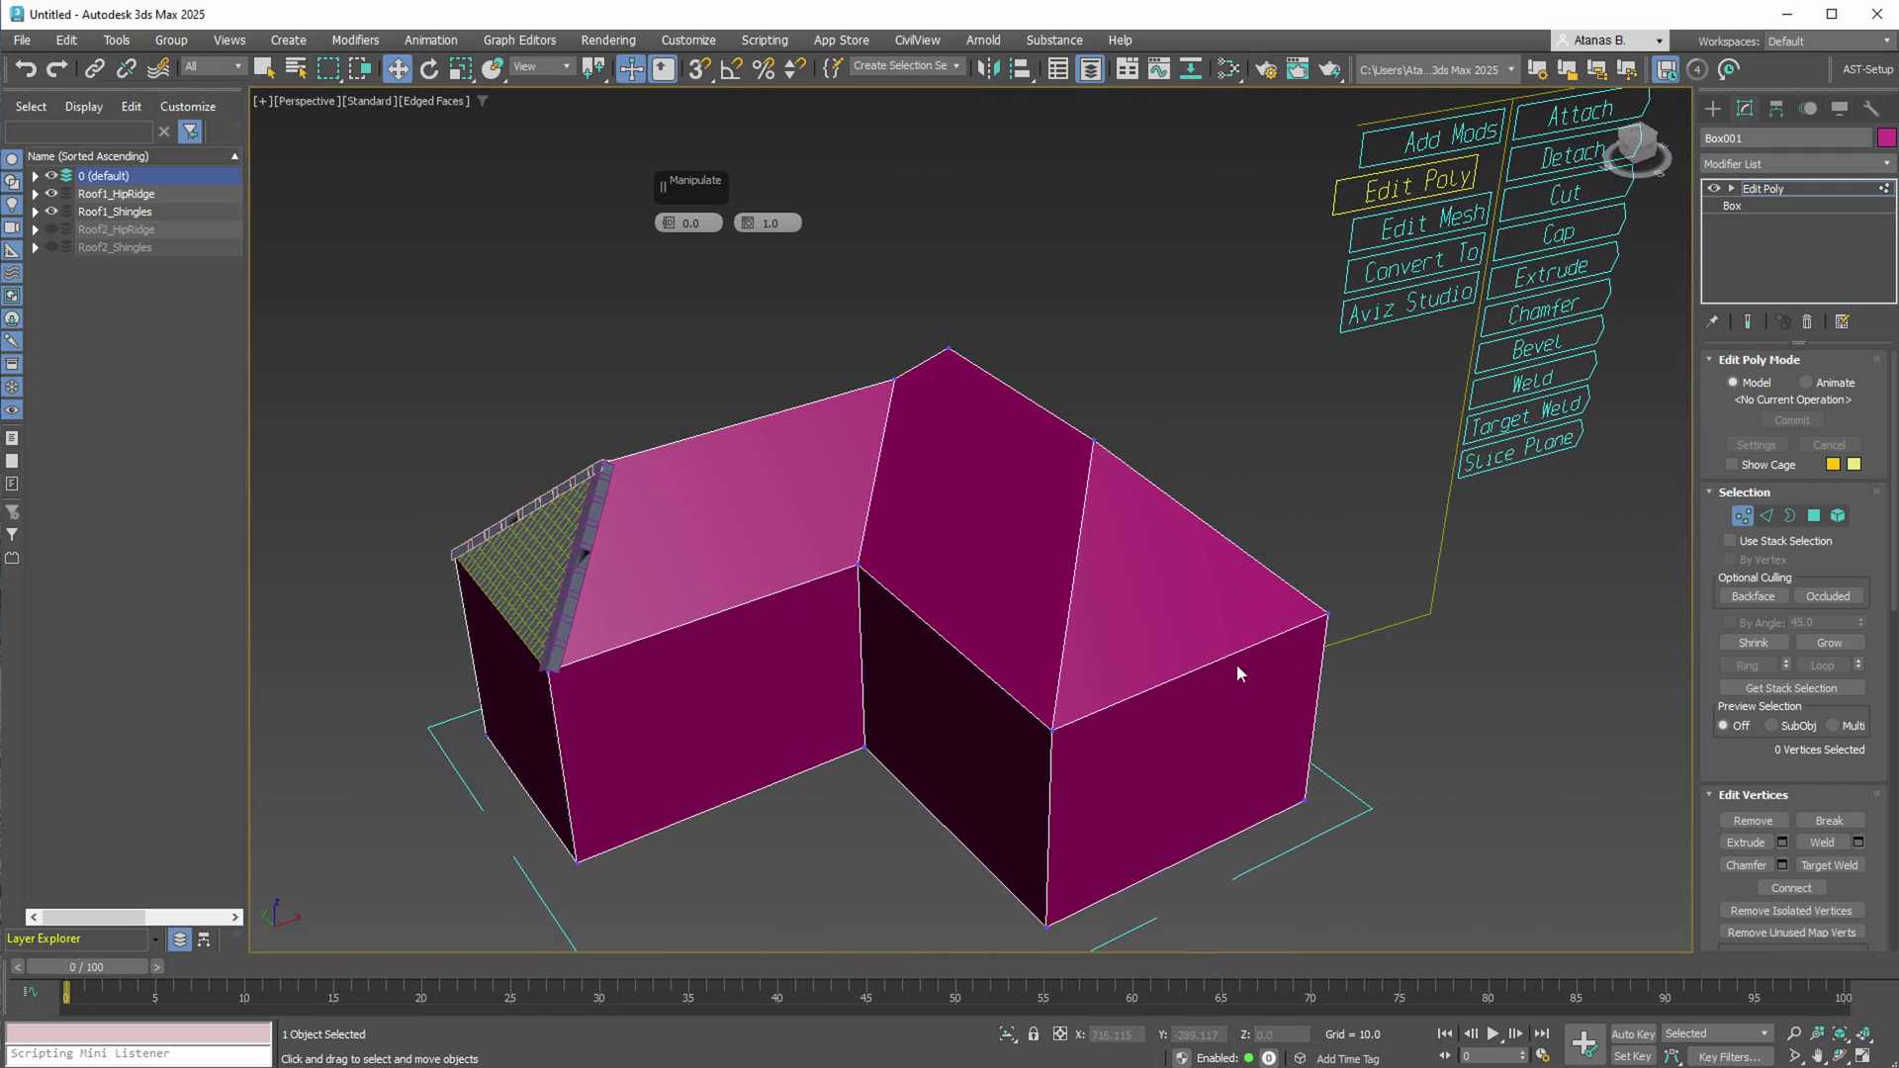
{"action": "scroll", "coordinate": [1237, 673], "scroll_direction": "down", "scroll_amount": 3}
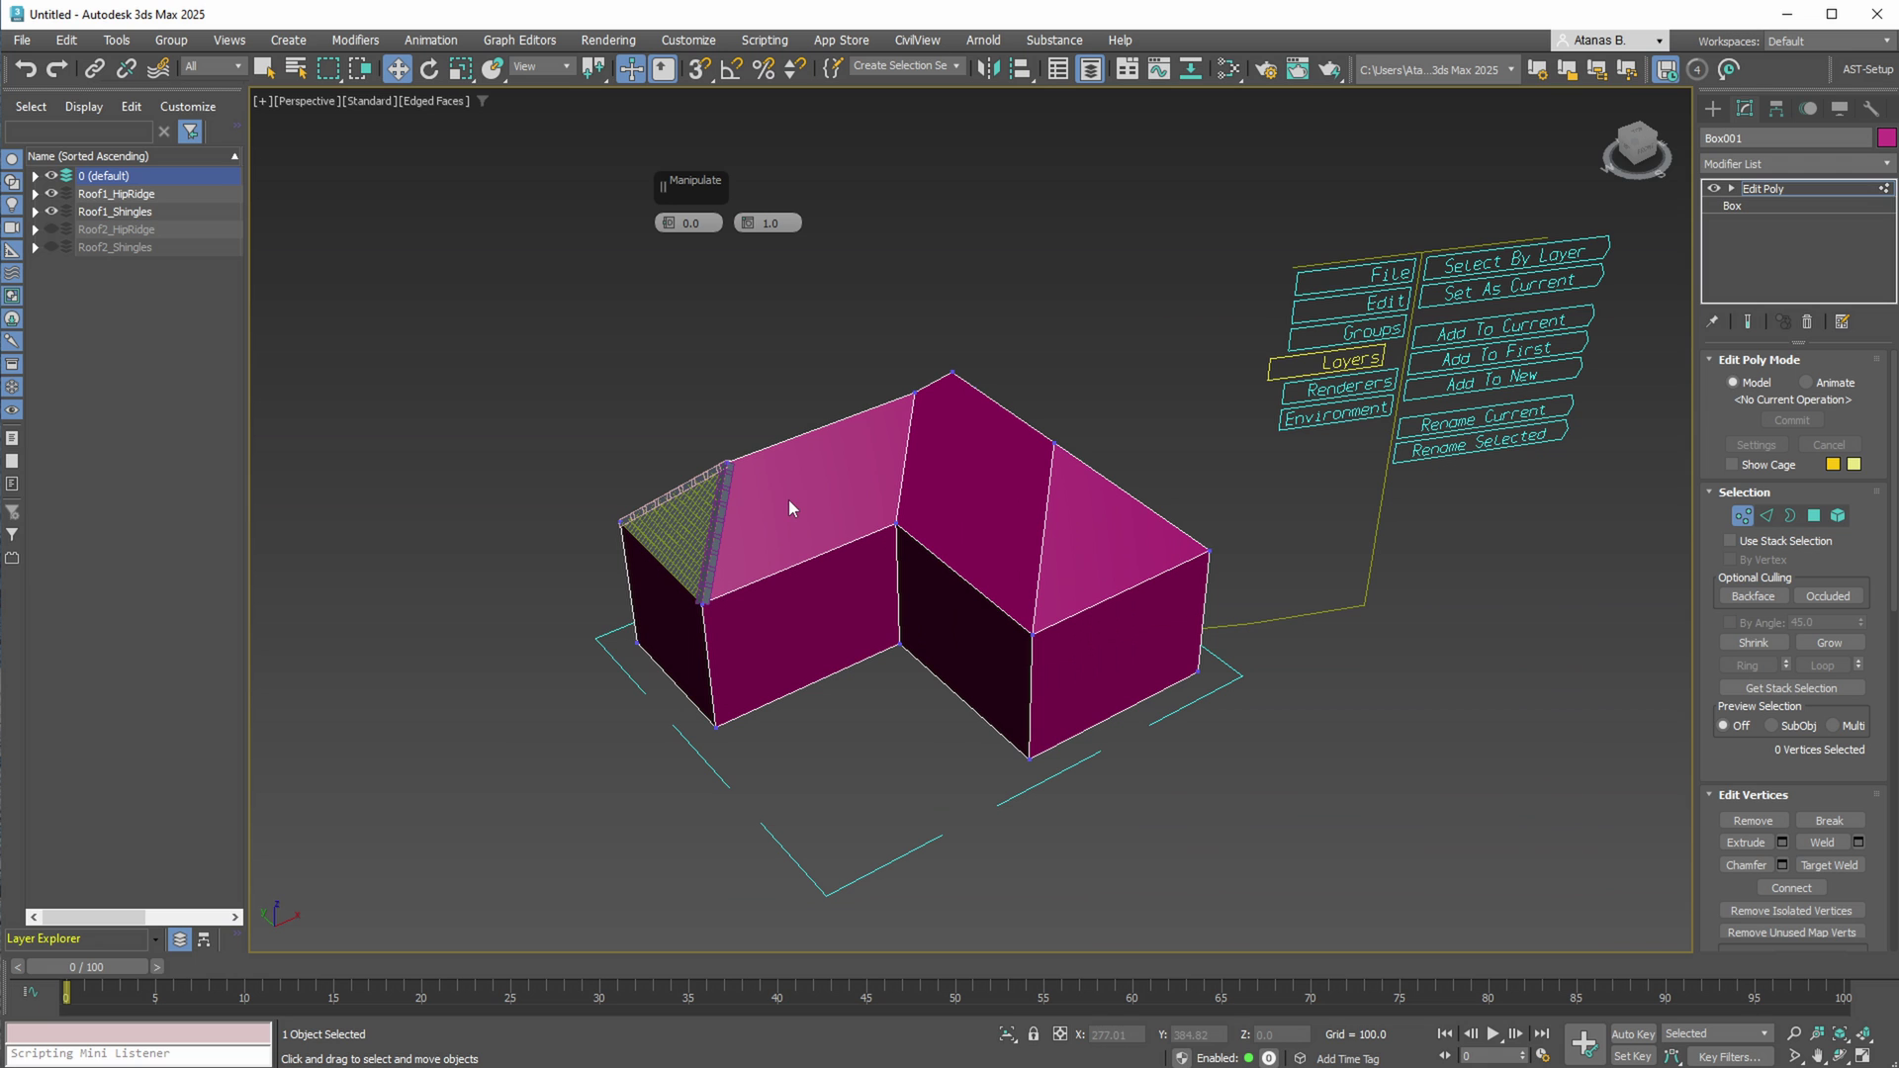
{"action": "left_click", "coordinate": [1743, 518]}
- Select the hip cap at the original wing's end and set its layer, Roof1_HipRidge, as current
{"action": "left_click", "coordinate": [722, 510]}
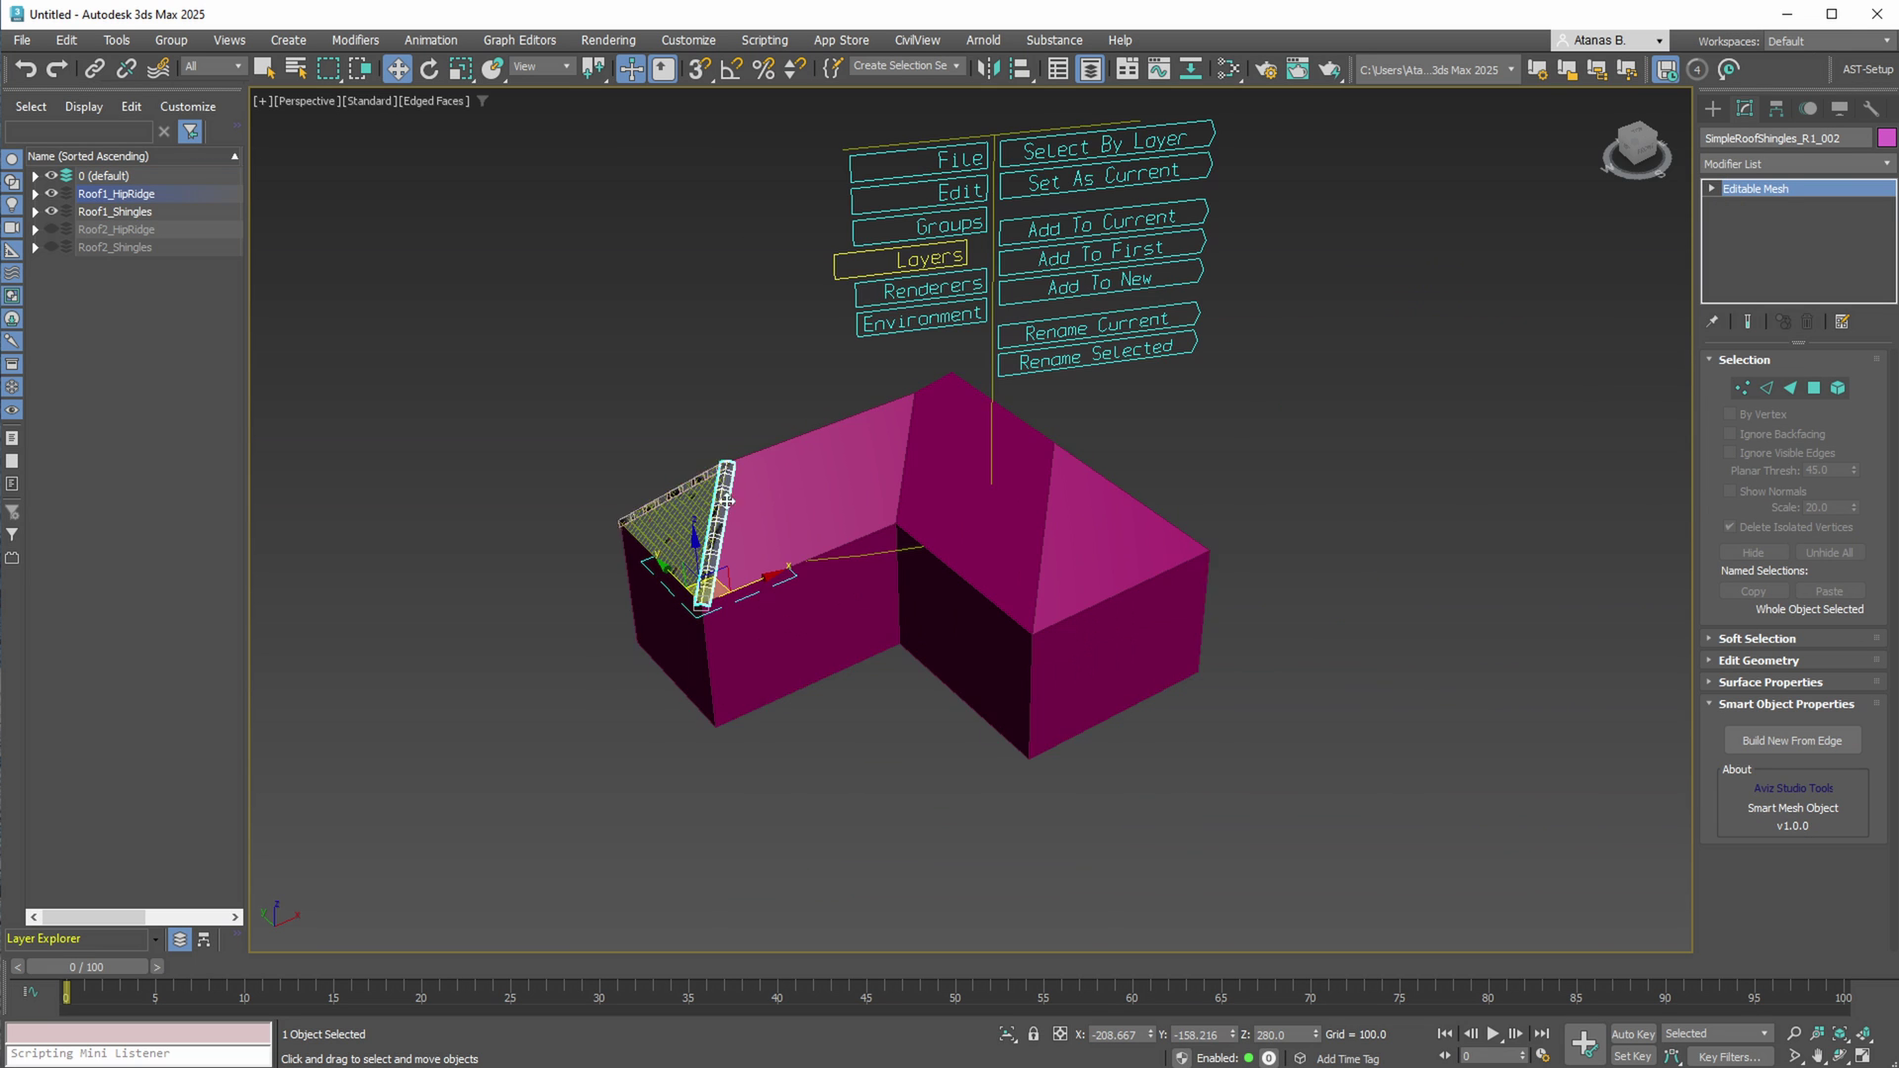
{"action": "middle_click_drag", "start_coordinate": [770, 501], "coordinate": [776, 560]}
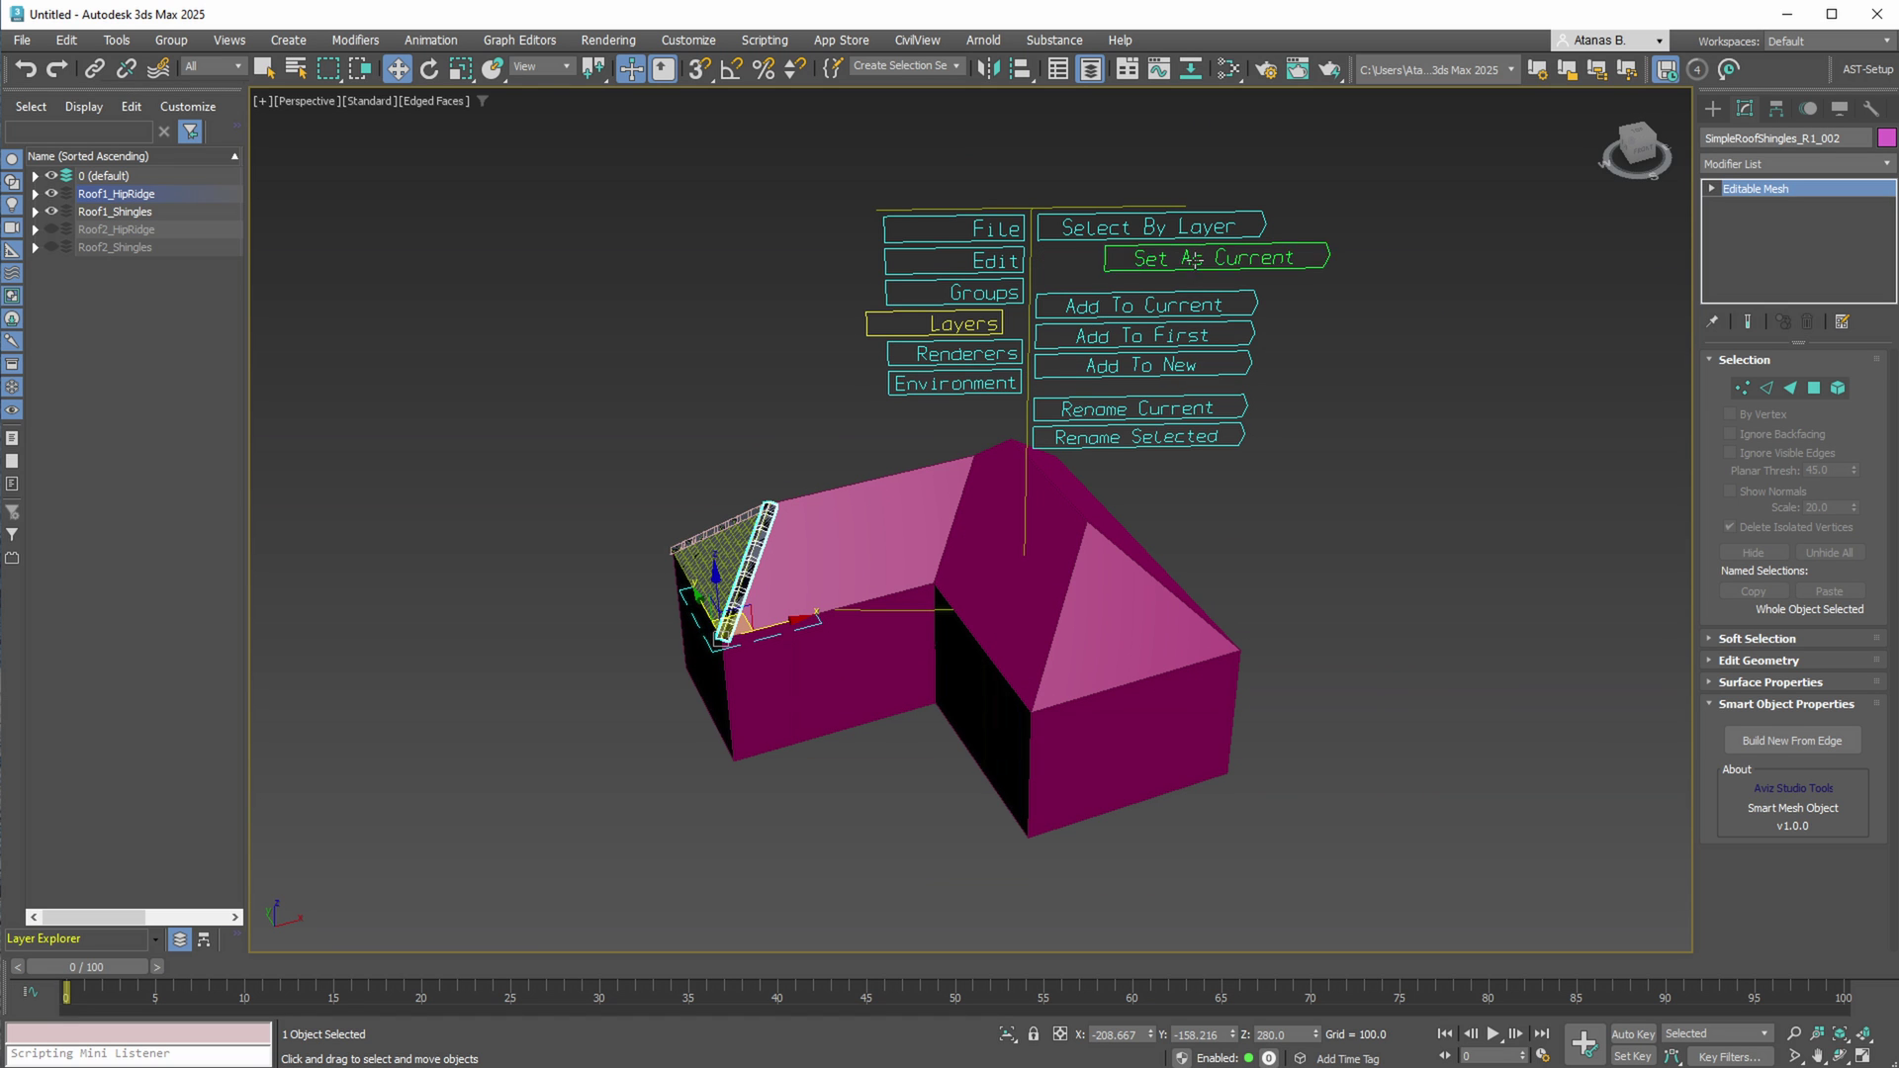
{"action": "left_click", "coordinate": [1227, 260]}
- Build new caps from edges along both ridges, the roof junction and the uncapped hips of the L-shaped roof
{"action": "middle_click_drag", "start_coordinate": [1062, 454], "coordinate": [1418, 540]}
{"action": "left_click", "coordinate": [1832, 752]}
{"action": "left_click", "coordinate": [1002, 690]}
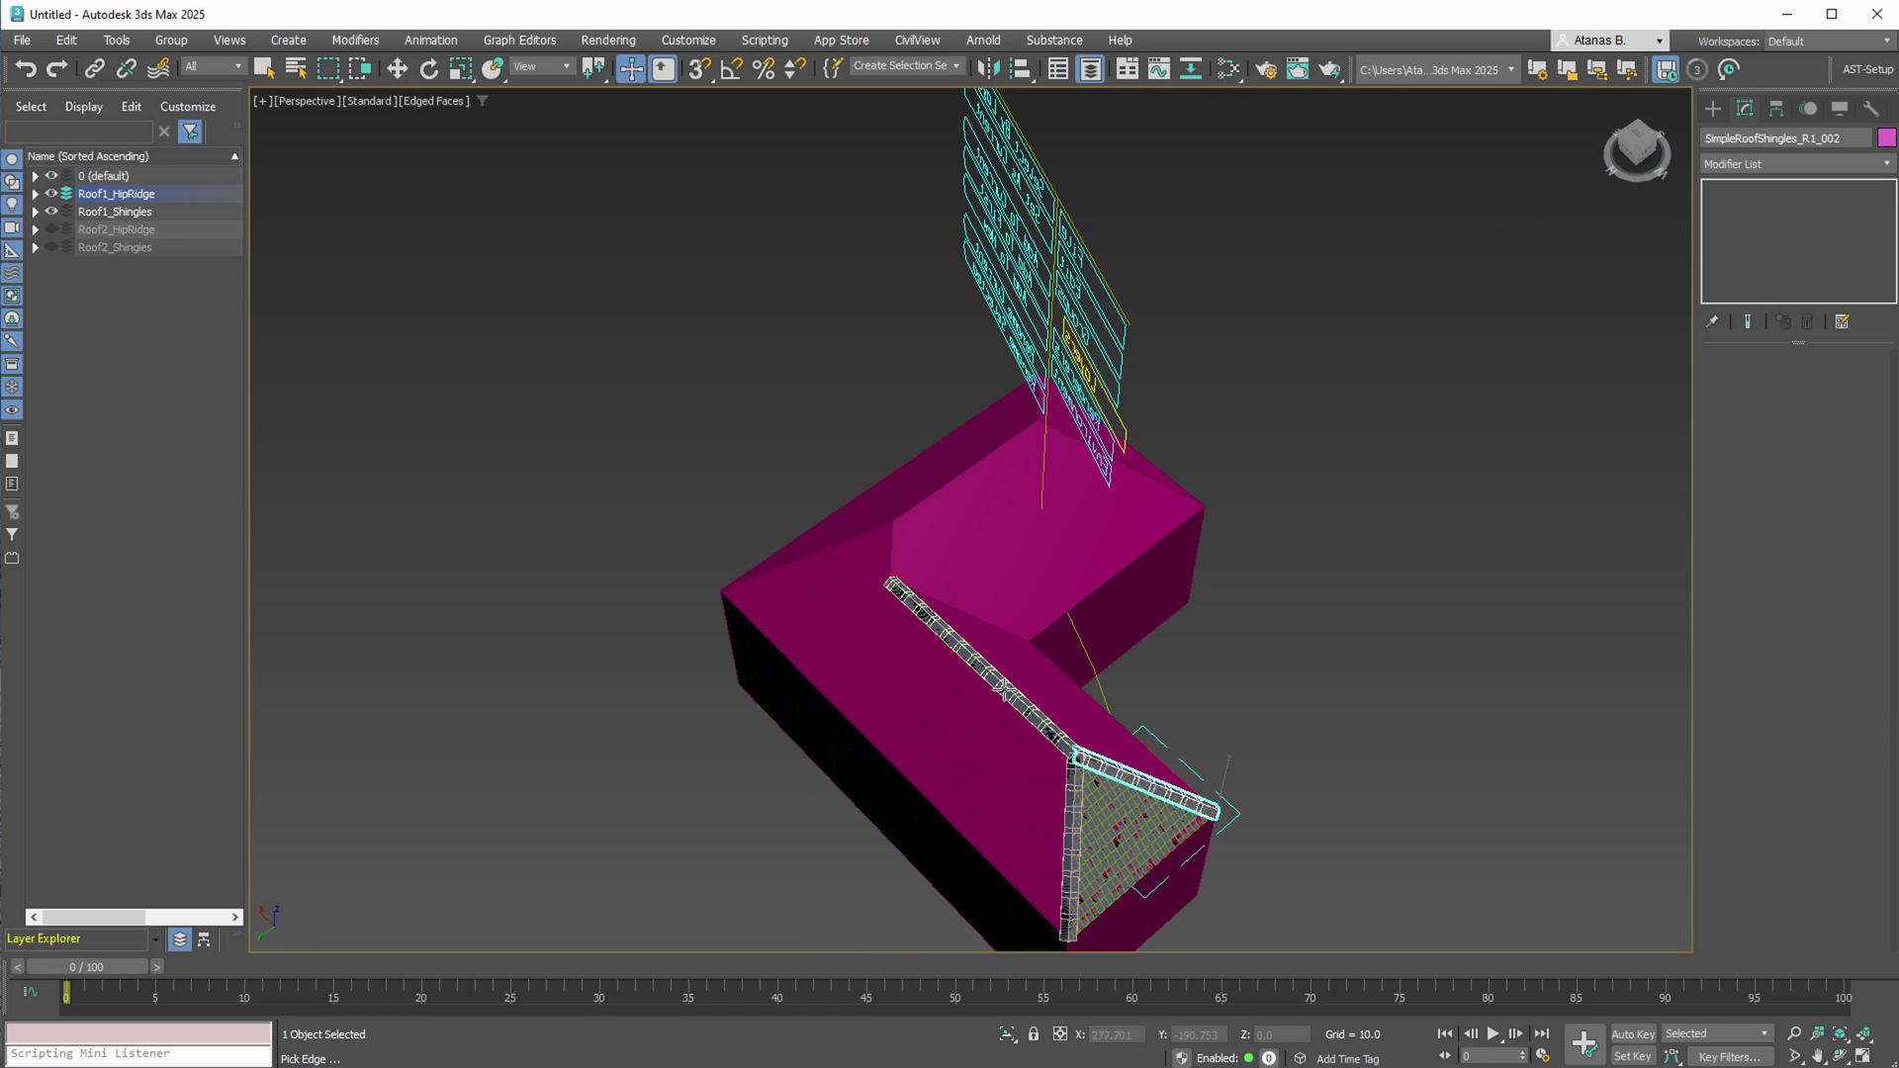
{"action": "middle_click_drag", "start_coordinate": [1177, 516], "coordinate": [1213, 581], "text": "alt"}
{"action": "left_click", "coordinate": [1090, 627]}
{"action": "scroll", "coordinate": [1088, 594], "scroll_direction": "up", "scroll_amount": 5}
{"action": "middle_click_drag", "start_coordinate": [953, 610], "coordinate": [903, 549]}
{"action": "scroll", "coordinate": [870, 518], "scroll_direction": "down", "scroll_amount": 4}
{"action": "right_click", "coordinate": [639, 432]}
- Select the shingle panel on the original wing's end slope and build new shingles from the polygons of the remaining slopes
{"action": "left_click", "coordinate": [436, 378]}
{"action": "left_click", "coordinate": [585, 615]}
{"action": "scroll", "coordinate": [584, 616], "scroll_direction": "up", "scroll_amount": 5}
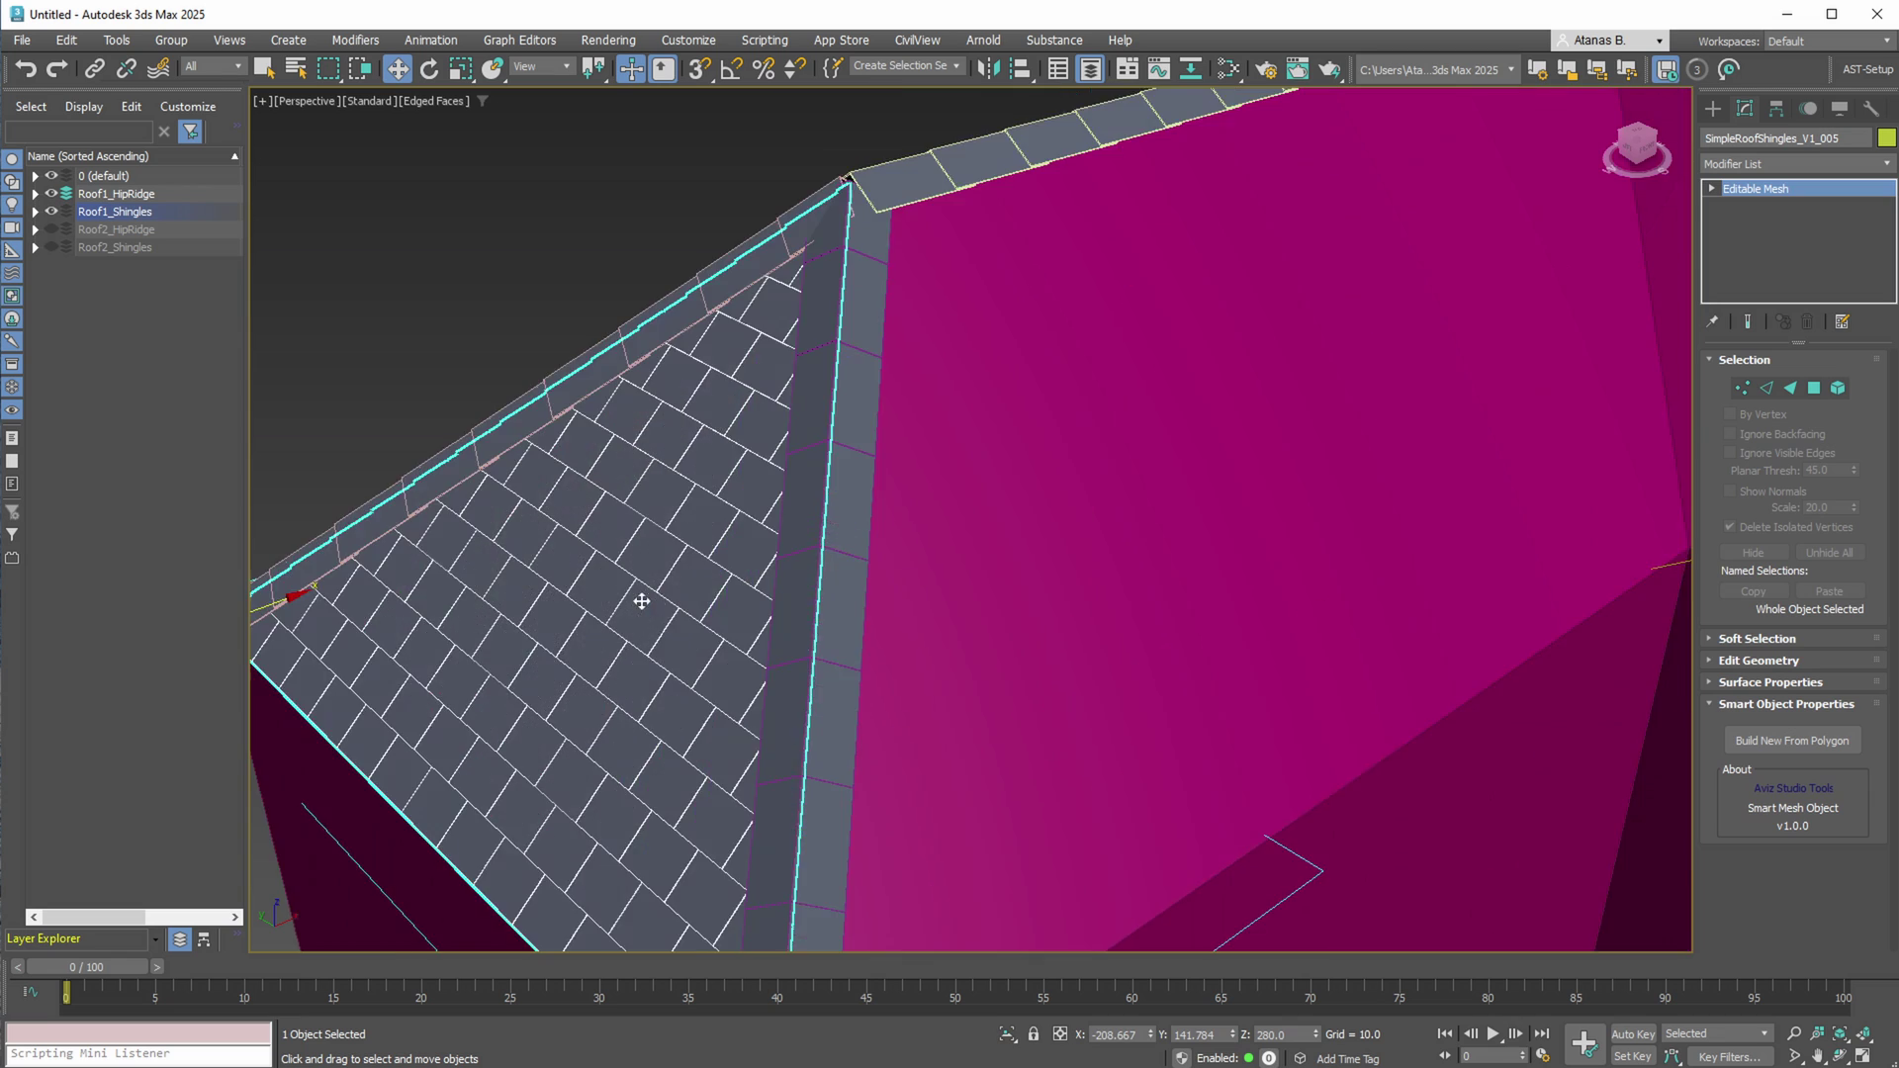
{"action": "scroll", "coordinate": [673, 623], "scroll_direction": "down", "scroll_amount": 6}
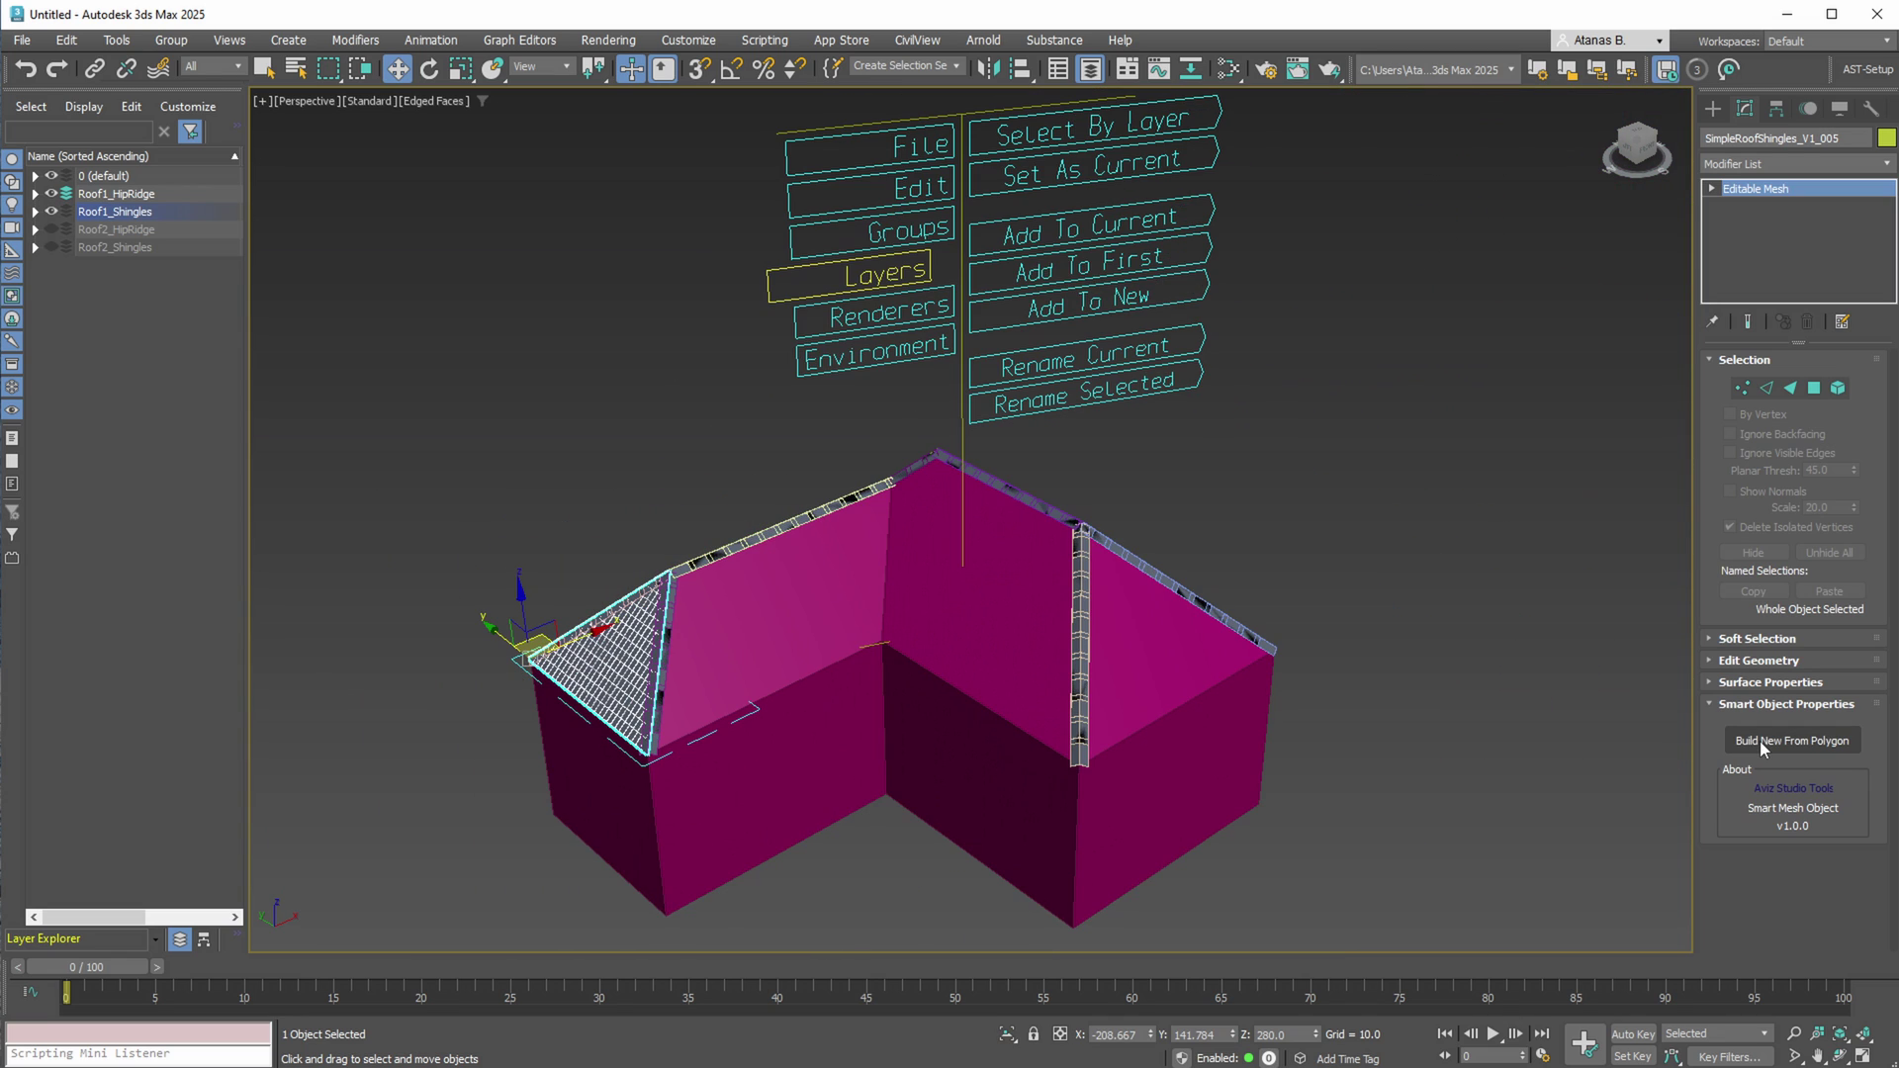
{"action": "left_click", "coordinate": [1760, 741]}
{"action": "left_click", "coordinate": [831, 623]}
{"action": "left_click", "coordinate": [982, 619]}
{"action": "left_click", "coordinate": [1146, 649]}
{"action": "middle_click_drag", "start_coordinate": [1187, 643], "coordinate": [869, 630], "text": "alt"}
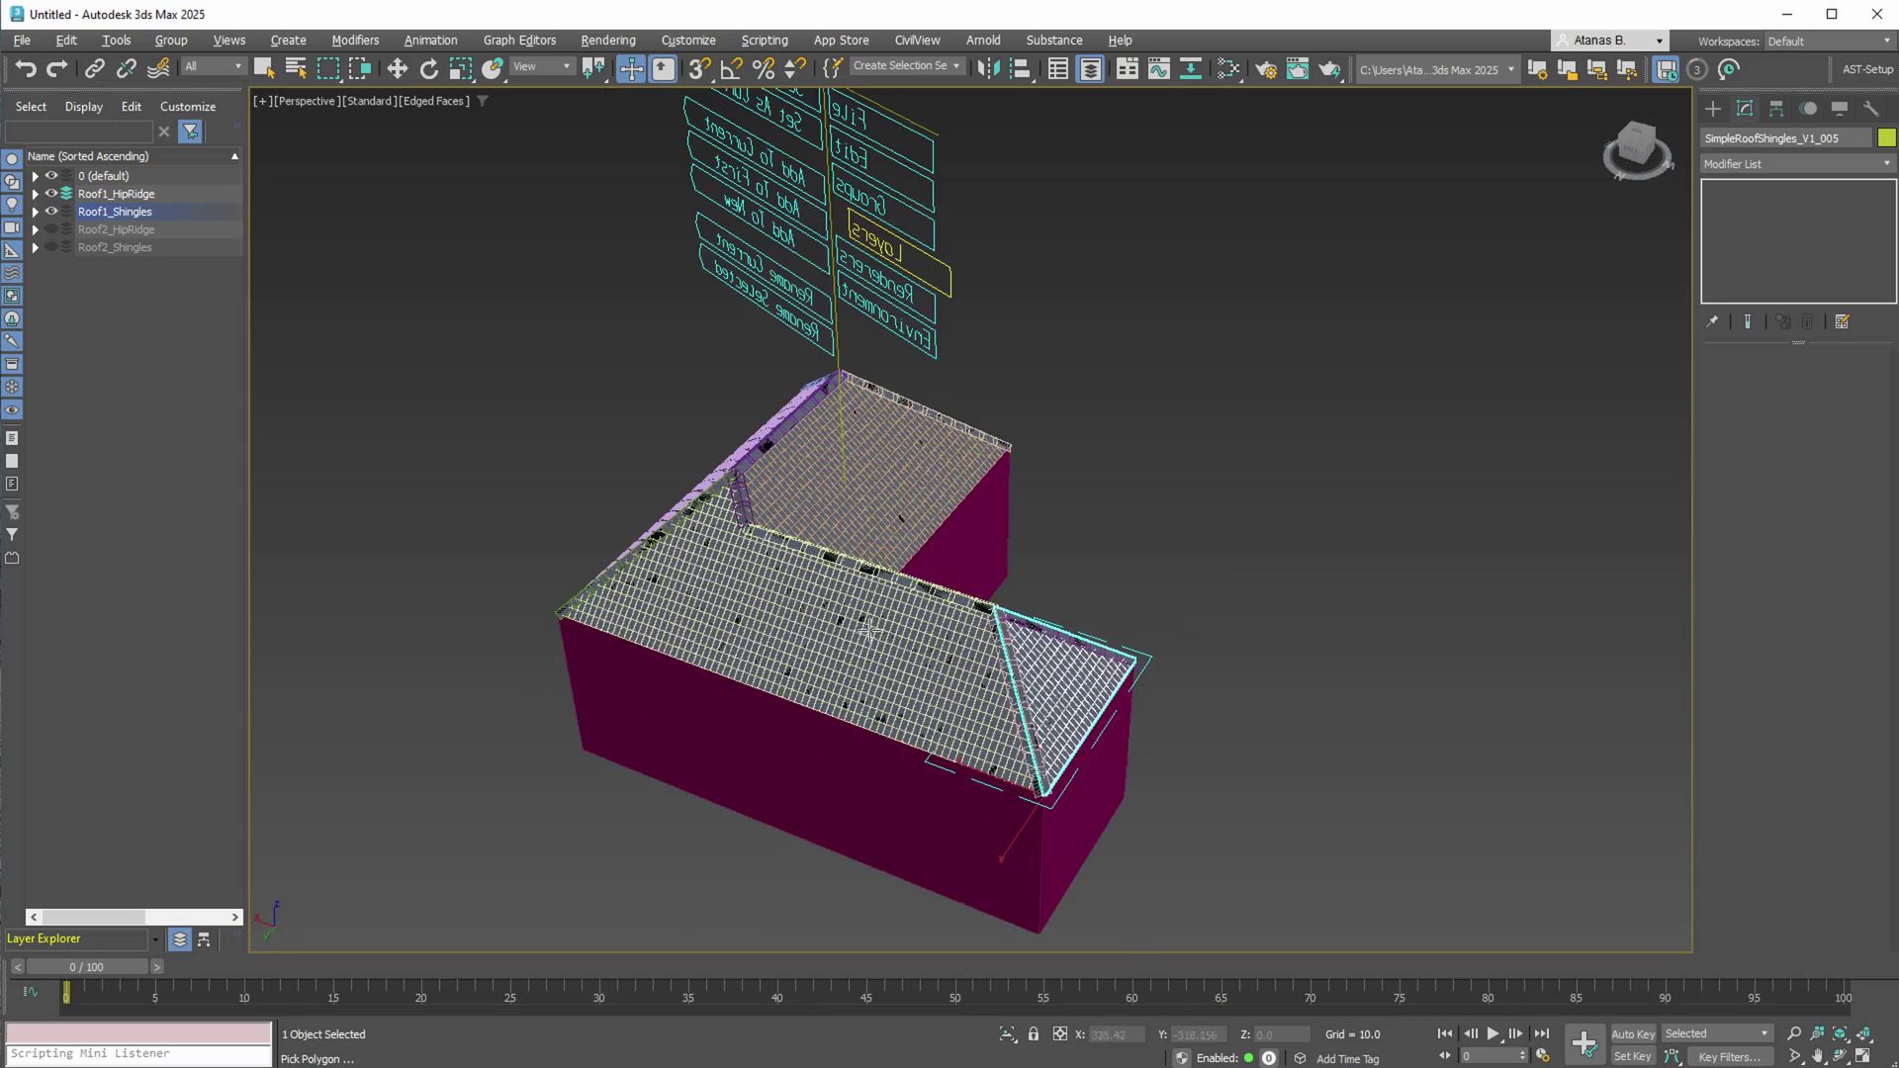
{"action": "right_click", "coordinate": [868, 631]}
{"action": "middle_click_drag", "start_coordinate": [1118, 572], "coordinate": [804, 581], "text": "alt"}
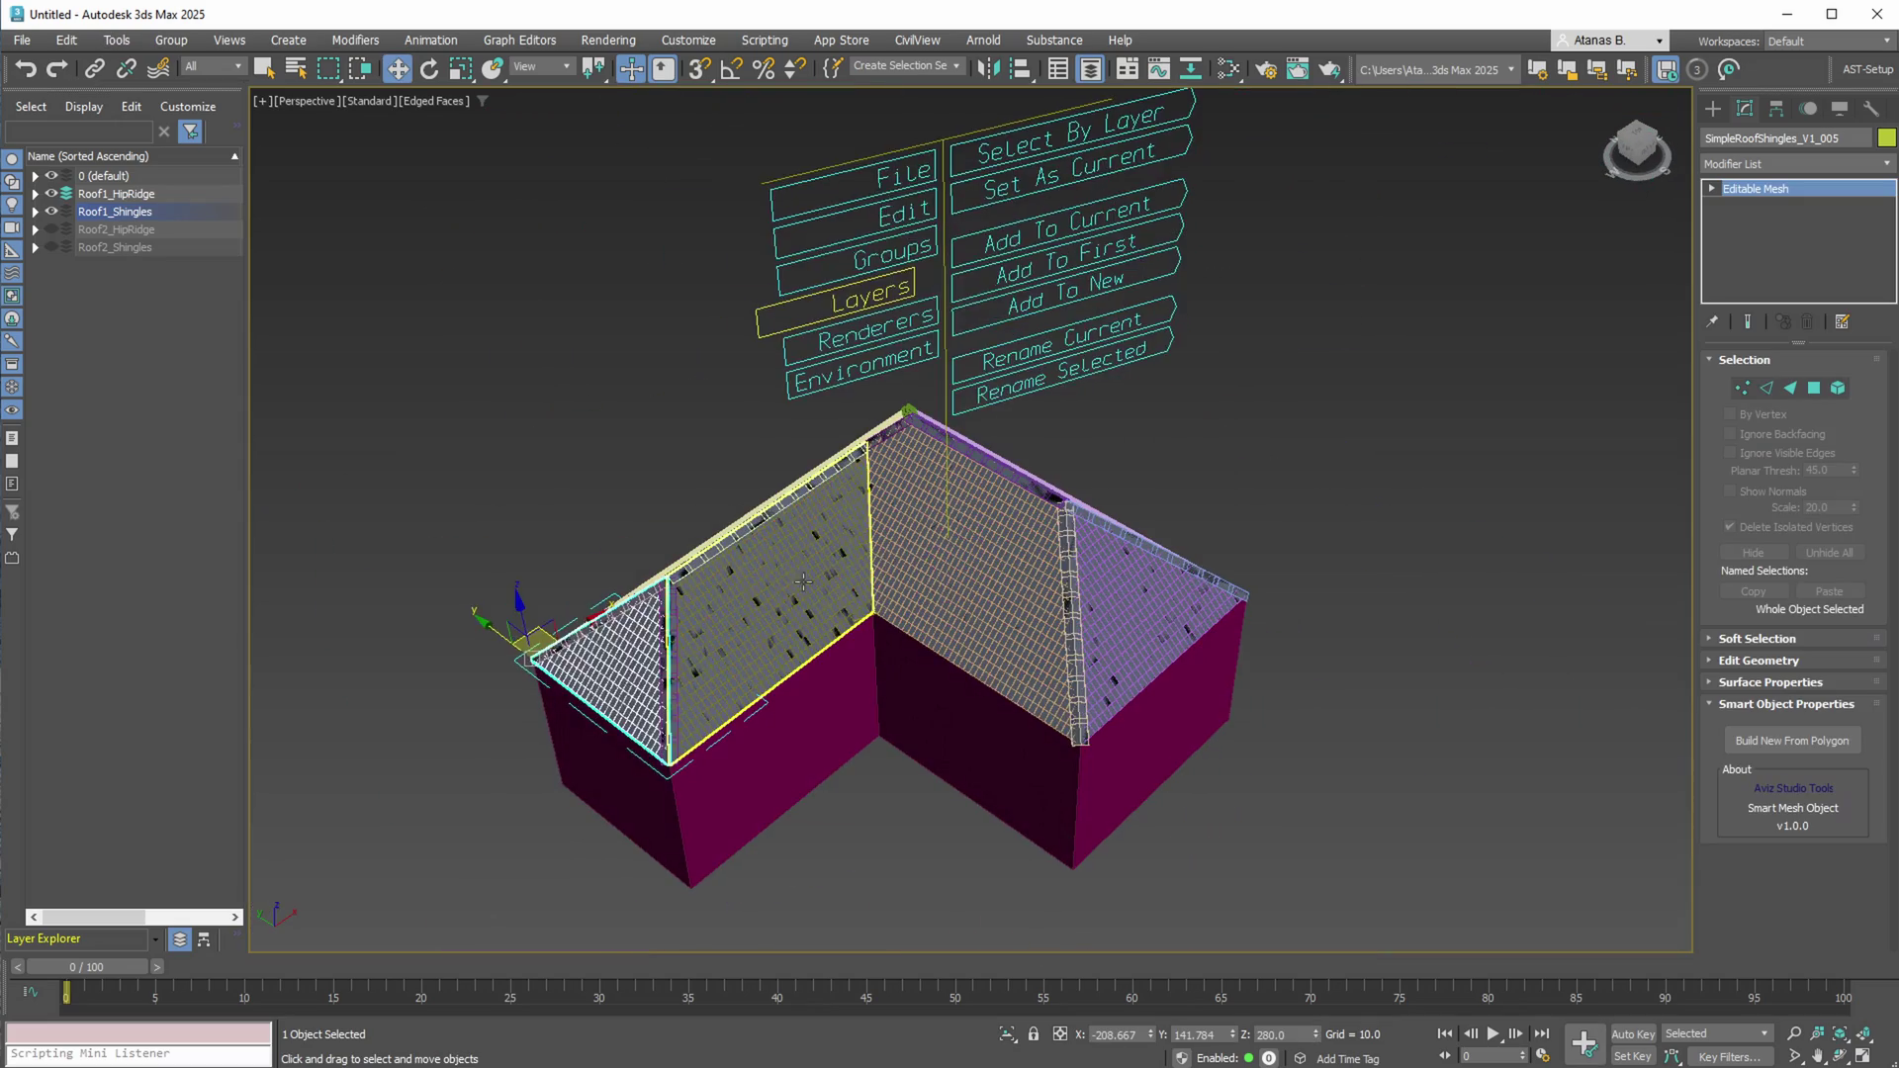
{"action": "left_click", "coordinate": [798, 583]}
{"action": "left_click", "coordinate": [974, 594], "text": "ctrl"}
{"action": "left_click", "coordinate": [1143, 634], "text": "ctrl"}
{"action": "middle_click_drag", "start_coordinate": [1227, 336], "coordinate": [1132, 450], "text": "alt"}
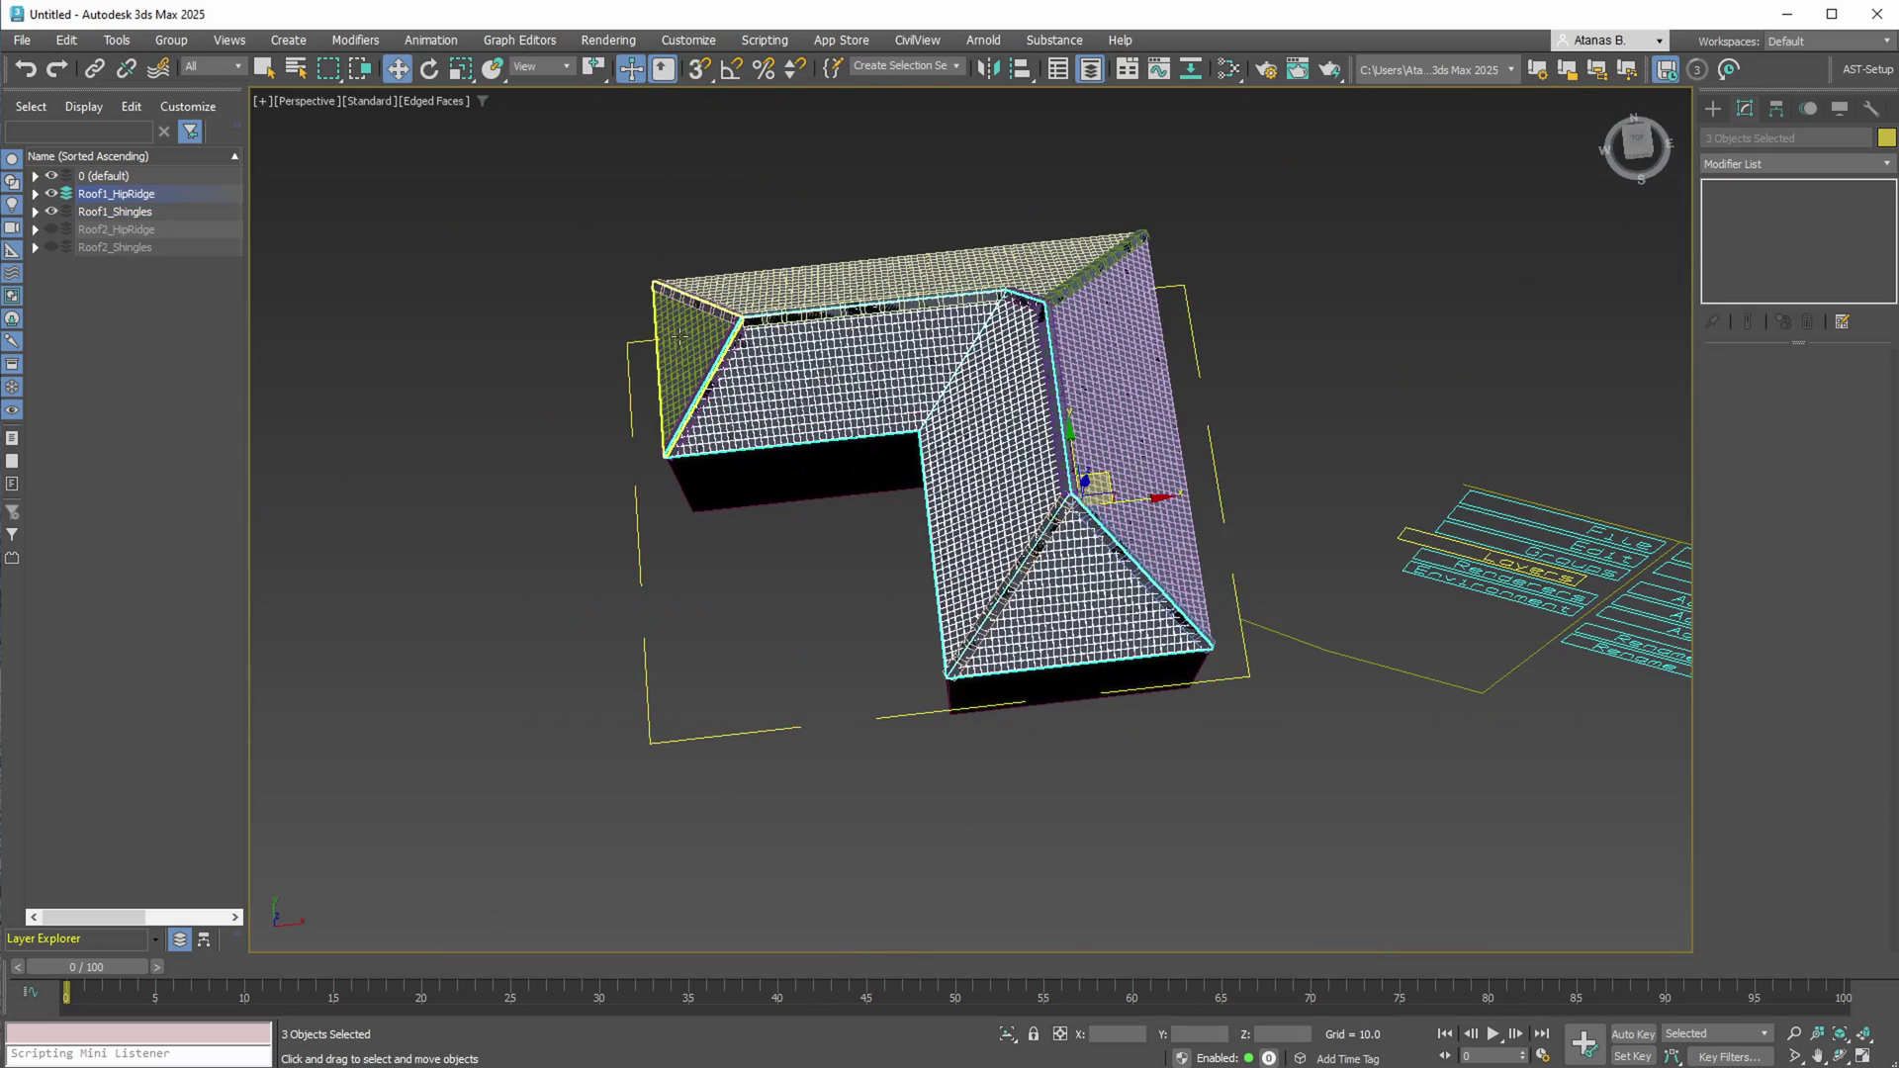
{"action": "middle_click_drag", "start_coordinate": [678, 336], "coordinate": [700, 623], "text": "alt"}
- Select the original end-slope shingle panel first, add the five new panels, and assign them all to the first one's layer, Roof1_Shingles
{"action": "left_click", "coordinate": [700, 623]}
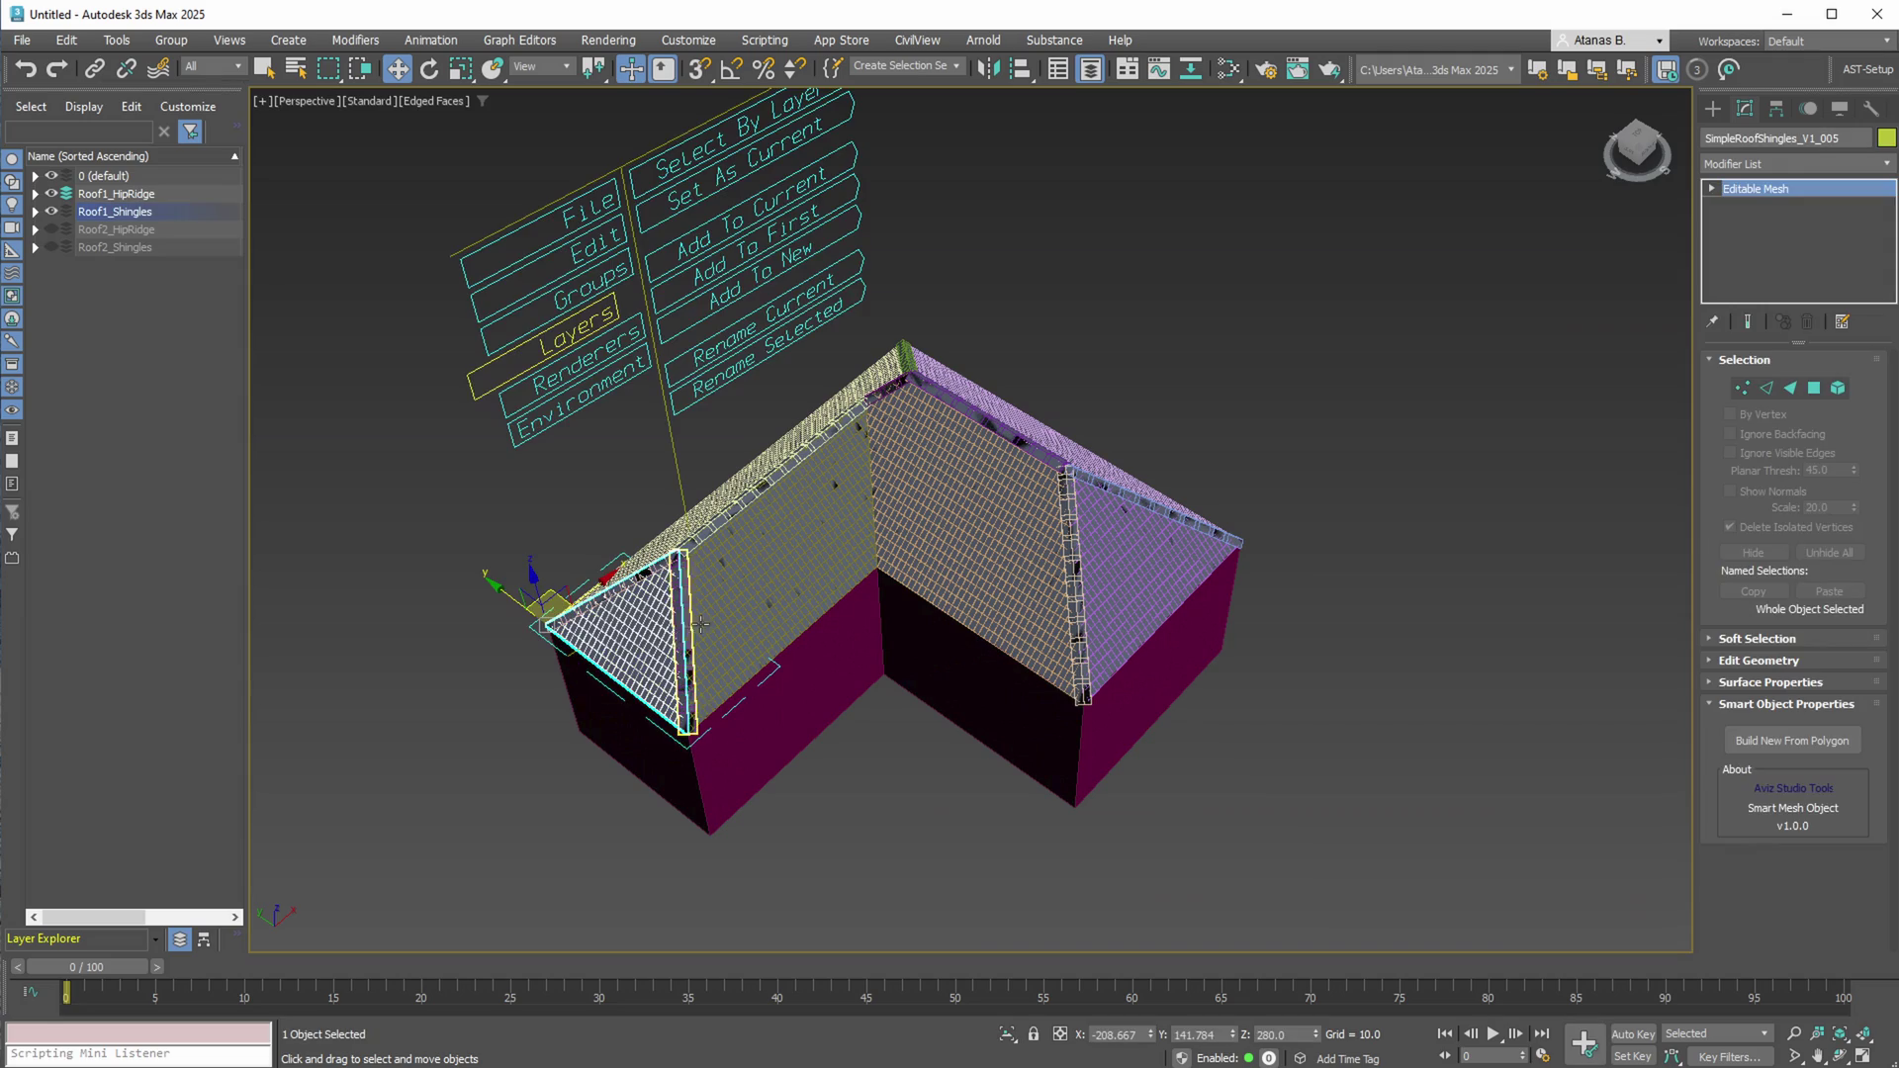
{"action": "left_click", "coordinate": [786, 543], "text": "ctrl"}
{"action": "left_click", "coordinate": [950, 465], "text": "ctrl"}
{"action": "left_click", "coordinate": [1108, 534], "text": "ctrl"}
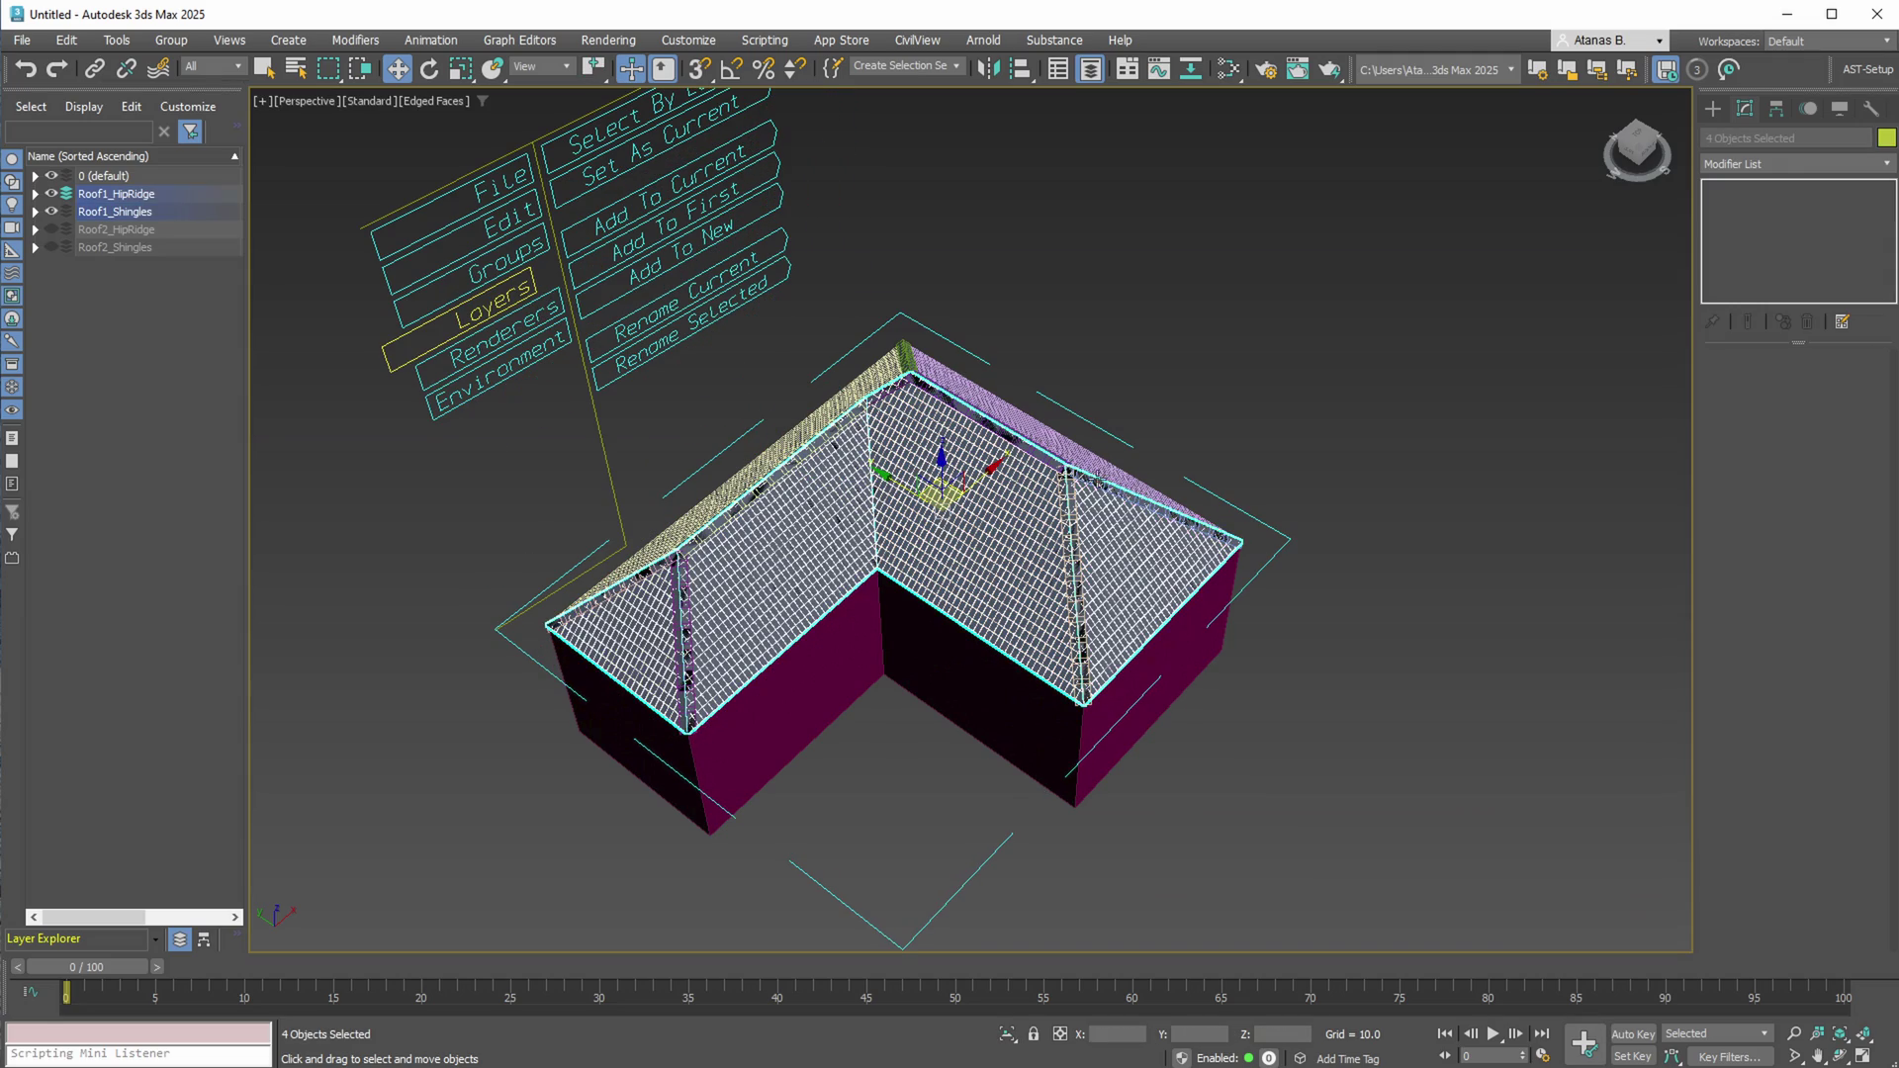
{"action": "left_click", "coordinate": [1053, 433], "text": "ctrl"}
{"action": "left_click", "coordinate": [838, 406], "text": "ctrl"}
{"action": "middle_click_drag", "start_coordinate": [1137, 484], "coordinate": [950, 372], "text": "alt"}
{"action": "middle_click_drag", "start_coordinate": [951, 372], "coordinate": [1135, 661]}
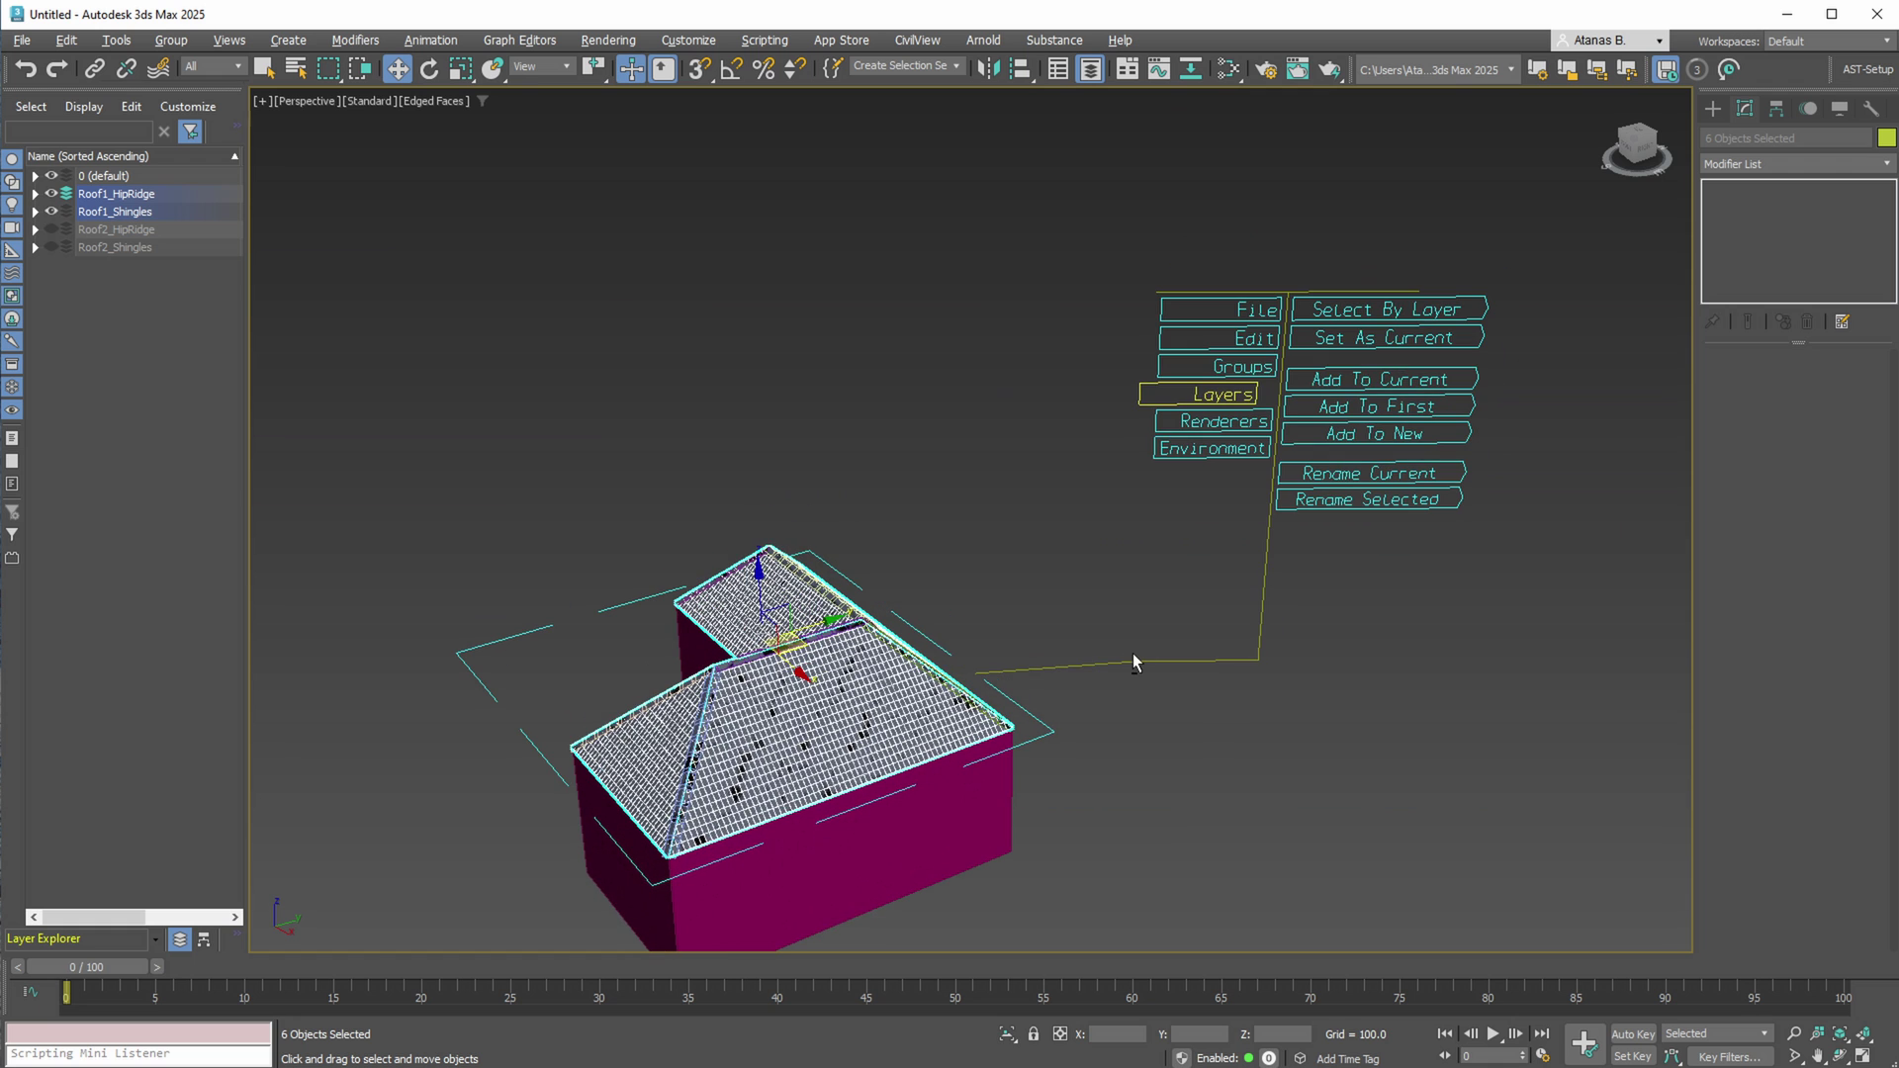
{"action": "middle_click_drag", "start_coordinate": [1215, 551], "coordinate": [911, 628], "text": "alt"}
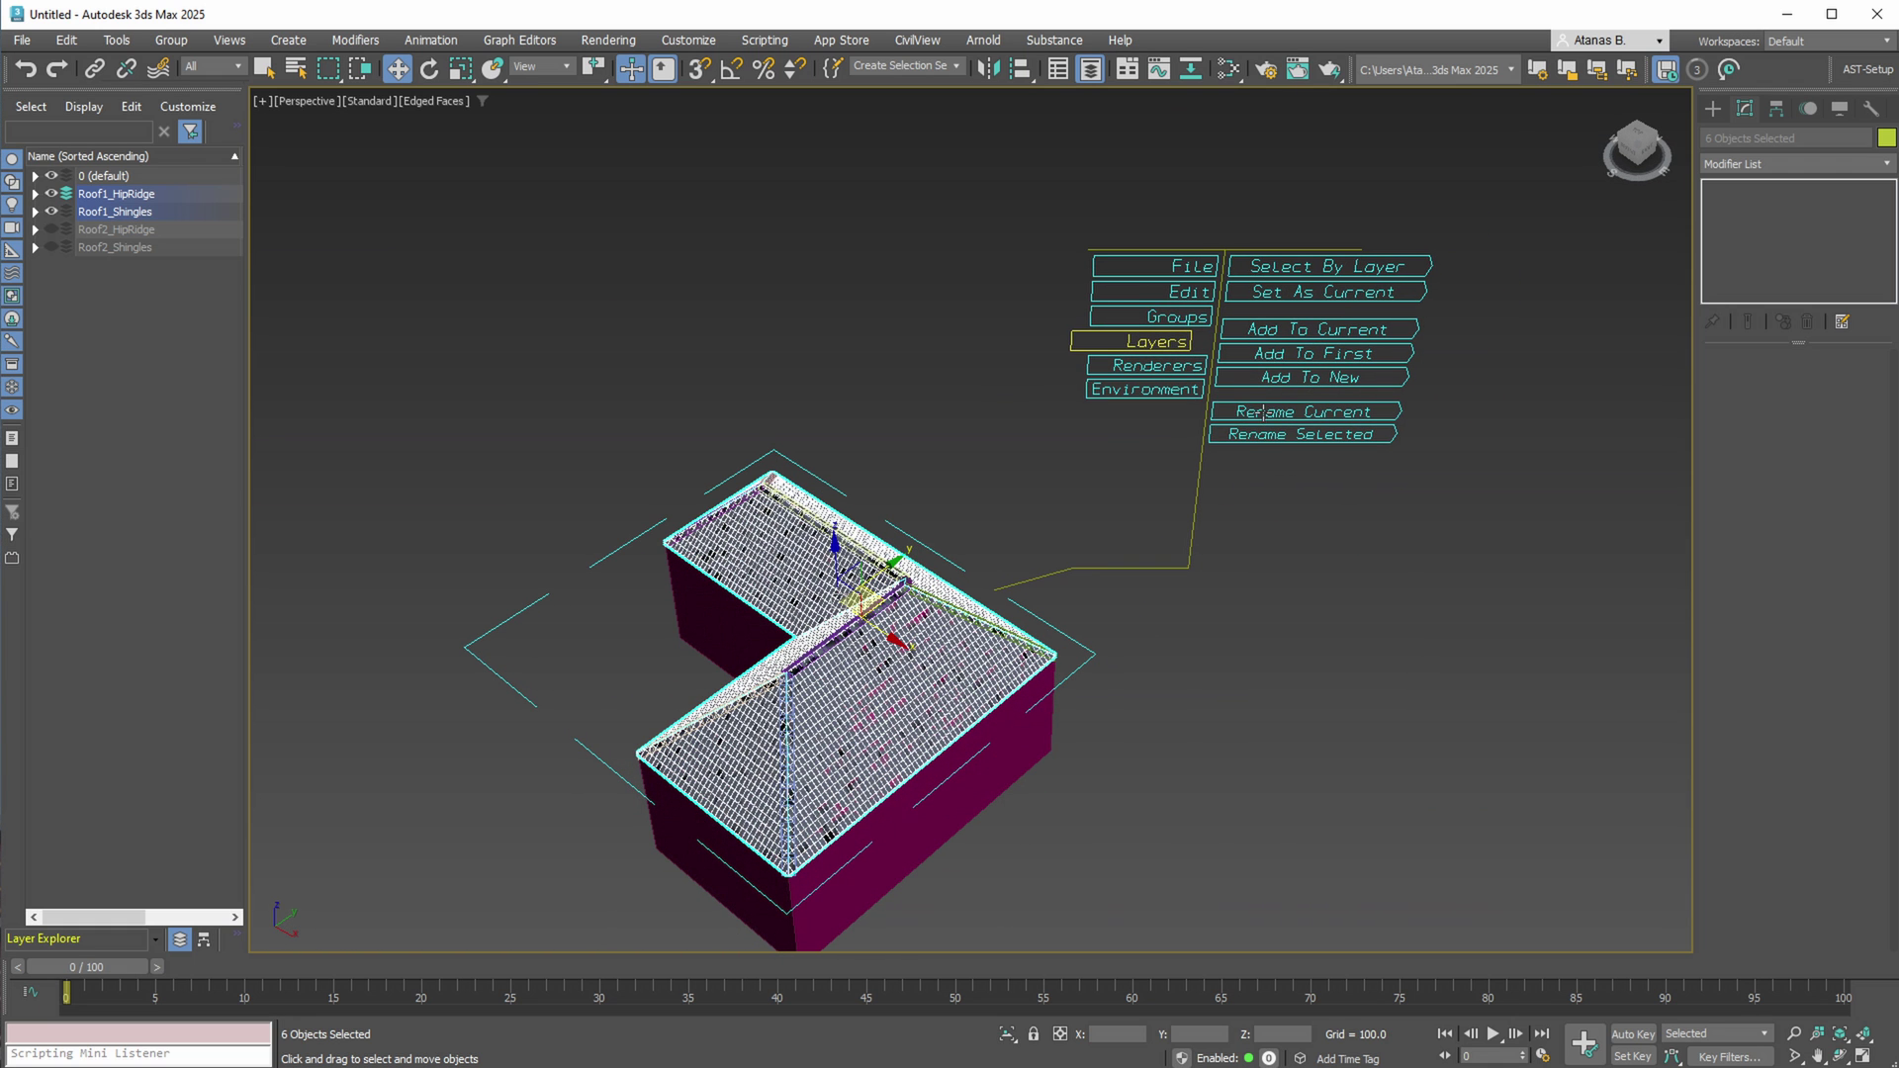
{"action": "left_click_drag", "start_coordinate": [1275, 359], "coordinate": [1384, 354]}
- Toggle the visibility of the Roof1_Shingles layer to check its panels, leave it visible, and inspect the whole roof
{"action": "middle_click_drag", "start_coordinate": [722, 618], "coordinate": [870, 554], "text": "alt"}
{"action": "left_click", "coordinate": [51, 212]}
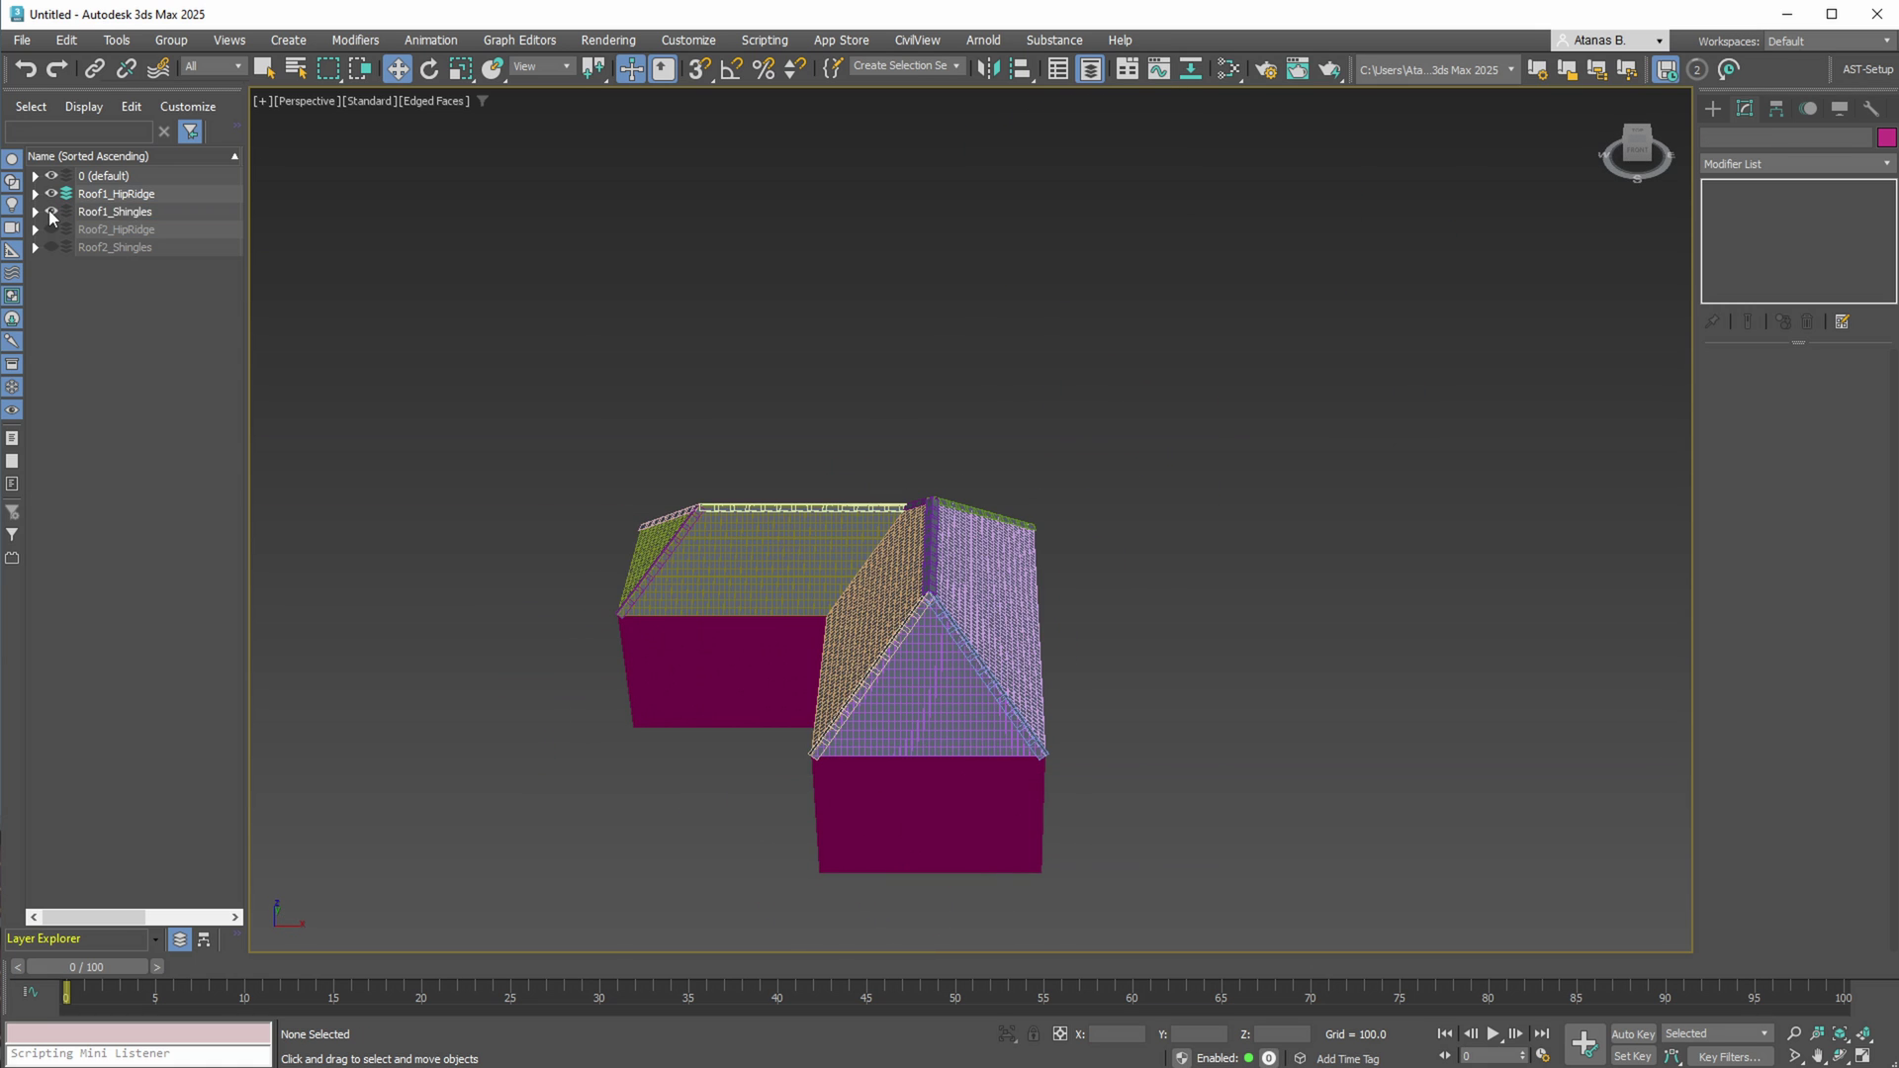
{"action": "left_click", "coordinate": [51, 211]}
{"action": "left_click", "coordinate": [49, 210]}
{"action": "left_click", "coordinate": [49, 211]}
{"action": "left_click", "coordinate": [48, 211]}
{"action": "left_click", "coordinate": [49, 212]}
{"action": "middle_click_drag", "start_coordinate": [661, 568], "coordinate": [747, 614]}
{"action": "middle_click_drag", "start_coordinate": [746, 614], "coordinate": [822, 475]}
{"action": "scroll", "coordinate": [1081, 352], "scroll_direction": "up", "scroll_amount": 5}
{"action": "scroll", "coordinate": [965, 456], "scroll_direction": "down", "scroll_amount": 1}
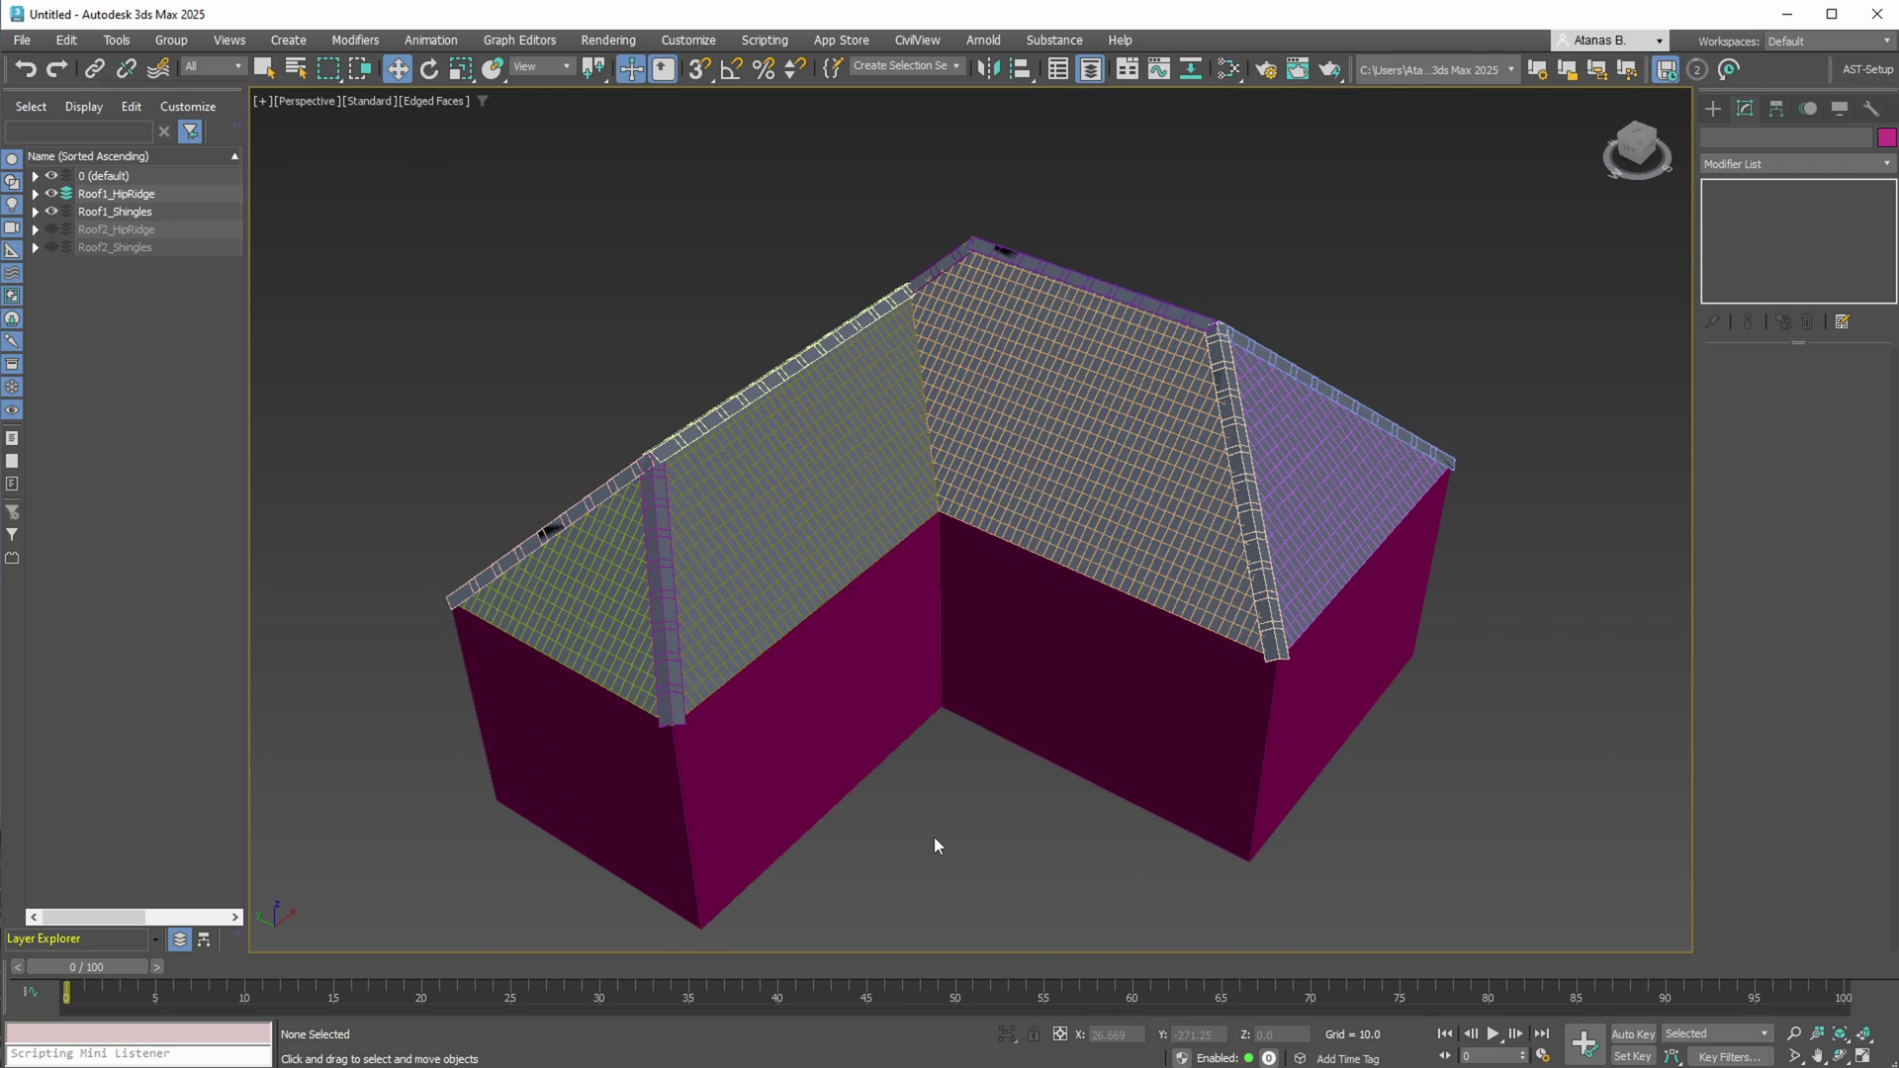